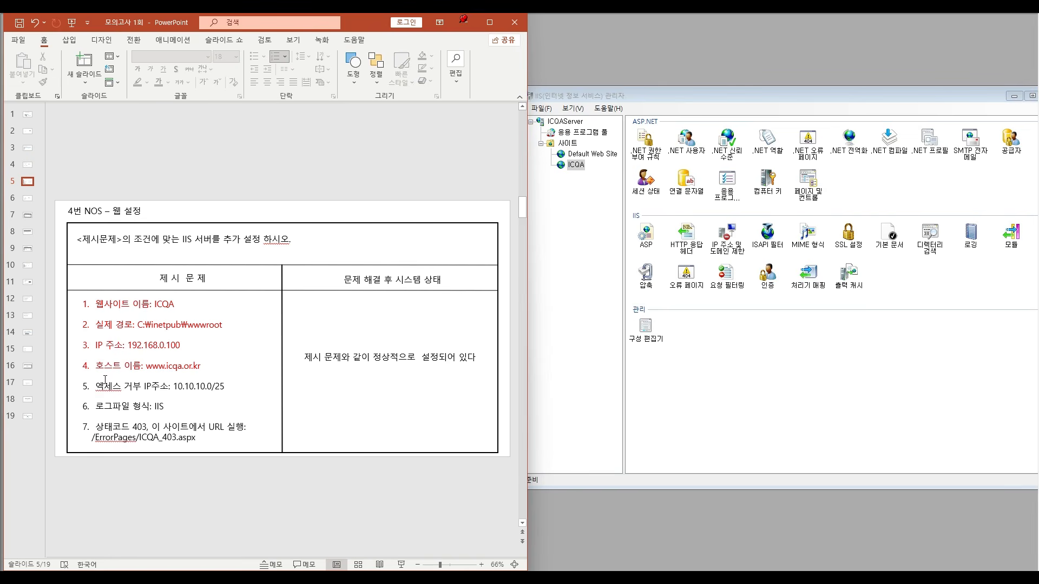
- Open the ICQA site's IP address and domain restrictions and start a new deny entry
{"action": "left_click", "coordinate": [726, 239]}
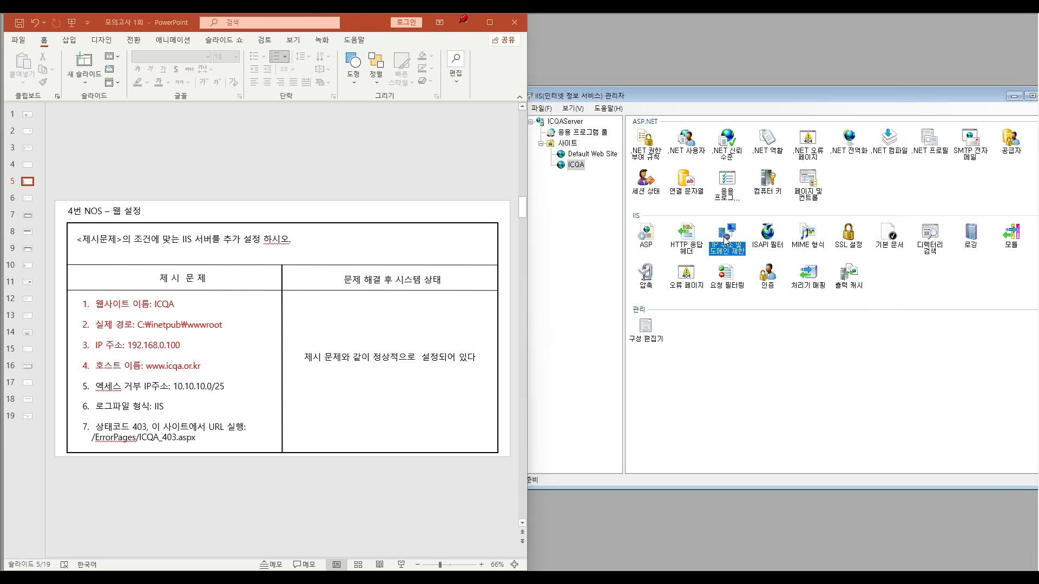
{"action": "double_click", "coordinate": [727, 239]}
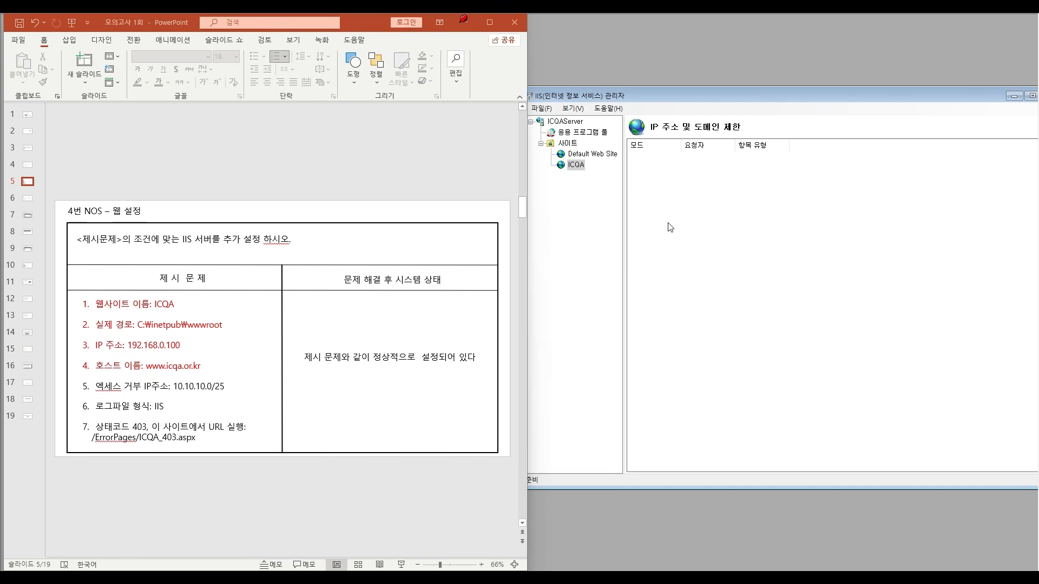
{"action": "right_click", "coordinate": [710, 231]}
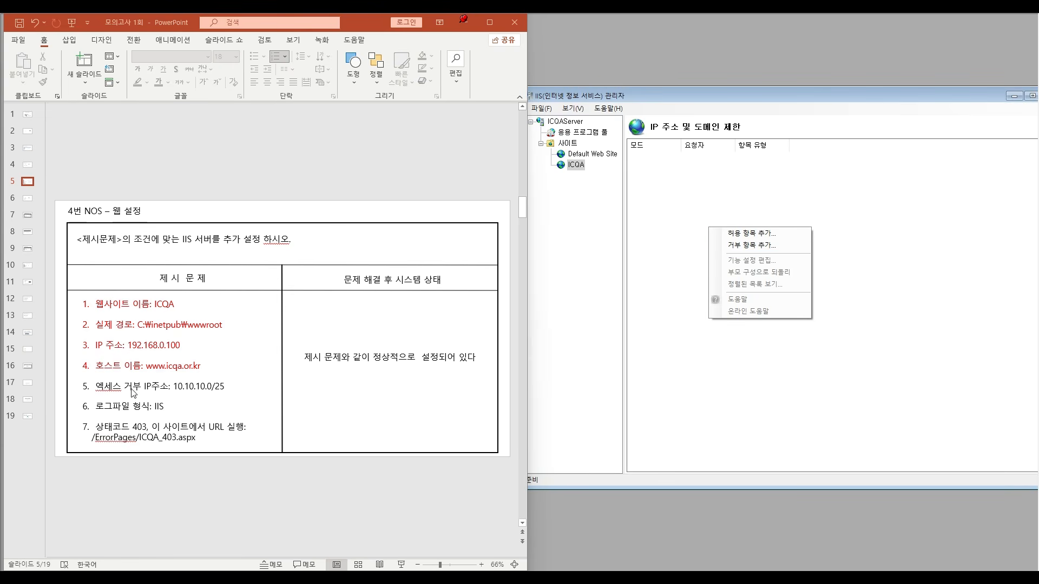
{"action": "left_click", "coordinate": [763, 246]}
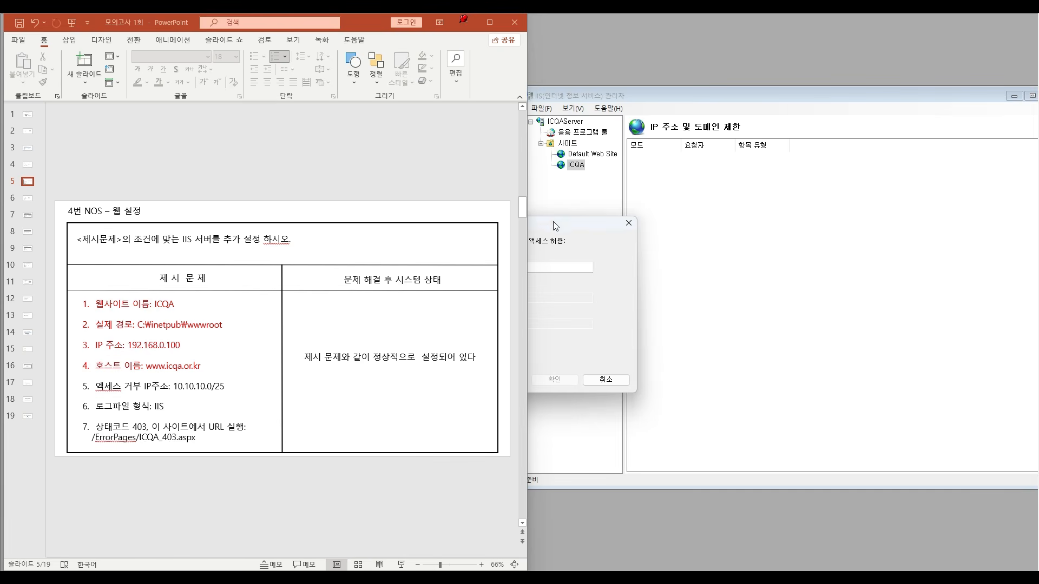
{"action": "left_click_drag", "start_coordinate": [555, 226], "coordinate": [804, 205]}
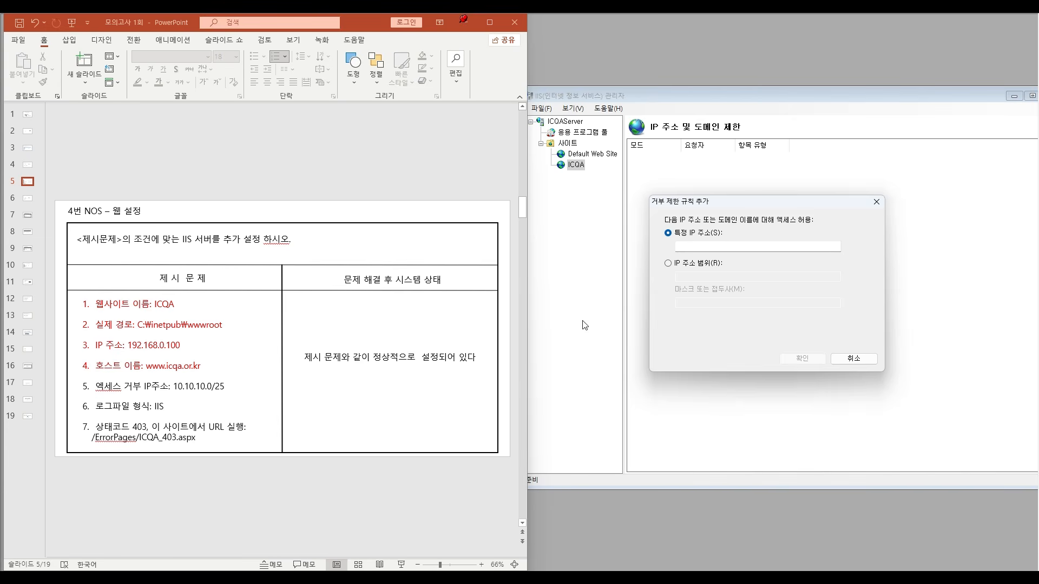
- Set the deny rule to the IP address range 10.10.10.0 with mask 255.255.255.128
{"action": "left_click", "coordinate": [668, 264]}
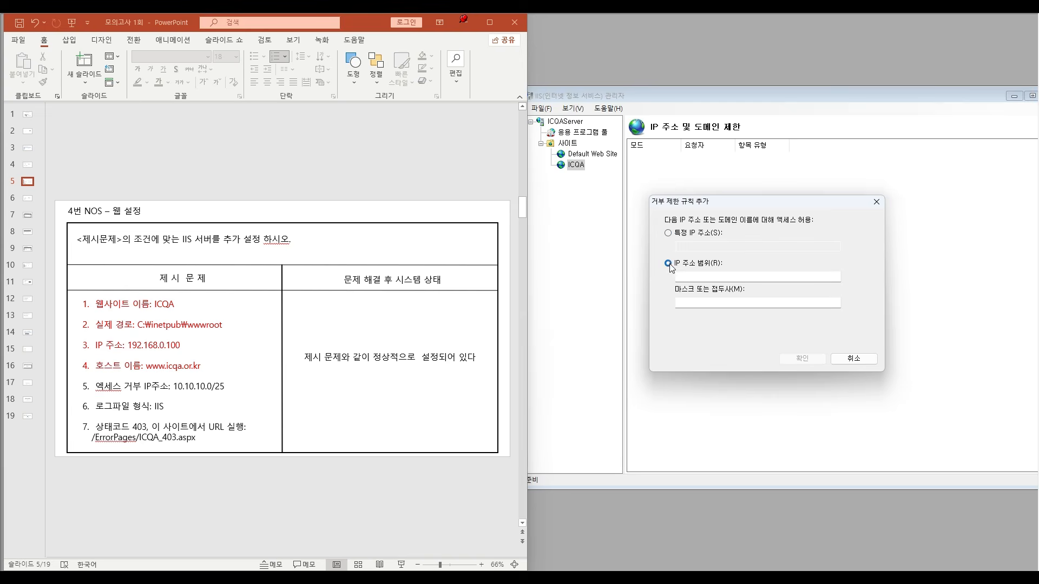
{"action": "left_click", "coordinate": [693, 278]}
{"action": "left_click", "coordinate": [693, 300]}
{"action": "type", "text": "255."}
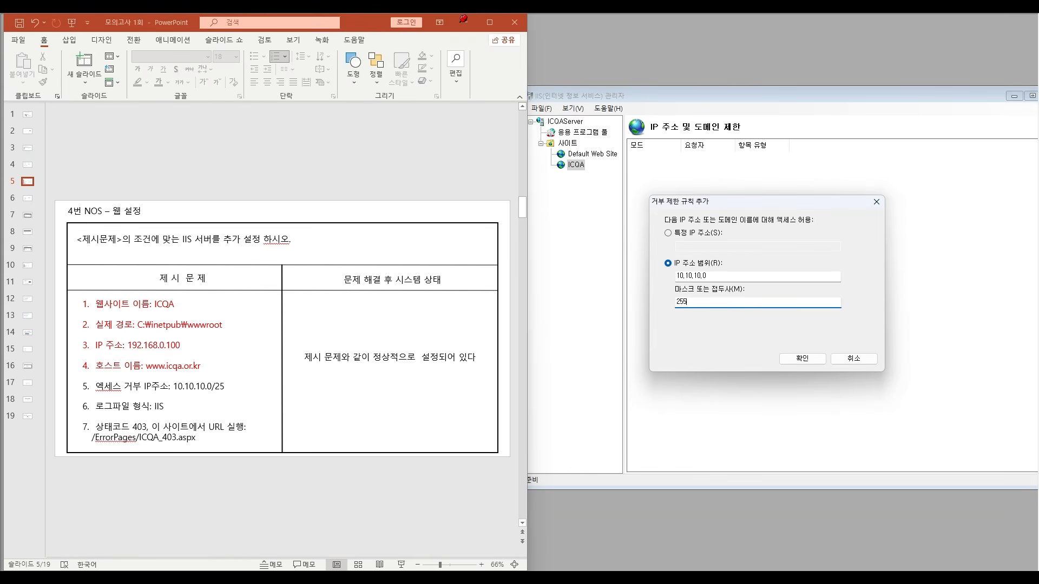
{"action": "type", "text": "255.255.128"}
- Re-enter the deny rule's mask as 255.255.255.128 and save the rule for the ICQA site
{"action": "double_click", "coordinate": [715, 305]}
{"action": "type", "text": "0"}
{"action": "key", "text": "BackSpace"}
{"action": "key", "text": "BackSpace"}
{"action": "key", "text": "BackSpace"}
{"action": "key", "text": "BackSpace"}
{"action": "type", "text": "255.255.255.1"}
{"action": "left_click", "coordinate": [795, 363]}
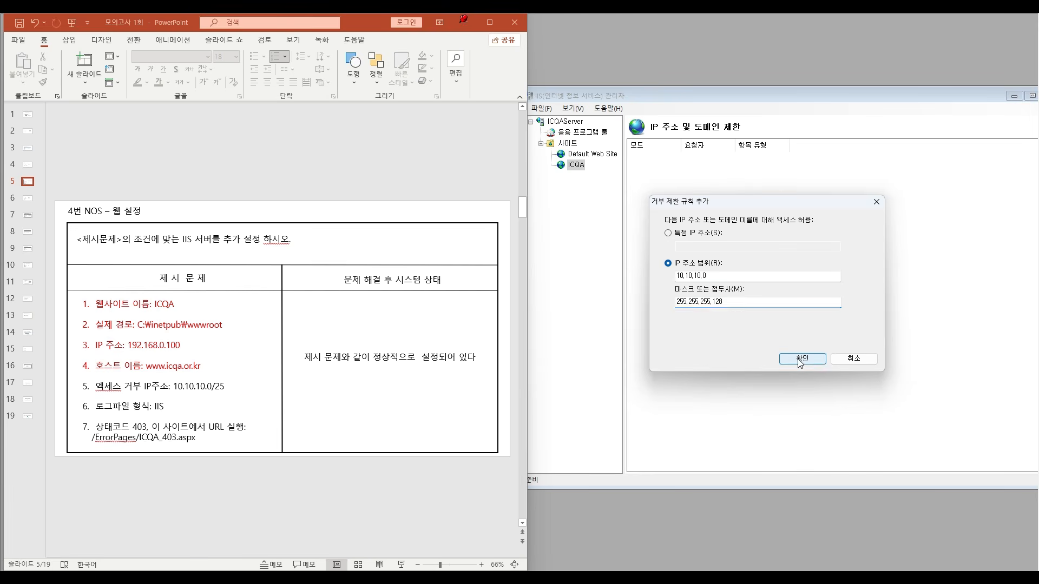
{"action": "left_click", "coordinate": [579, 167]}
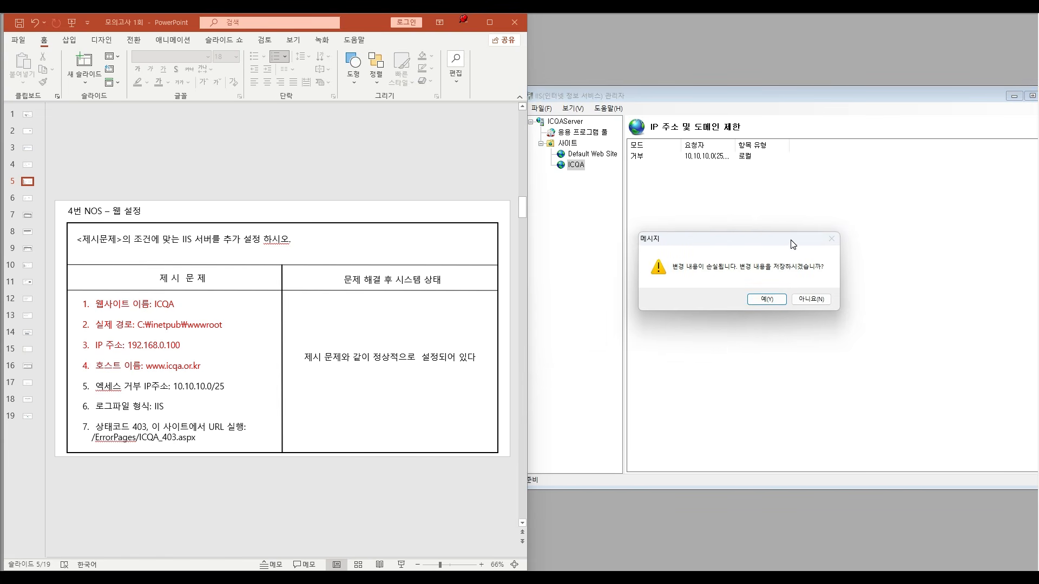
{"action": "left_click", "coordinate": [777, 304]}
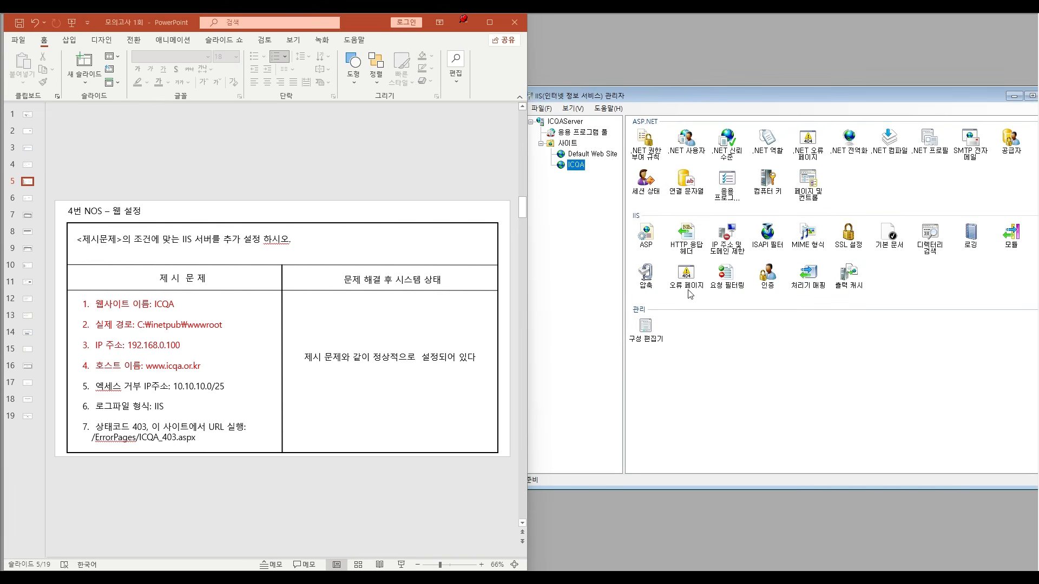
- In PowerPoint, colour the item 5 line about the denied IP address red to mark it as done
{"action": "left_click", "coordinate": [193, 397]}
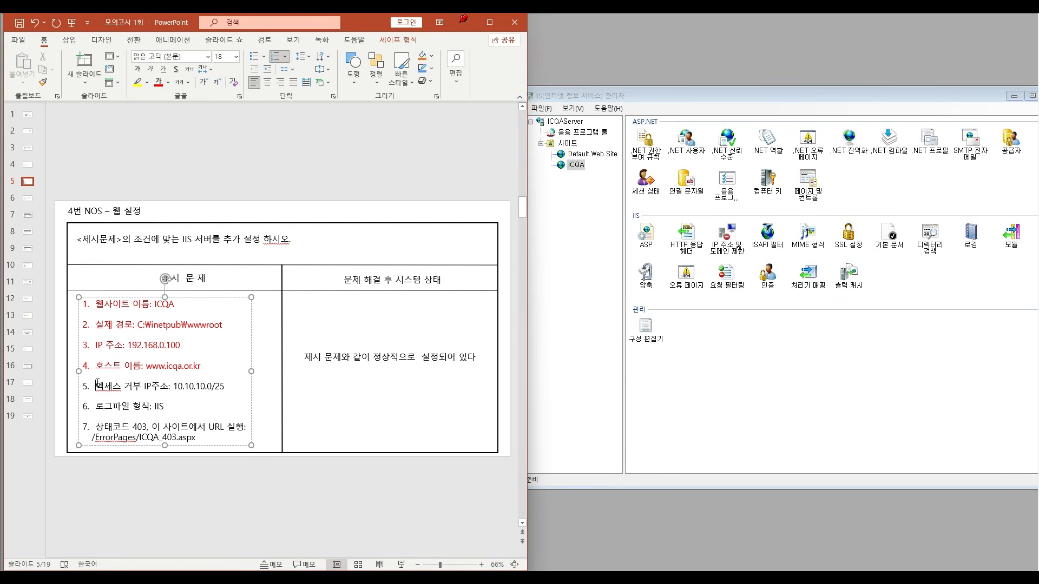
{"action": "left_click_drag", "start_coordinate": [97, 382], "coordinate": [238, 388]}
{"action": "left_click", "coordinate": [158, 82]}
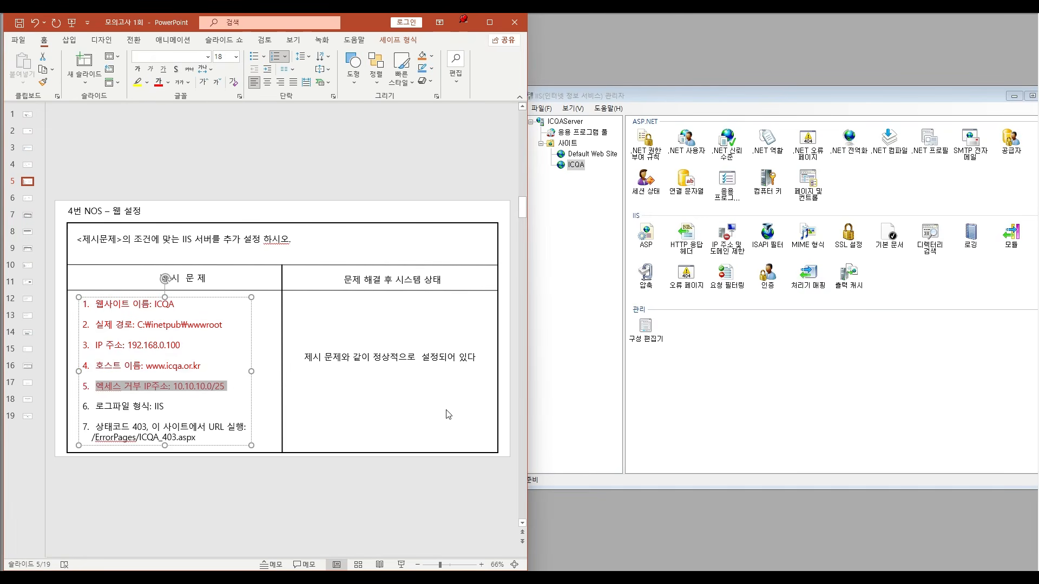
{"action": "left_click", "coordinate": [459, 143]}
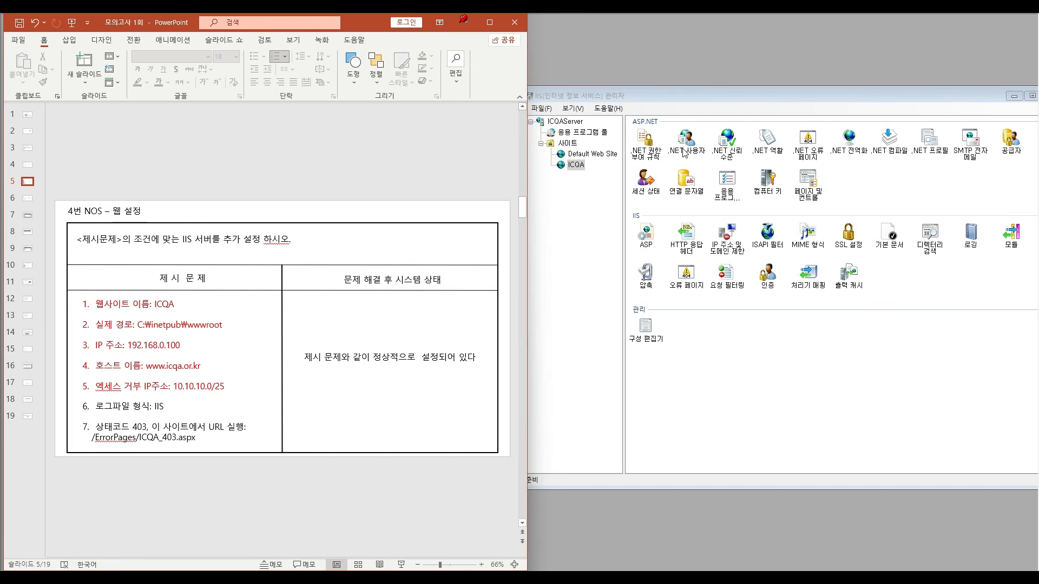
- In IIS Manager, set the ICQA site's log file format to IIS and save the change
{"action": "double_click", "coordinate": [977, 246]}
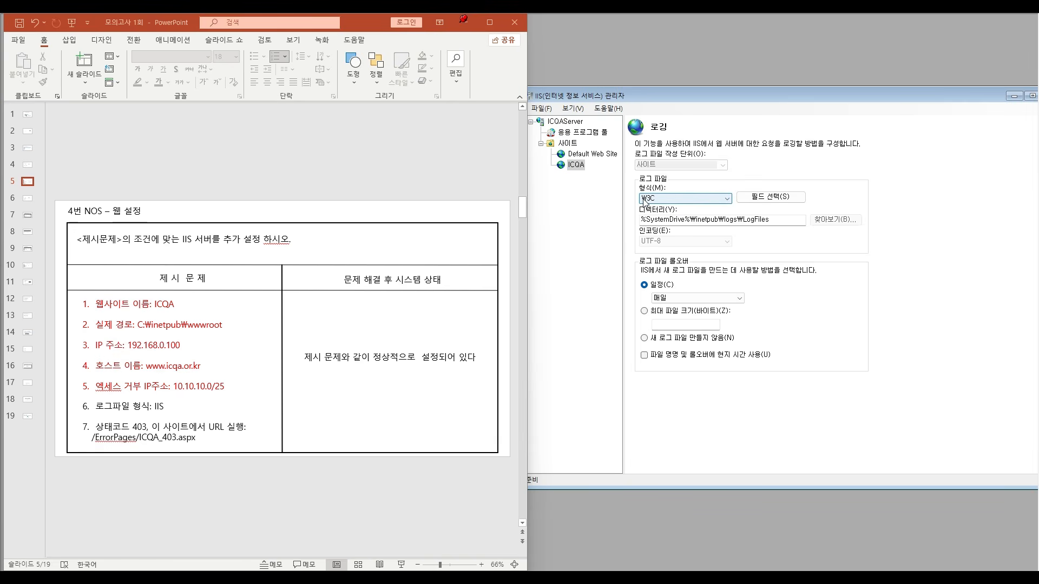
{"action": "left_click", "coordinate": [727, 199]}
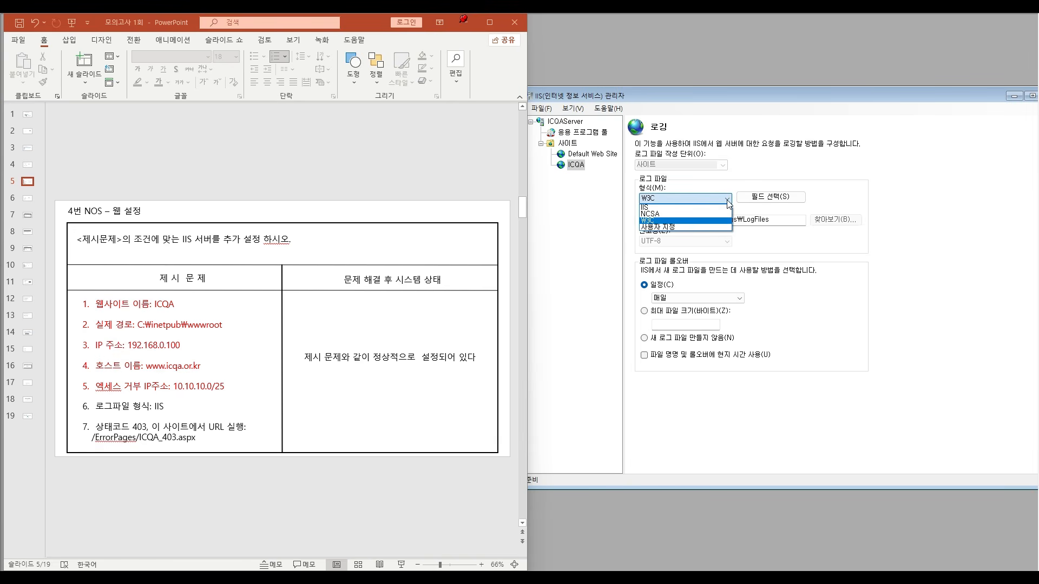
{"action": "left_click", "coordinate": [651, 208]}
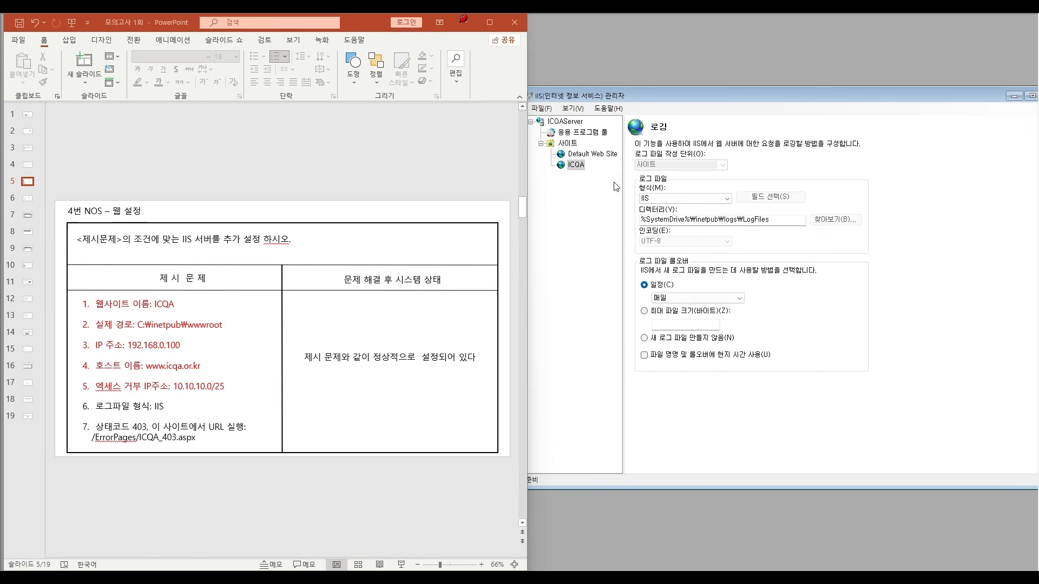
{"action": "mouse_move", "coordinate": [791, 97]}
{"action": "left_mouse_down"}
{"action": "mouse_move", "coordinate": [821, 99]}
{"action": "mouse_move", "coordinate": [810, 104]}
{"action": "left_mouse_up"}
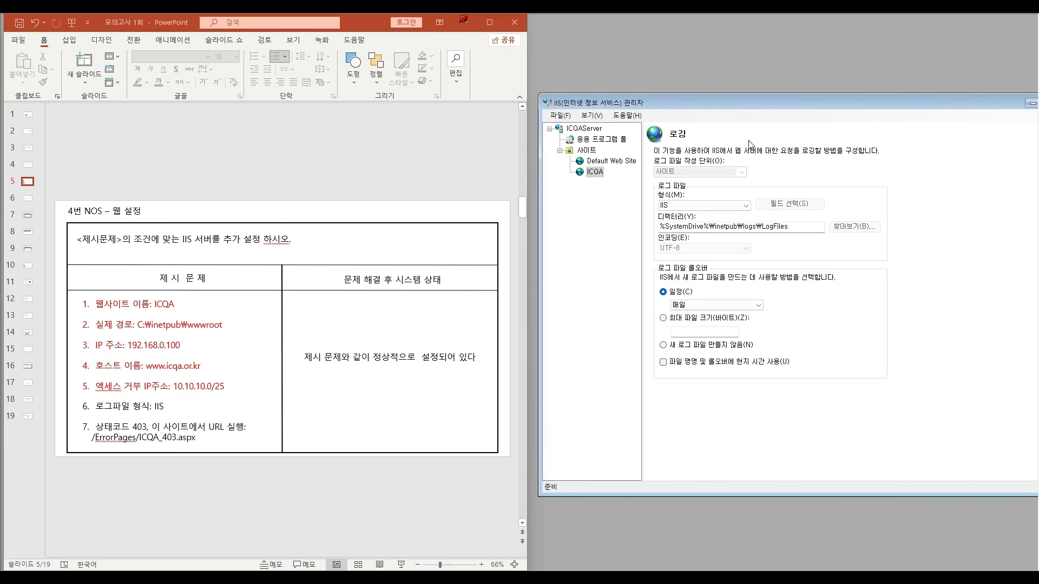
{"action": "left_click", "coordinate": [596, 172]}
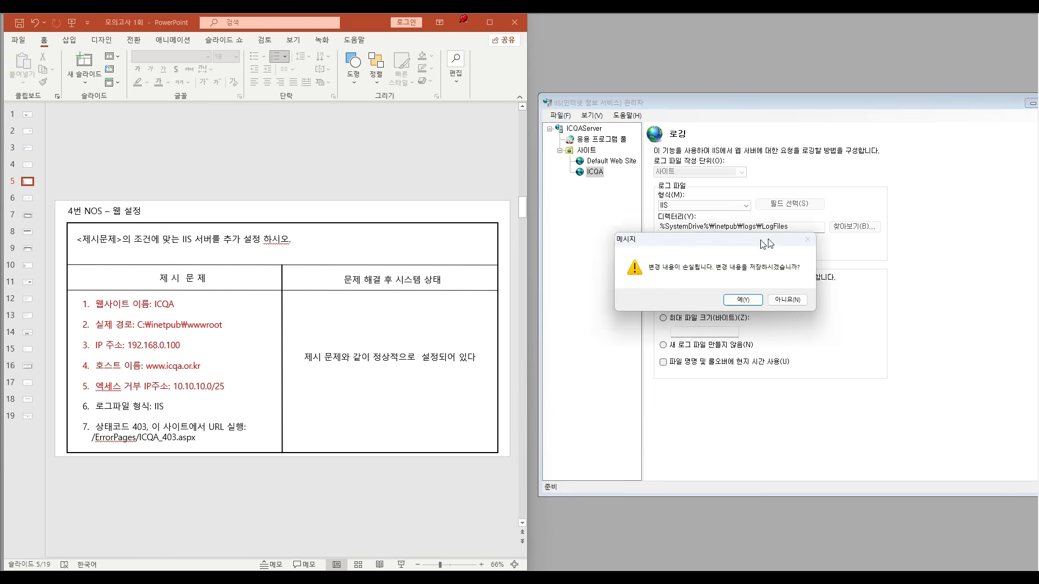
{"action": "left_click", "coordinate": [789, 299]}
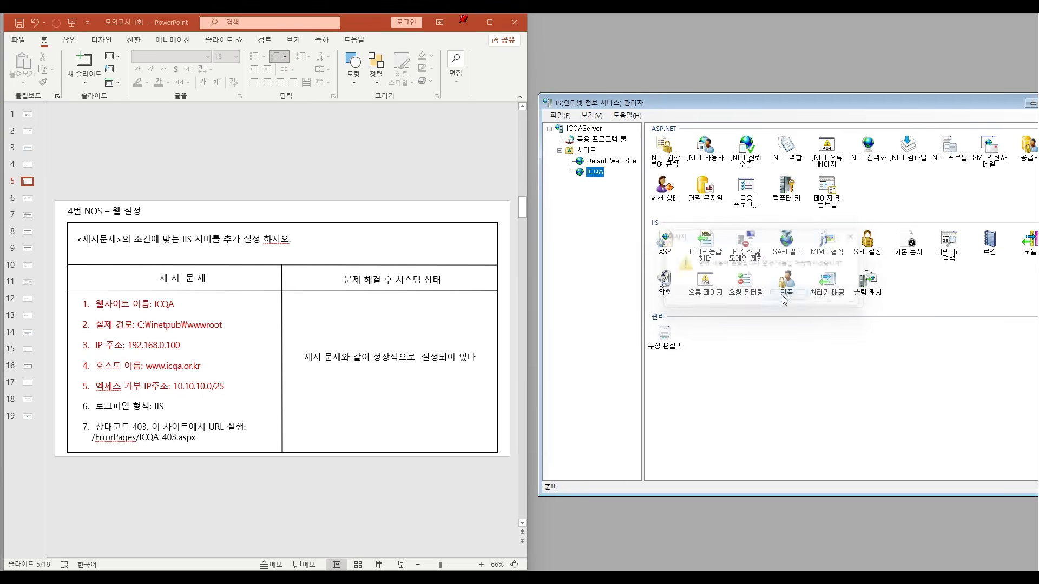
- In PowerPoint, colour the item 6 line about the log file format red
{"action": "left_click", "coordinate": [146, 407]}
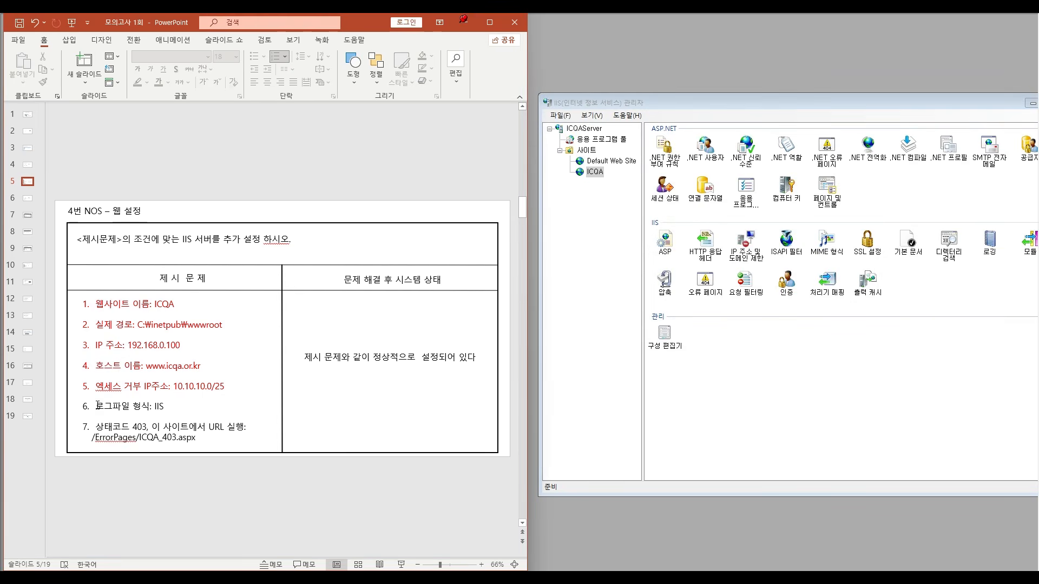
{"action": "left_click_drag", "start_coordinate": [97, 405], "coordinate": [171, 404]}
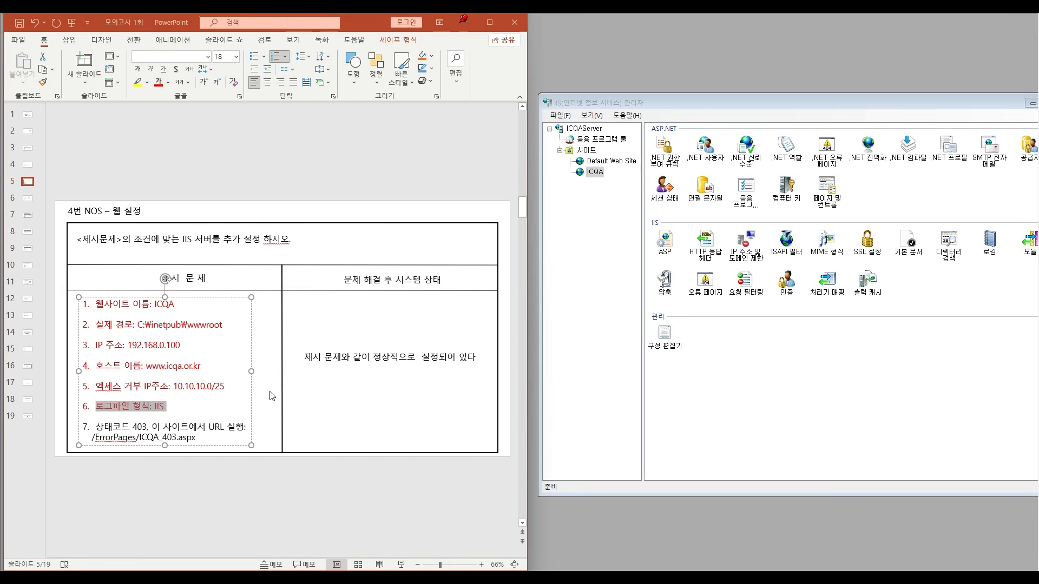
{"action": "left_click", "coordinate": [403, 419]}
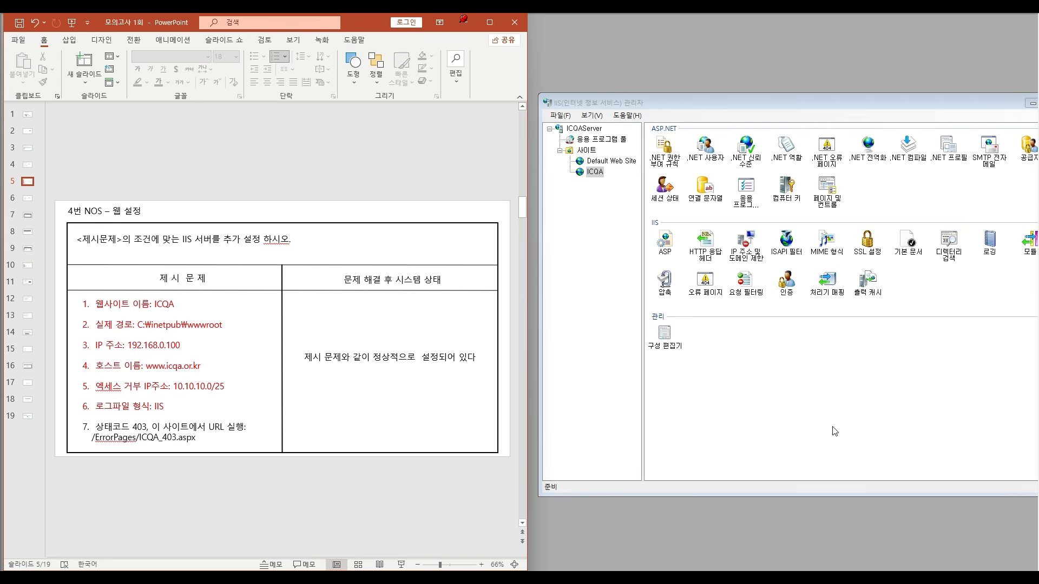
{"action": "left_click_drag", "start_coordinate": [803, 100], "coordinate": [781, 106]}
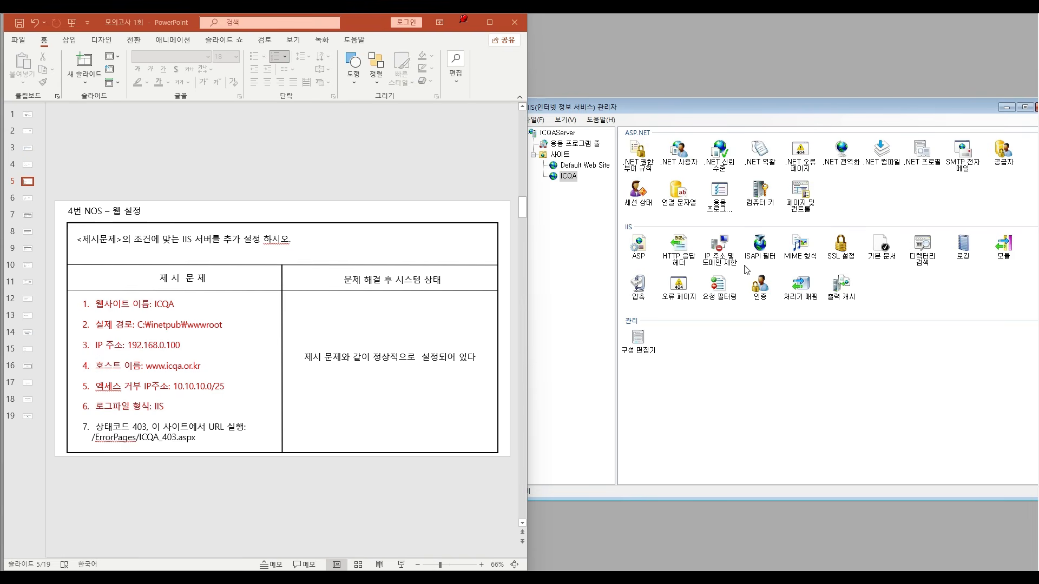
{"action": "left_click", "coordinate": [920, 250]}
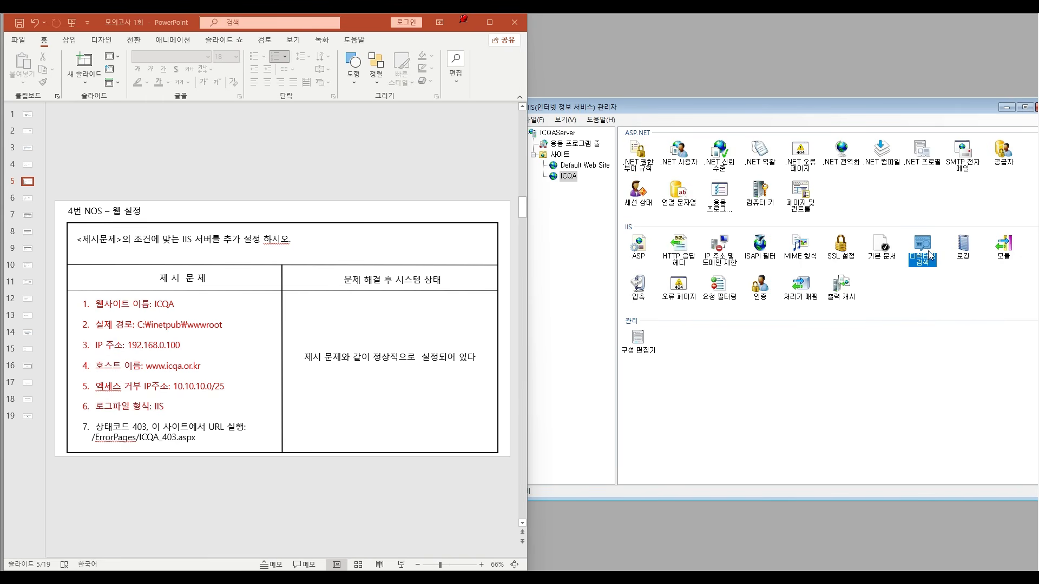
{"action": "double_click", "coordinate": [929, 255]}
{"action": "left_click", "coordinate": [569, 175]}
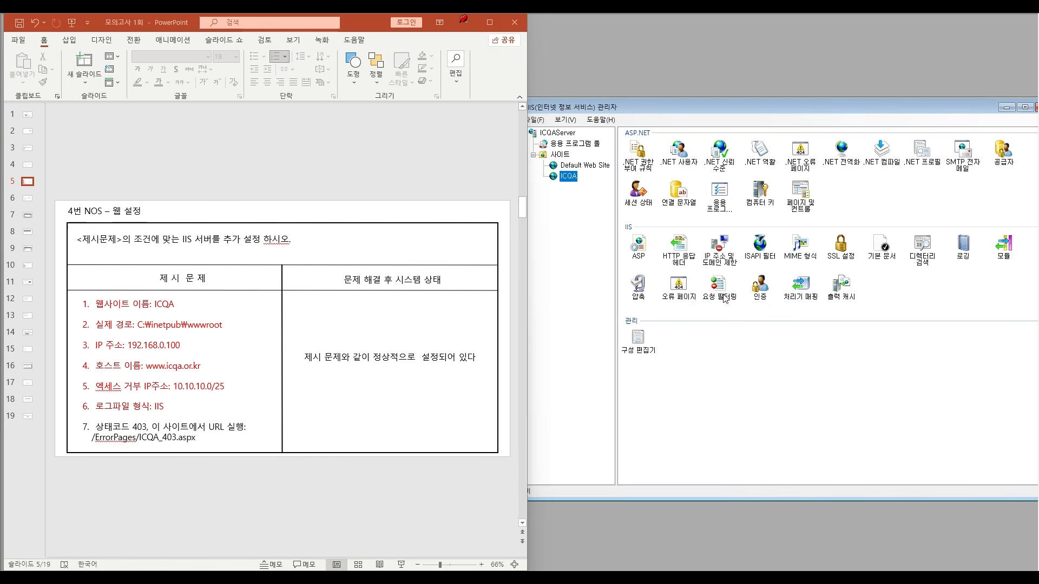
- In IIS Manager, edit the ICQA site's 403 error page and choose to execute a URL on this site
{"action": "left_click", "coordinate": [681, 286]}
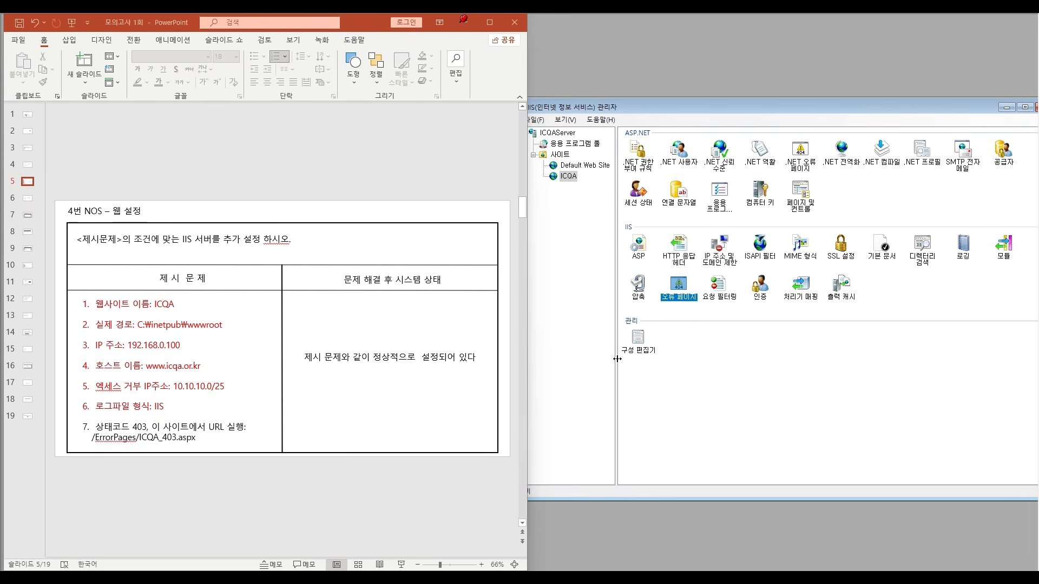
{"action": "double_click", "coordinate": [680, 287]}
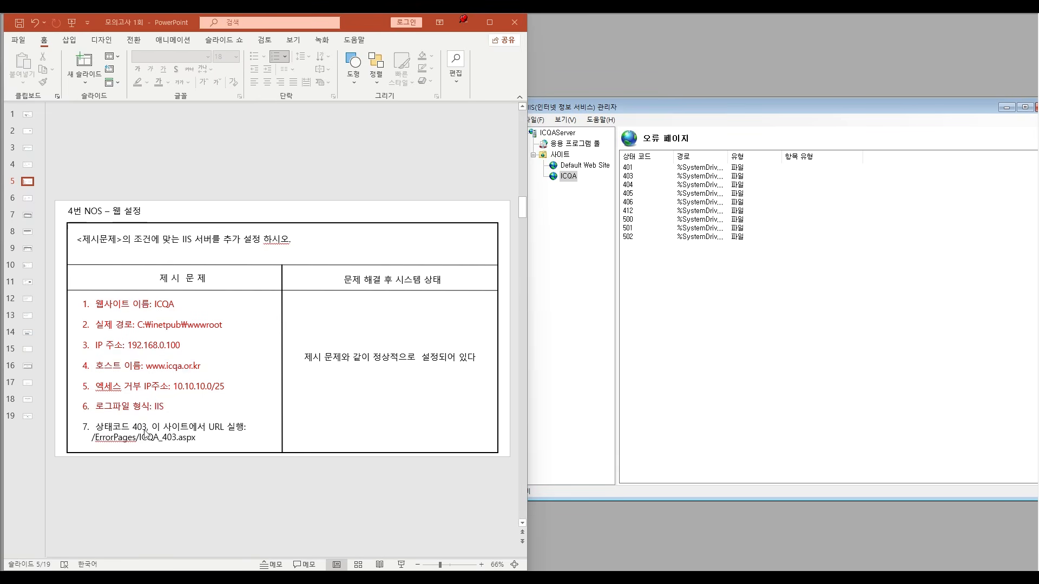
{"action": "left_click", "coordinate": [633, 176]}
{"action": "double_click", "coordinate": [637, 177]}
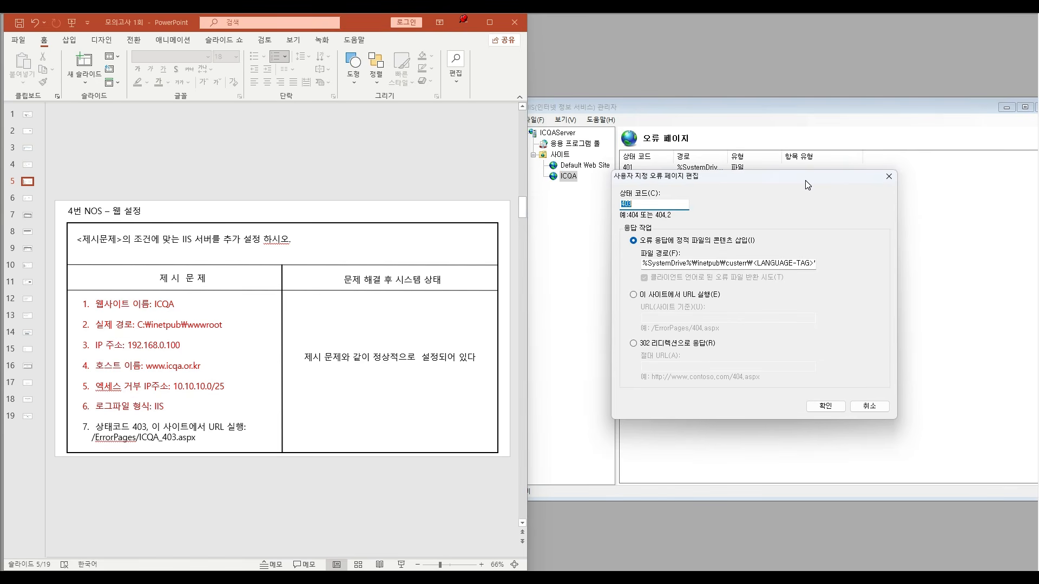
{"action": "left_click", "coordinate": [104, 432]}
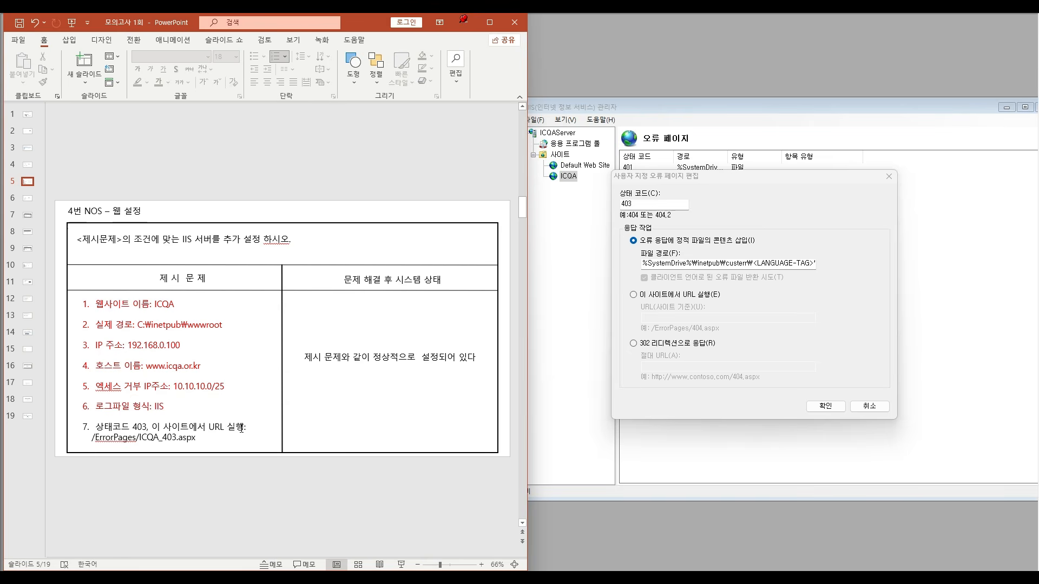
{"action": "left_click", "coordinate": [633, 295]}
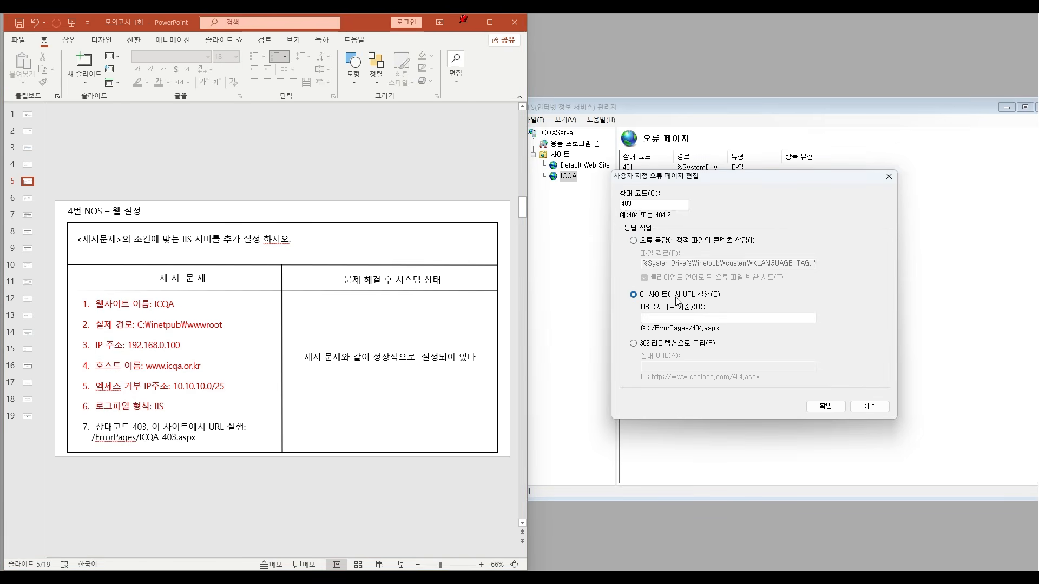
- In PowerPoint, colour the first line of item 7, about status code 403, red
{"action": "left_click", "coordinate": [230, 429]}
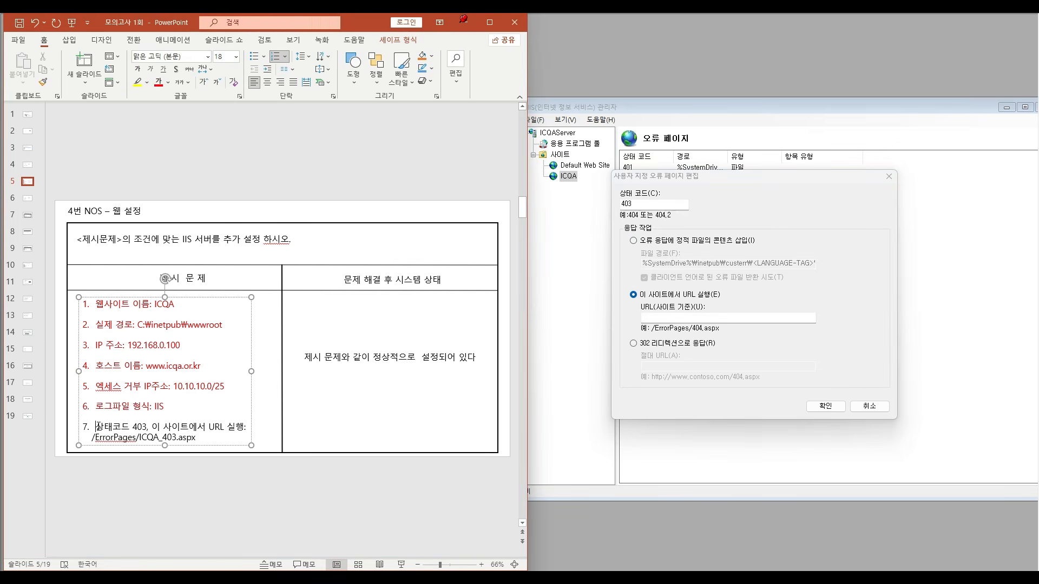
{"action": "left_click_drag", "start_coordinate": [96, 428], "coordinate": [247, 427]}
{"action": "left_click", "coordinate": [158, 83]}
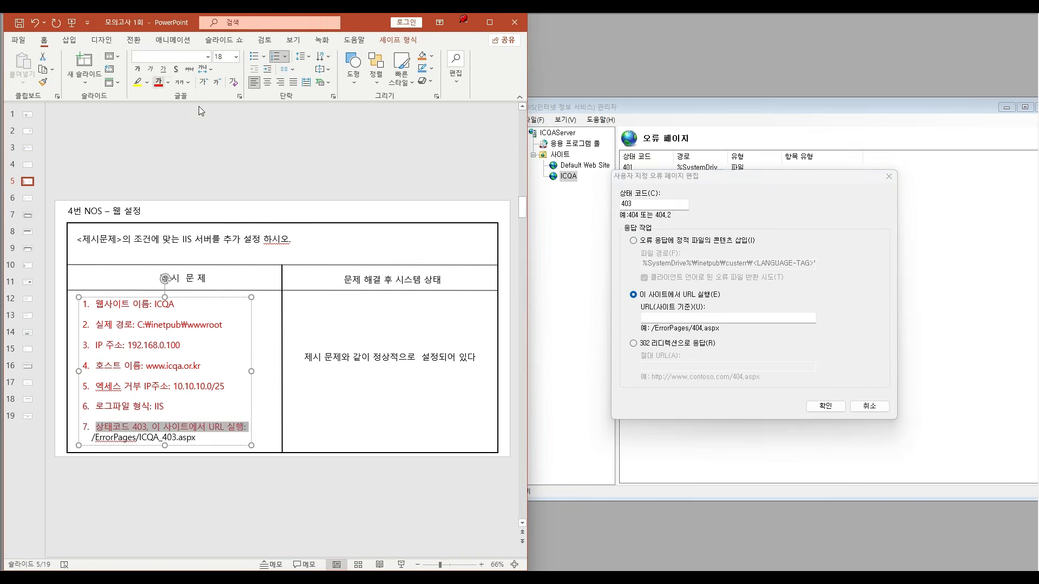
- In IIS Manager, set the 403 error page's URL to ErrorPages/ICQA_403.aspx and apply the edit
{"action": "left_click", "coordinate": [676, 318]}
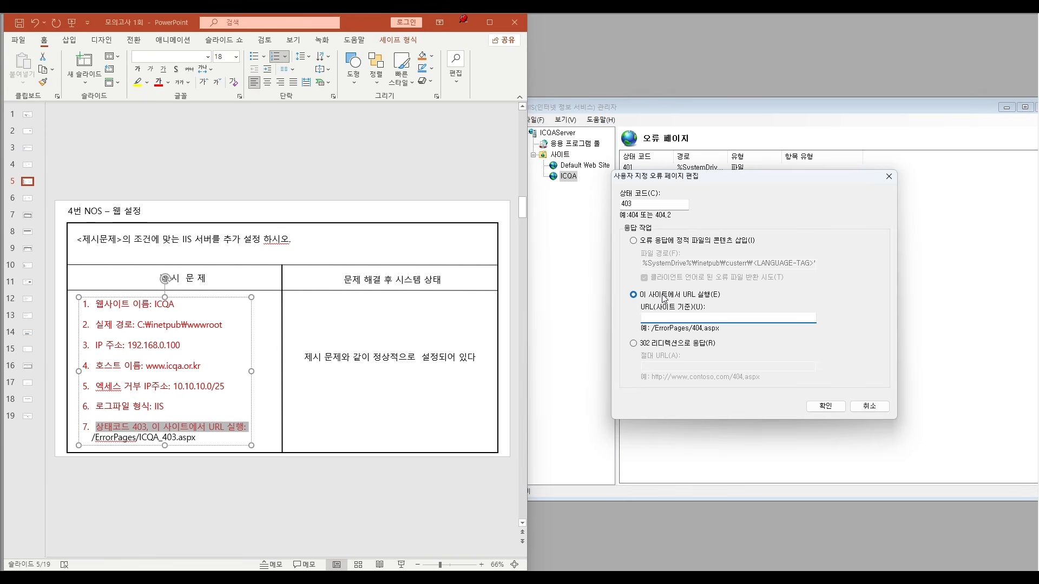
{"action": "type", "text": "ErrorPages/ICQA_403.aspx"}
{"action": "left_click", "coordinate": [173, 442]}
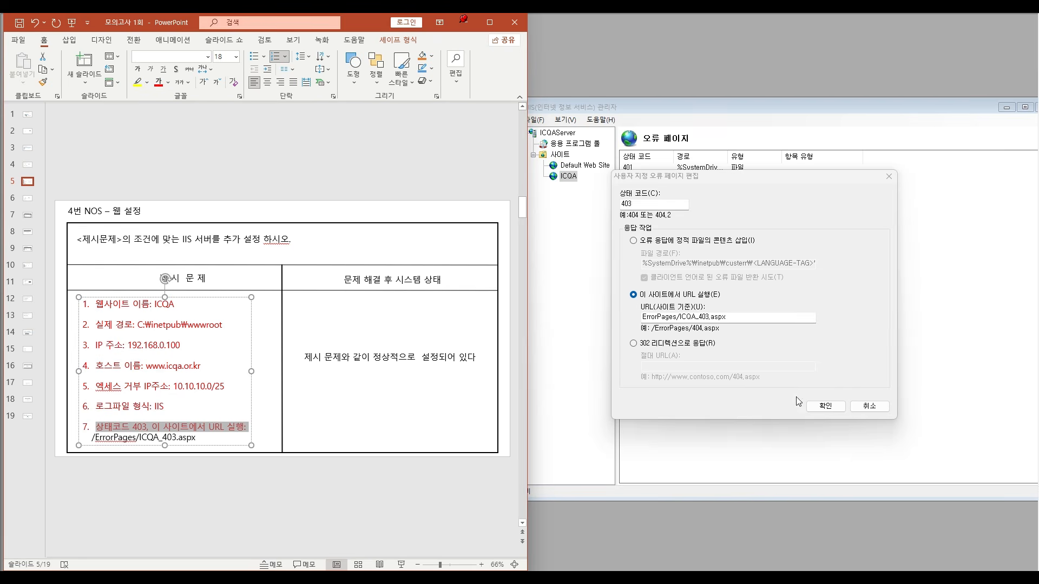
{"action": "left_click", "coordinate": [819, 407]}
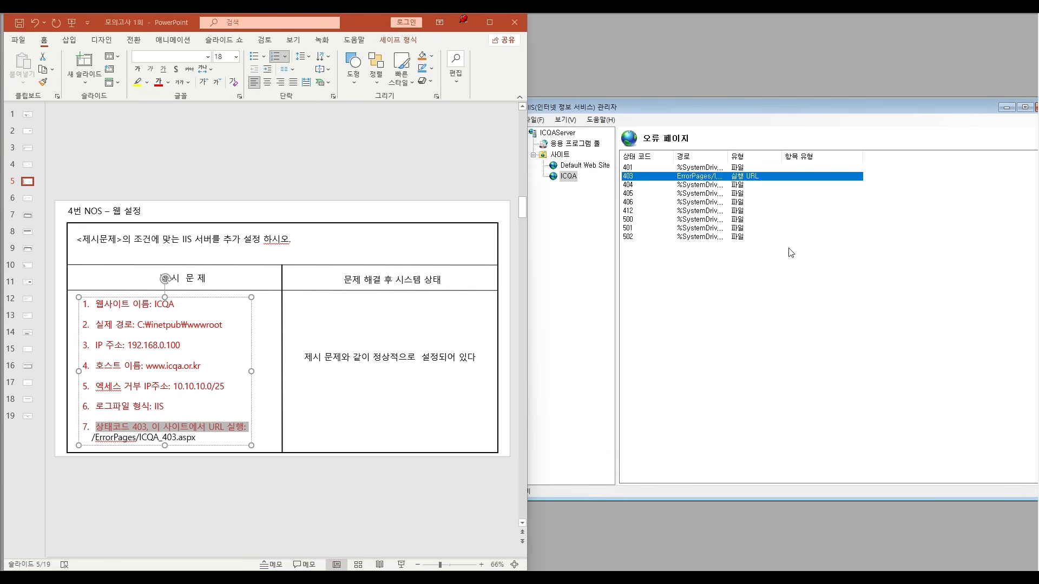
- In IIS Manager, leave the ICQA site's error page settings and save the changes
{"action": "left_click", "coordinate": [573, 179]}
{"action": "left_click_drag", "start_coordinate": [582, 274], "coordinate": [828, 240]}
{"action": "left_click", "coordinate": [791, 299]}
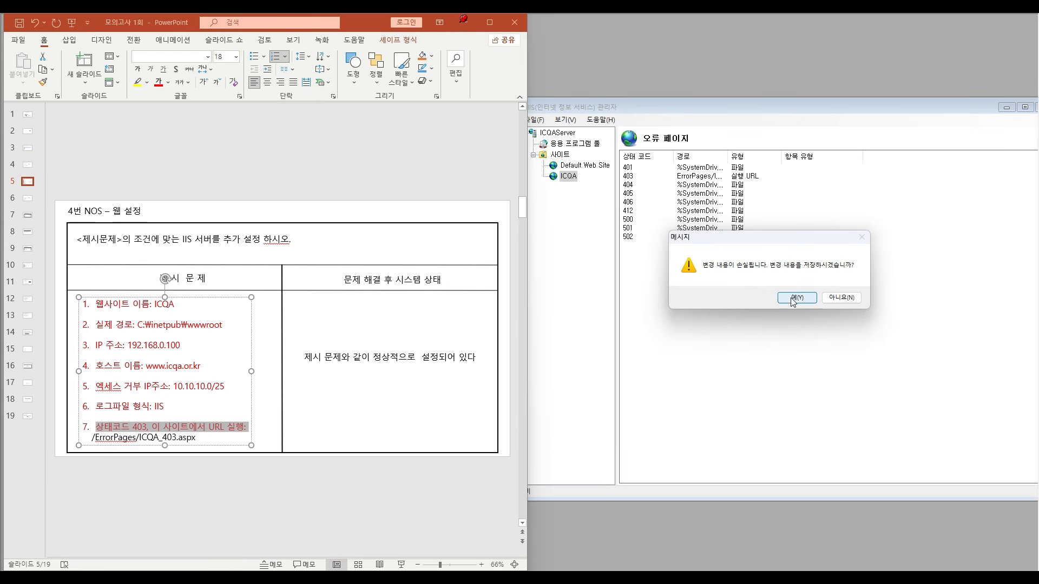
- In PowerPoint, colour the second line of item 7, /ErrorPages/ICQA_403.aspx, red
{"action": "left_click", "coordinate": [194, 438]}
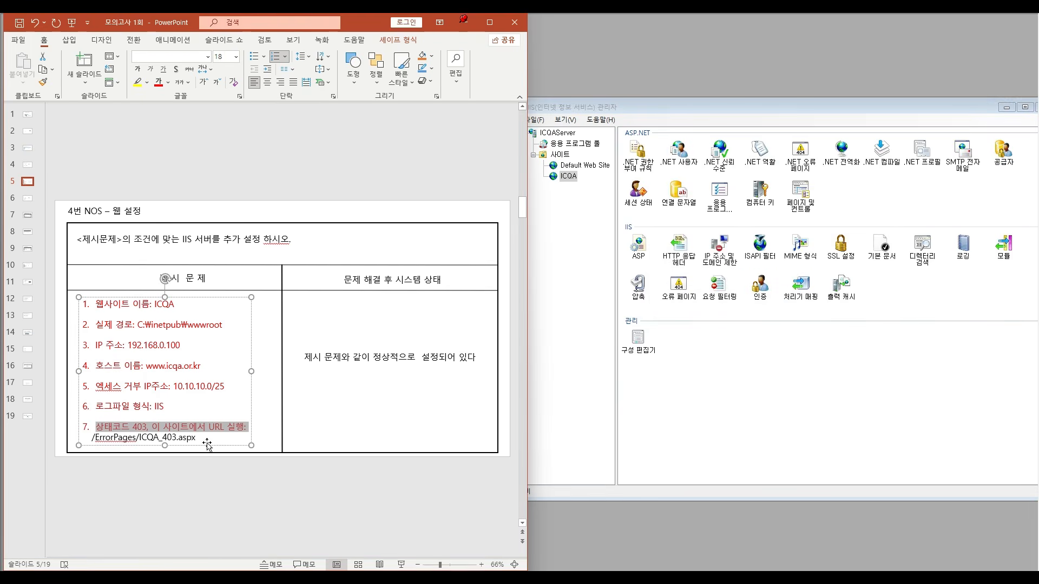
{"action": "left_click_drag", "start_coordinate": [198, 439], "coordinate": [90, 437]}
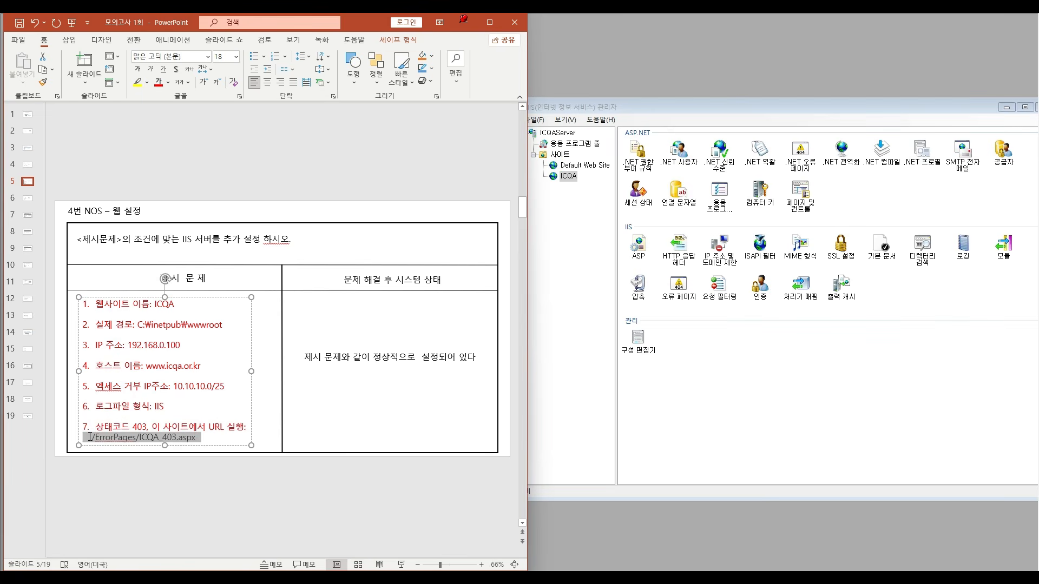
{"action": "left_click", "coordinate": [158, 82]}
{"action": "left_click", "coordinate": [446, 148]}
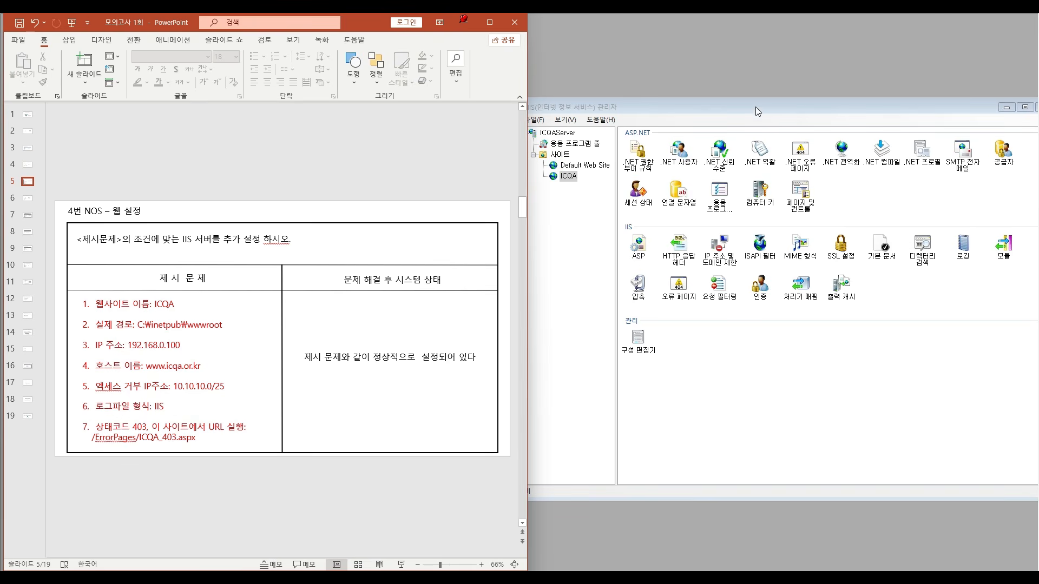
- Close IIS Manager and show slide 6, the DHCP exercise, in a maximised PowerPoint window
{"action": "left_click_drag", "start_coordinate": [824, 107], "coordinate": [716, 118]}
{"action": "left_click", "coordinate": [935, 119]}
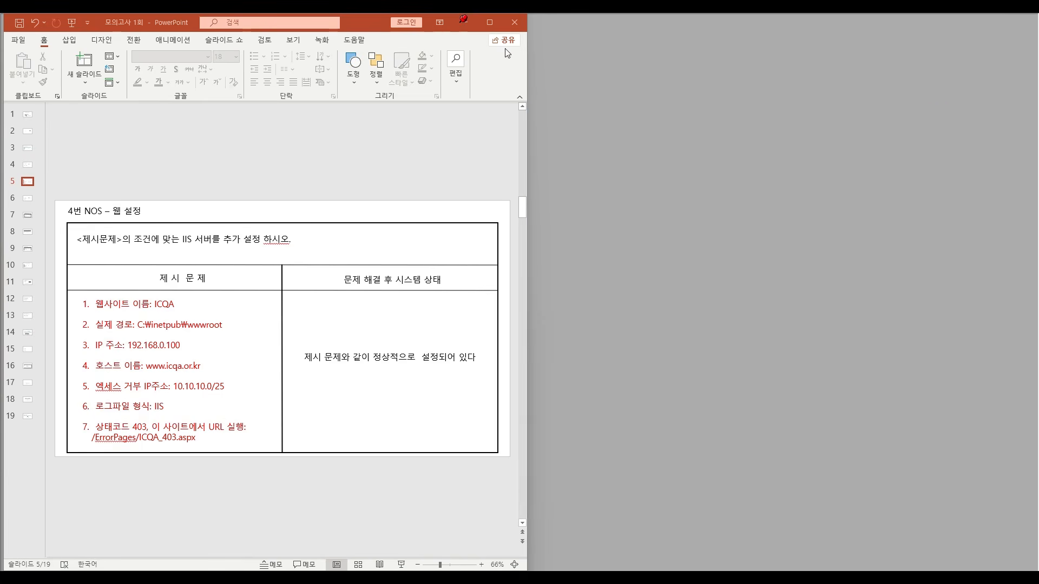
{"action": "left_click", "coordinate": [489, 22]}
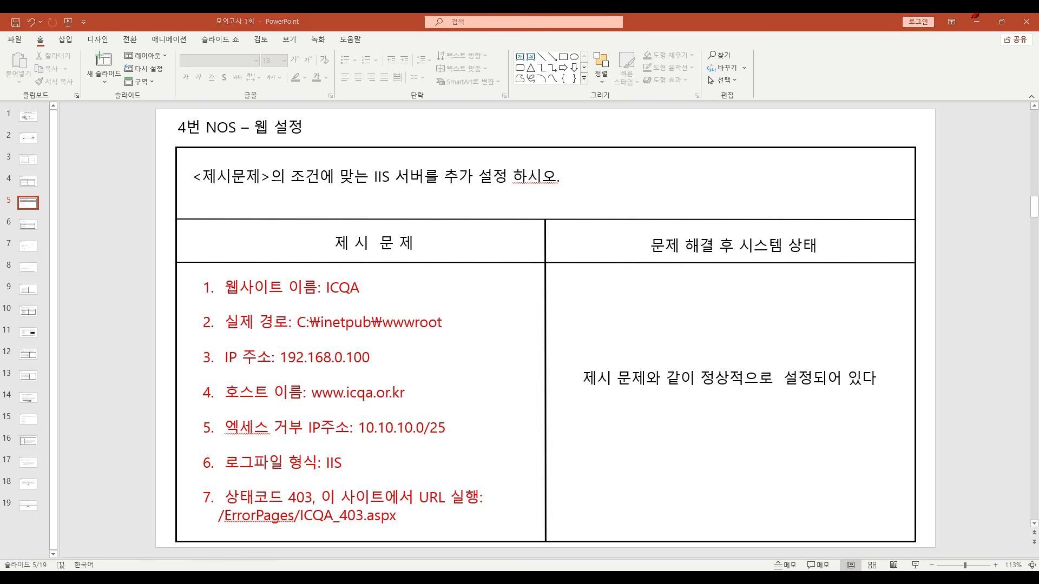
{"action": "scroll", "coordinate": [761, 345], "scroll_direction": "down", "scroll_amount": 1}
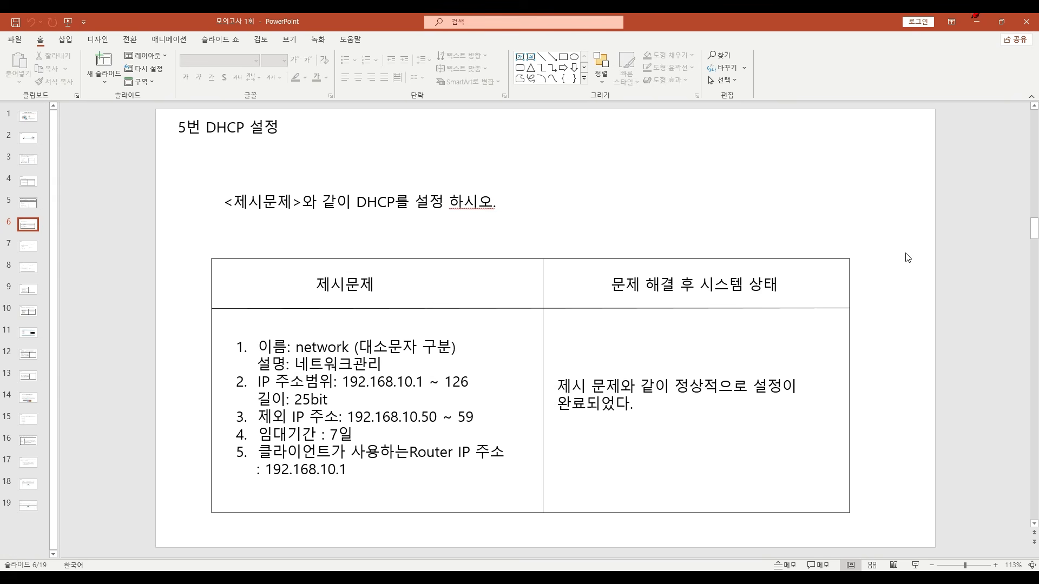
- Snap PowerPoint to half the screen and launch the DHCP tool from the ICQA emulator
{"action": "key", "text": "super+Left"}
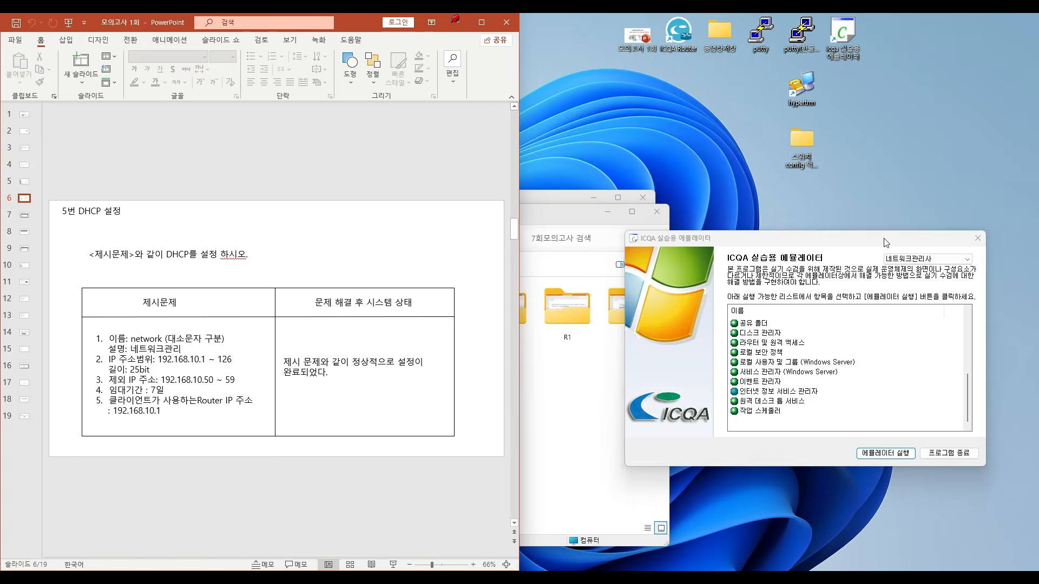
{"action": "left_click_drag", "start_coordinate": [826, 244], "coordinate": [742, 172]}
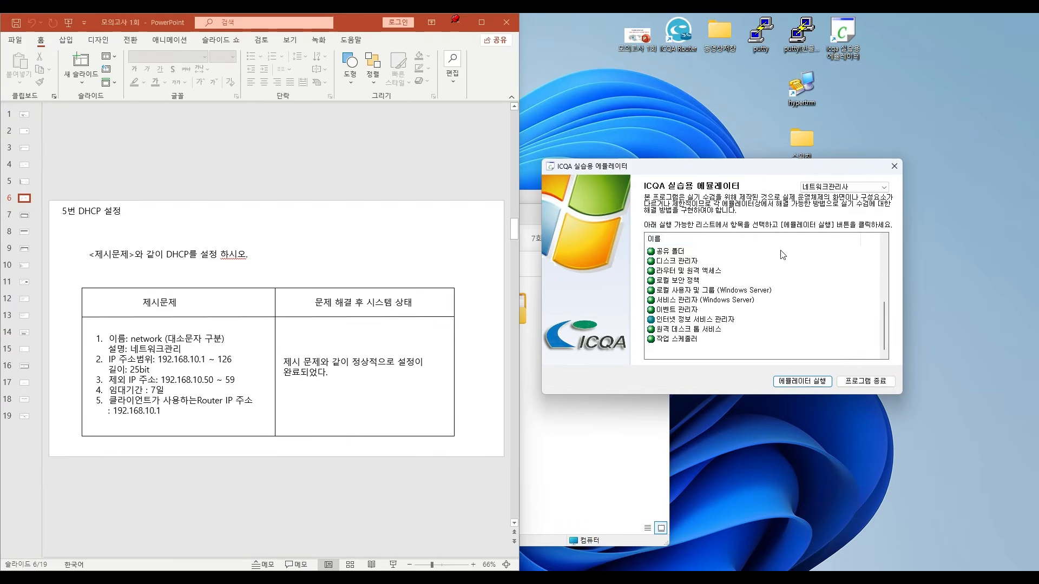
{"action": "scroll", "coordinate": [717, 345], "scroll_direction": "up", "scroll_amount": 1}
{"action": "scroll", "coordinate": [717, 345], "scroll_direction": "up", "scroll_amount": 2}
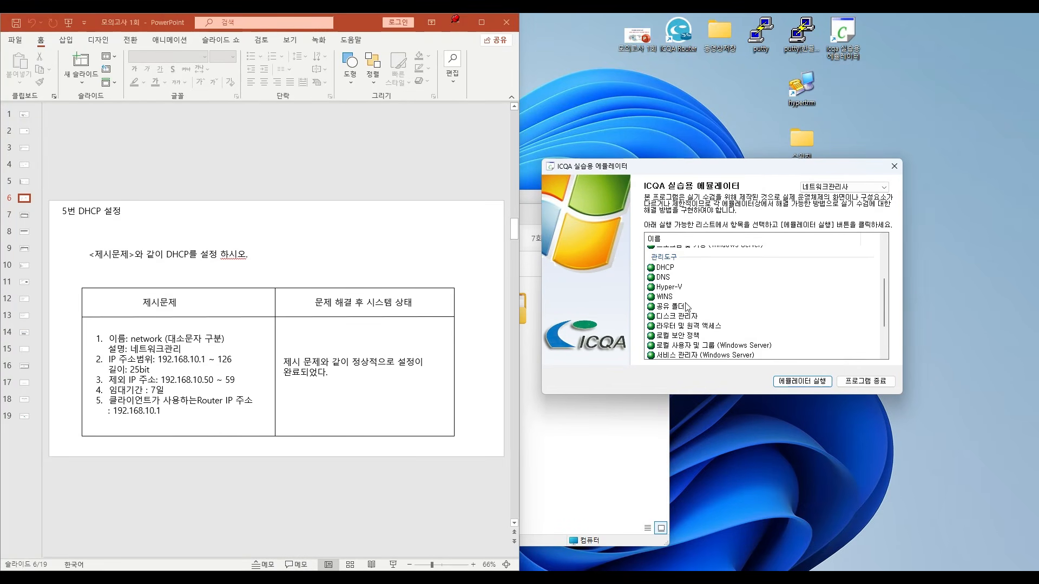
{"action": "left_click", "coordinate": [664, 268]}
{"action": "left_click", "coordinate": [796, 383]}
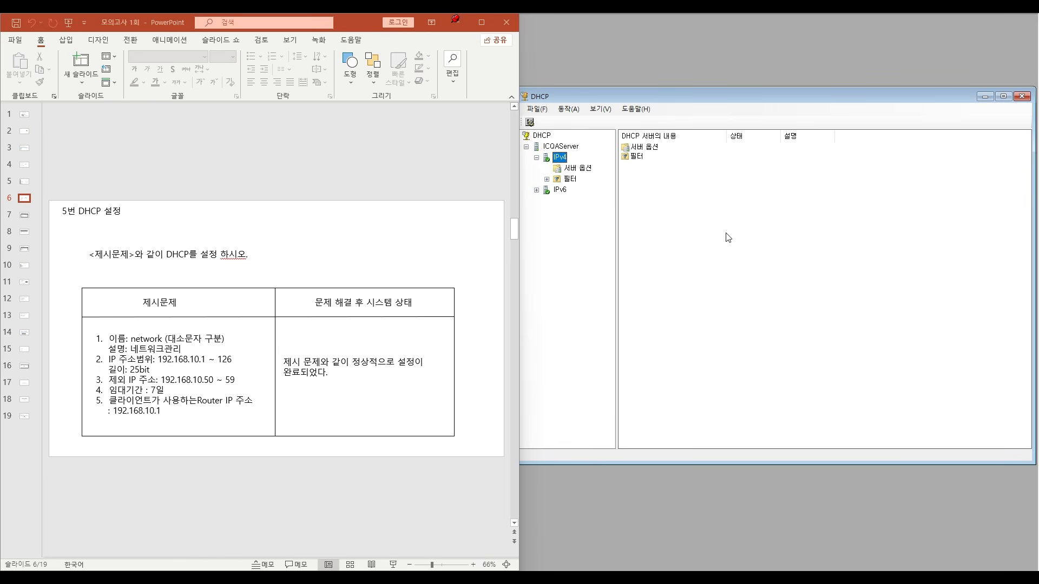
- In the DHCP tool, begin a new IPv4 scope with the name network and the description 네트워크관리
{"action": "right_click", "coordinate": [559, 159]}
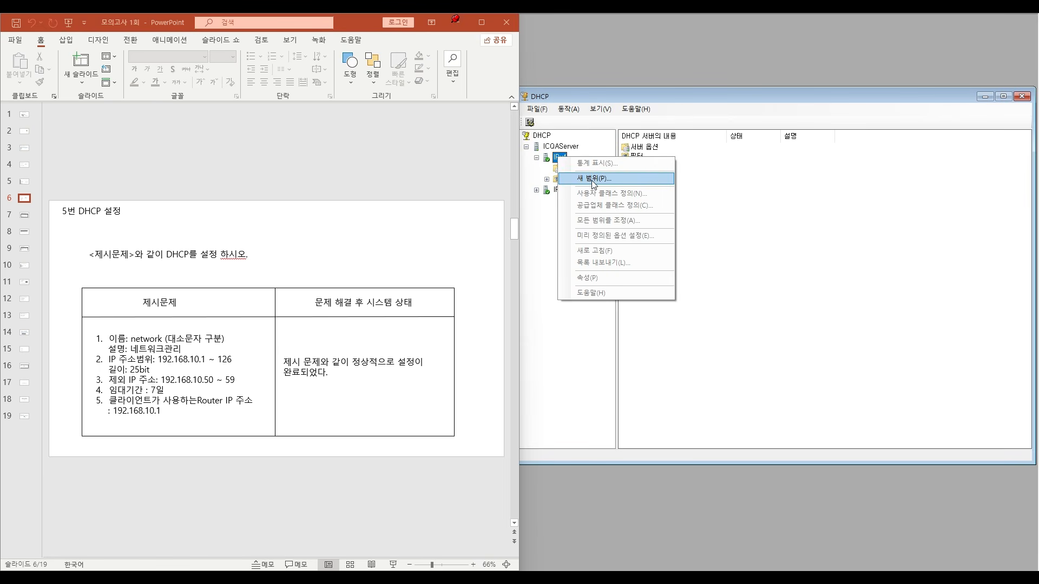
{"action": "left_click", "coordinate": [593, 179]}
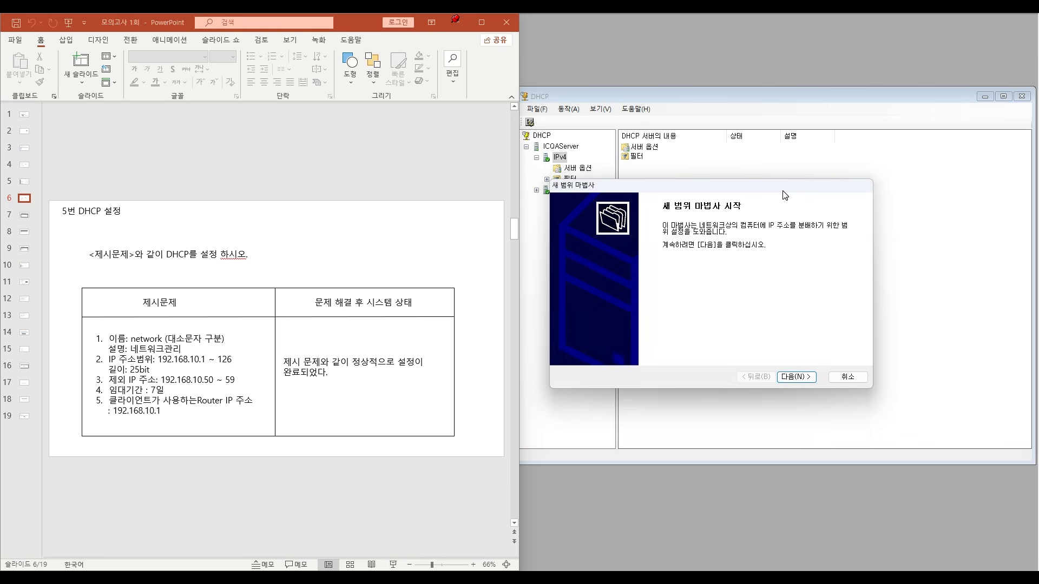
{"action": "left_click", "coordinate": [796, 377]}
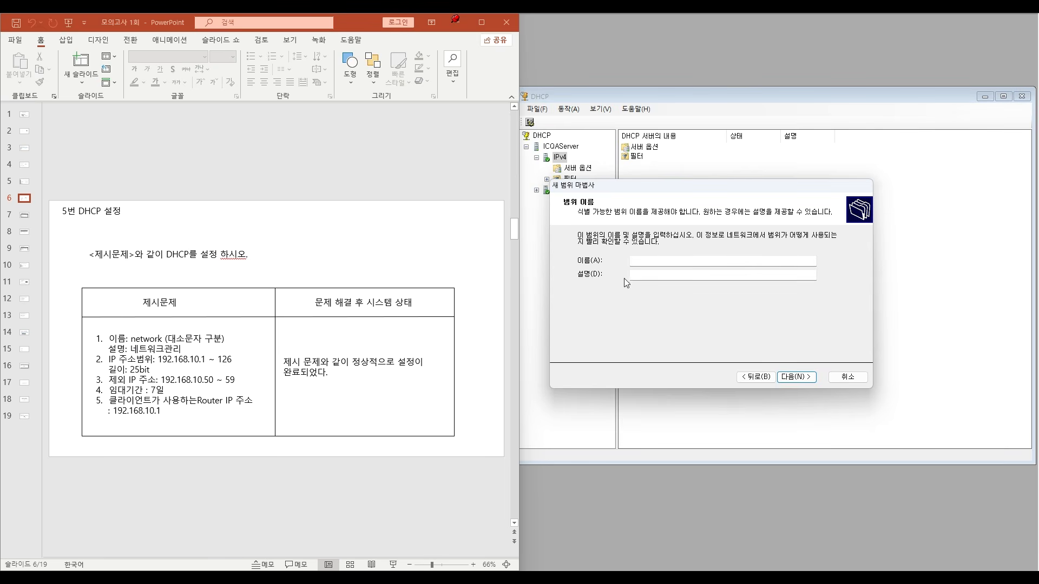
{"action": "left_click", "coordinate": [655, 261]}
{"action": "type", "text": "net"}
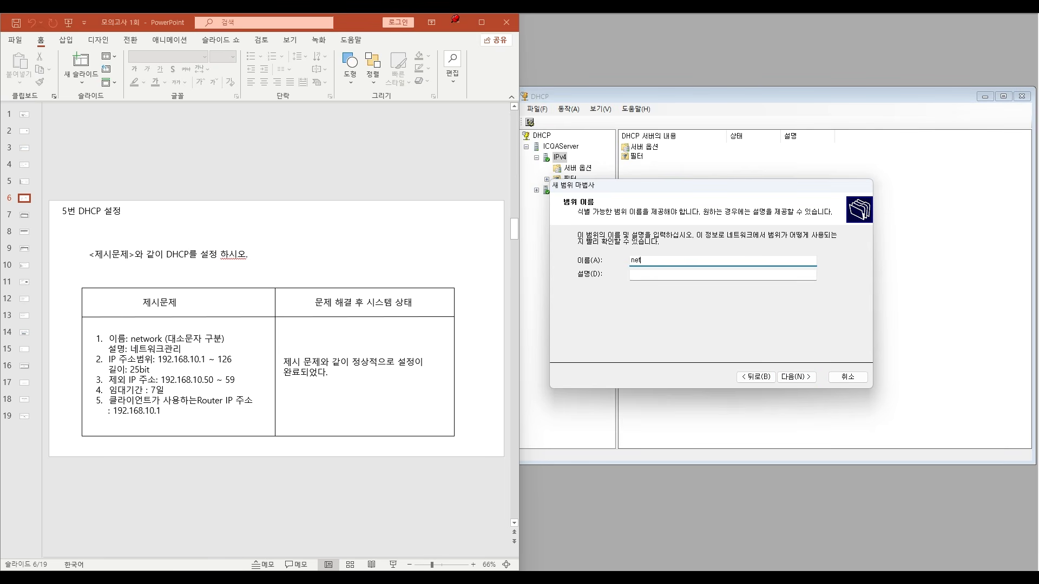
{"action": "type", "text": "work"}
{"action": "left_click", "coordinate": [659, 273]}
{"action": "type", "text": "네트워크관리"}
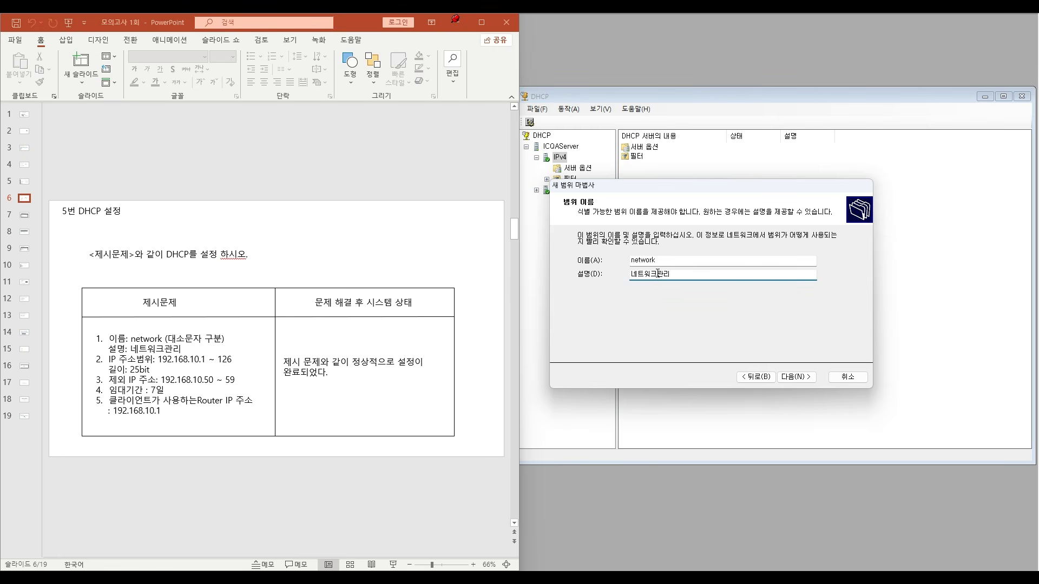
- In PowerPoint, colour both lines of item 1, the scope name and description, red
{"action": "left_click", "coordinate": [114, 351]}
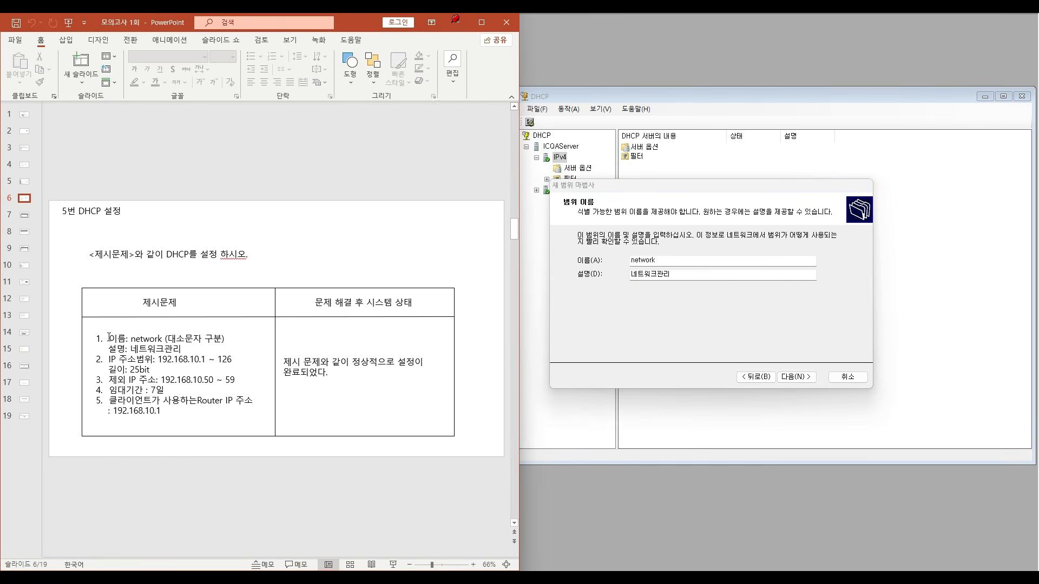
{"action": "left_click_drag", "start_coordinate": [109, 337], "coordinate": [183, 350]}
{"action": "left_click", "coordinate": [155, 83]}
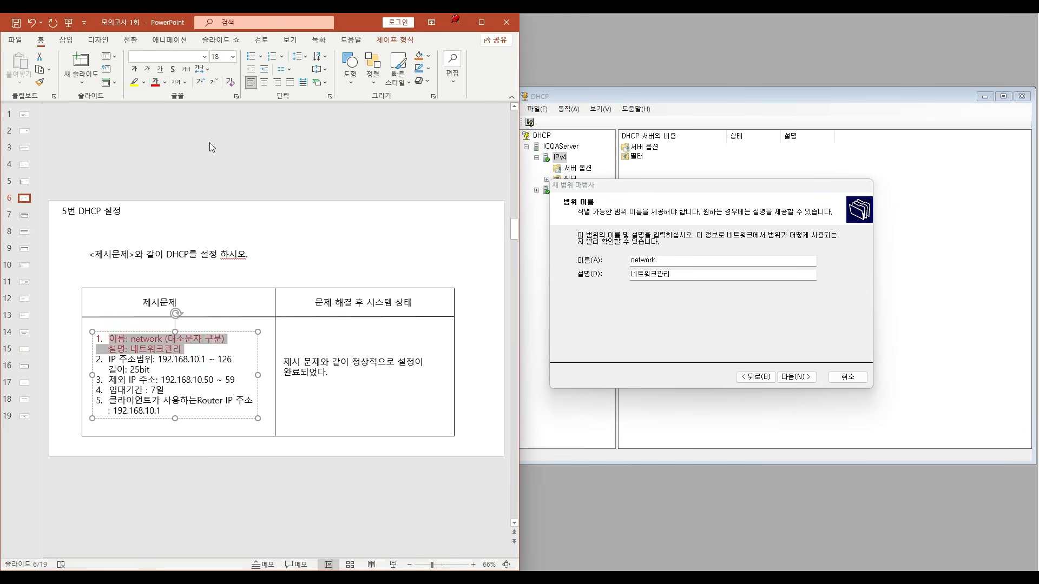
{"action": "left_click", "coordinate": [369, 234]}
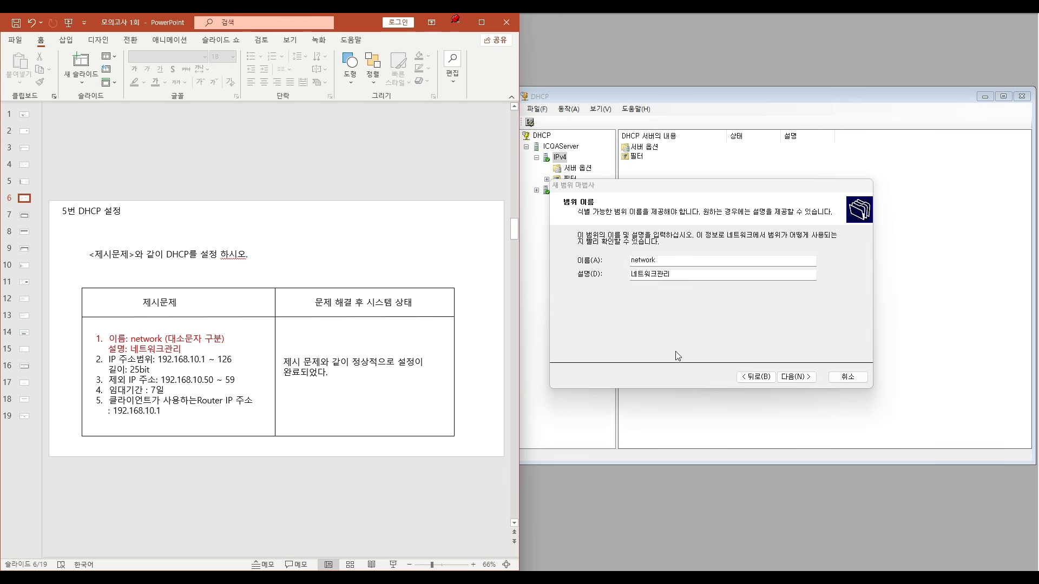
- In the new scope wizard, set the address range to 192.168.10.1 through 192.168.10.126 with a length of 25 bits
{"action": "left_click", "coordinate": [796, 378]}
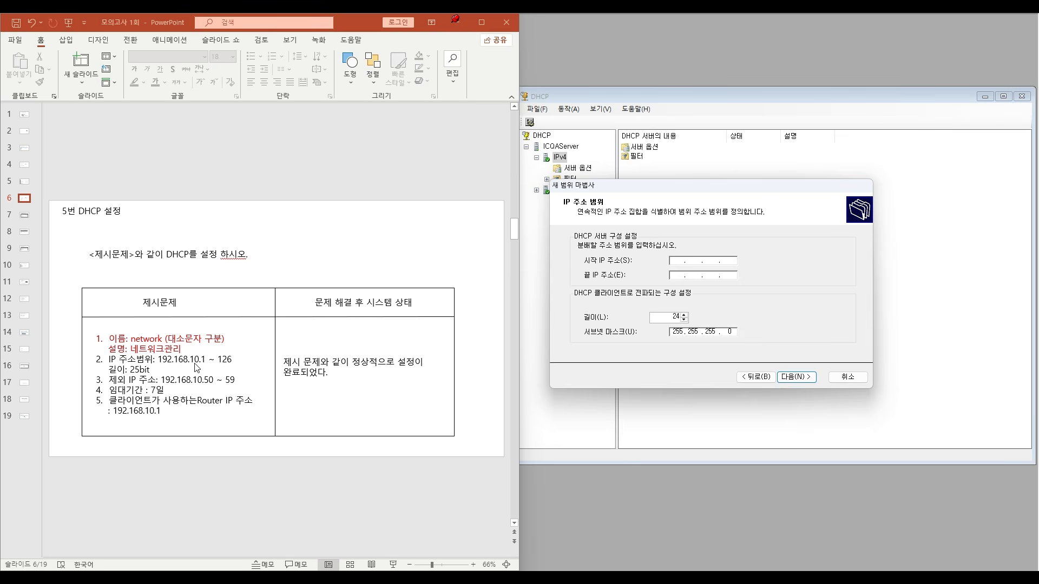
{"action": "left_click", "coordinate": [674, 261]}
{"action": "type", "text": "192 . 168 . 10 . 1"}
{"action": "key", "text": "Tab"}
{"action": "type", "text": "192.168.10.126"}
{"action": "left_click", "coordinate": [684, 315]}
- In PowerPoint, colour both lines of item 2, the IP address range and length, red
{"action": "left_click", "coordinate": [190, 359]}
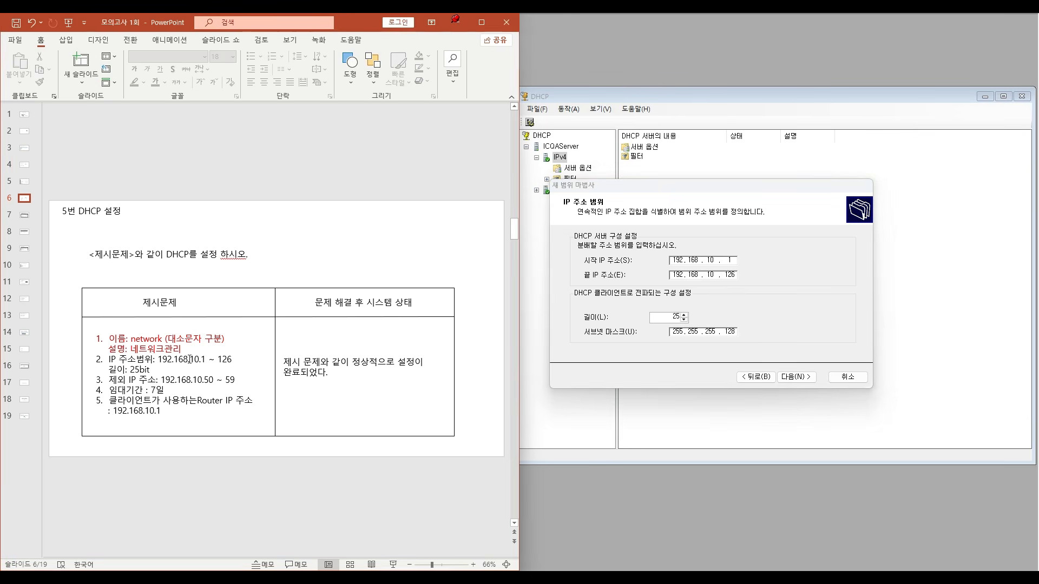
{"action": "left_click_drag", "start_coordinate": [114, 357], "coordinate": [151, 370]}
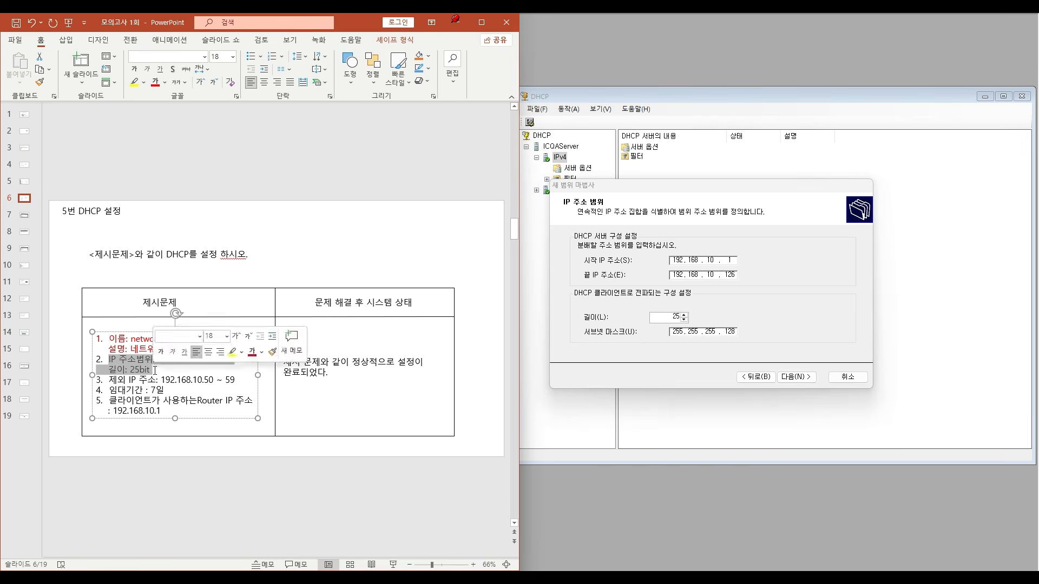
{"action": "left_click", "coordinate": [442, 240]}
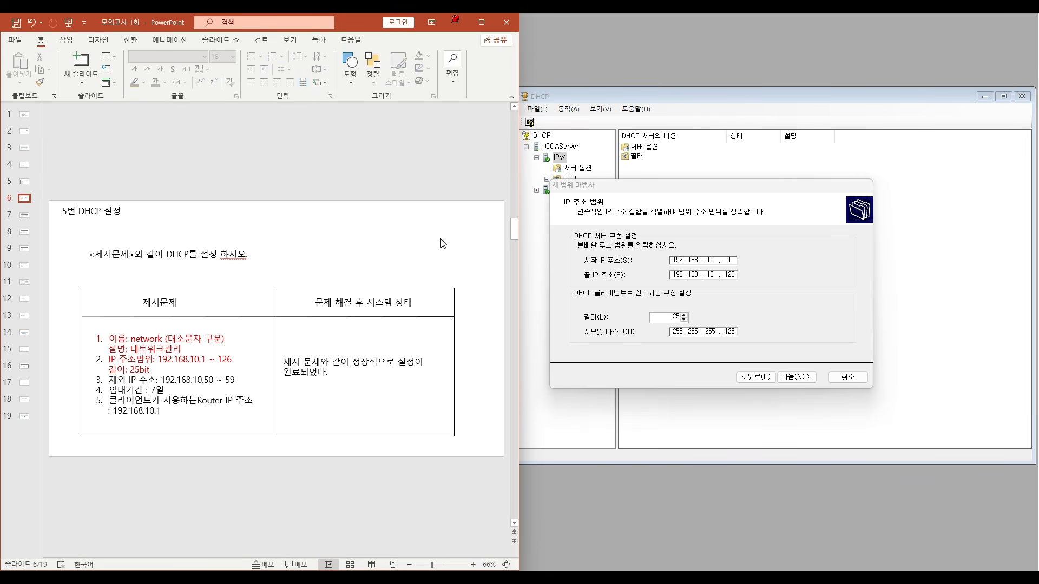
- In the new scope wizard, exclude the addresses 192.168.10.50 through 192.168.10.59
{"action": "left_click", "coordinate": [810, 382]}
{"action": "left_click", "coordinate": [809, 379]}
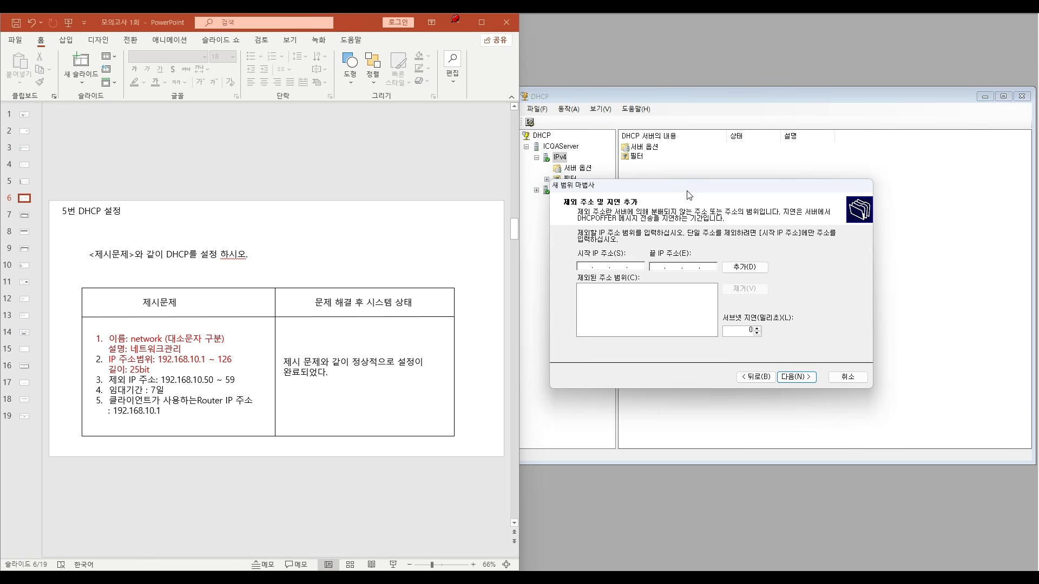
{"action": "left_click", "coordinate": [594, 266]}
{"action": "type", "text": "192 . 168 . 10"}
{"action": "type", "text": "59"}
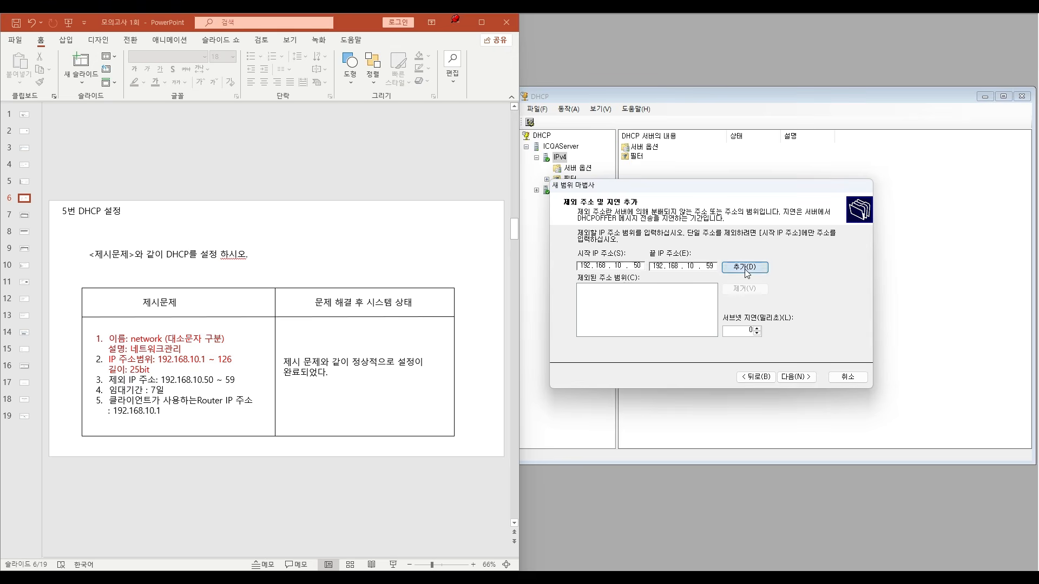
{"action": "left_click", "coordinate": [747, 271]}
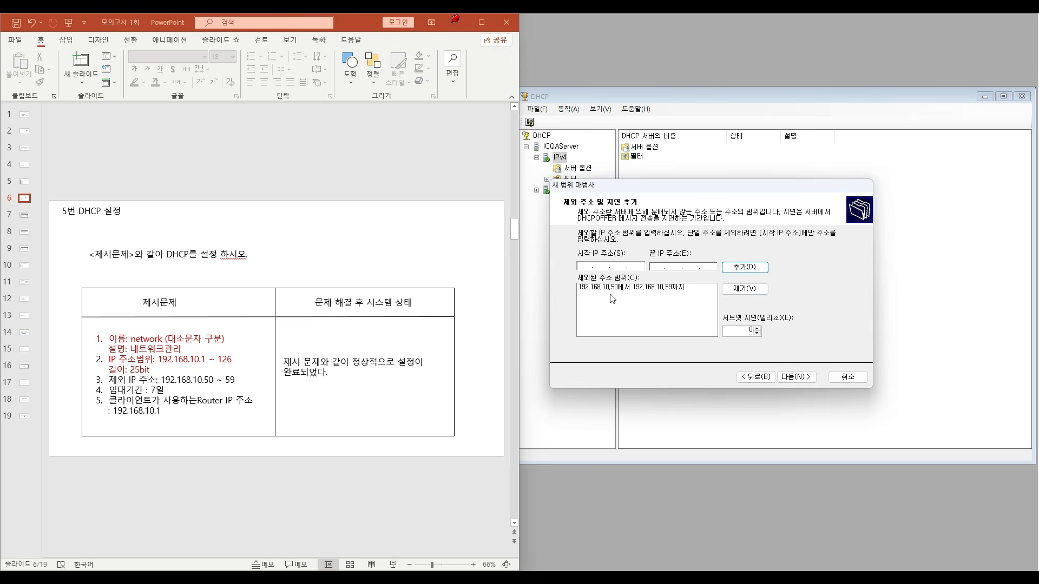
{"action": "left_click", "coordinate": [670, 288]}
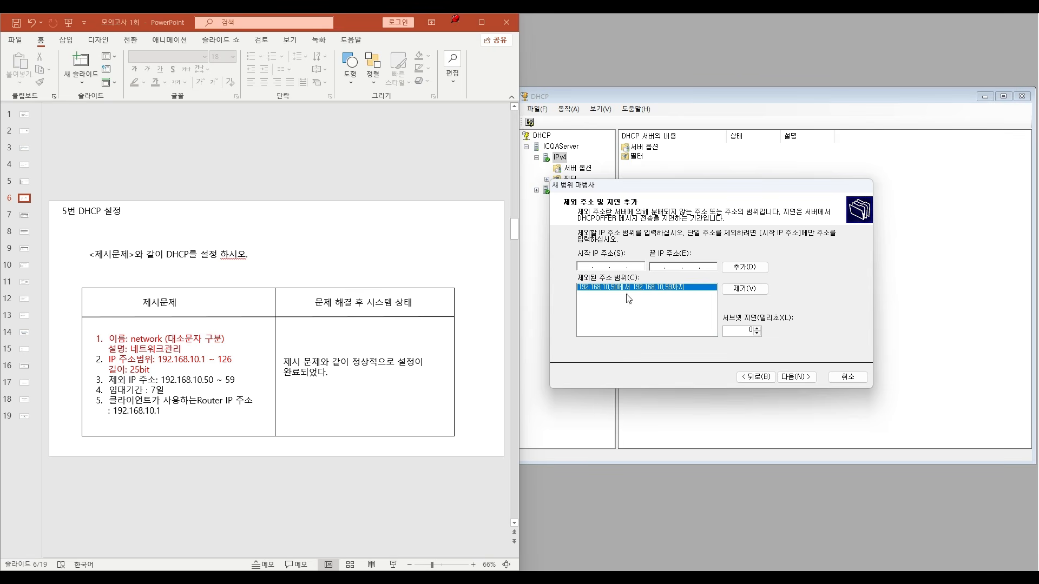
- In PowerPoint, colour the item 3 line about the excluded IP addresses red
{"action": "left_click", "coordinate": [172, 380]}
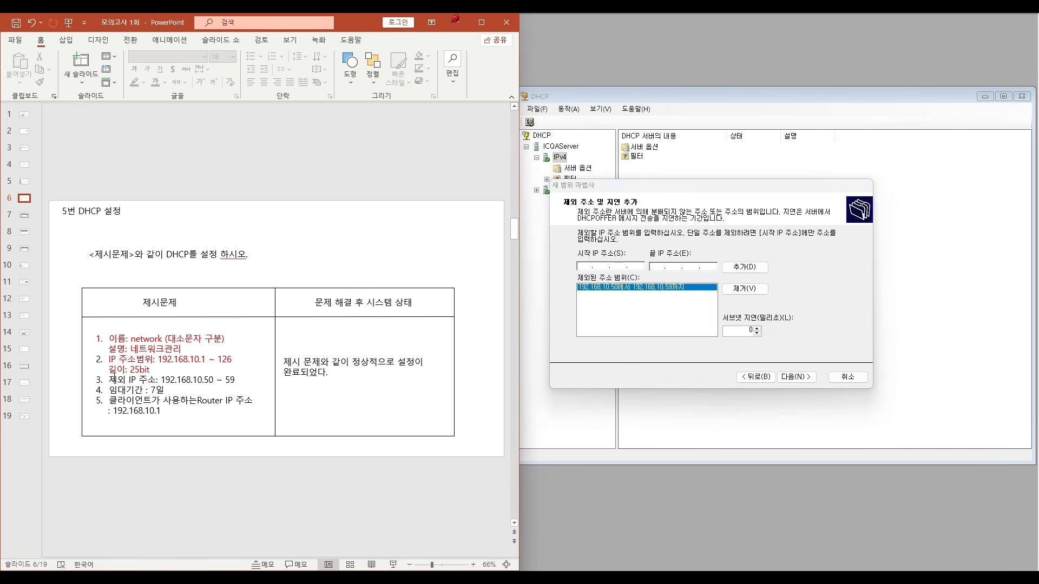
{"action": "left_click_drag", "start_coordinate": [112, 379], "coordinate": [238, 379]}
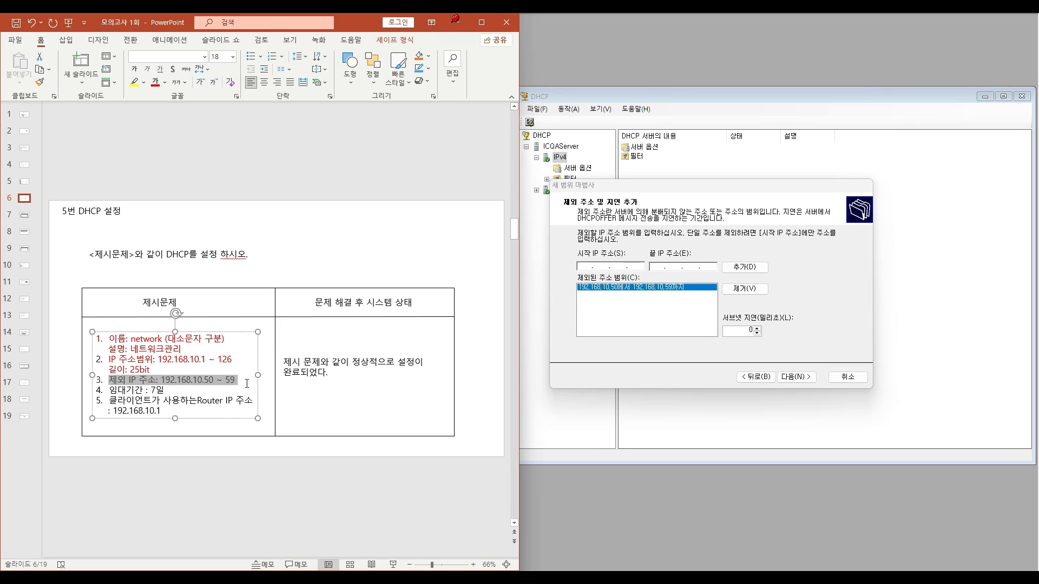
{"action": "left_click", "coordinate": [156, 82]}
- In the new scope wizard, set the lease duration to 7 days and continue to the DHCP options question
{"action": "left_click", "coordinate": [795, 378]}
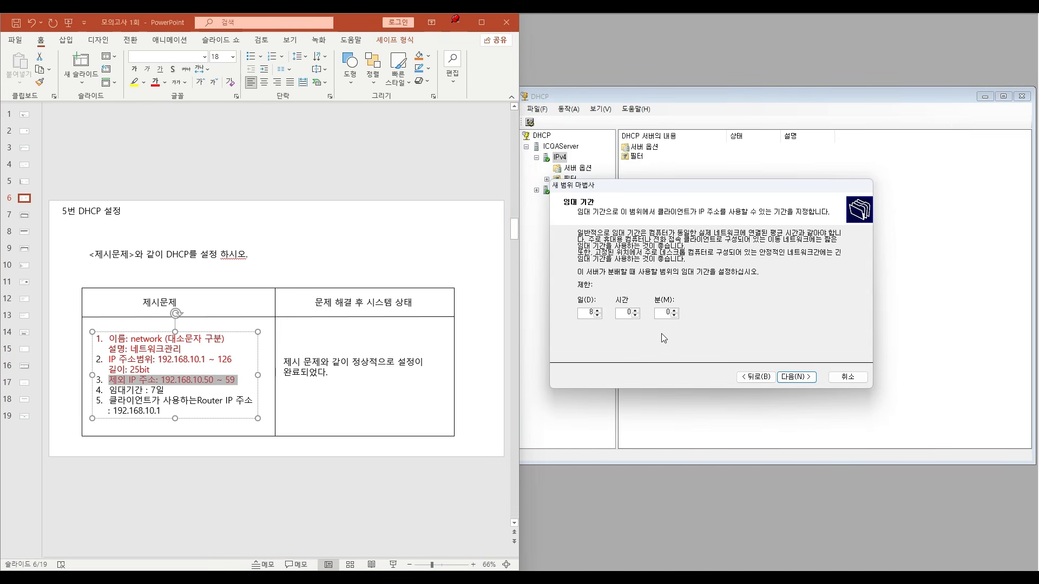
{"action": "left_click", "coordinate": [142, 401]}
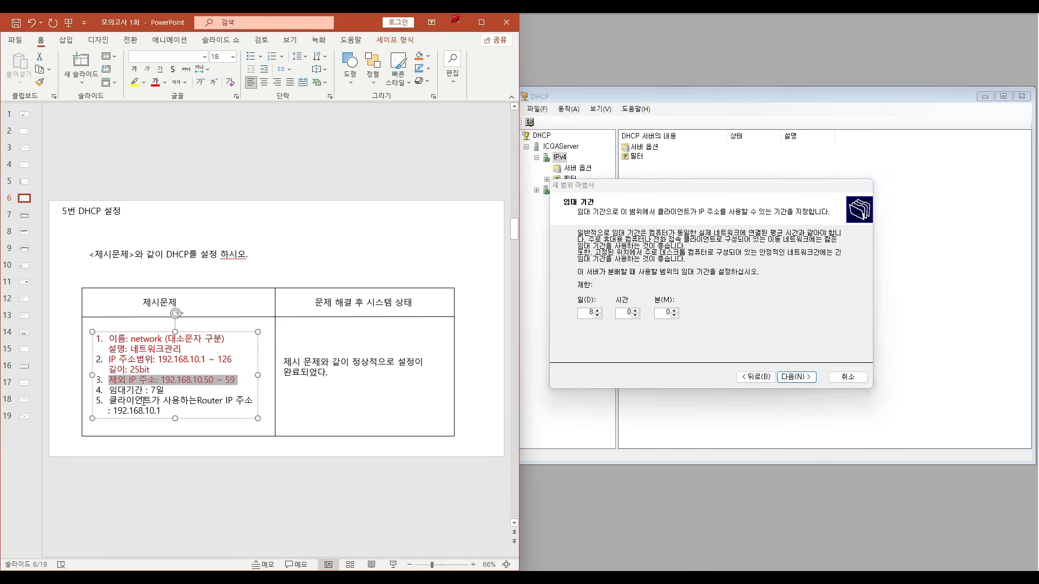
{"action": "left_click", "coordinate": [110, 409]}
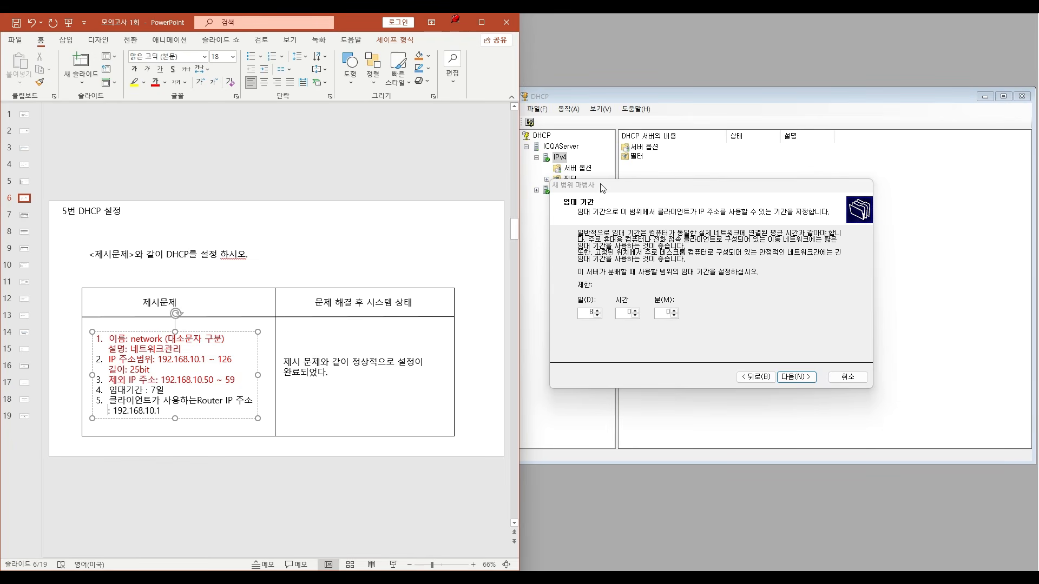
{"action": "left_click", "coordinate": [598, 315]}
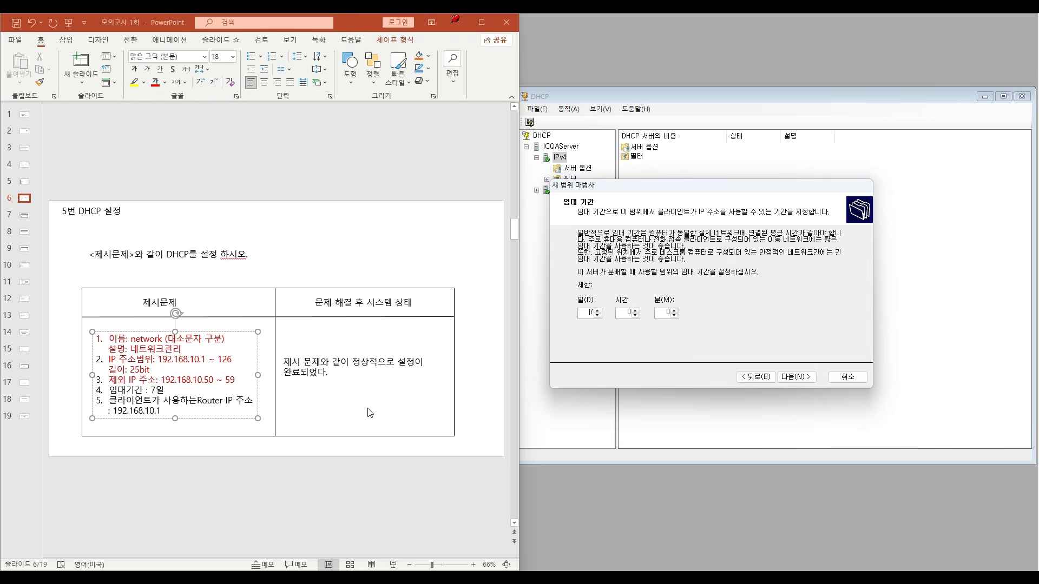
{"action": "left_click", "coordinate": [790, 377]}
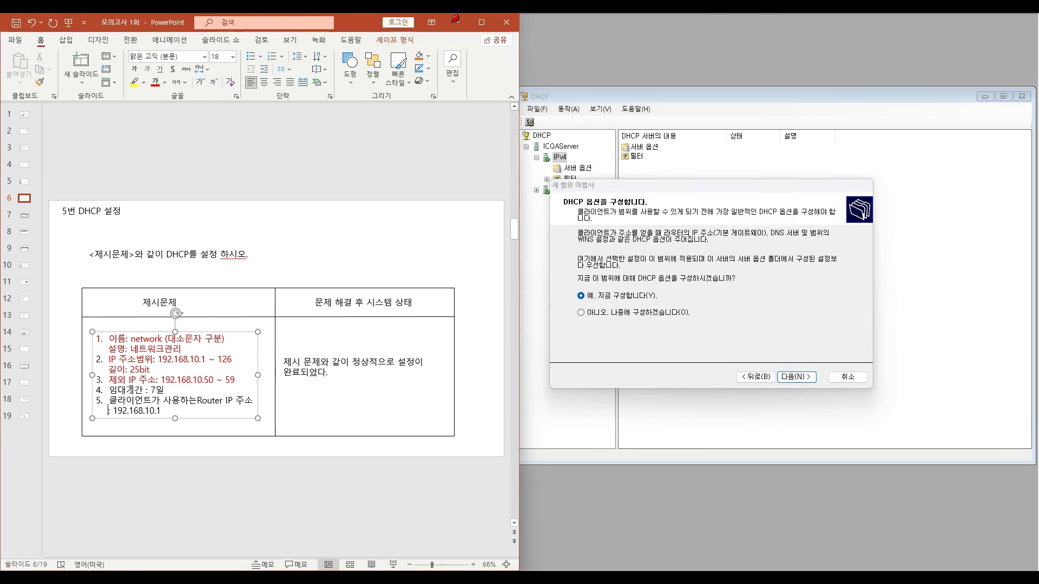
- In PowerPoint, colour the item 4 line about the 7-day lease period red
{"action": "left_click_drag", "start_coordinate": [109, 389], "coordinate": [166, 390]}
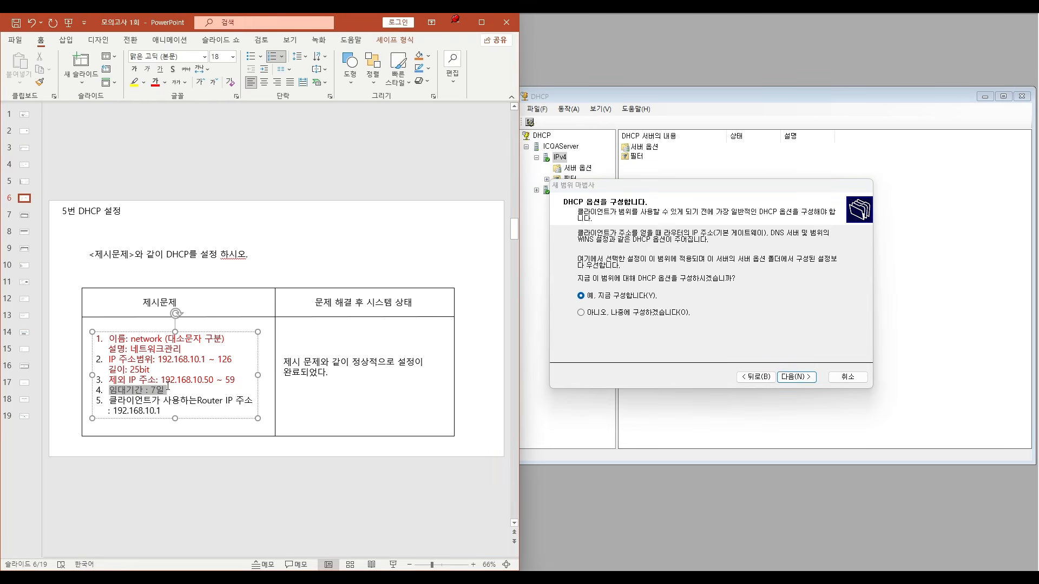
{"action": "left_click", "coordinate": [155, 85]}
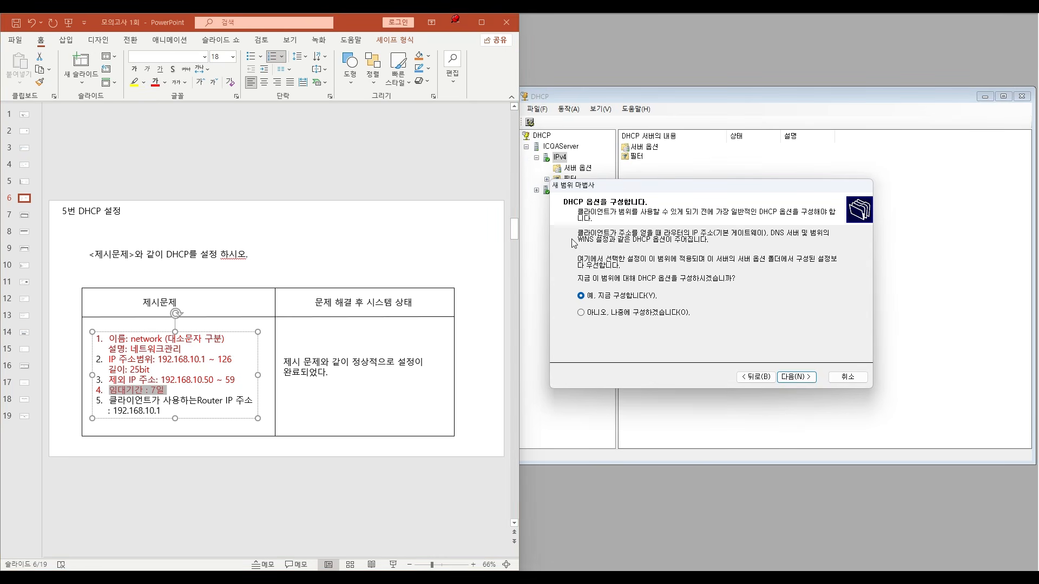
- In the new scope wizard, choose to configure DHCP options now and add 192.168.10.1 as the router address
{"action": "left_click", "coordinate": [810, 379]}
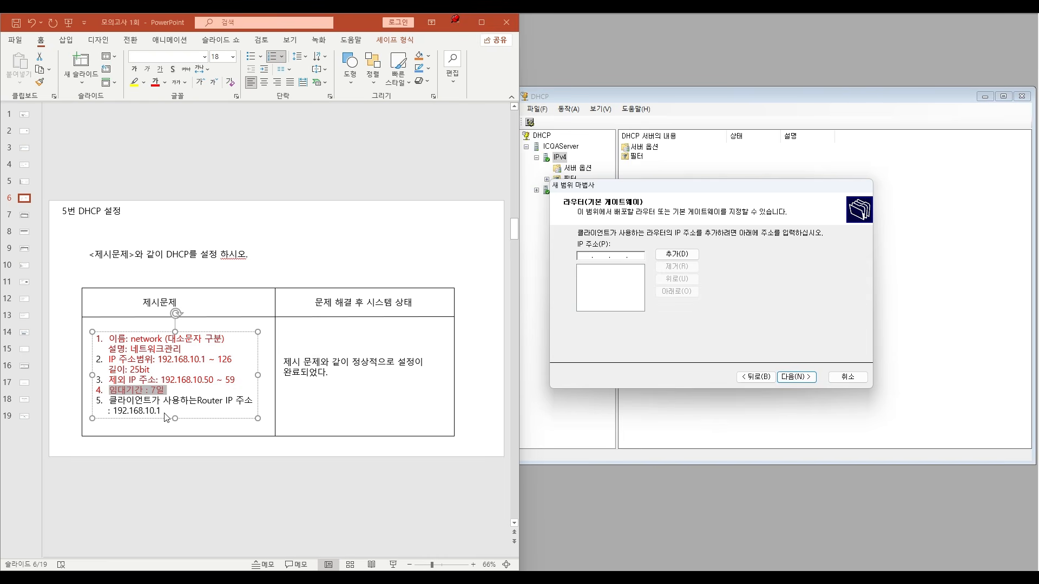
{"action": "left_click", "coordinate": [585, 256]}
{"action": "type", "text": "192.168.10.1"}
{"action": "left_click", "coordinate": [677, 254]}
{"action": "left_click", "coordinate": [796, 377]}
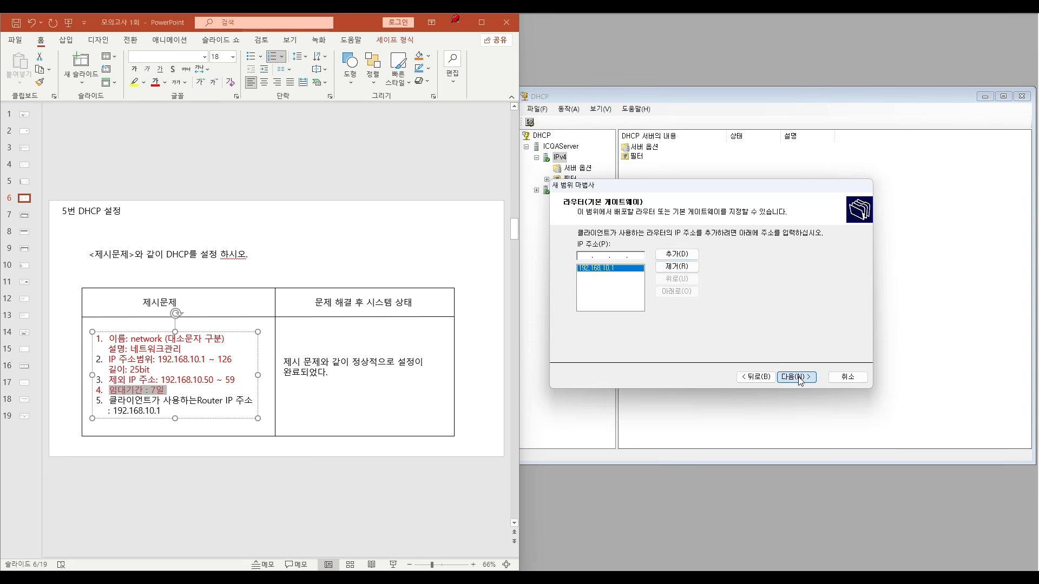
- In PowerPoint, colour both lines of item 5, the client router IP address, red and deselect the text box
{"action": "left_click", "coordinate": [130, 408]}
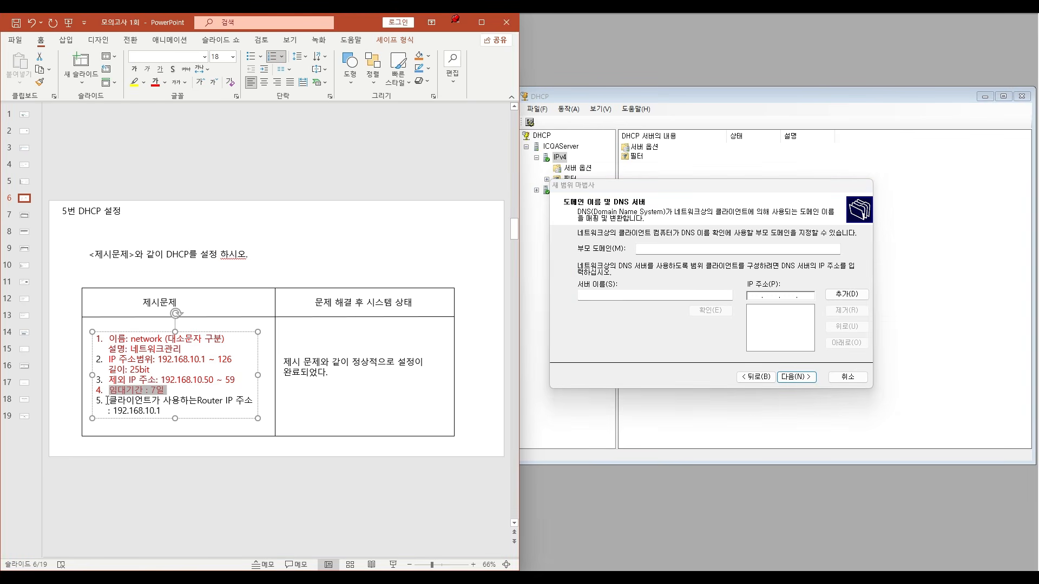
{"action": "triple_click", "coordinate": [107, 401]}
{"action": "left_click", "coordinate": [155, 82]}
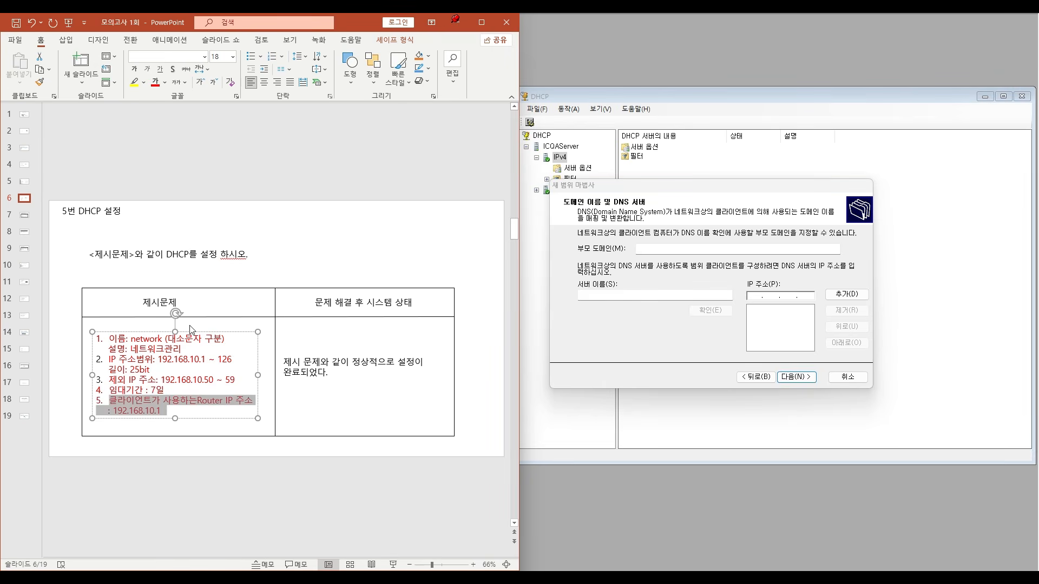
{"action": "left_click", "coordinate": [265, 265]}
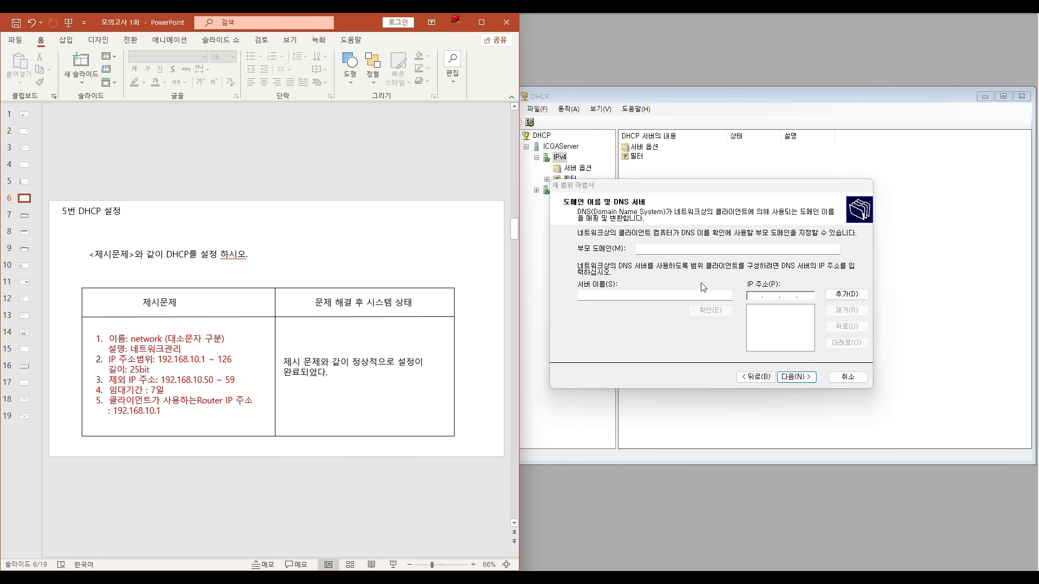
- Leave the DNS and WINS server settings empty, activate the scope now and finish the new scope wizard
{"action": "left_click", "coordinate": [796, 377]}
{"action": "left_click", "coordinate": [797, 378]}
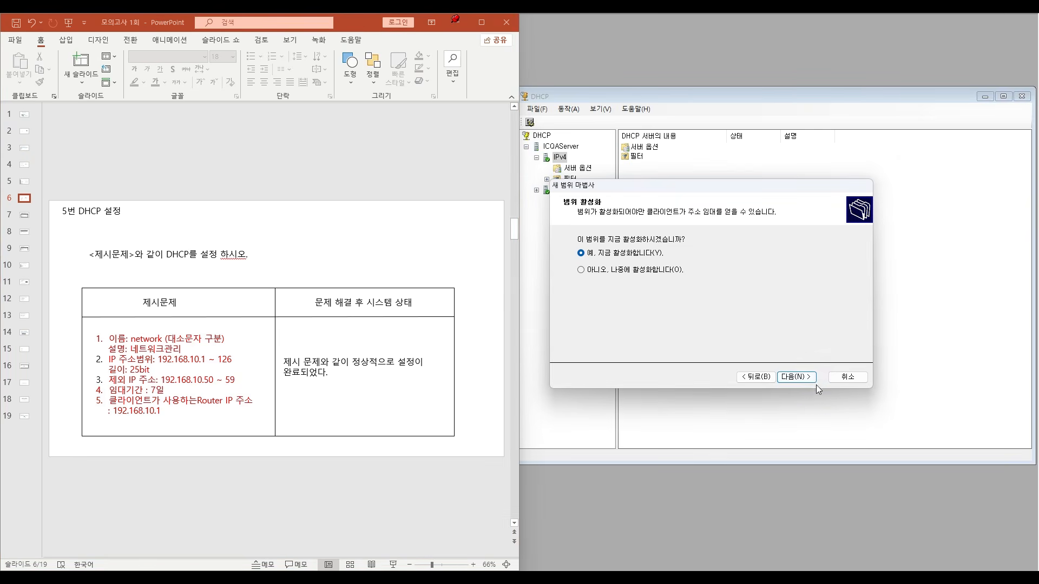
{"action": "left_click", "coordinate": [797, 382]}
{"action": "left_click", "coordinate": [795, 377]}
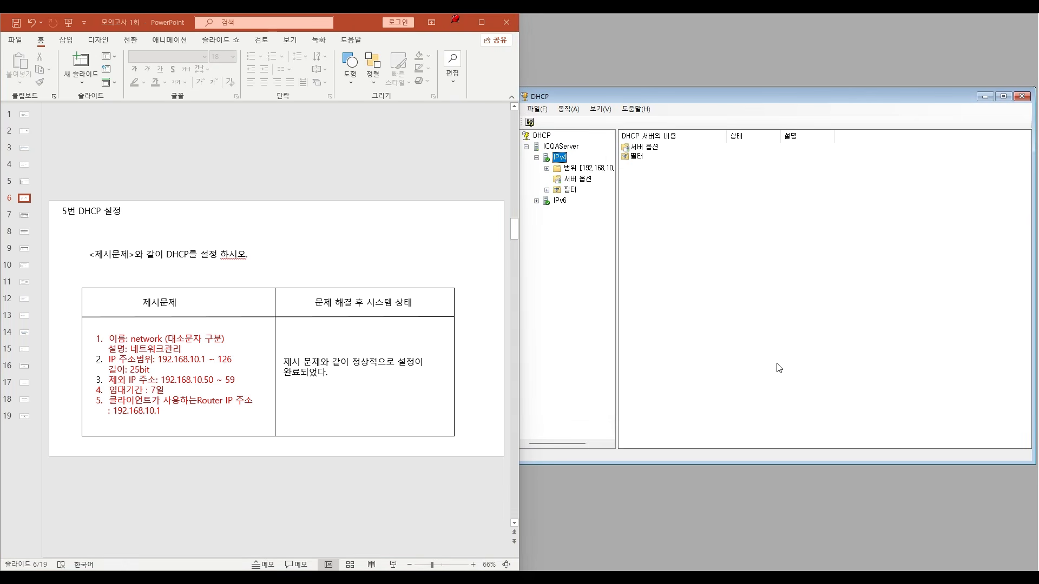
- Check the new scope's address pool, scope options and router option against the slide, then close the DHCP console
{"action": "left_click", "coordinate": [547, 168]}
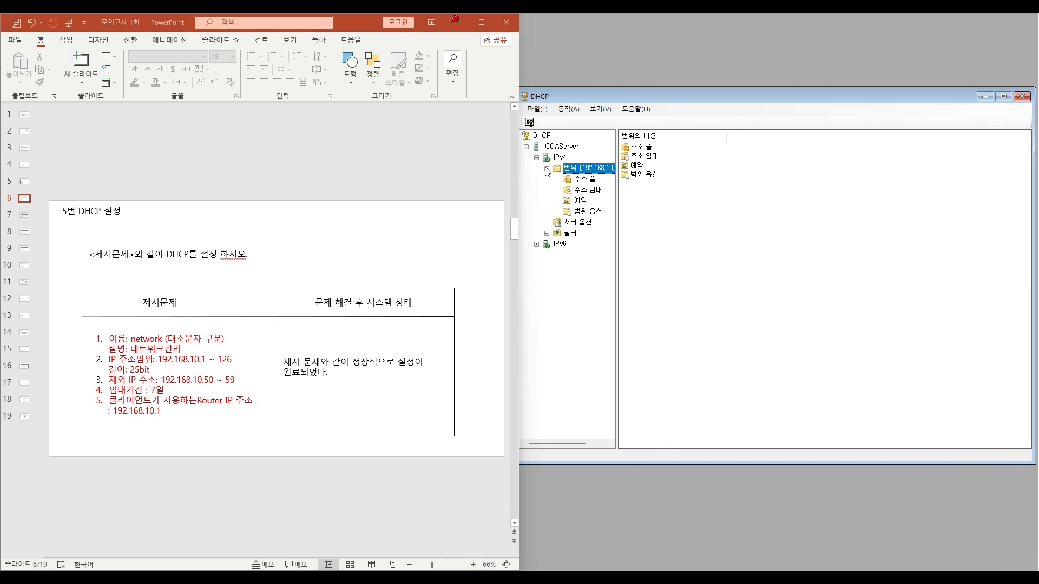
{"action": "left_click", "coordinate": [651, 170]}
{"action": "left_click", "coordinate": [647, 157]}
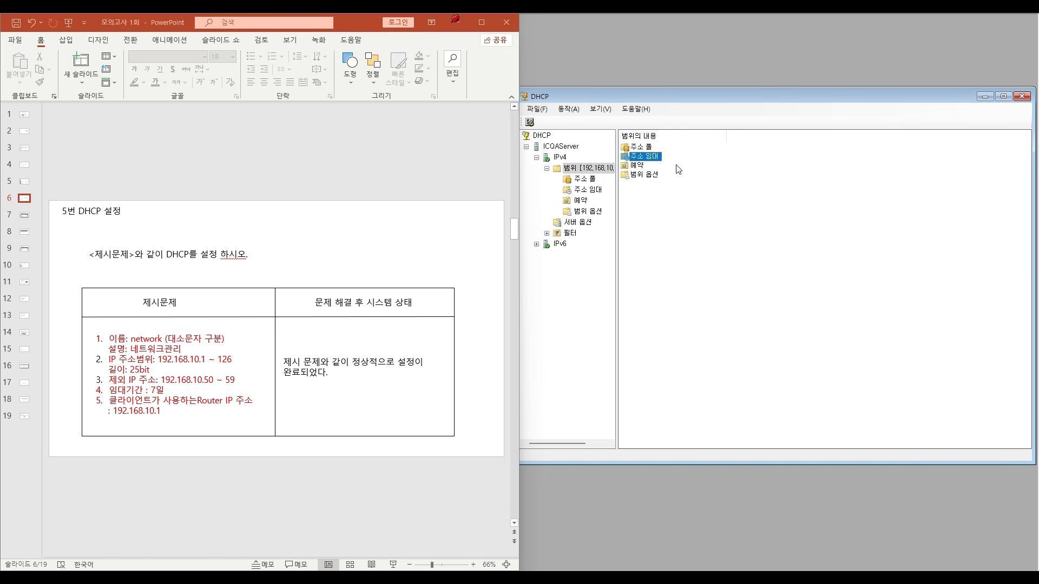
{"action": "left_click", "coordinate": [586, 189]}
{"action": "left_click", "coordinate": [583, 179]}
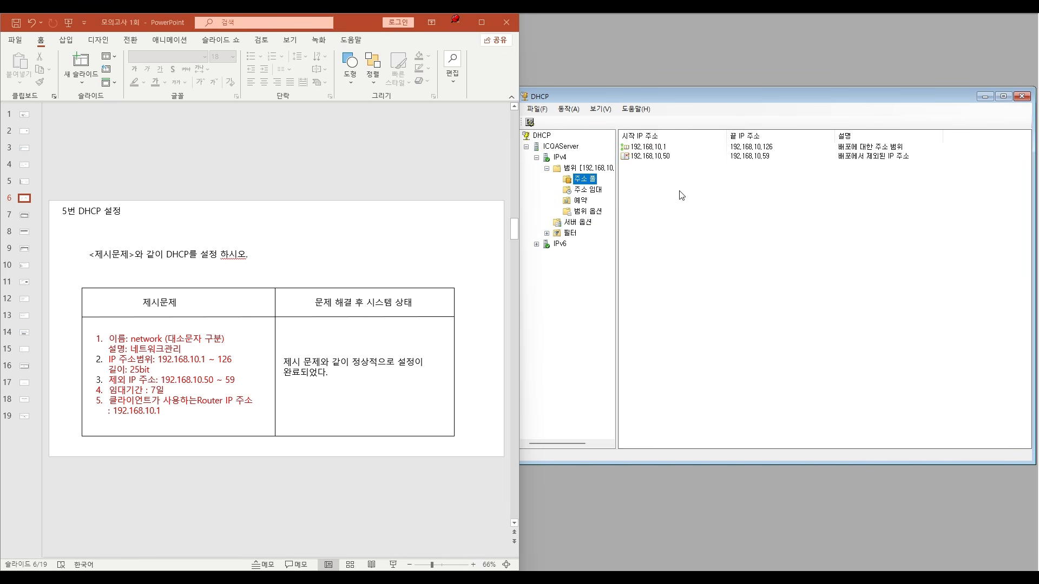
{"action": "left_click", "coordinate": [652, 147]}
{"action": "left_click", "coordinate": [586, 212]}
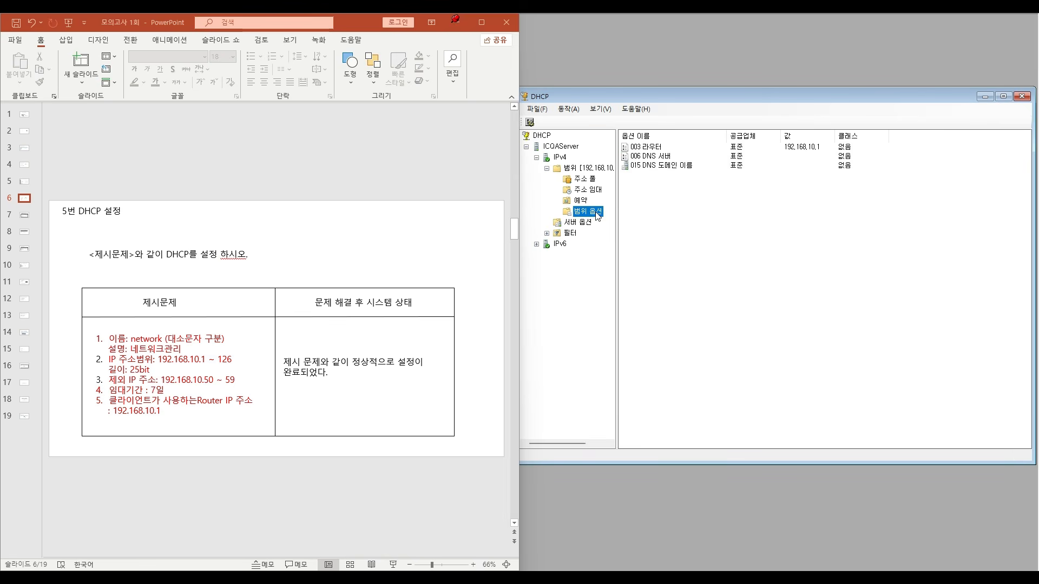
{"action": "double_click", "coordinate": [640, 147]}
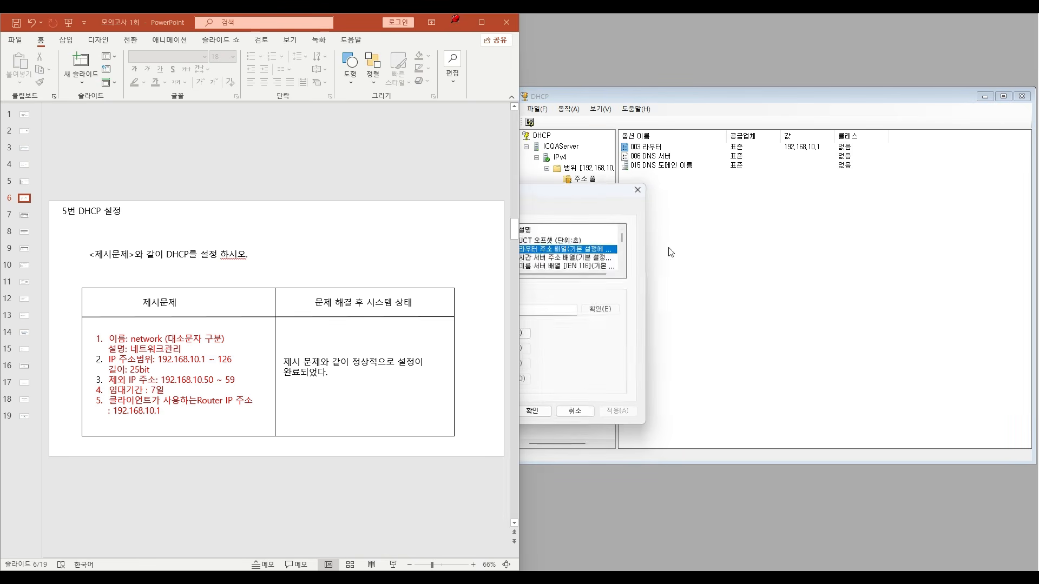
{"action": "left_click_drag", "start_coordinate": [601, 208], "coordinate": [822, 195]}
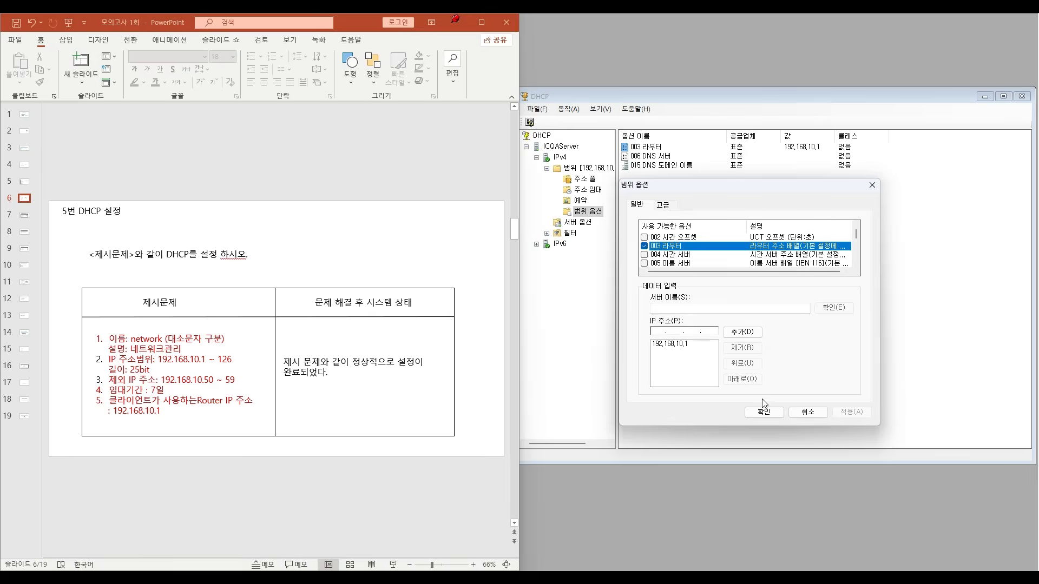
{"action": "left_click", "coordinate": [799, 412]}
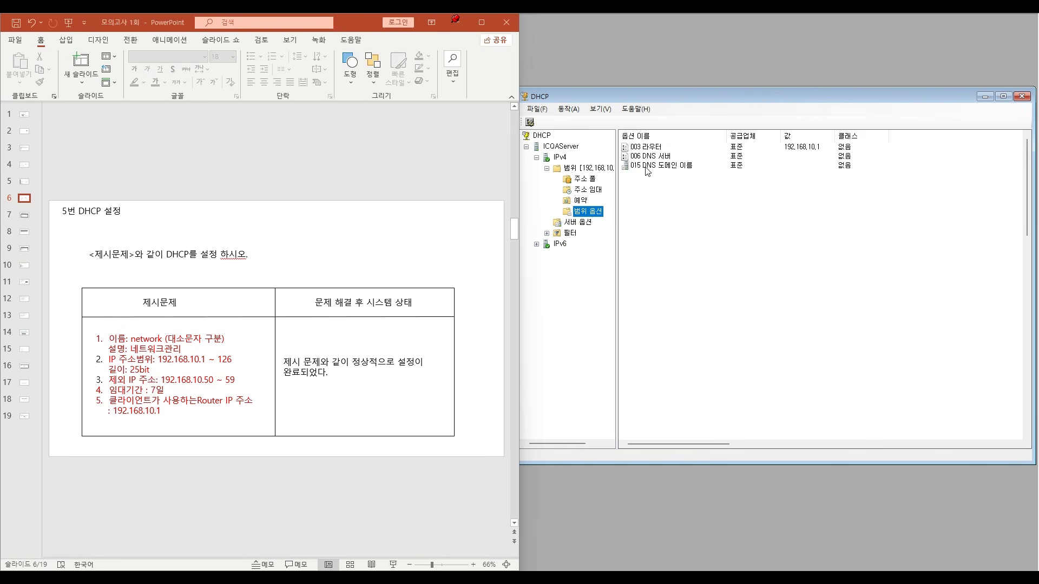
{"action": "left_click", "coordinate": [603, 169]}
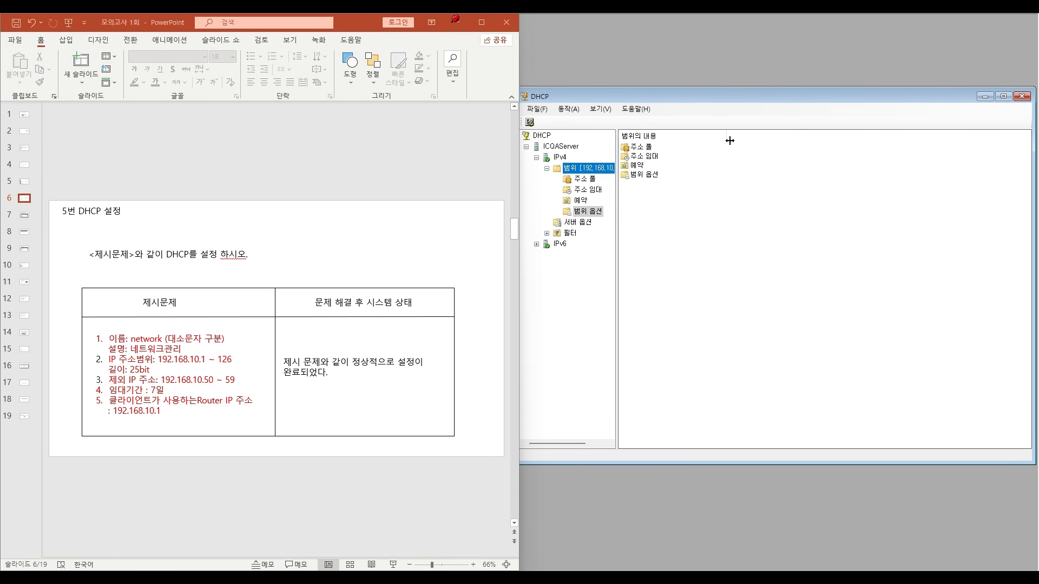
{"action": "left_click", "coordinate": [1022, 96]}
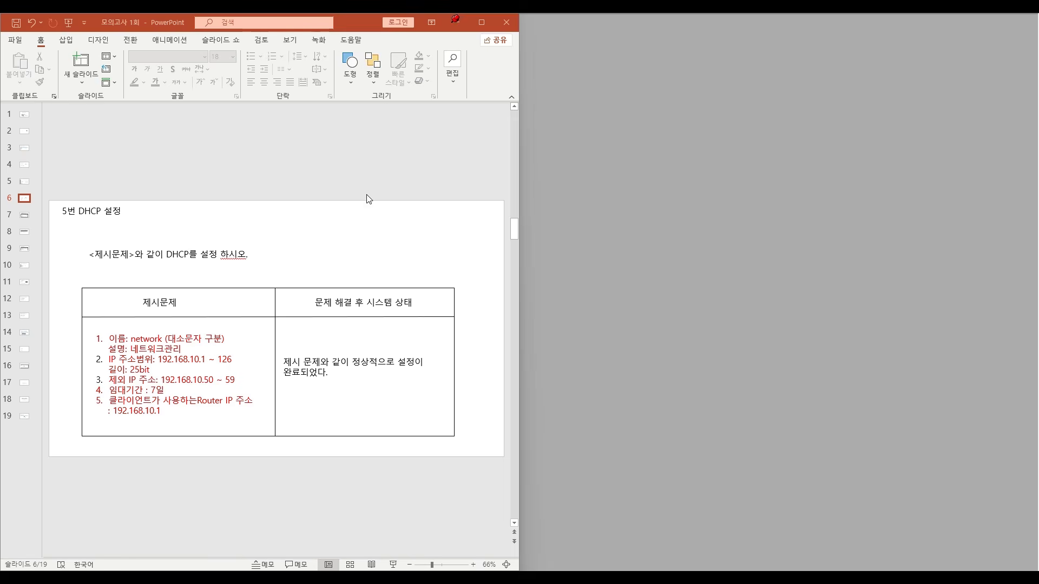
- Advance PowerPoint to slide 7, the DNS exercise, and fit its window to half of the screen
{"action": "left_click", "coordinate": [482, 22]}
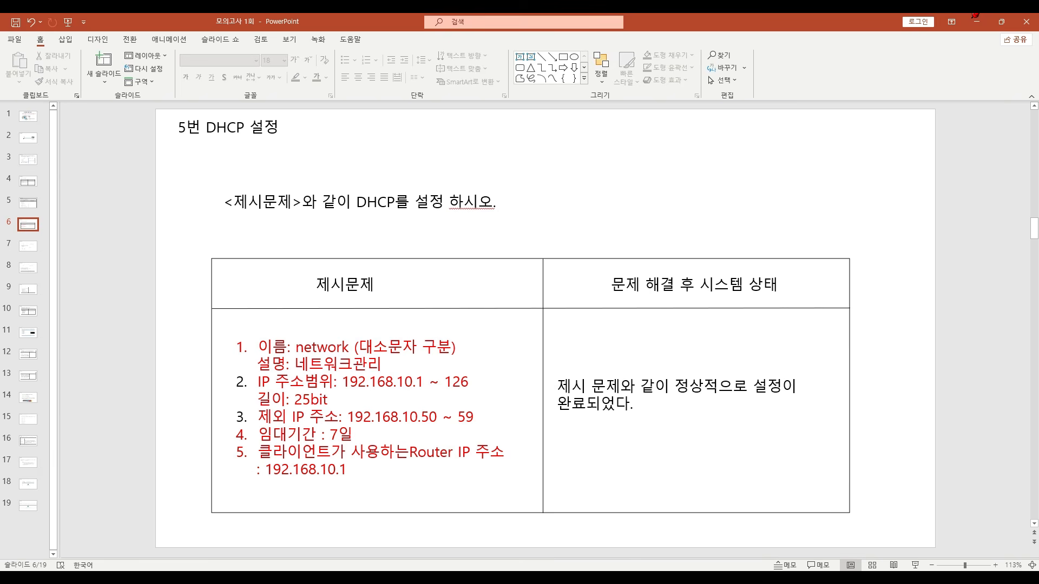
{"action": "scroll", "coordinate": [526, 204], "scroll_direction": "down", "scroll_amount": 1}
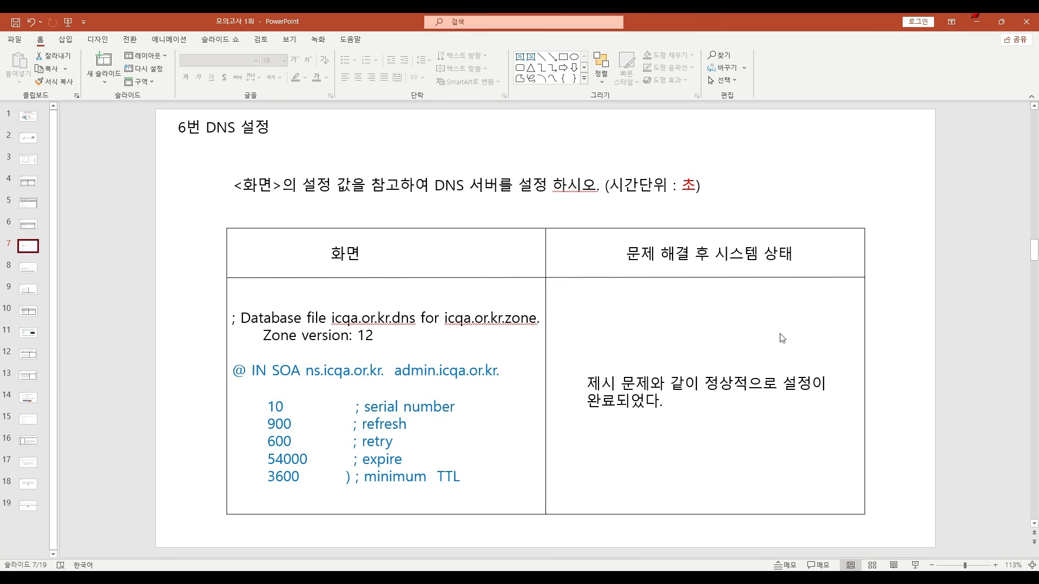
{"action": "left_click", "coordinate": [835, 186]}
{"action": "key", "text": "super+Left"}
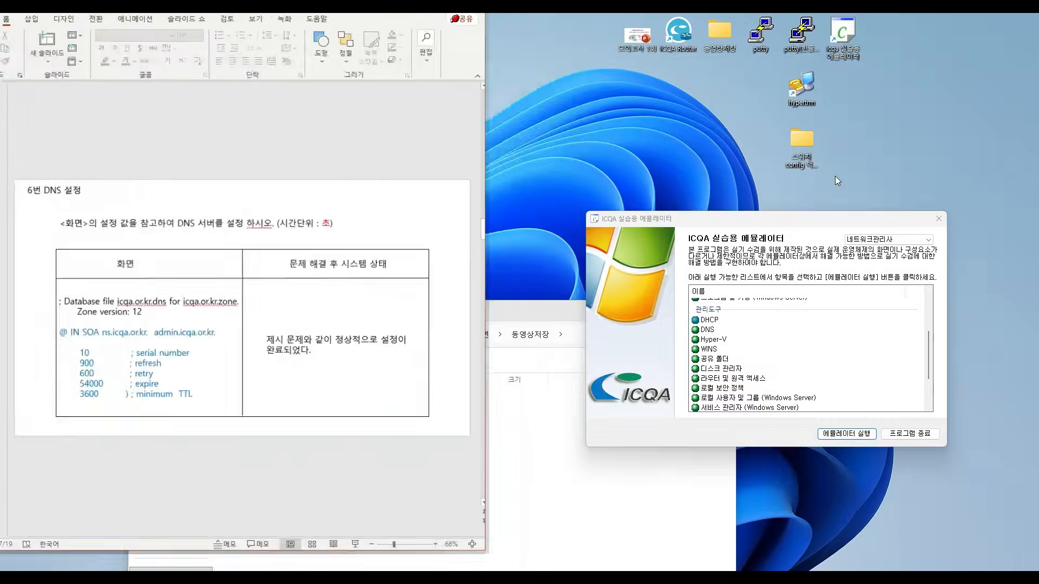
- Launch the DNS emulator from the ICQA list and arrange its window beside a slightly narrowed PowerPoint window
{"action": "left_click_drag", "start_coordinate": [779, 216], "coordinate": [751, 160]}
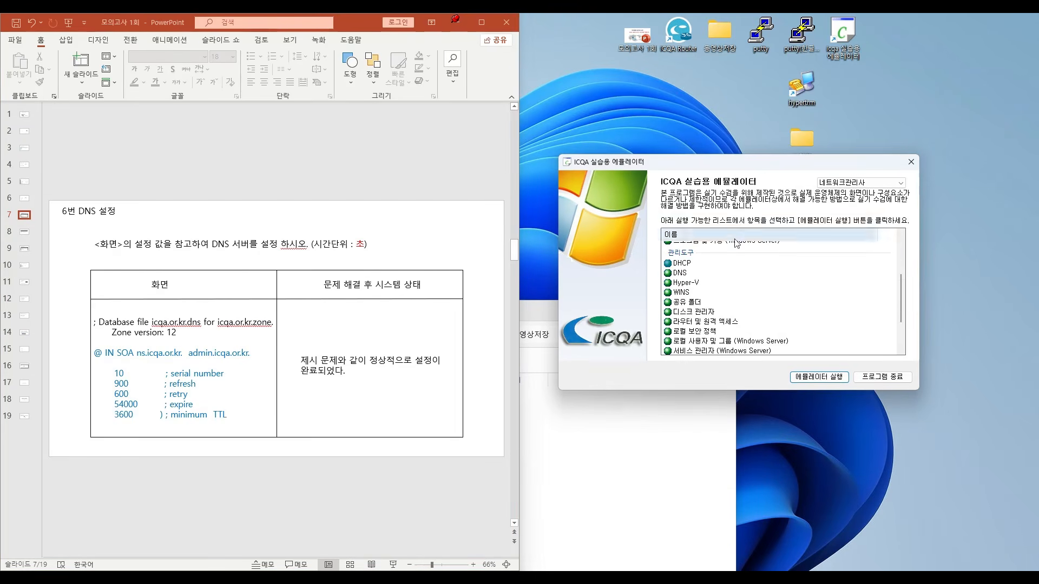
{"action": "left_click", "coordinate": [682, 264]}
{"action": "left_click", "coordinate": [680, 273]}
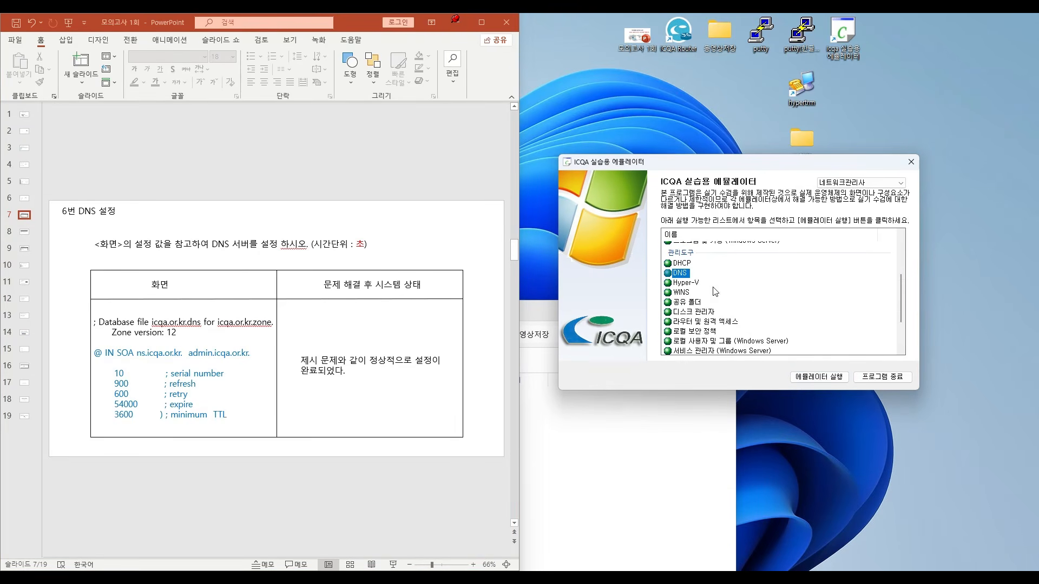
{"action": "left_click", "coordinate": [830, 379]}
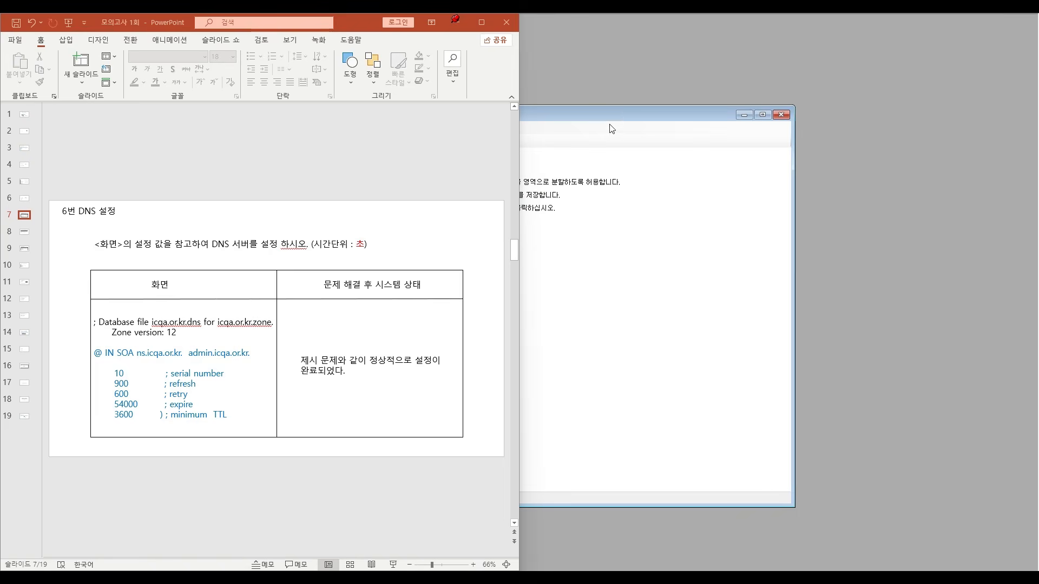
{"action": "left_click_drag", "start_coordinate": [816, 123], "coordinate": [872, 105]}
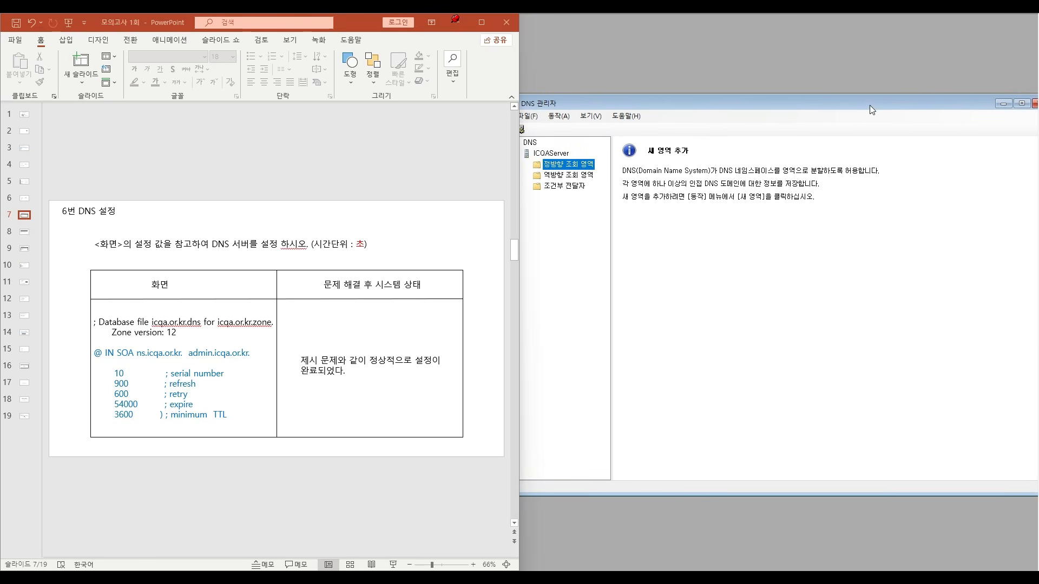
{"action": "left_click", "coordinate": [517, 169]}
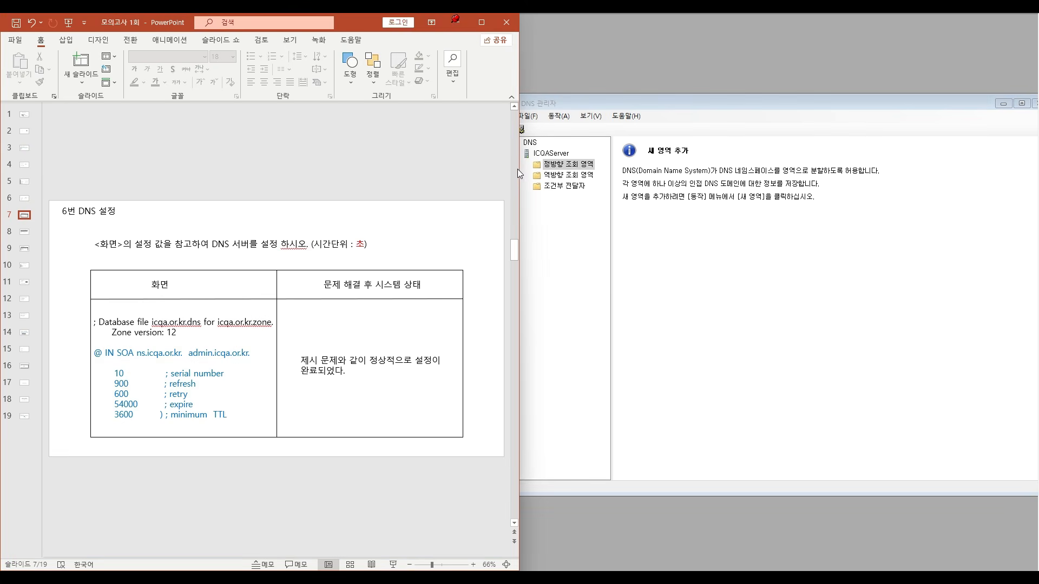
{"action": "left_click_drag", "start_coordinate": [524, 171], "coordinate": [519, 171]}
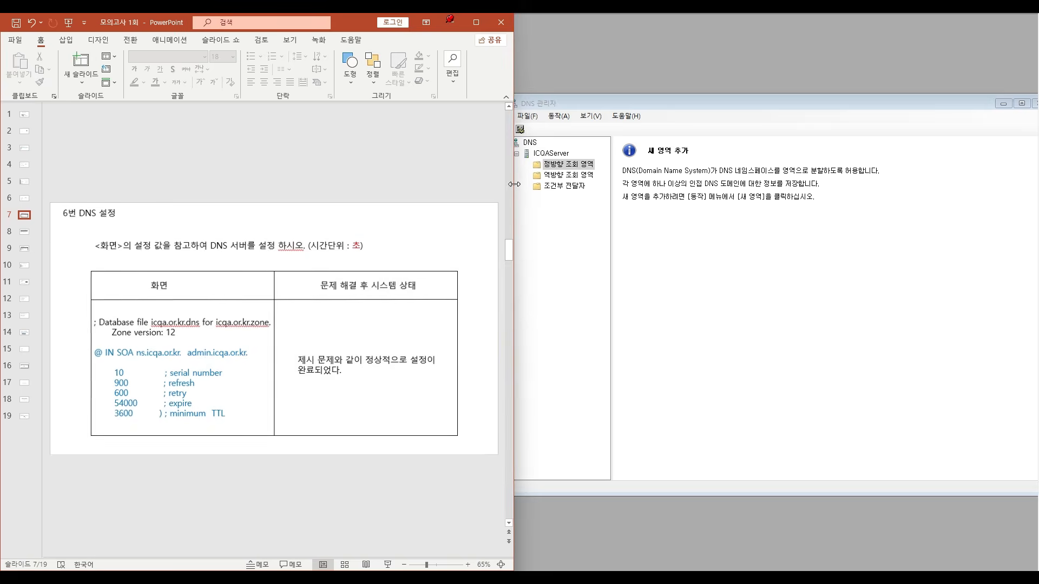
- Create a primary forward lookup zone icqa.or.kr with new zone file icqa.or.kr.dns and dynamic updates not allowed
{"action": "left_click", "coordinate": [586, 169]}
{"action": "right_click", "coordinate": [588, 169]}
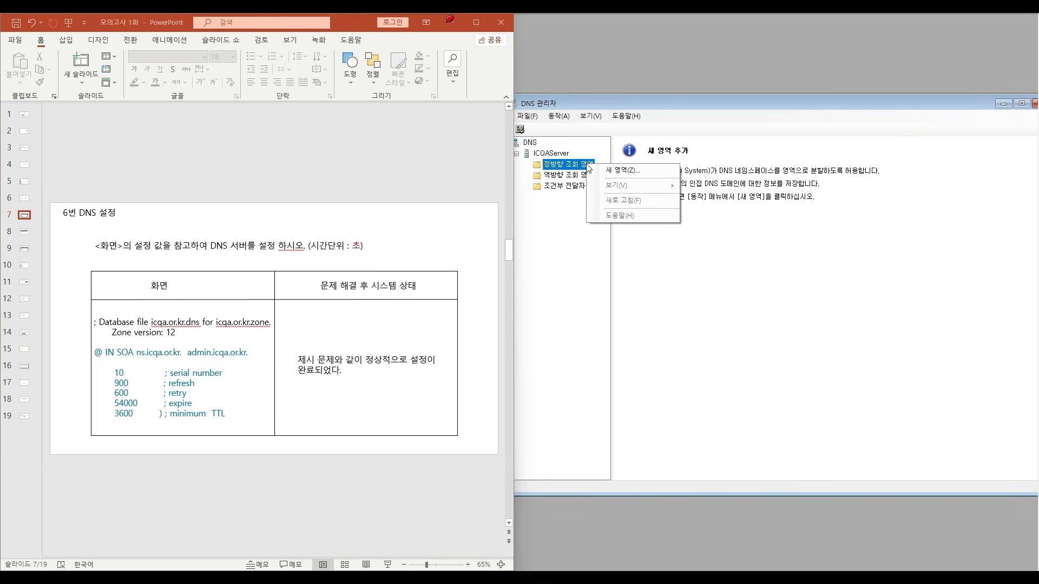
{"action": "left_click", "coordinate": [607, 169]}
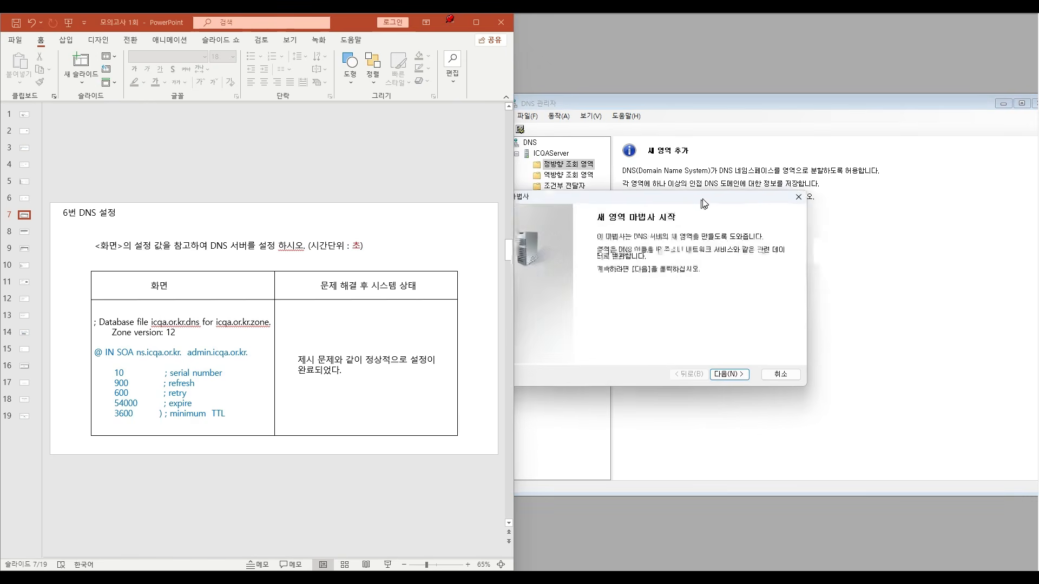
{"action": "left_click", "coordinate": [827, 357]}
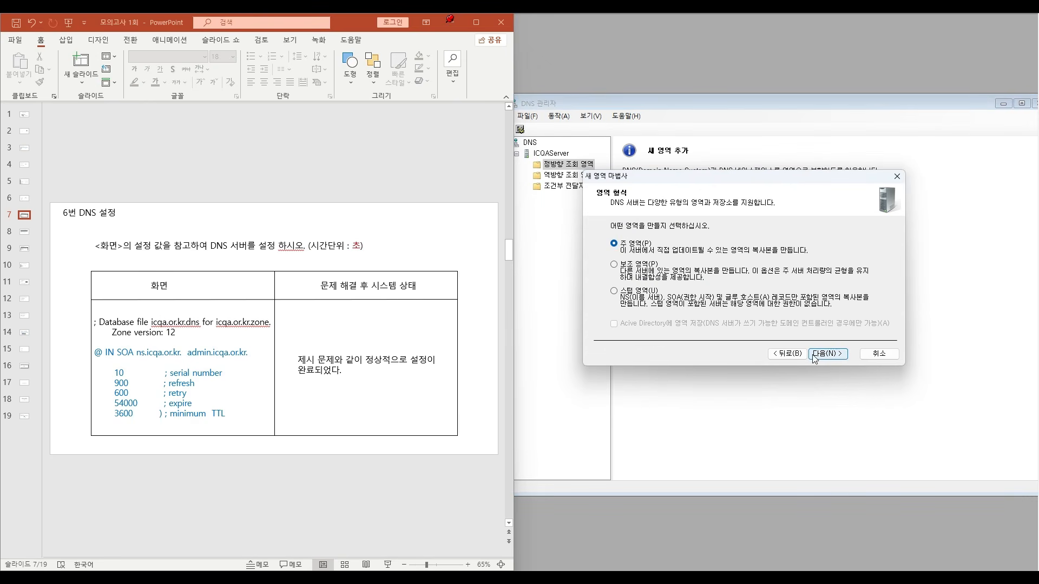
{"action": "left_click", "coordinate": [823, 356]}
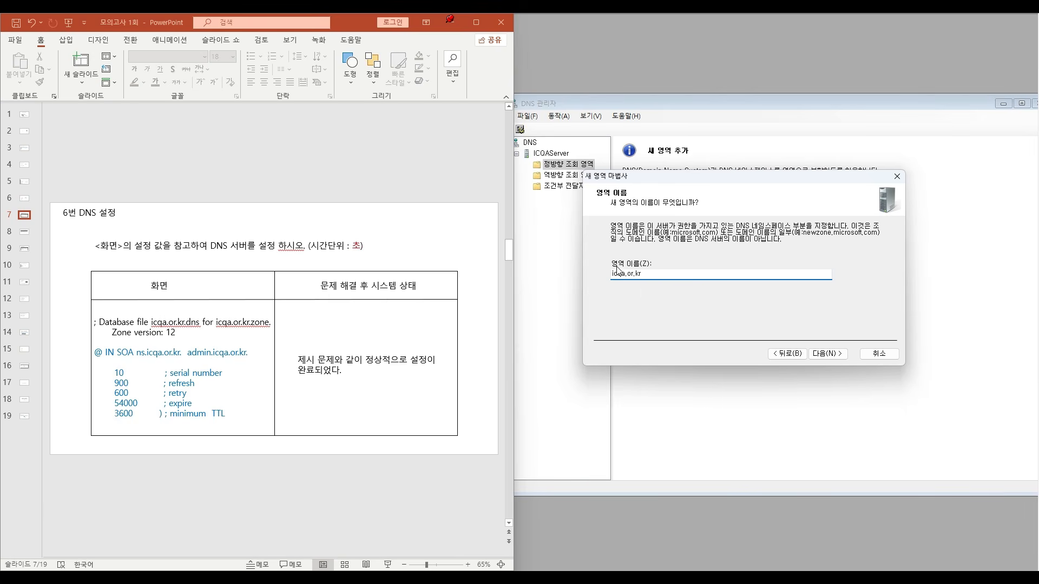
{"action": "left_click", "coordinate": [832, 356]}
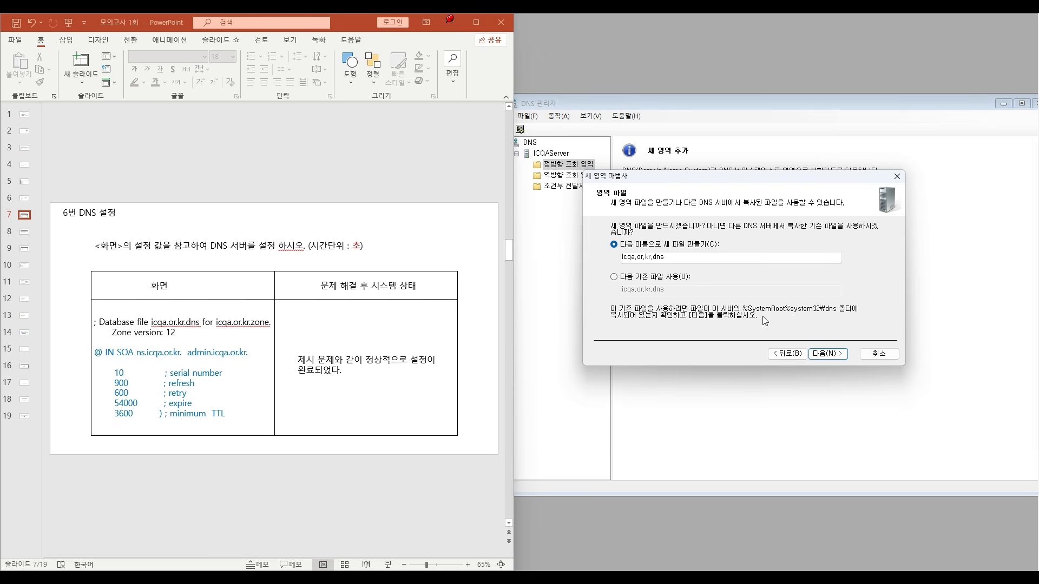
{"action": "left_click", "coordinate": [823, 354]}
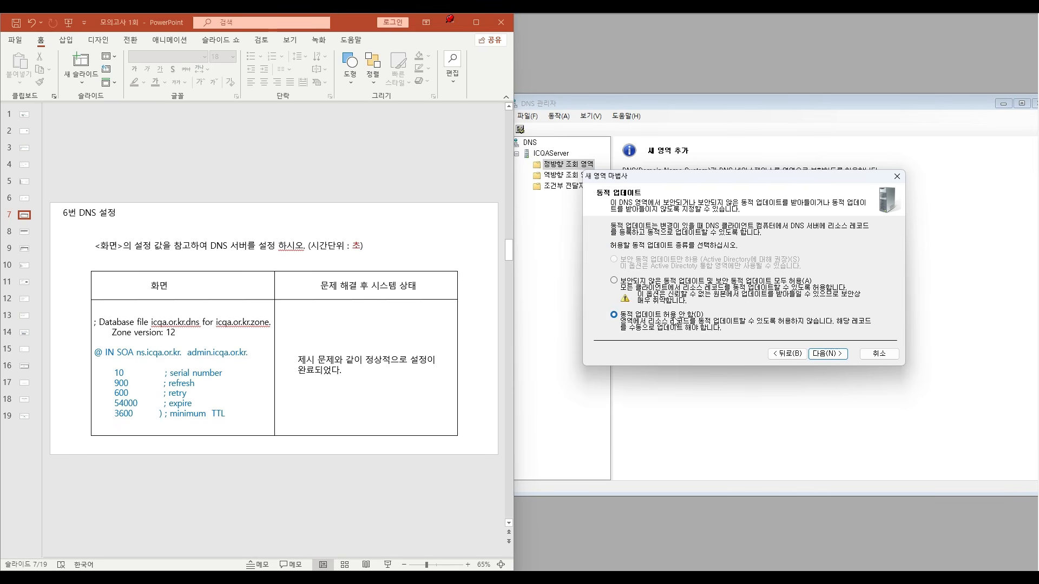
{"action": "left_click", "coordinate": [828, 354]}
{"action": "left_click", "coordinate": [828, 355]}
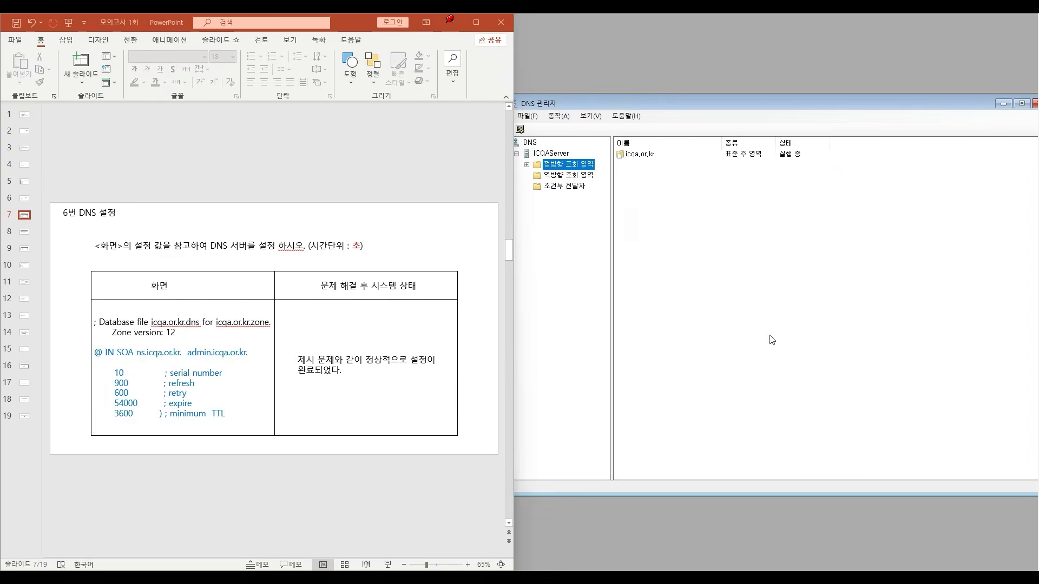
- Open the Start of Authority (SOA) settings in the icqa.or.kr zone's properties
{"action": "left_click", "coordinate": [527, 165]}
{"action": "left_click", "coordinate": [575, 176]}
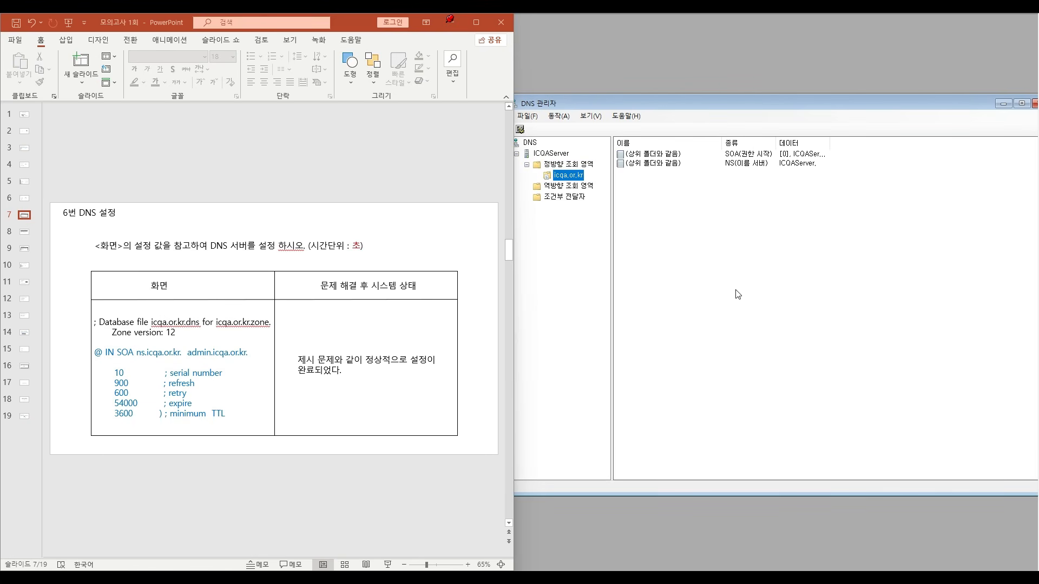
{"action": "right_click", "coordinate": [575, 178]}
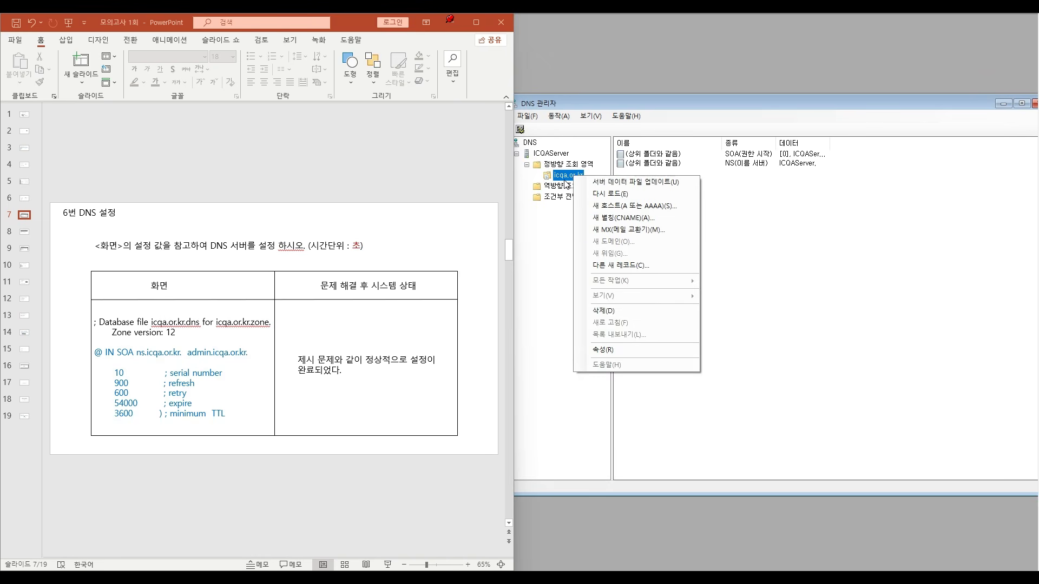
{"action": "left_click", "coordinate": [605, 350]}
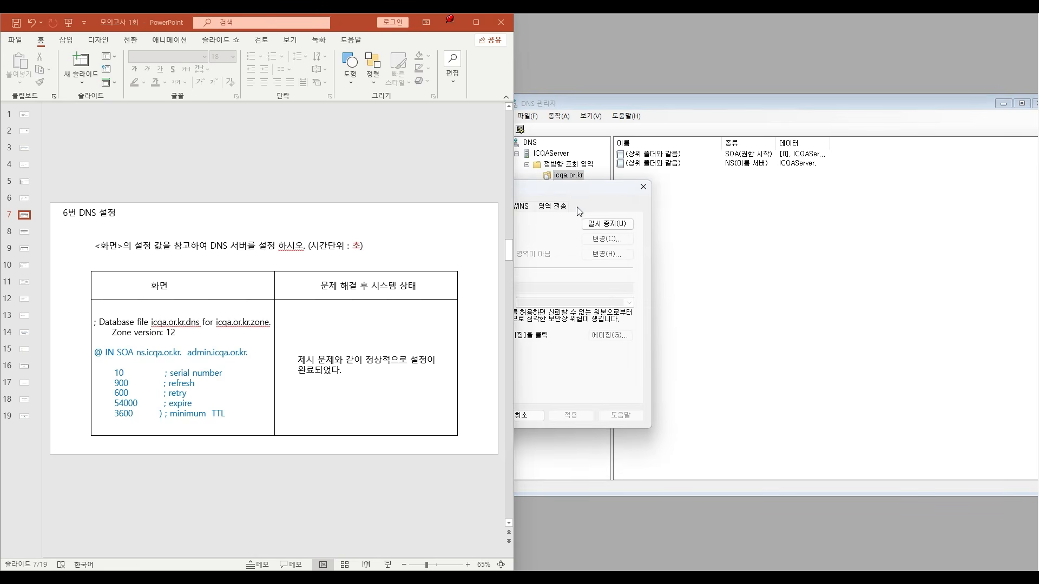
{"action": "left_click", "coordinate": [677, 199]}
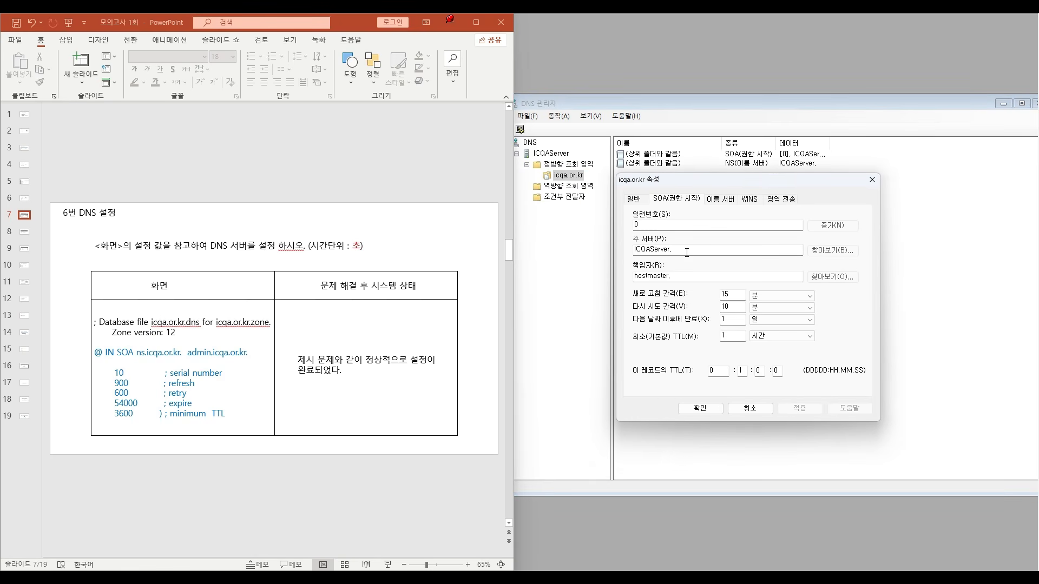
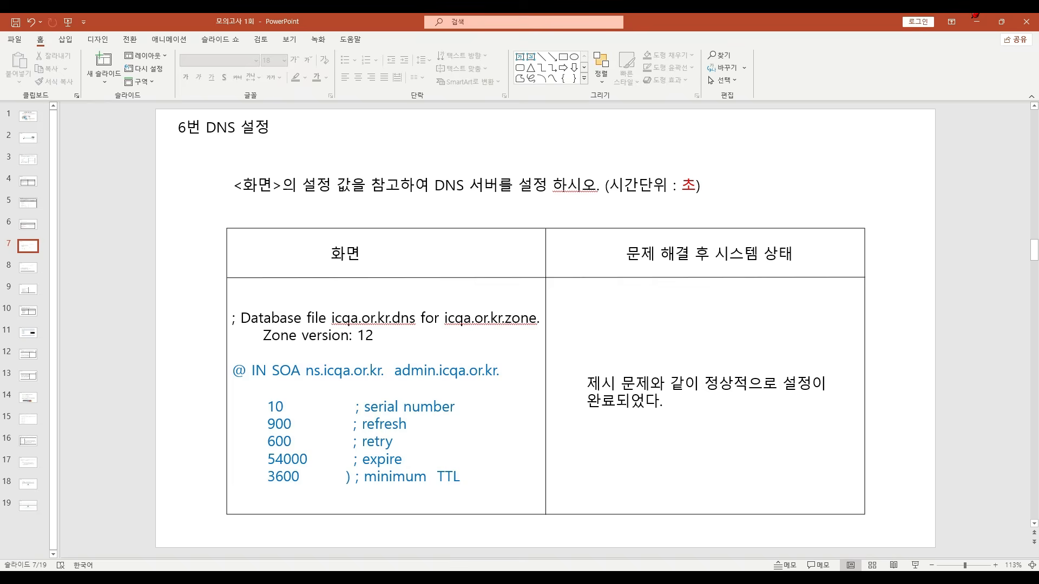
- Advance to slide 8, the service exercise, and launch the 서비스 관리자 (Windows Server) emulator in a maximized window
{"action": "scroll", "coordinate": [893, 331], "scroll_direction": "down", "scroll_amount": 1}
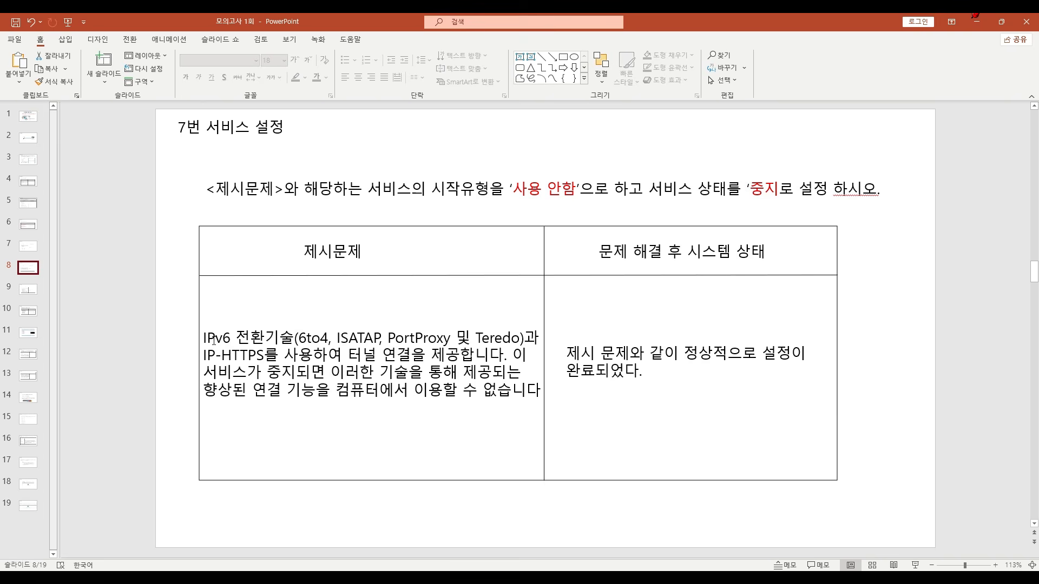
{"action": "left_click", "coordinate": [976, 22]}
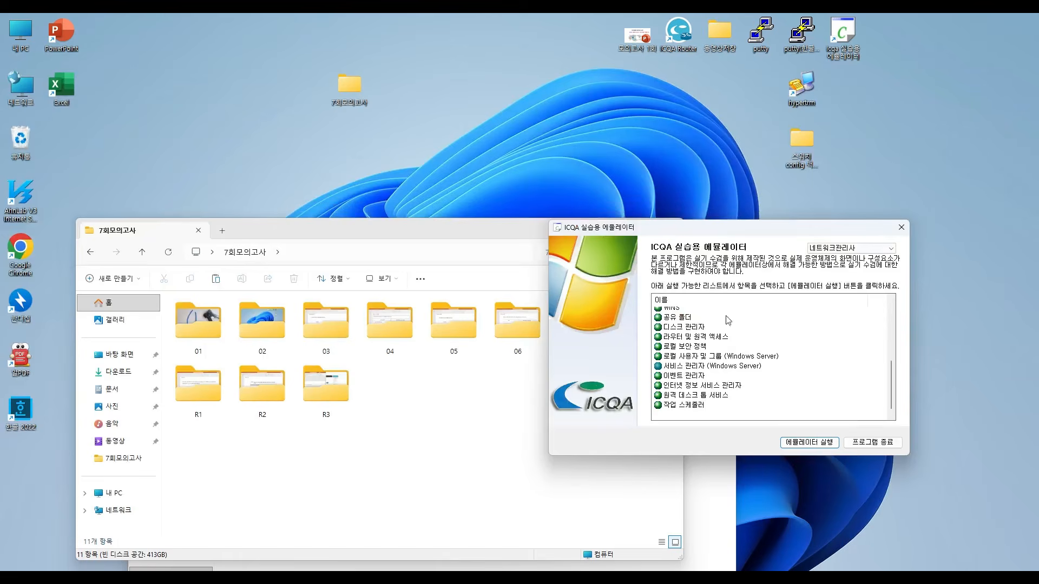
{"action": "left_click", "coordinate": [713, 368]}
{"action": "left_click", "coordinate": [803, 442]}
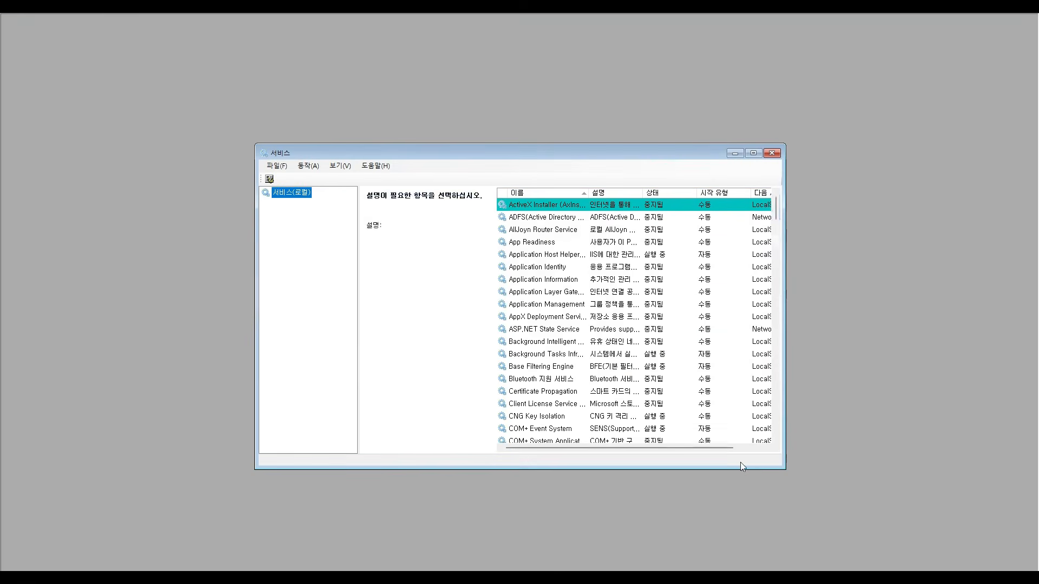
{"action": "left_click", "coordinate": [753, 154]}
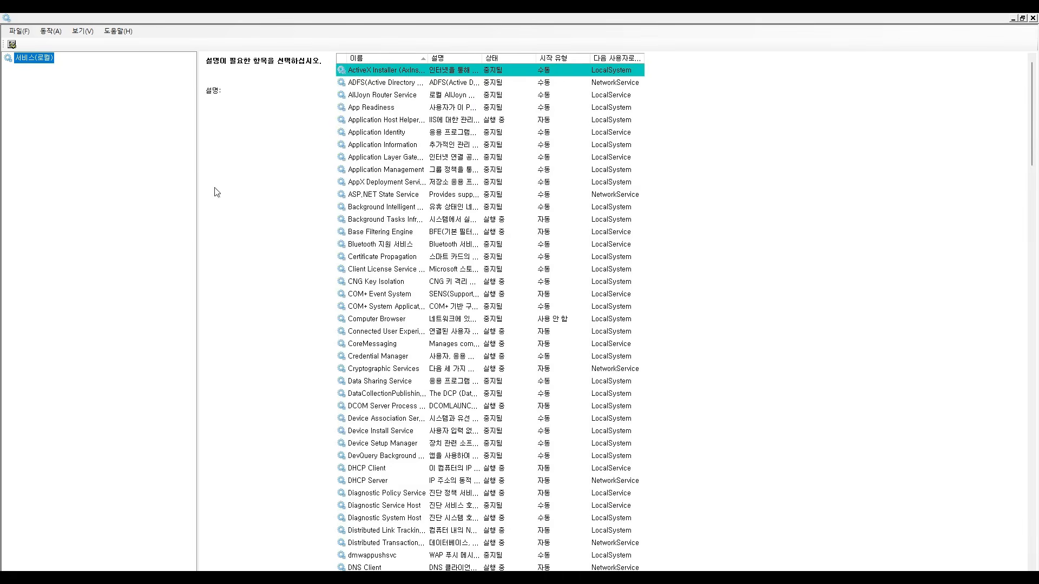
- Narrow the services tree pane and widen the 설명 column, keeping the services sorted by name in ascending order
{"action": "left_click_drag", "start_coordinate": [198, 195], "coordinate": [74, 233]}
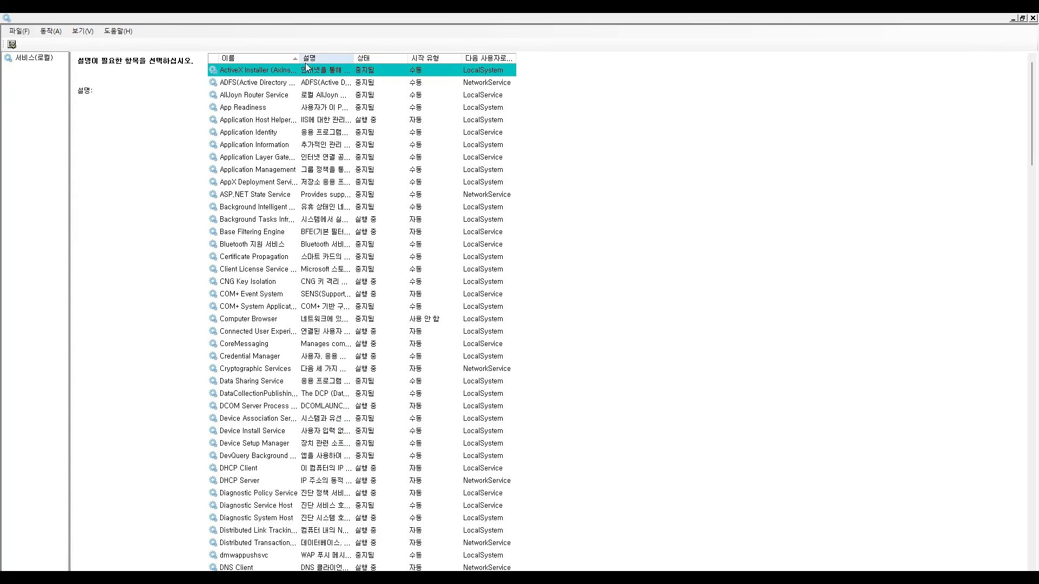
{"action": "left_click_drag", "start_coordinate": [300, 58], "coordinate": [832, 65]}
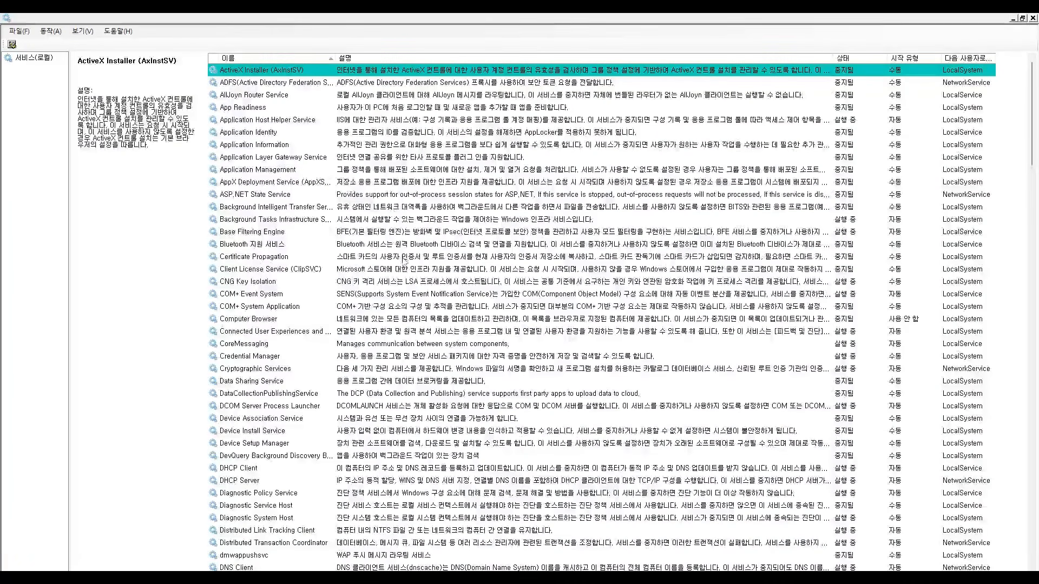
{"action": "left_click", "coordinate": [278, 55]}
{"action": "scroll", "coordinate": [261, 408], "scroll_direction": "down", "scroll_amount": 13}
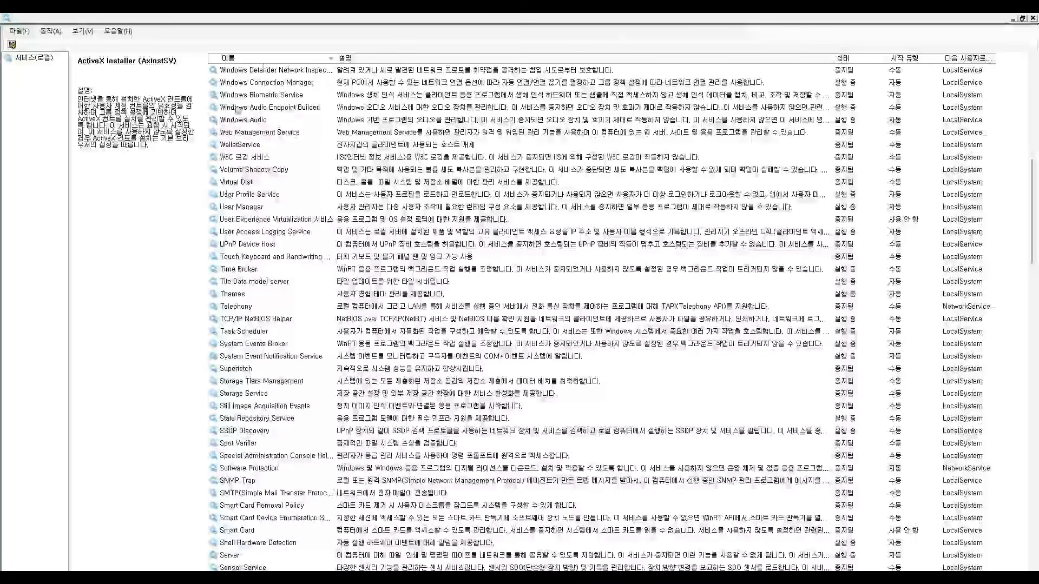
{"action": "left_click", "coordinate": [271, 58]}
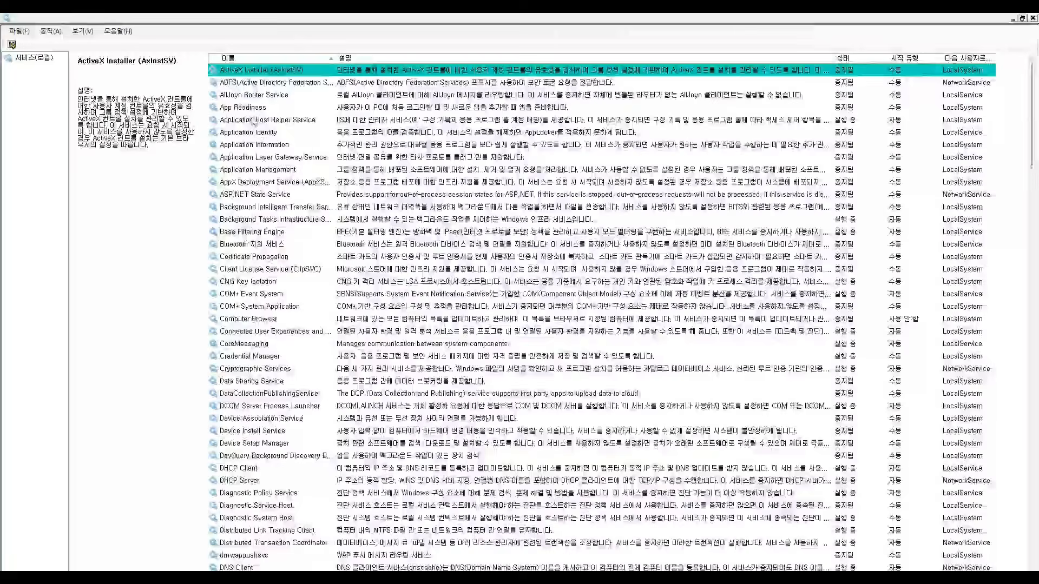
- Find the service whose description covers IPv6 transition technologies, check its properties and reread the required settings on slide 8
{"action": "scroll", "coordinate": [259, 351], "scroll_direction": "down", "scroll_amount": 15}
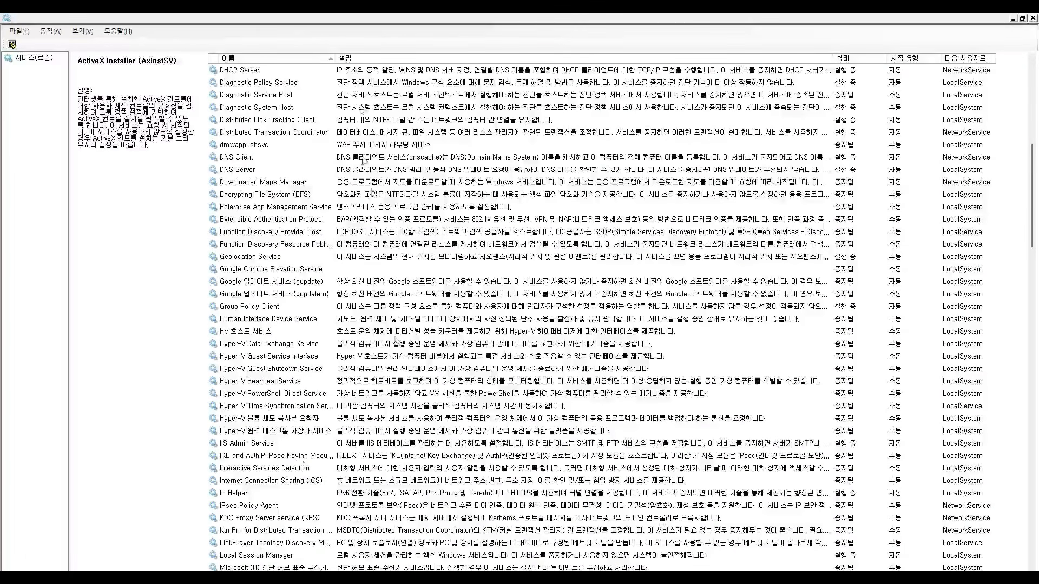
{"action": "left_click", "coordinate": [233, 495]}
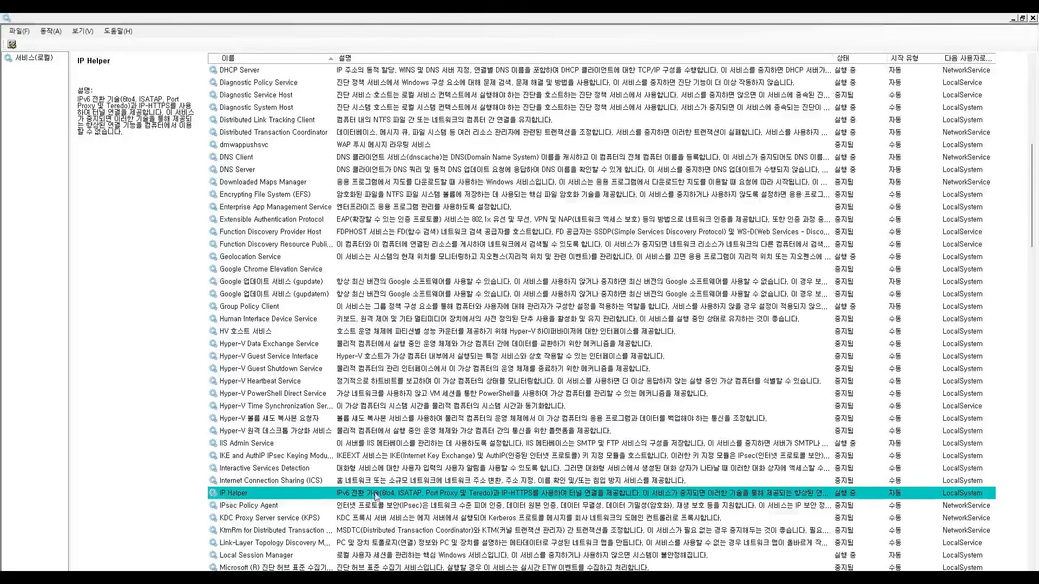
{"action": "scroll", "coordinate": [409, 489], "scroll_direction": "down", "scroll_amount": 2}
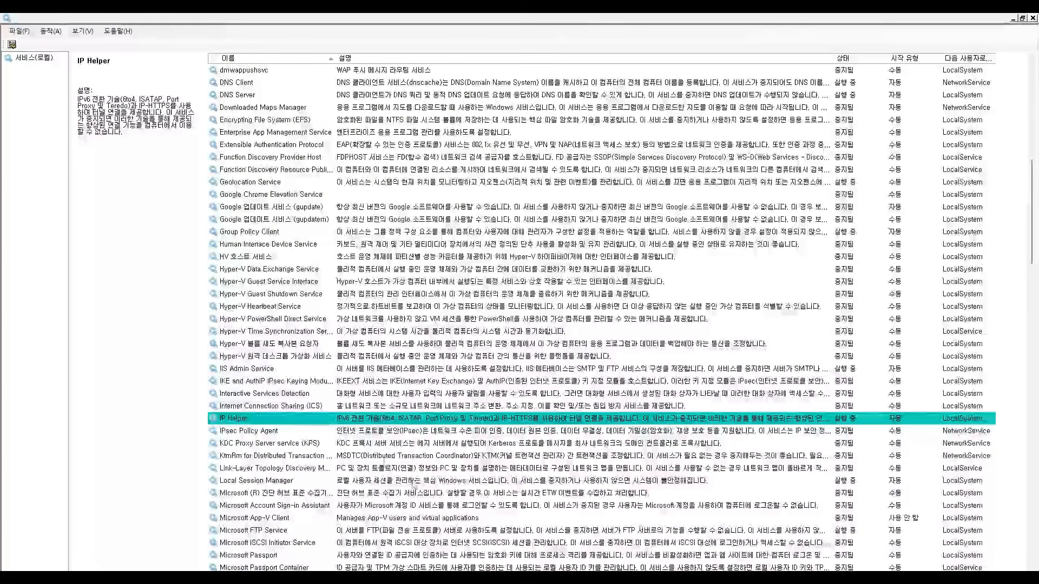
{"action": "double_click", "coordinate": [425, 422]}
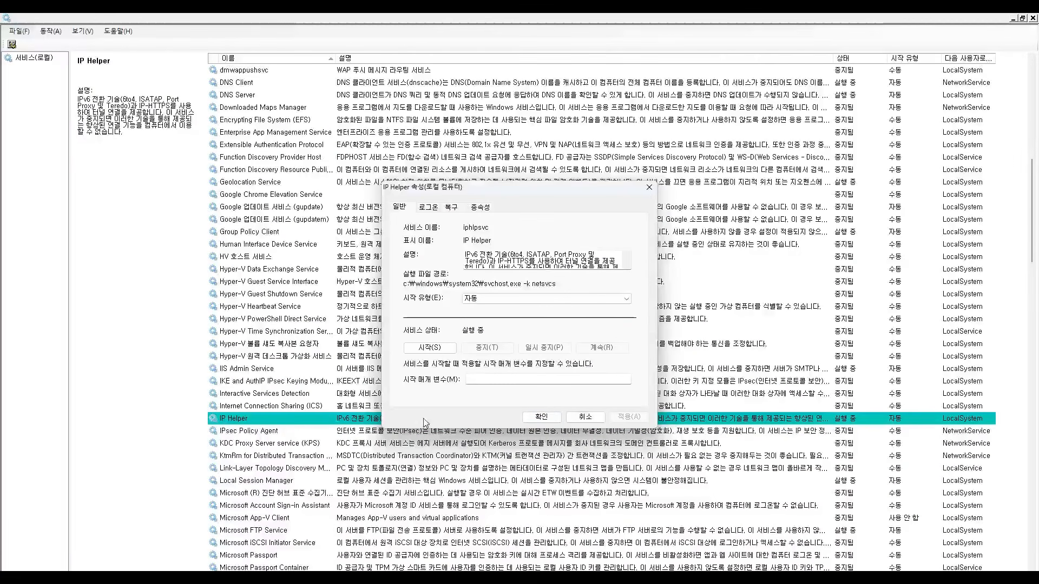
{"action": "left_click", "coordinate": [542, 418]}
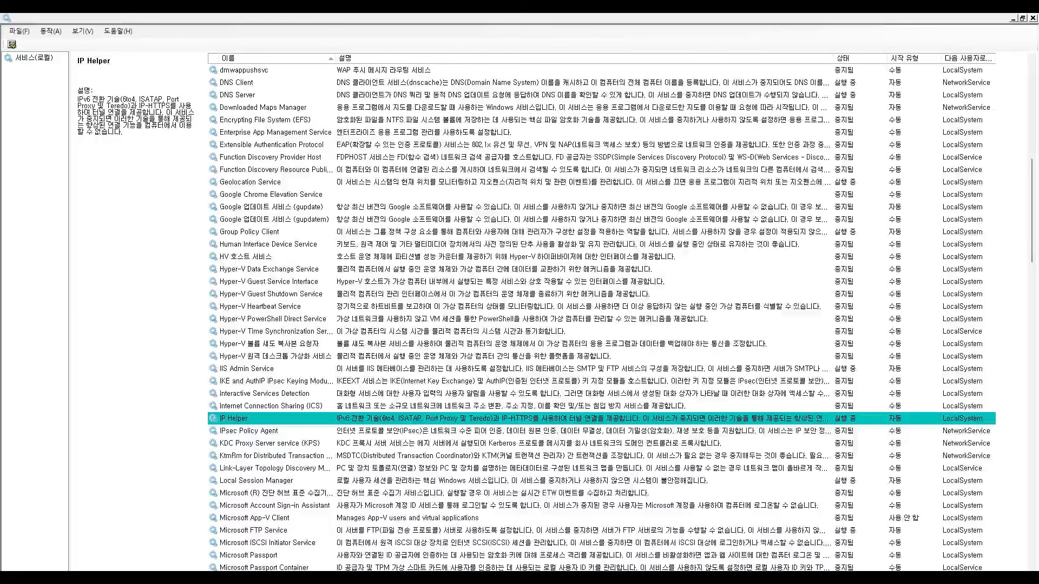
{"action": "key", "text": "alt+Tab"}
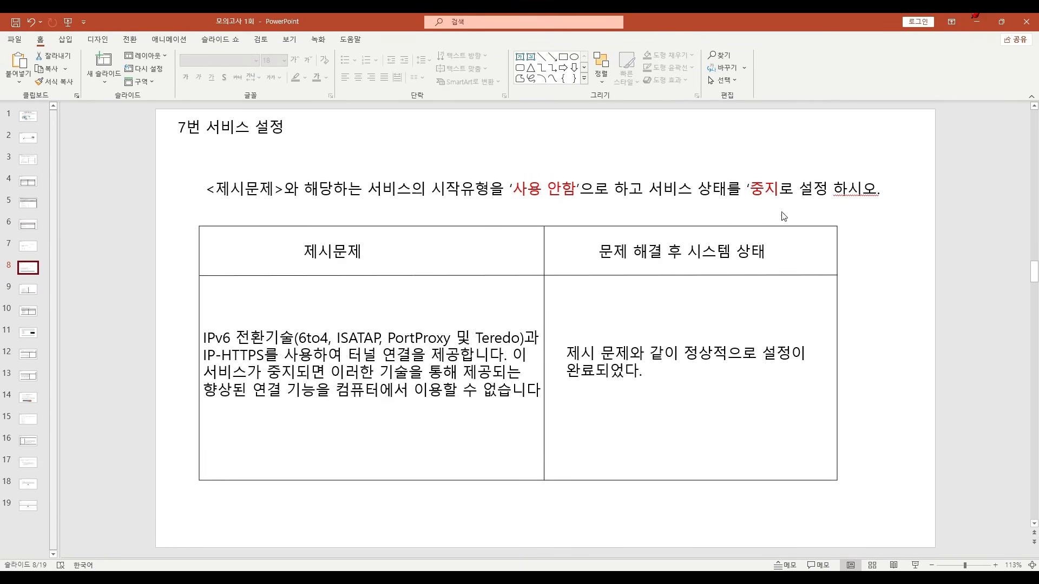
{"action": "left_click", "coordinate": [976, 22]}
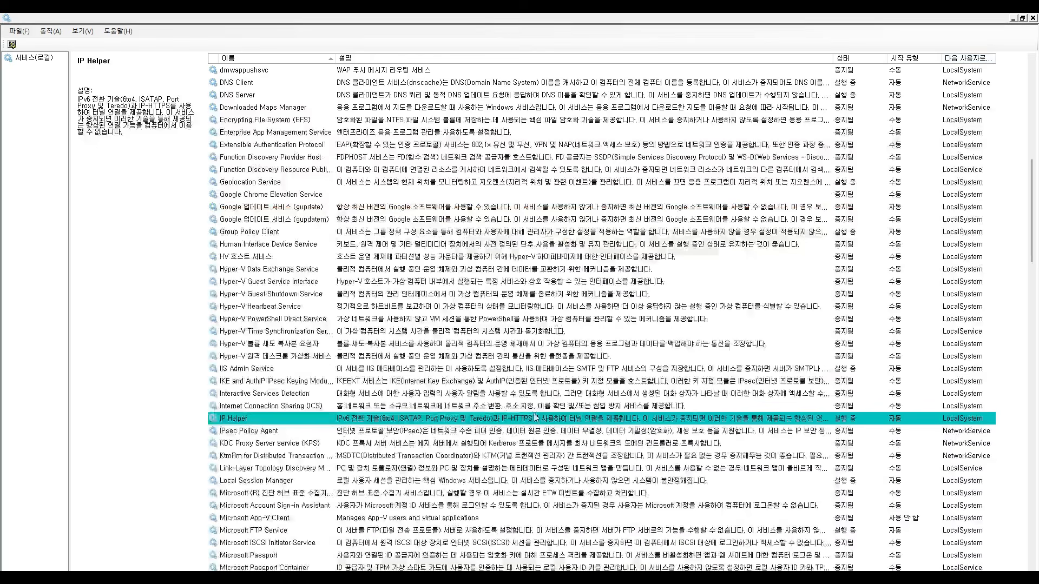
- Set the IP Helper service's startup type to 사용 안 함 and stop the service
{"action": "double_click", "coordinate": [542, 422]}
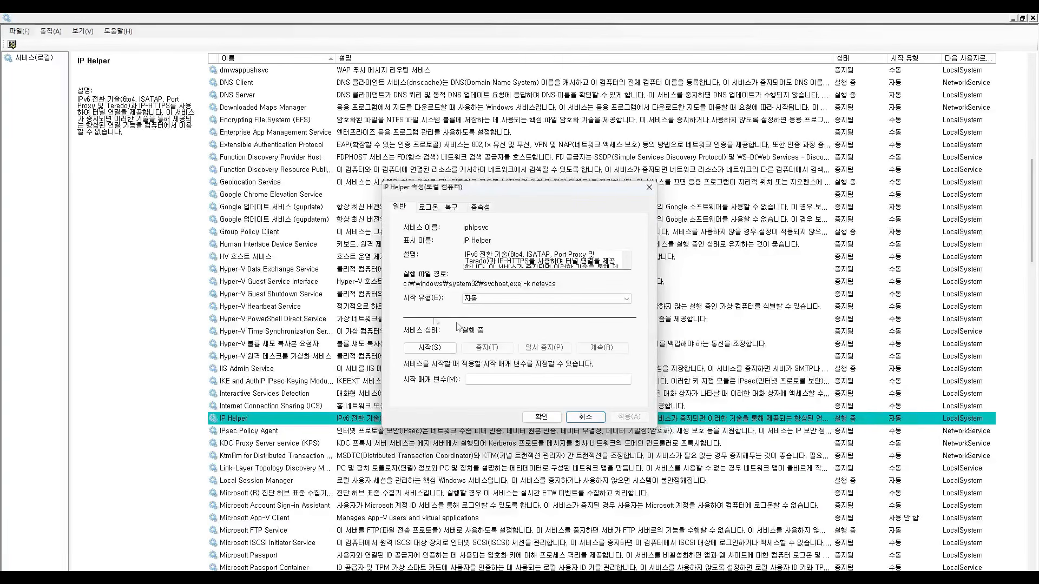
{"action": "left_click", "coordinate": [499, 297]}
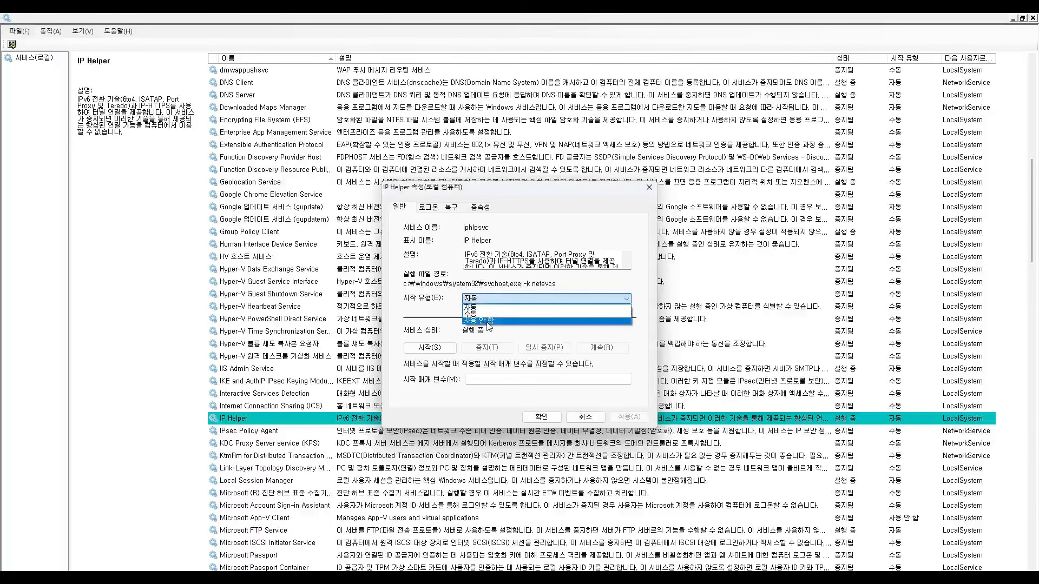
{"action": "left_click", "coordinate": [489, 321]}
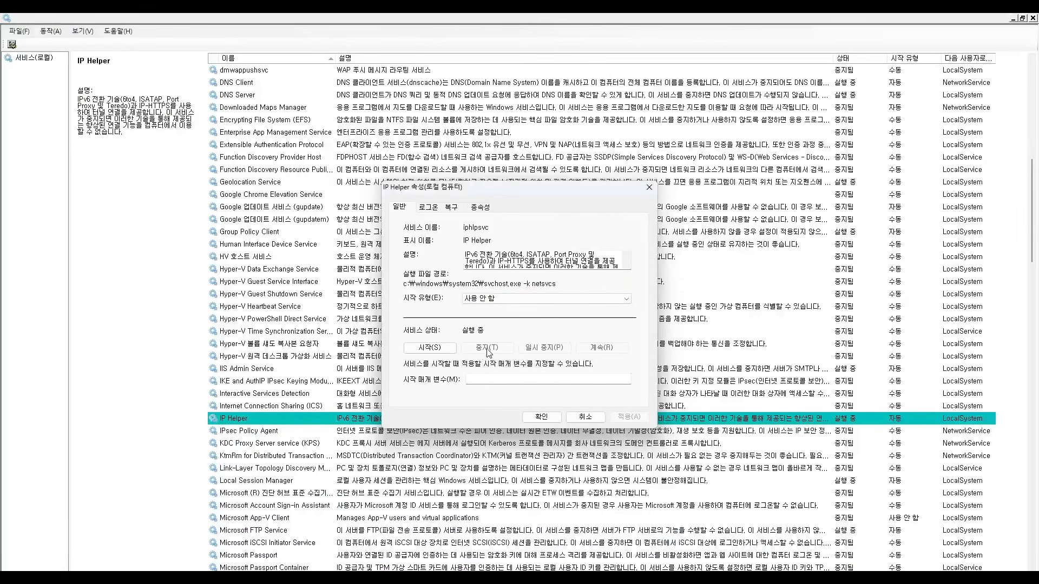
{"action": "left_click", "coordinate": [430, 347]}
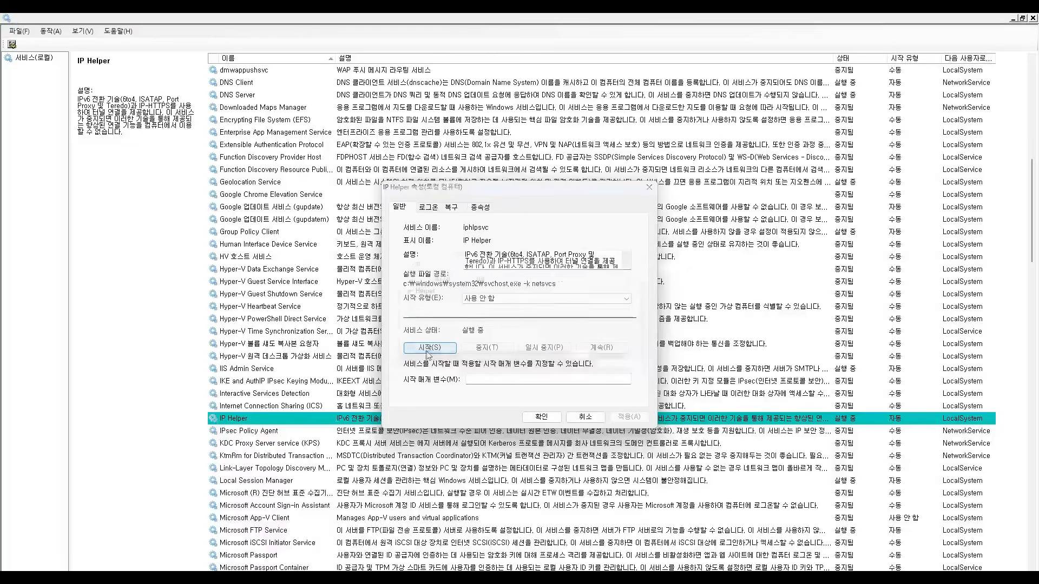
{"action": "left_click", "coordinate": [501, 353]}
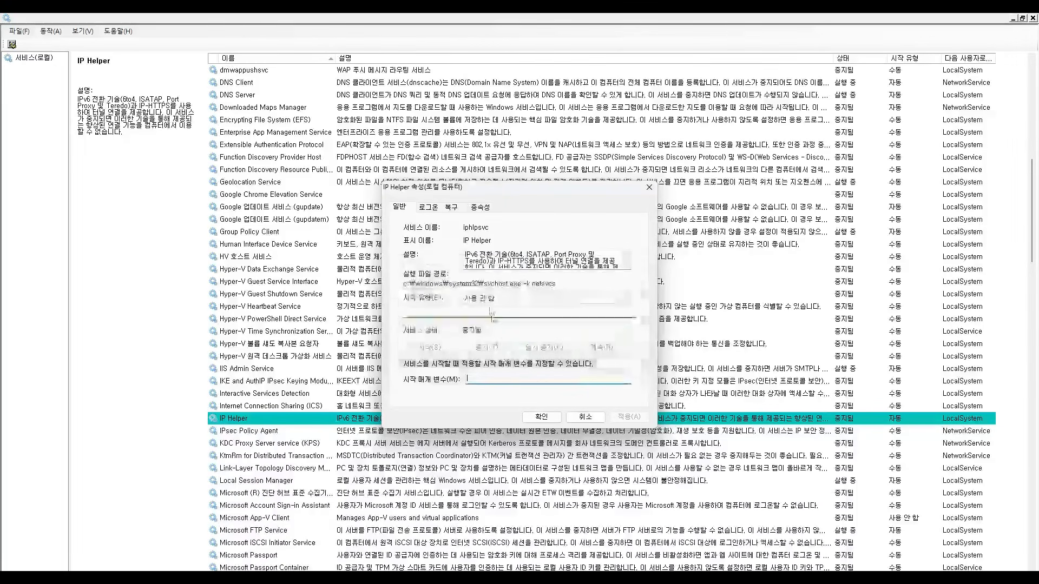
{"action": "left_click", "coordinate": [541, 416]}
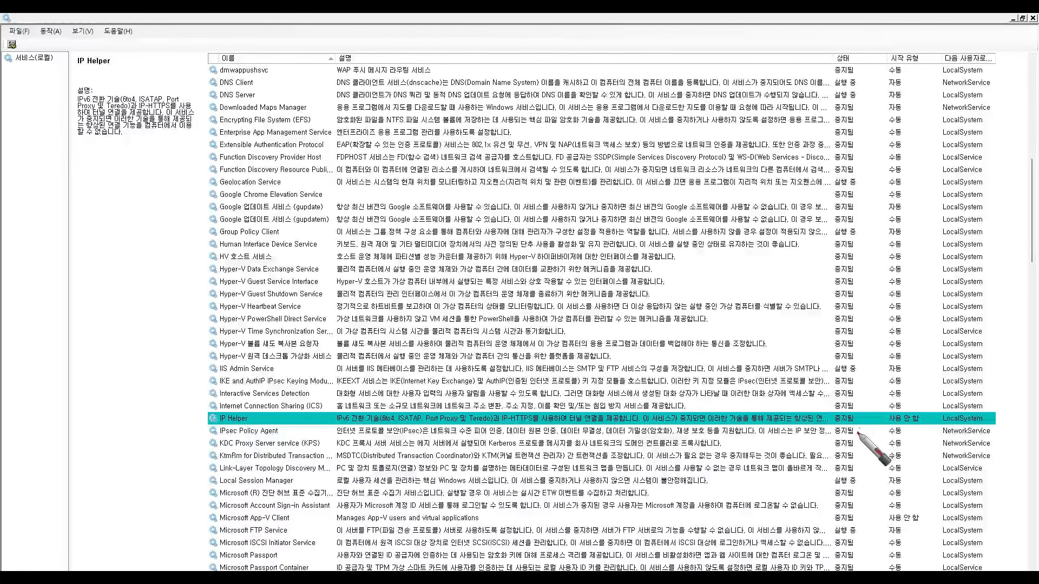
- Compare the IP Helper service's status and startup type with the slide 8 requirements, and close the services emulator
{"action": "mouse_move", "coordinate": [842, 431]}
{"action": "left_mouse_down"}
{"action": "mouse_move", "coordinate": [833, 412]}
{"action": "mouse_move", "coordinate": [860, 427]}
{"action": "mouse_move", "coordinate": [919, 415]}
{"action": "mouse_move", "coordinate": [898, 427]}
{"action": "left_mouse_up"}
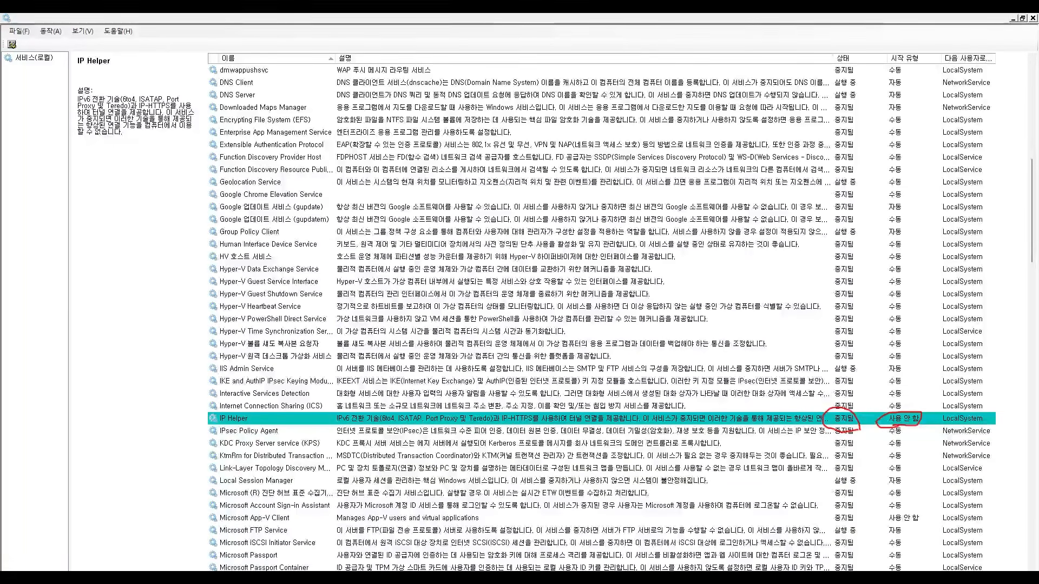
{"action": "key", "text": "alt+Tab"}
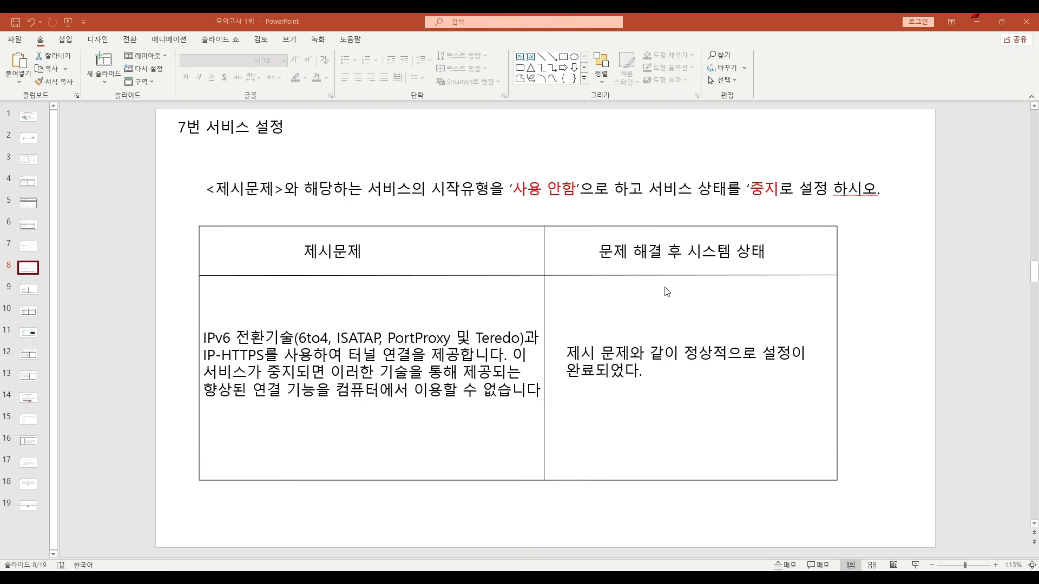
{"action": "left_click", "coordinate": [976, 21]}
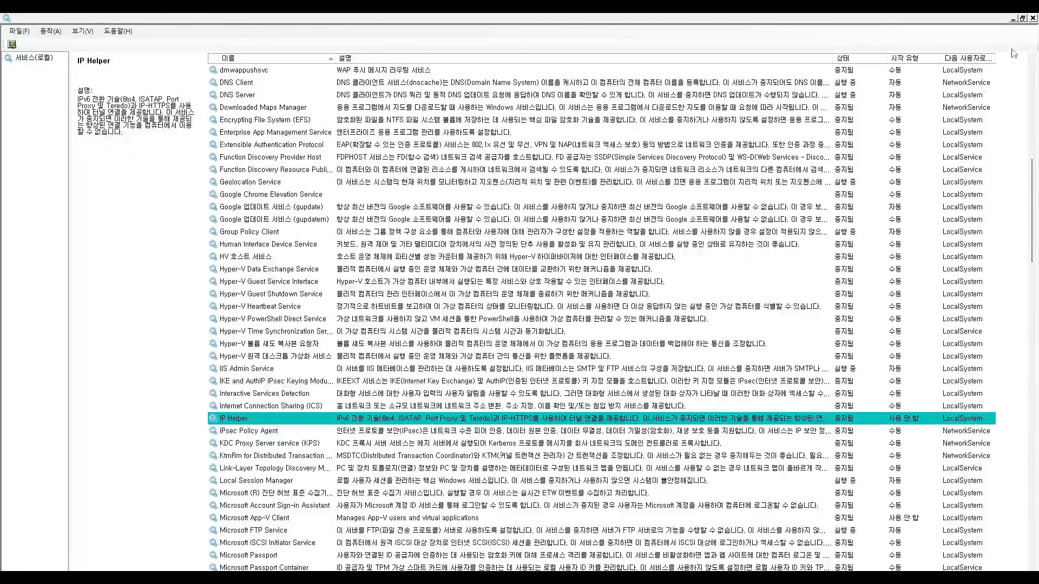
{"action": "left_click", "coordinate": [1032, 18]}
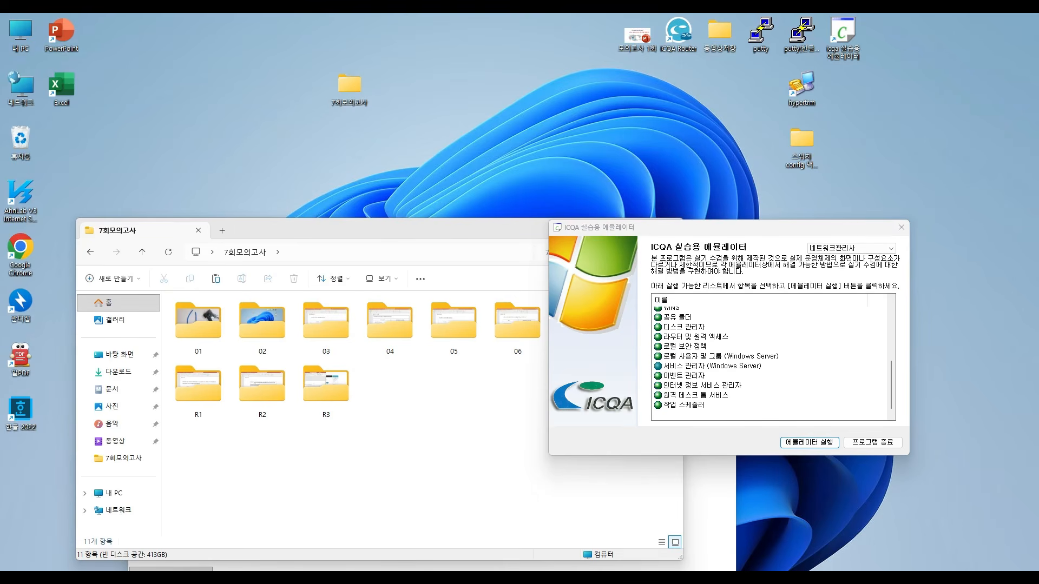
- Advance PowerPoint to slide 9, the FTP exercise, and fit its window to half of the screen
{"action": "key", "text": "alt+Tab"}
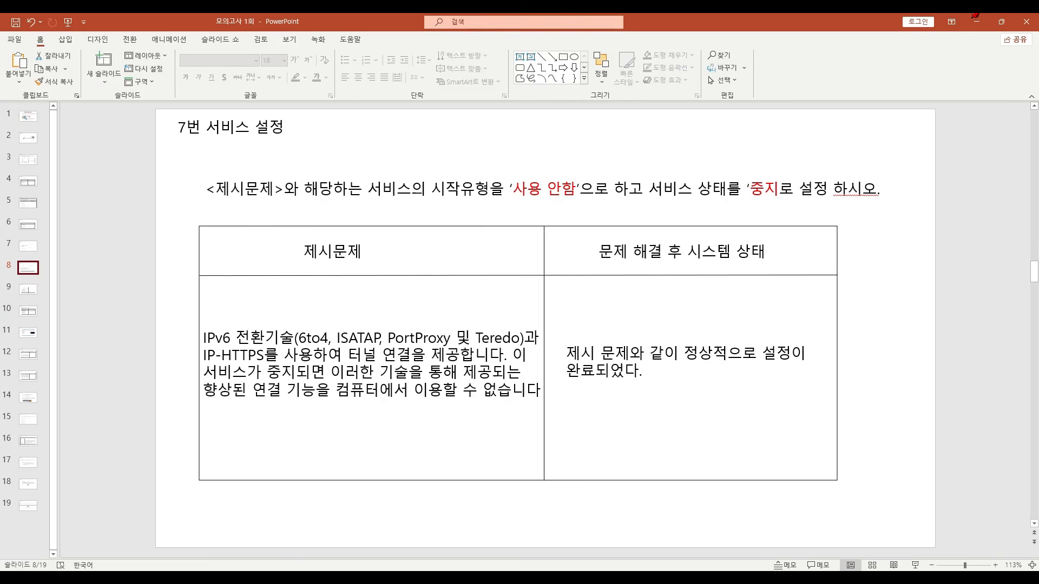
{"action": "scroll", "coordinate": [623, 301], "scroll_direction": "down", "scroll_amount": 2}
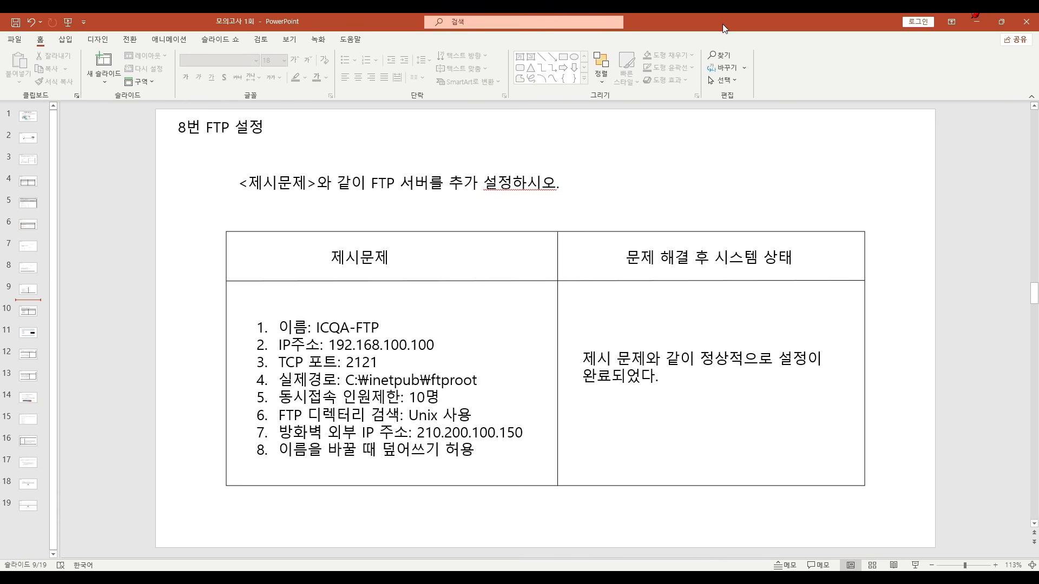
{"action": "key", "text": "super+Left"}
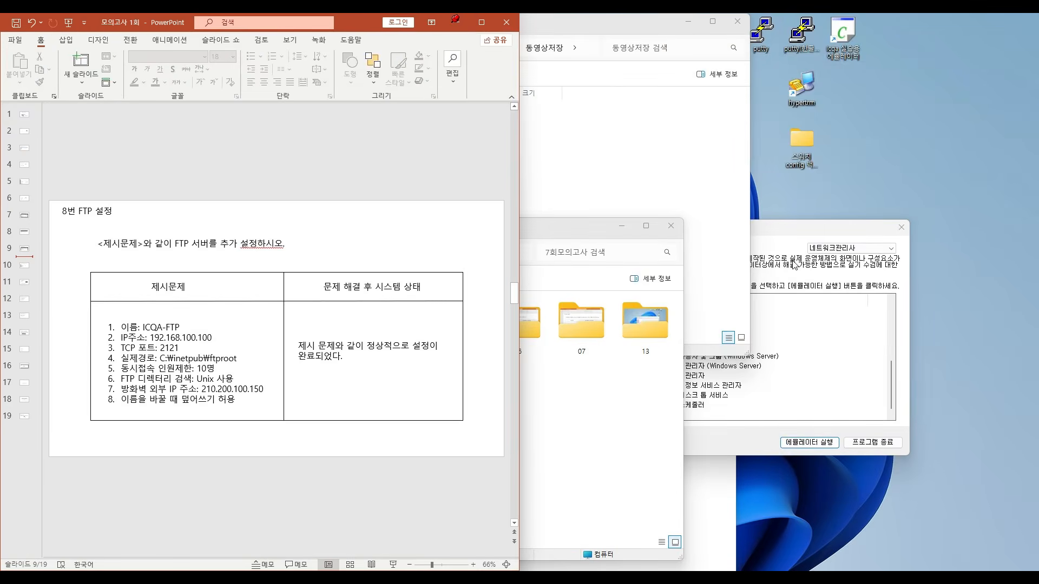
- Launch the 인터넷 정보 서비스 관리자 emulator from the ICQA list and reposition its window beside PowerPoint
{"action": "left_click", "coordinate": [768, 285]}
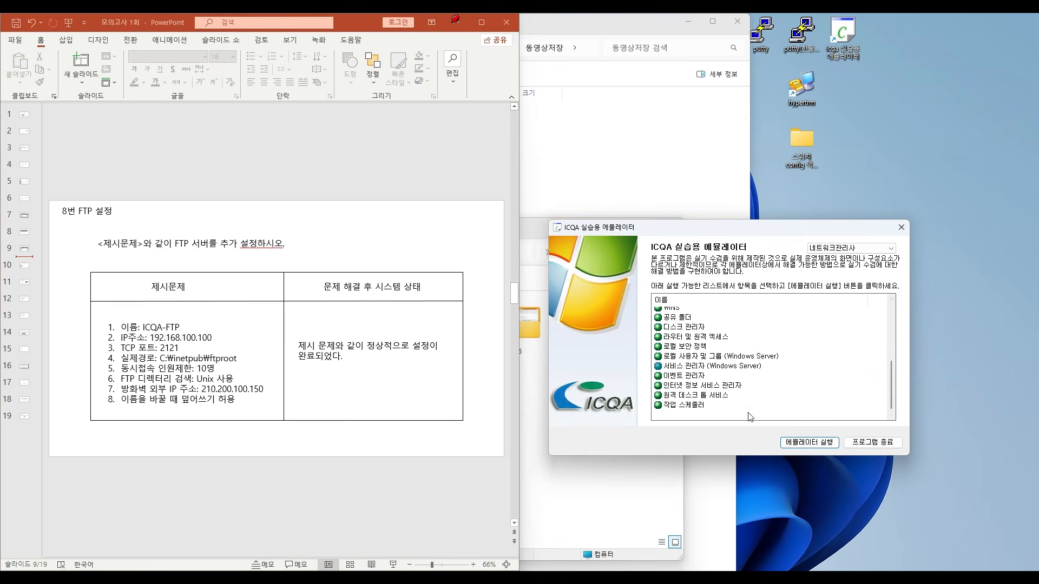
{"action": "left_click", "coordinate": [717, 385]}
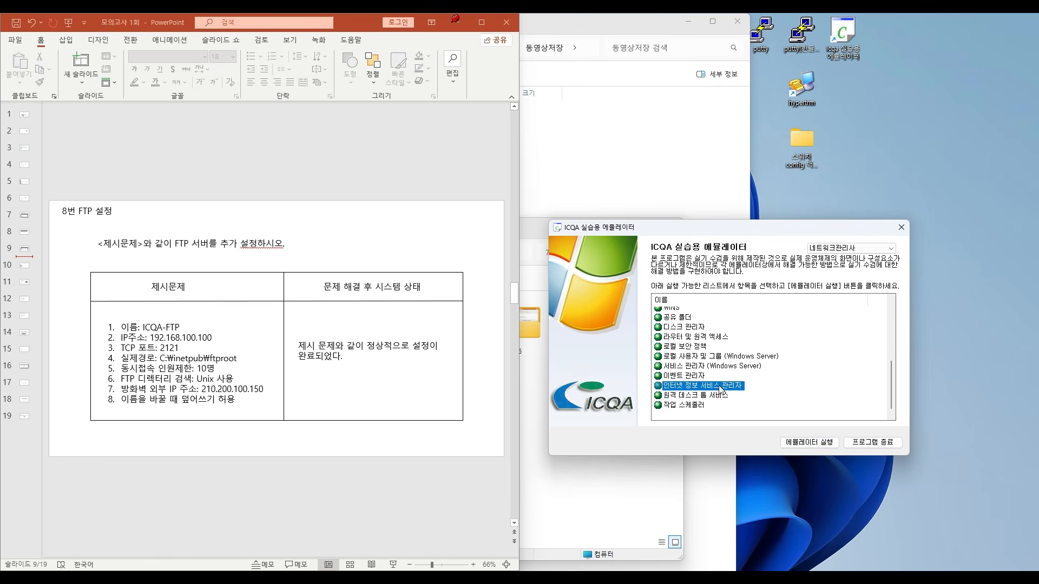
{"action": "left_click", "coordinate": [830, 447]}
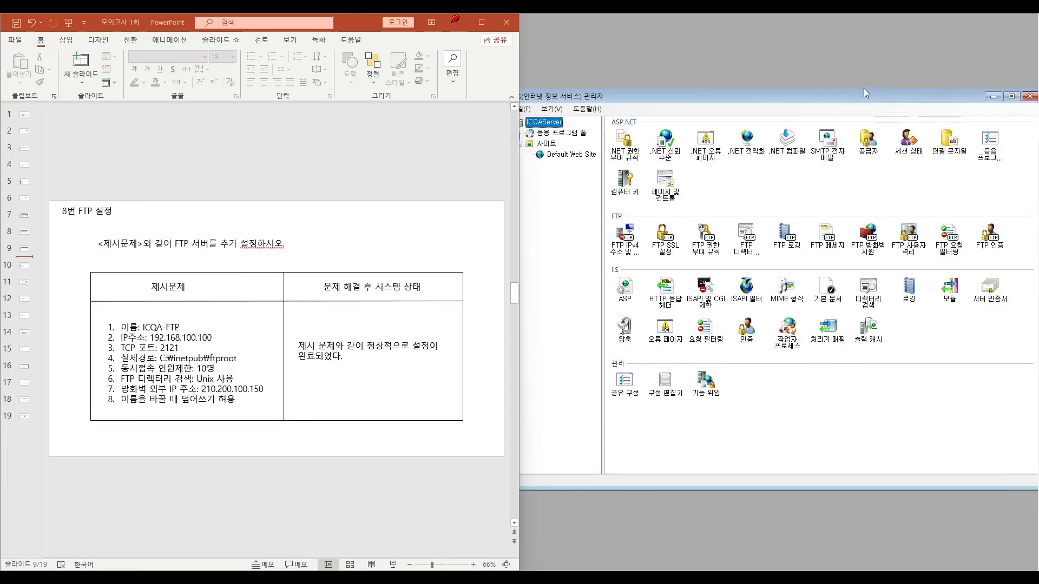
{"action": "left_click_drag", "start_coordinate": [863, 90], "coordinate": [858, 99]}
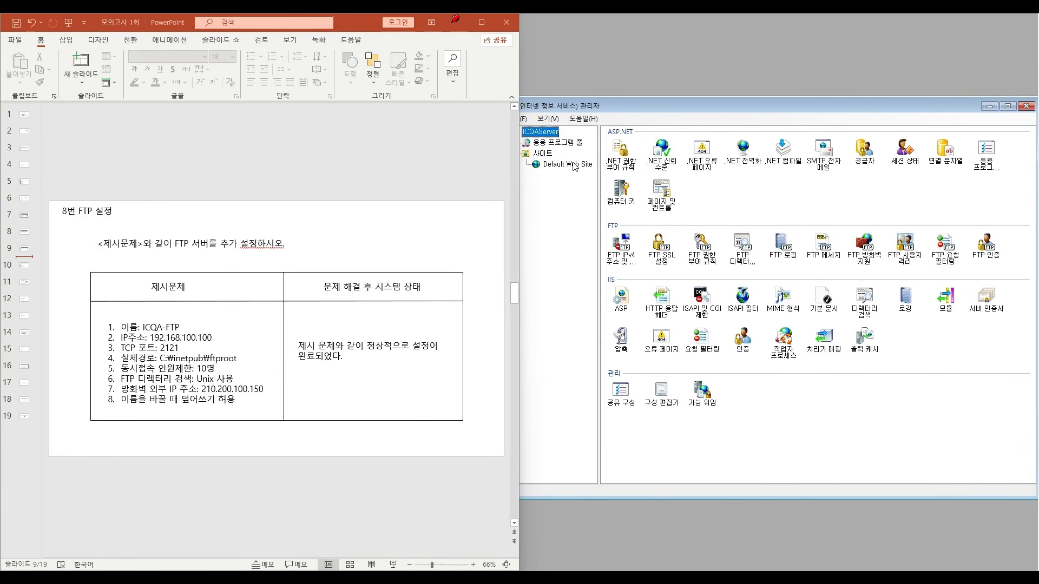
- Start adding an FTP site under 사이트 and enter ICQA-FTP as the site name
{"action": "left_click", "coordinate": [542, 153]}
{"action": "right_click", "coordinate": [543, 154]}
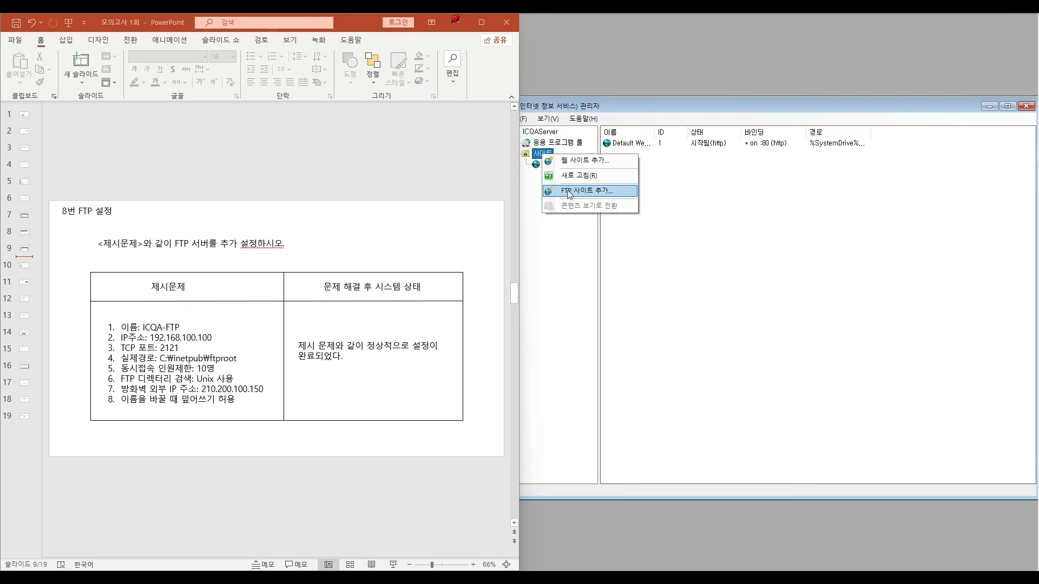
{"action": "left_click", "coordinate": [598, 191]}
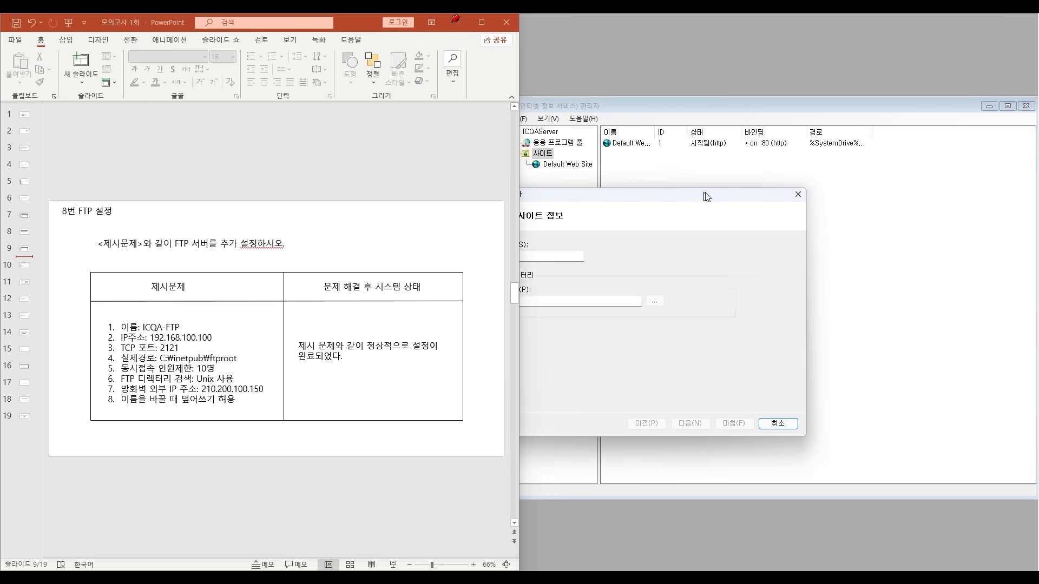
{"action": "left_click_drag", "start_coordinate": [707, 196], "coordinate": [796, 176]}
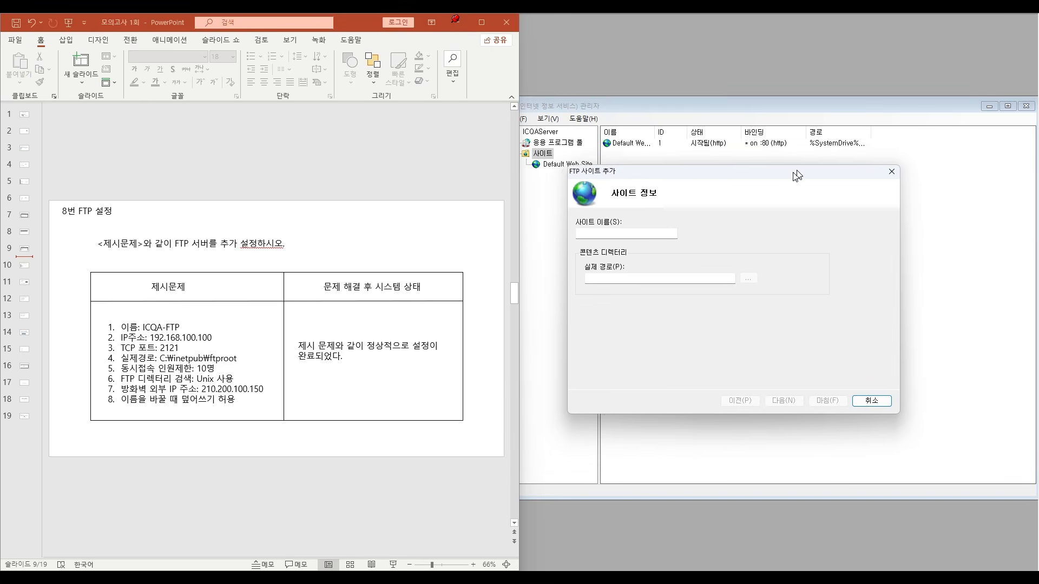
{"action": "left_click", "coordinate": [606, 236]}
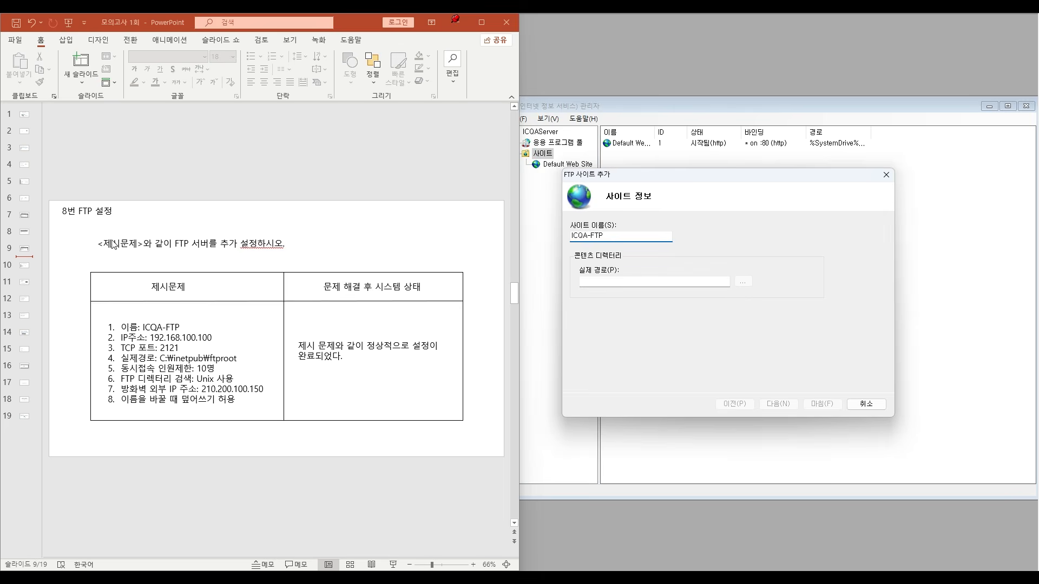
- Color the first requirement on slide 9, the ICQA-FTP name line, red to mark it as done
{"action": "left_click", "coordinate": [144, 335]}
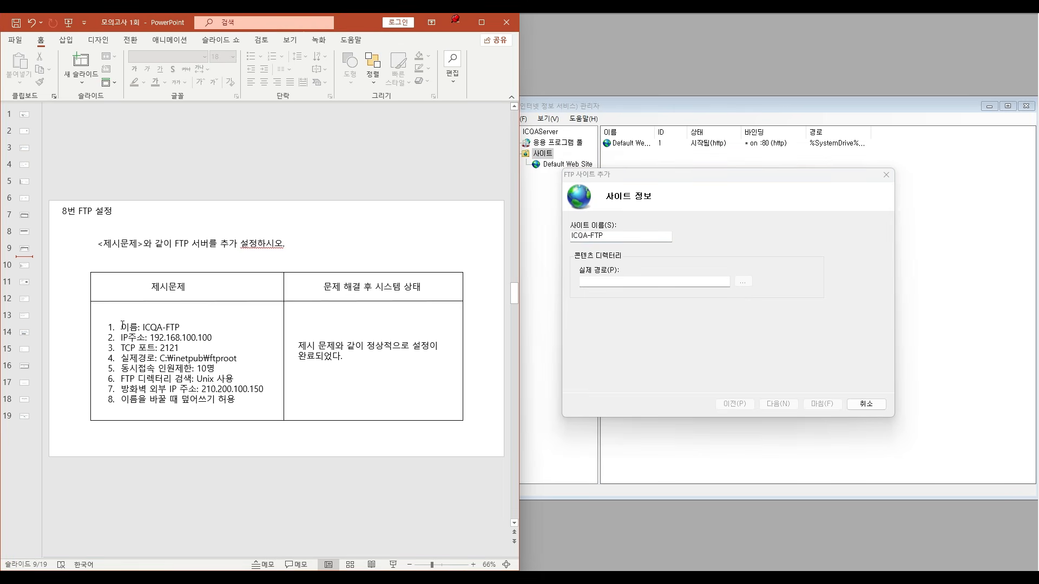
{"action": "left_click_drag", "start_coordinate": [122, 326], "coordinate": [182, 328]}
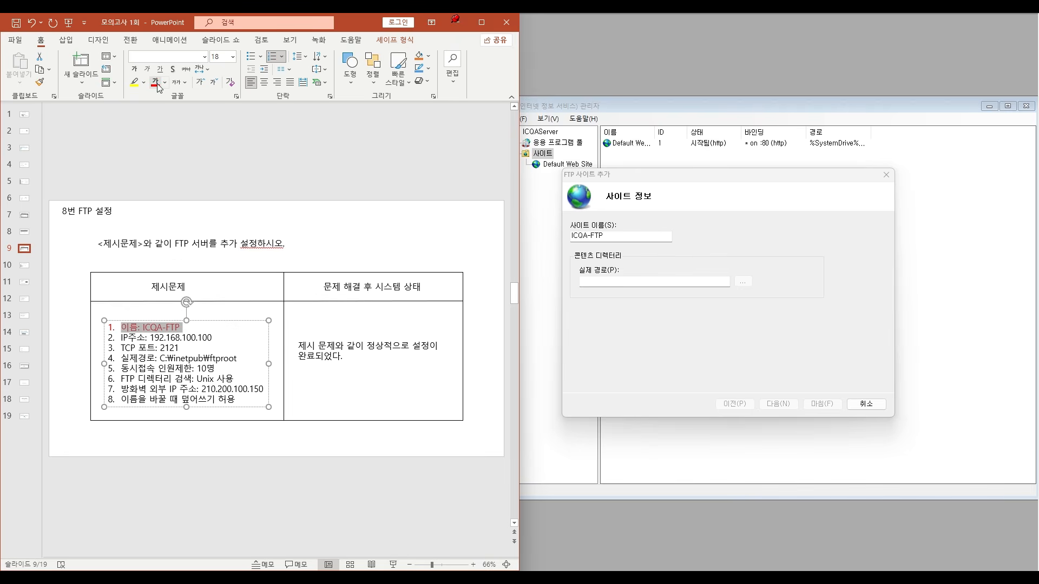
{"action": "left_click", "coordinate": [629, 282]}
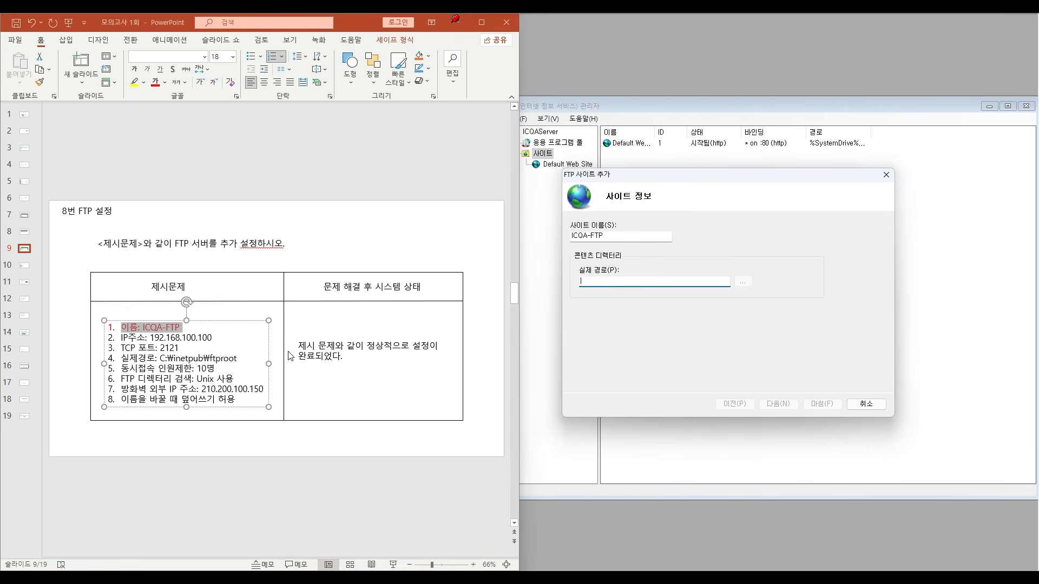
{"action": "left_click", "coordinate": [247, 331]}
{"action": "left_click", "coordinate": [403, 208]}
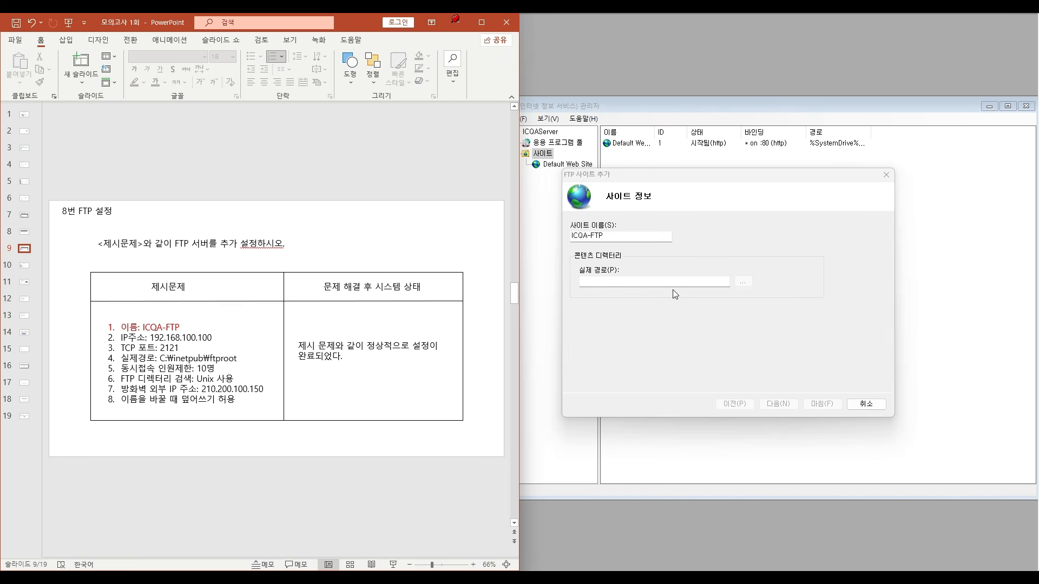
- Set the FTP site's physical path to C:\inetpub\ftproot and continue to the binding and SSL settings
{"action": "left_click", "coordinate": [818, 407]}
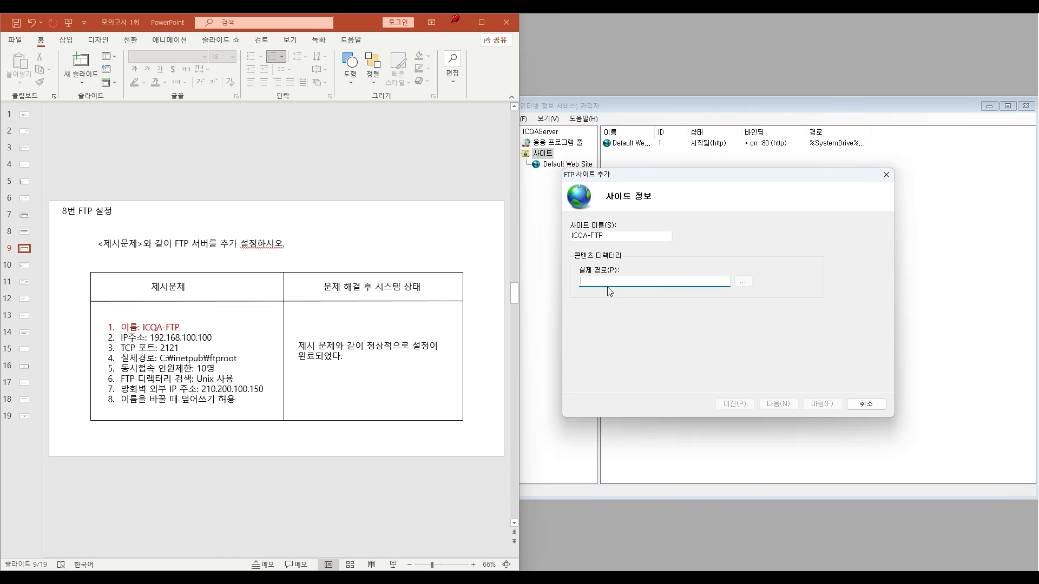
{"action": "type", "text": "C:\\inetpub\\ftp"}
{"action": "type", "text": "root"}
{"action": "left_click", "coordinate": [779, 405]}
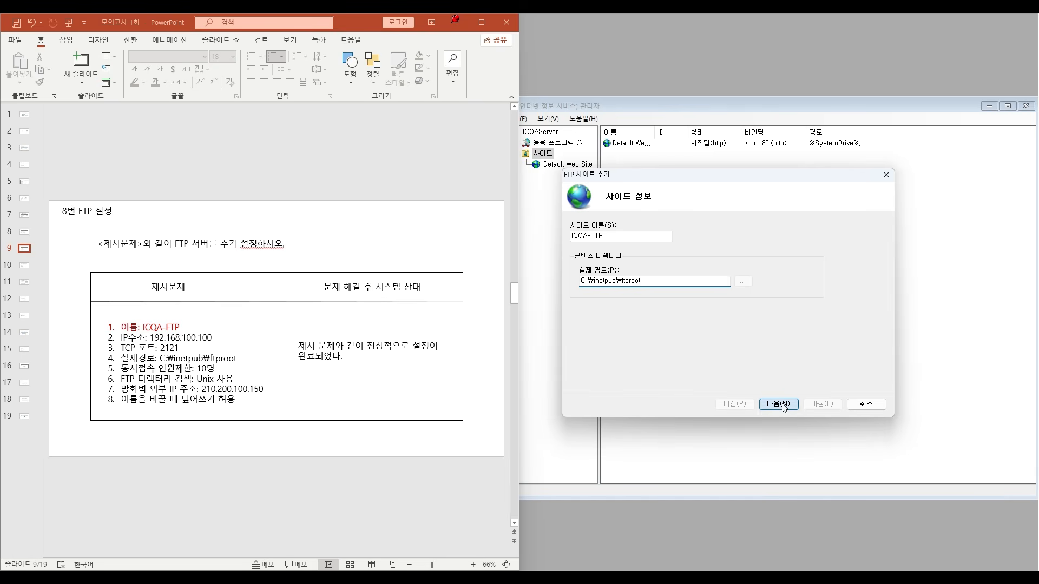
- Color the 실제경로 requirement on slide 9 red
{"action": "left_click", "coordinate": [126, 359]}
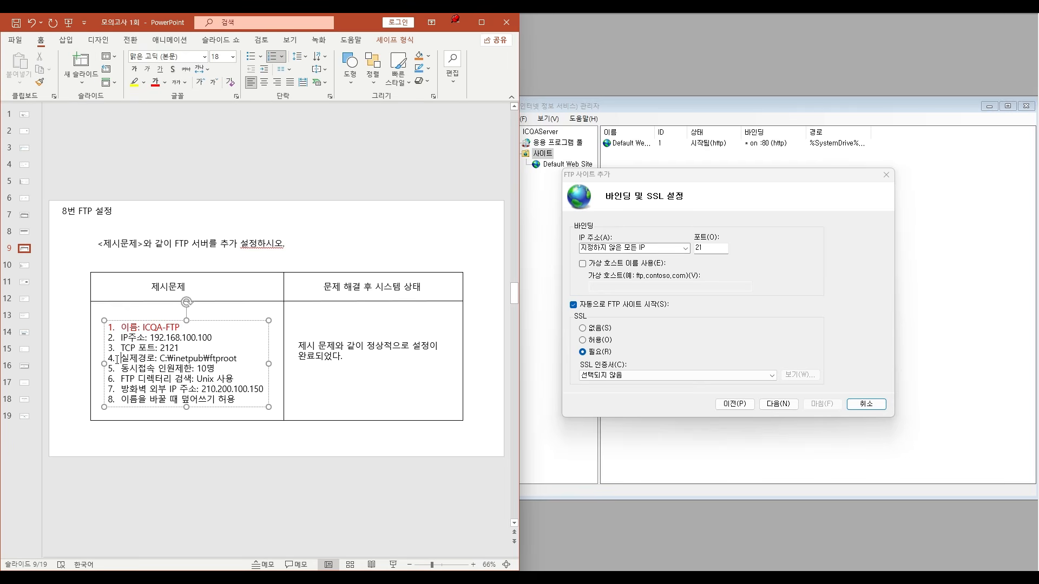
{"action": "left_click_drag", "start_coordinate": [120, 359], "coordinate": [239, 358]}
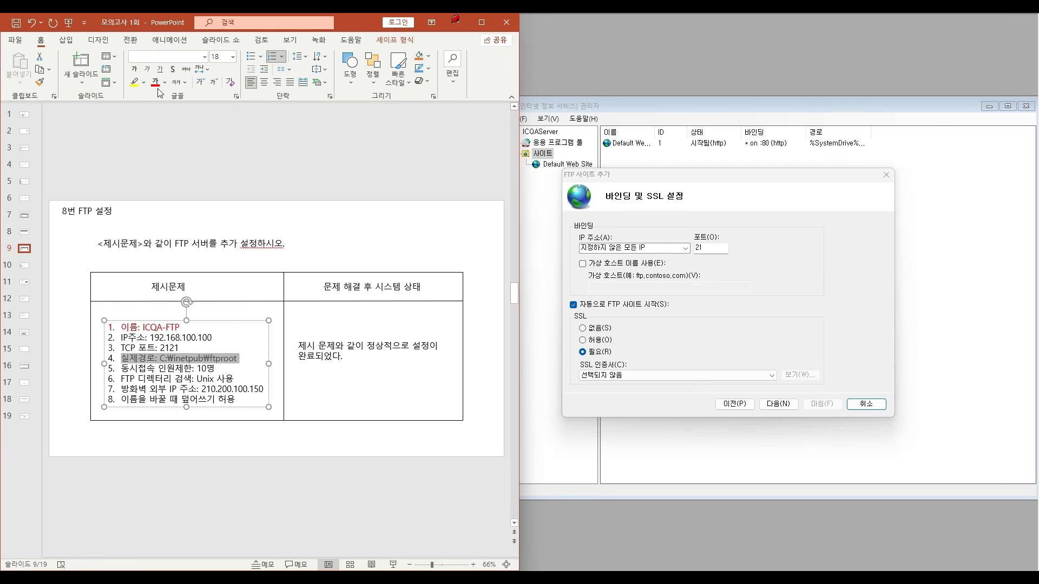
{"action": "left_click", "coordinate": [392, 406]}
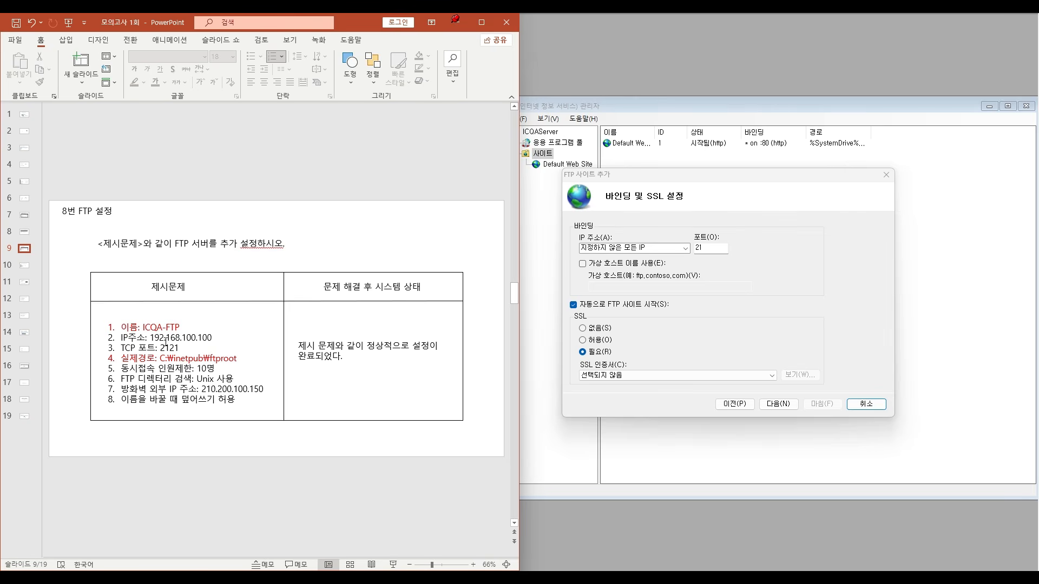
- Set the FTP binding's IP address to 192.168.100.100 and color the IP주소 requirement on the slide red
{"action": "left_click", "coordinate": [630, 248]}
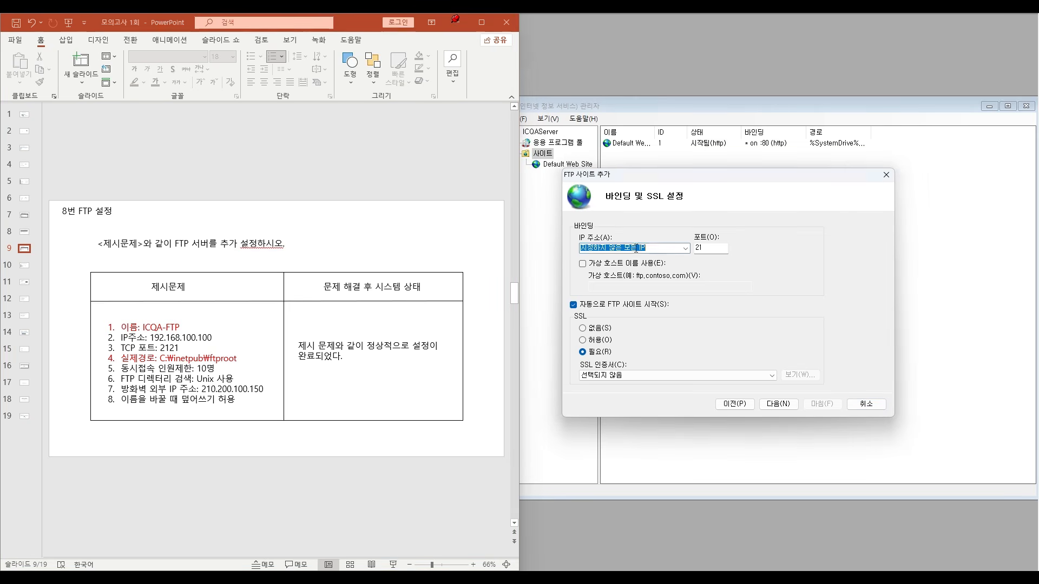
{"action": "type", "text": "192.168.100.100"}
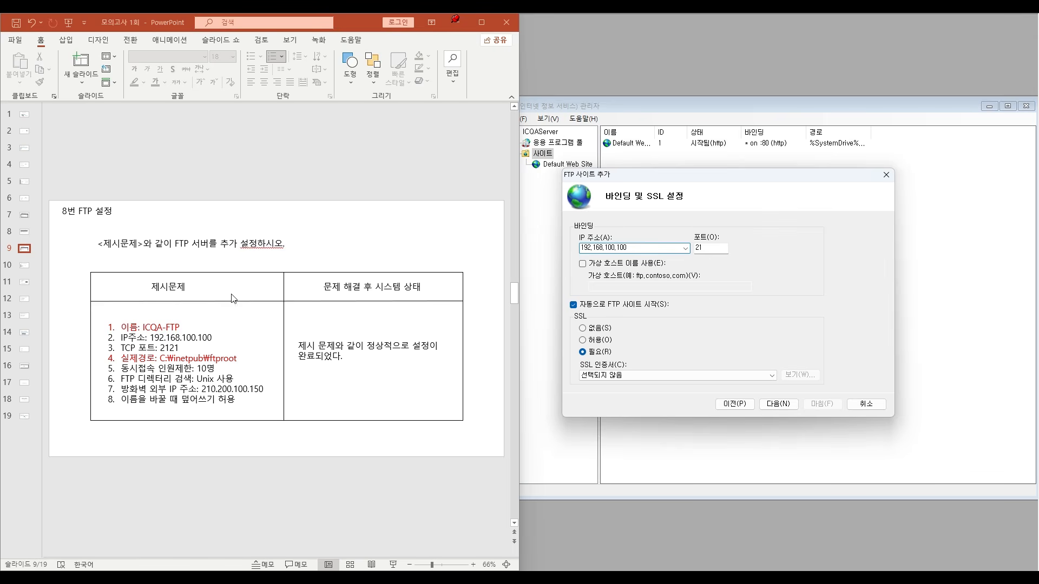
{"action": "left_click", "coordinate": [122, 342]}
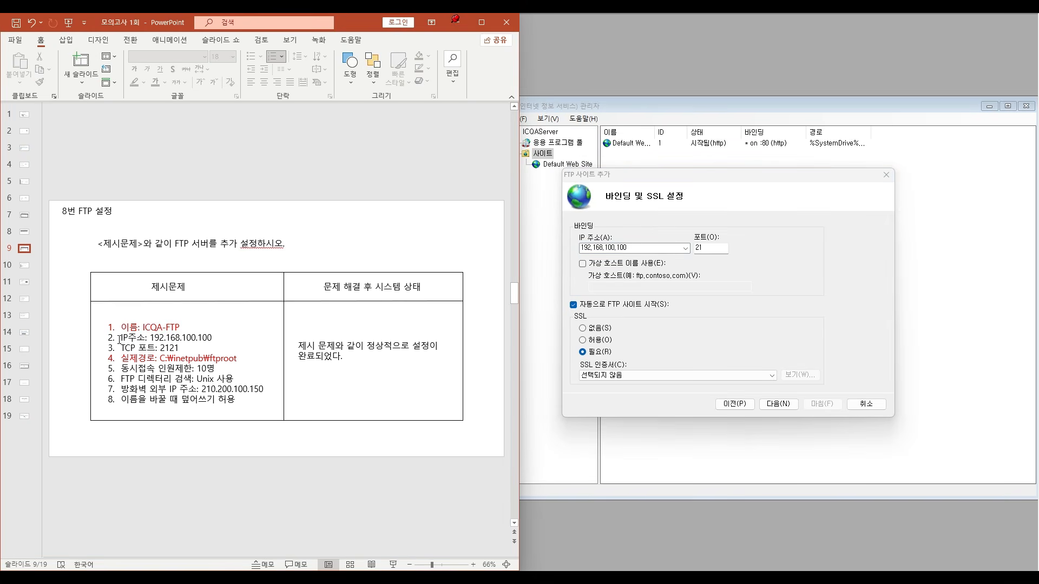
{"action": "left_click_drag", "start_coordinate": [119, 339], "coordinate": [182, 339]}
{"action": "left_click", "coordinate": [155, 83]}
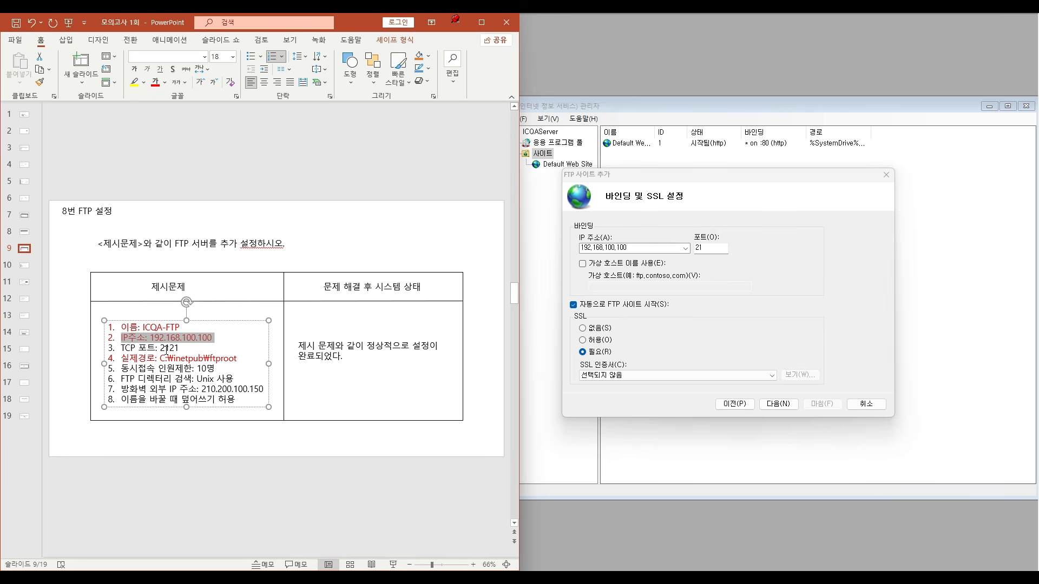
- Set the FTP binding's port to 2121 and color the TCP 포트 requirement on the slide red
{"action": "left_click", "coordinate": [704, 248]}
{"action": "type", "text": "121"}
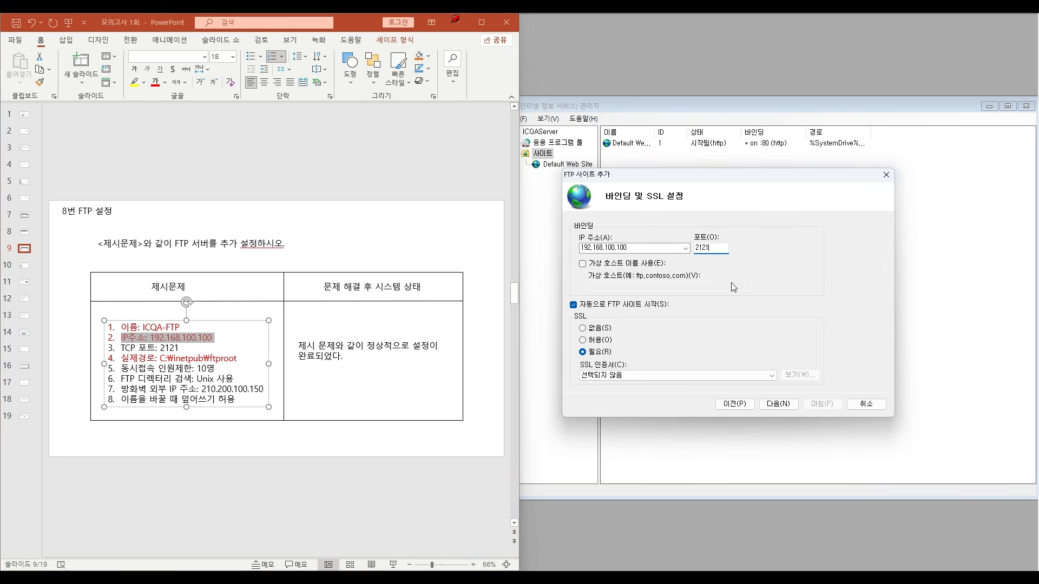
{"action": "left_click", "coordinate": [127, 350]}
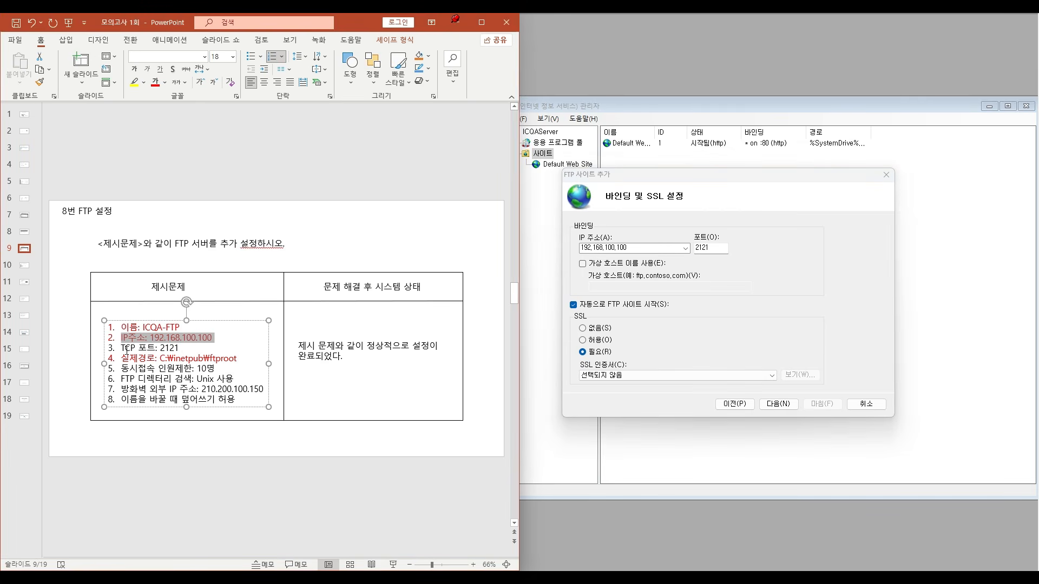
{"action": "left_click_drag", "start_coordinate": [122, 349], "coordinate": [180, 348]}
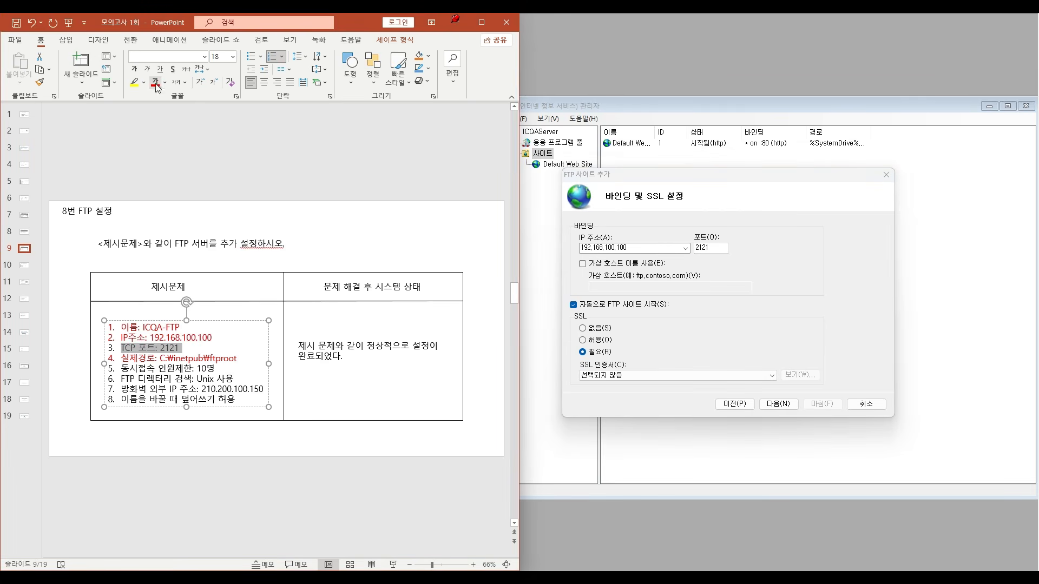
{"action": "left_click", "coordinate": [830, 321]}
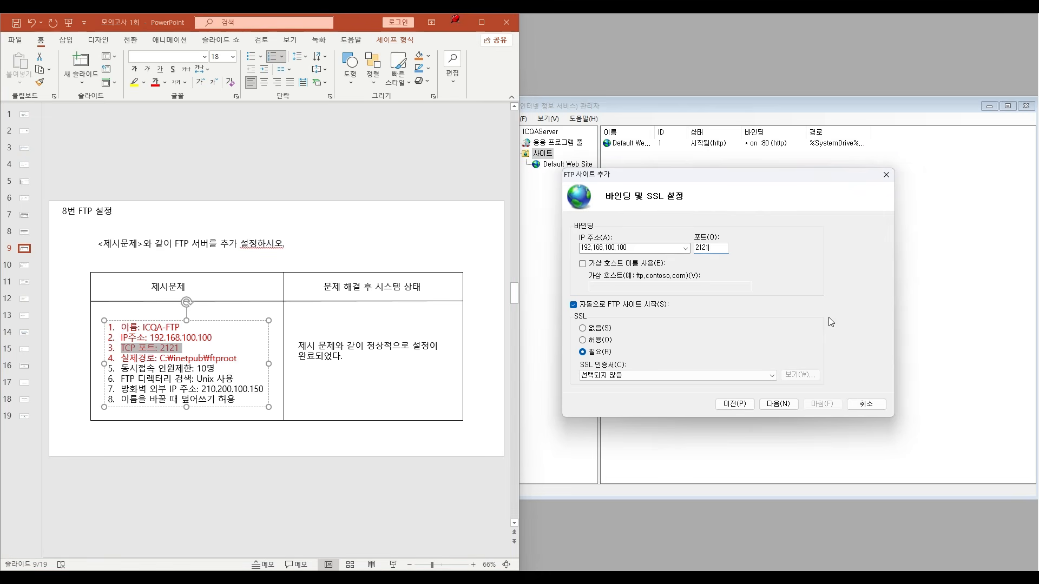
- Finish adding the FTP site without changing SSL, authentication or authorization options, and select ICQA-FTP in the site tree
{"action": "left_click", "coordinate": [784, 405]}
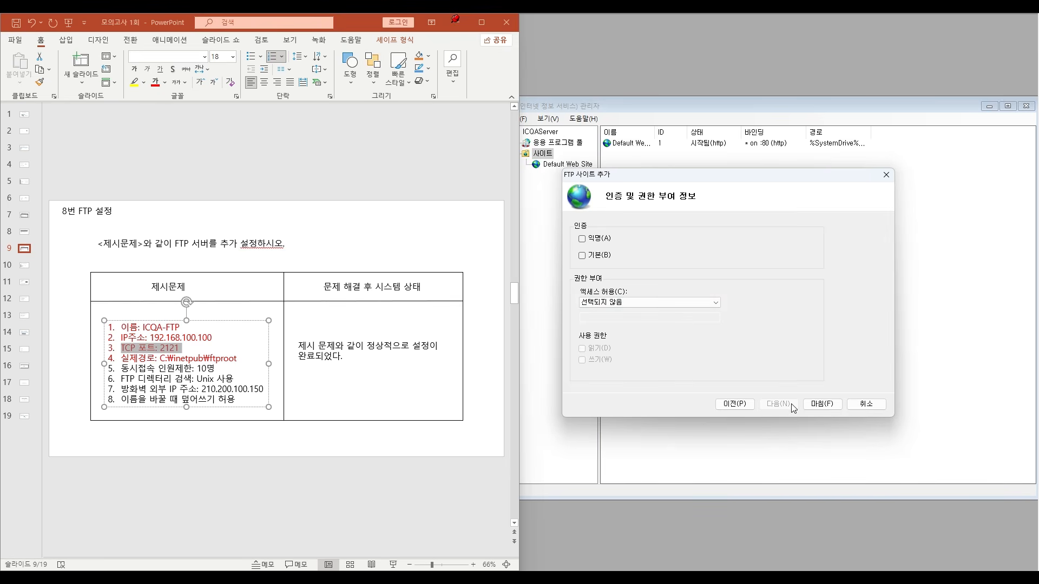
{"action": "left_click", "coordinate": [825, 403]}
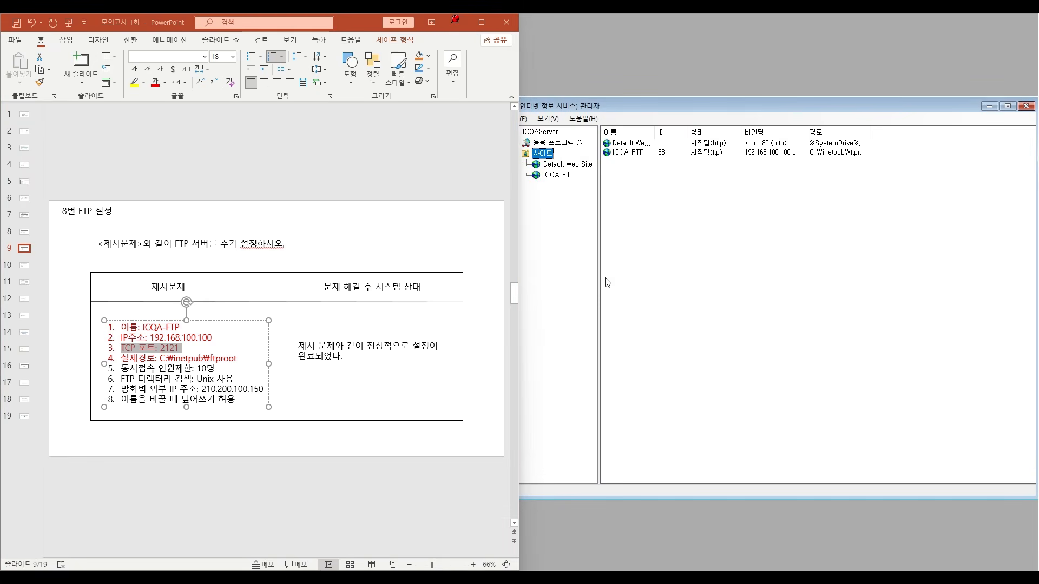
{"action": "left_click", "coordinate": [563, 175]}
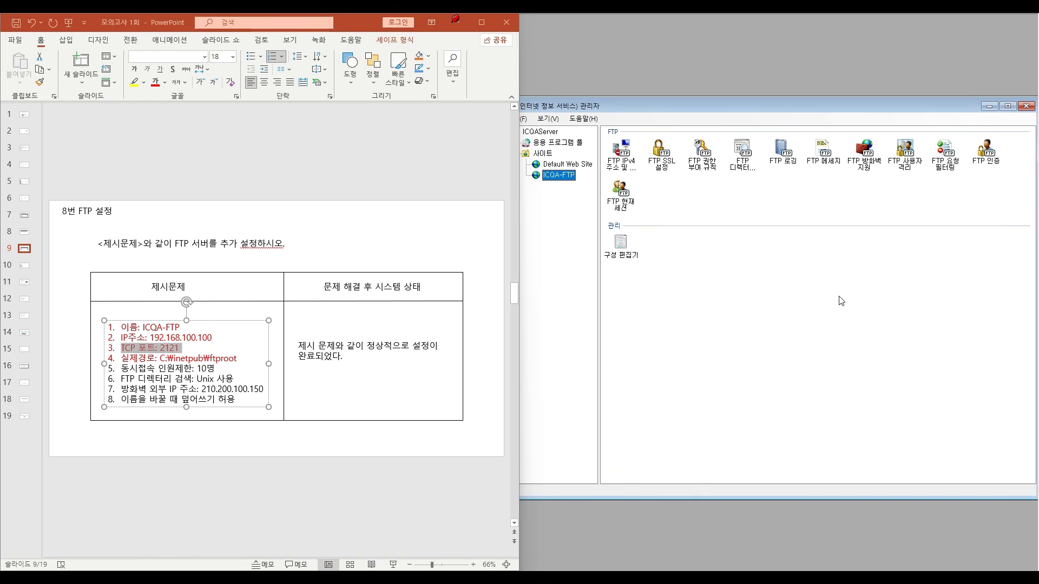
{"action": "left_click", "coordinate": [172, 375]}
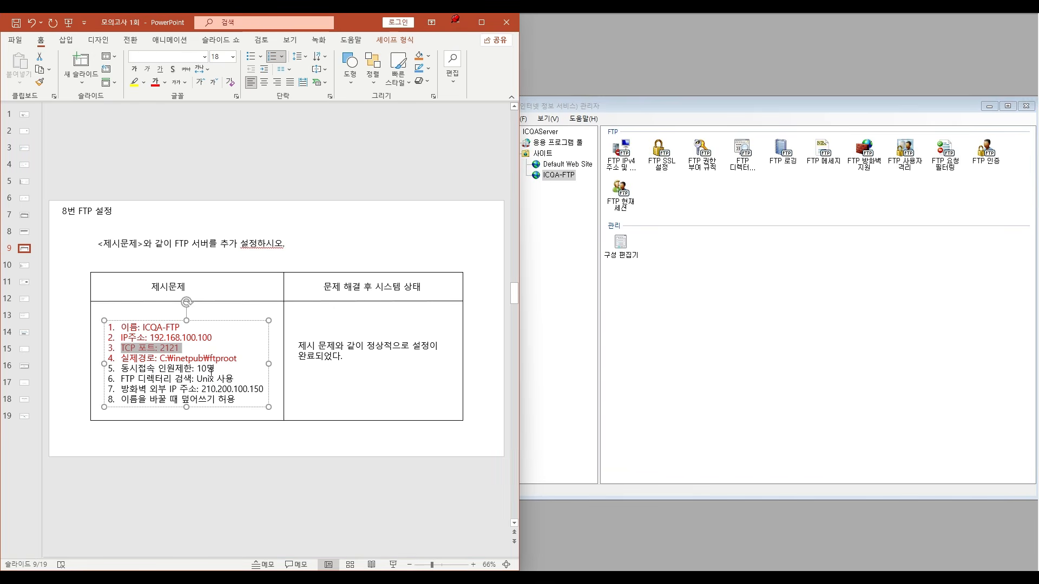
{"action": "left_click", "coordinate": [159, 451]}
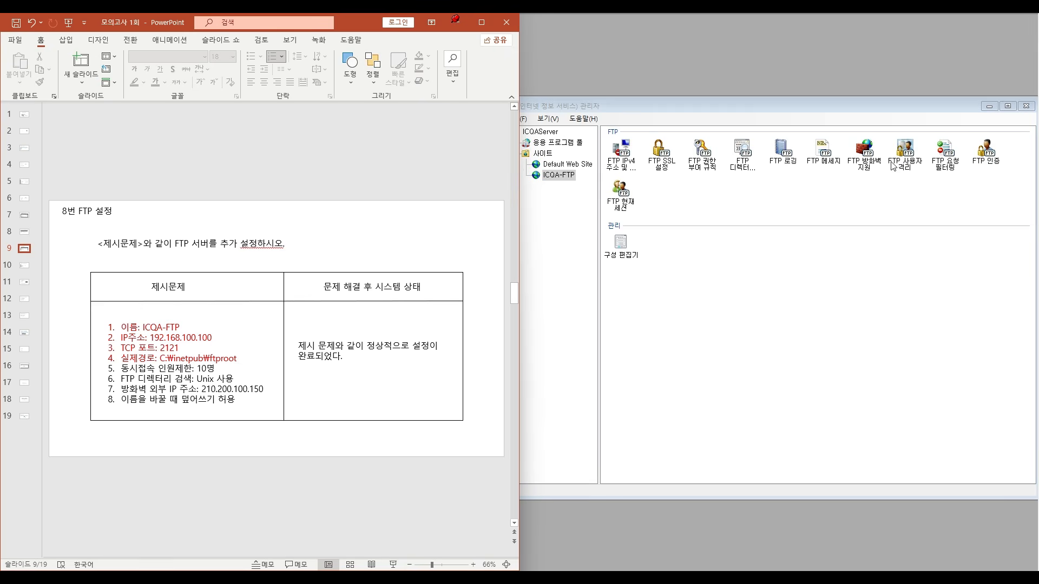
- Open the ICQA-FTP site's advanced settings (고급 설정) and set 최대 연결 수 to 10
{"action": "right_click", "coordinate": [563, 176]}
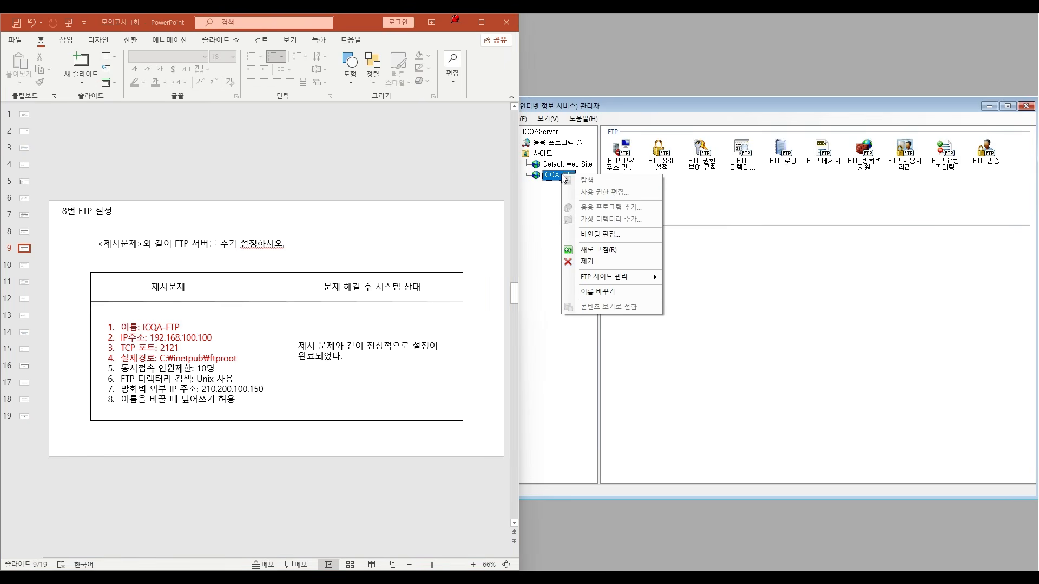
{"action": "mouse_move", "coordinate": [615, 277]}
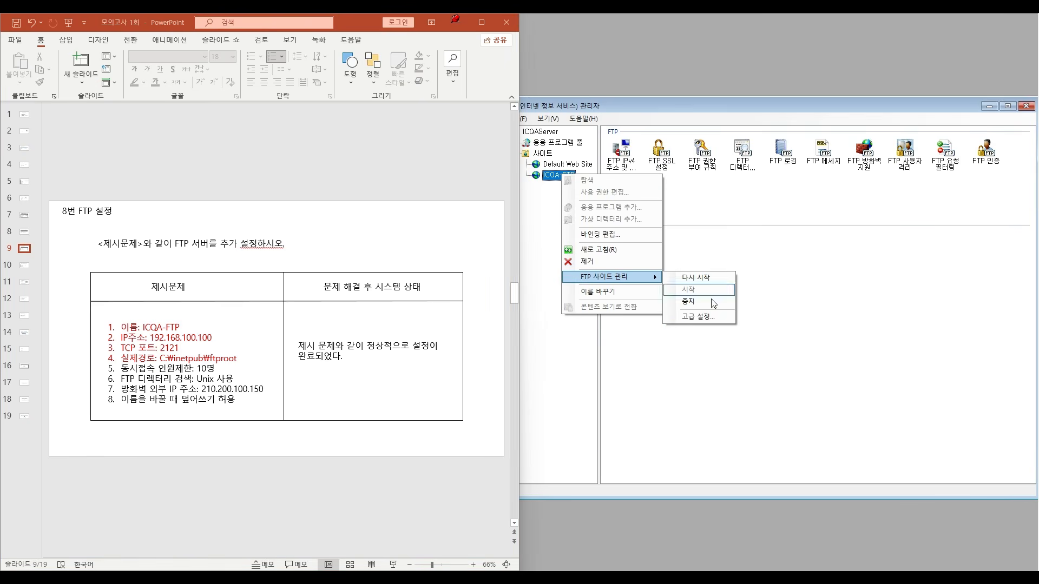
{"action": "left_click", "coordinate": [700, 318]}
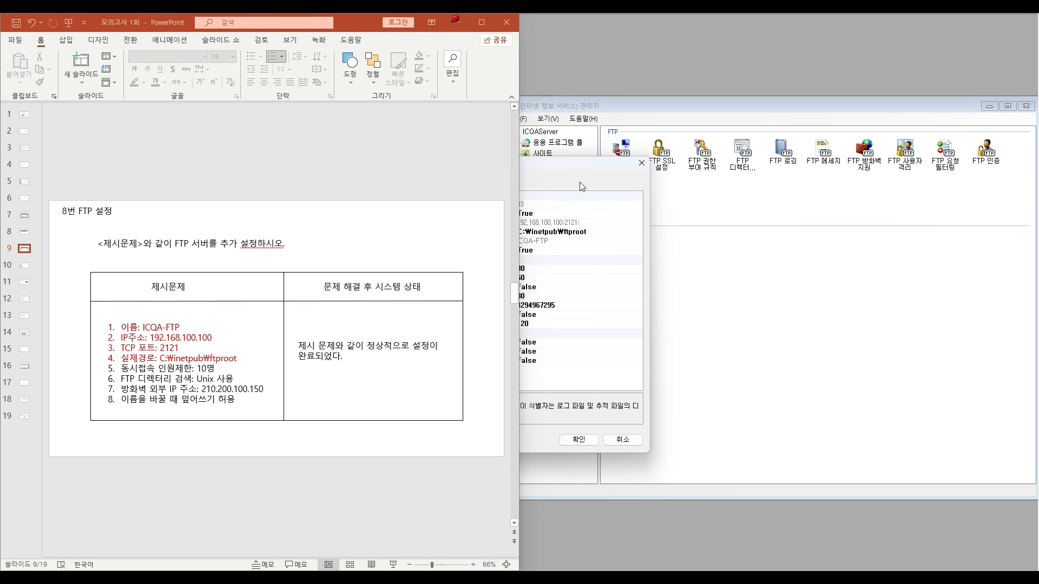
{"action": "left_click_drag", "start_coordinate": [568, 171], "coordinate": [763, 152]}
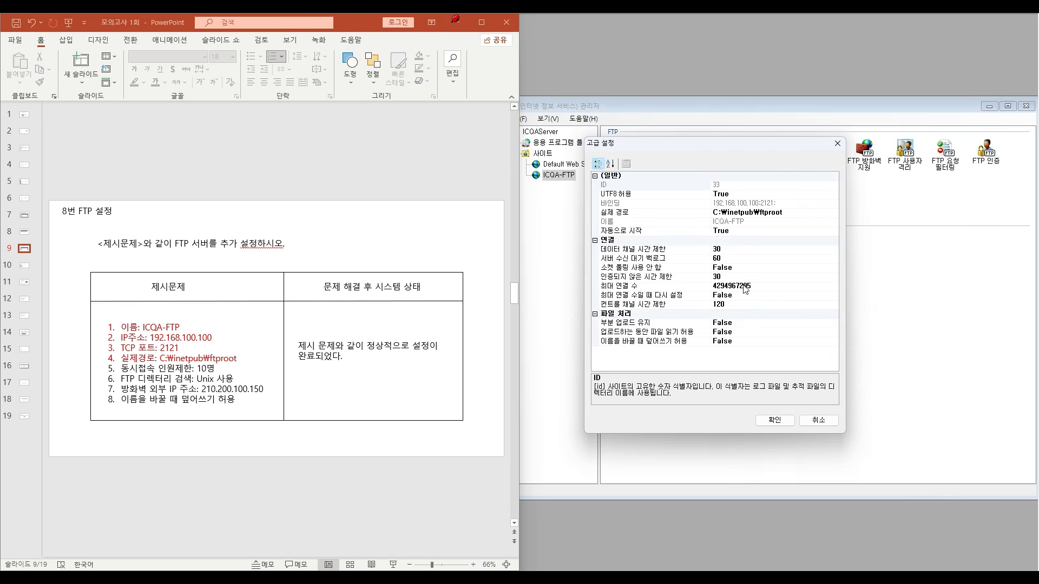
{"action": "left_click", "coordinate": [725, 287]}
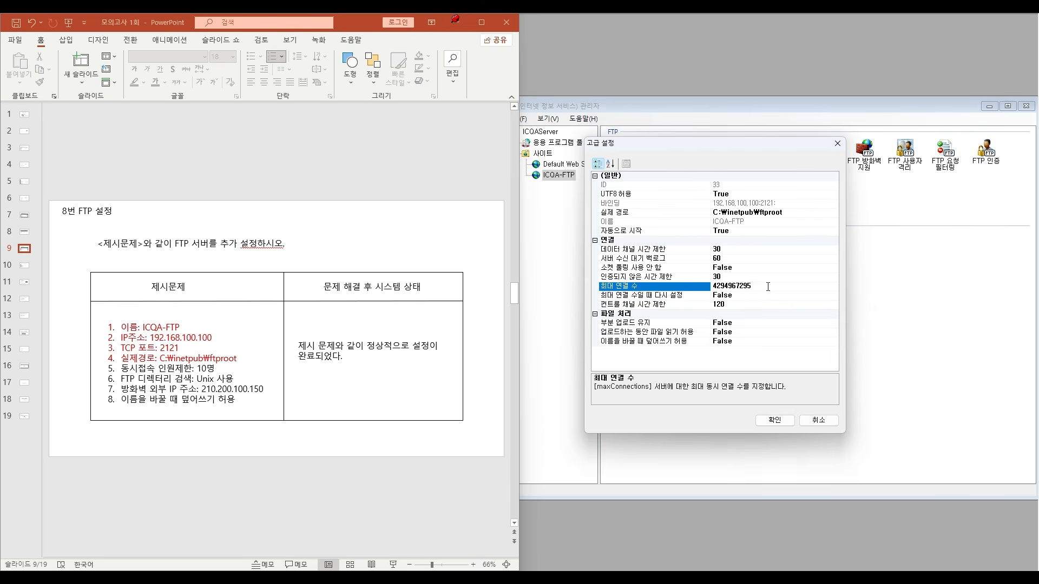
{"action": "left_click_drag", "start_coordinate": [768, 287], "coordinate": [696, 289]}
{"action": "type", "text": "10"}
- Color the 동시접속 인원제한 requirement on the slide red and apply the site's advanced settings
{"action": "left_click", "coordinate": [124, 369]}
{"action": "left_click_drag", "start_coordinate": [128, 369], "coordinate": [218, 368]}
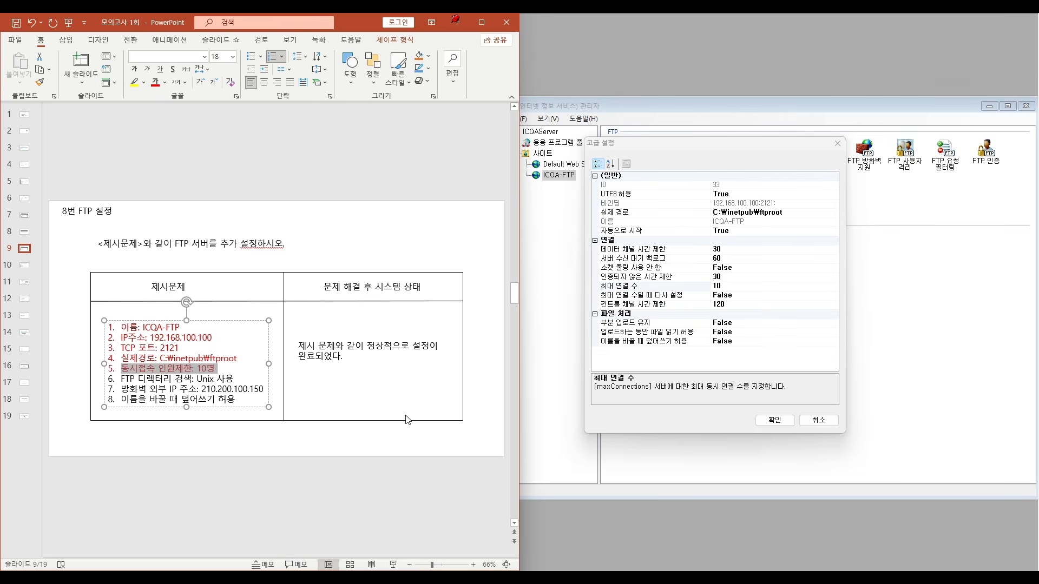
{"action": "left_click", "coordinate": [785, 427]}
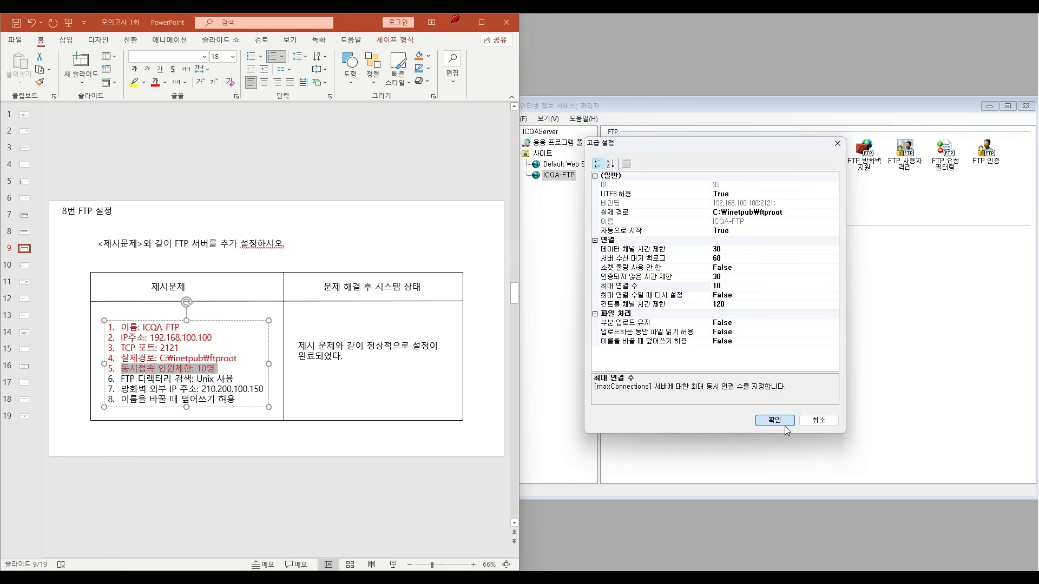
{"action": "left_click", "coordinate": [785, 423]}
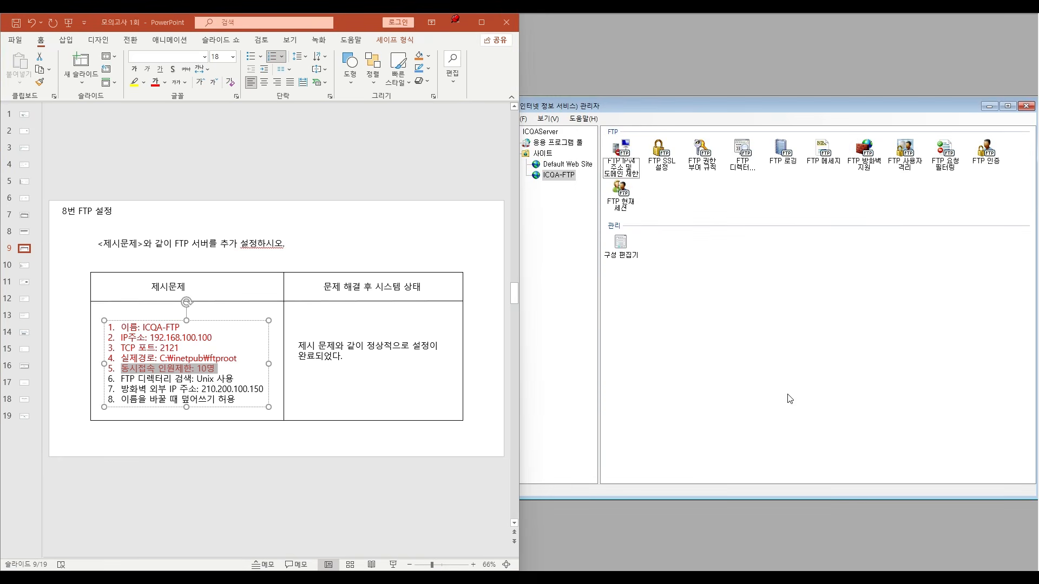
{"action": "left_click", "coordinate": [336, 401]}
{"action": "left_click", "coordinate": [157, 401]}
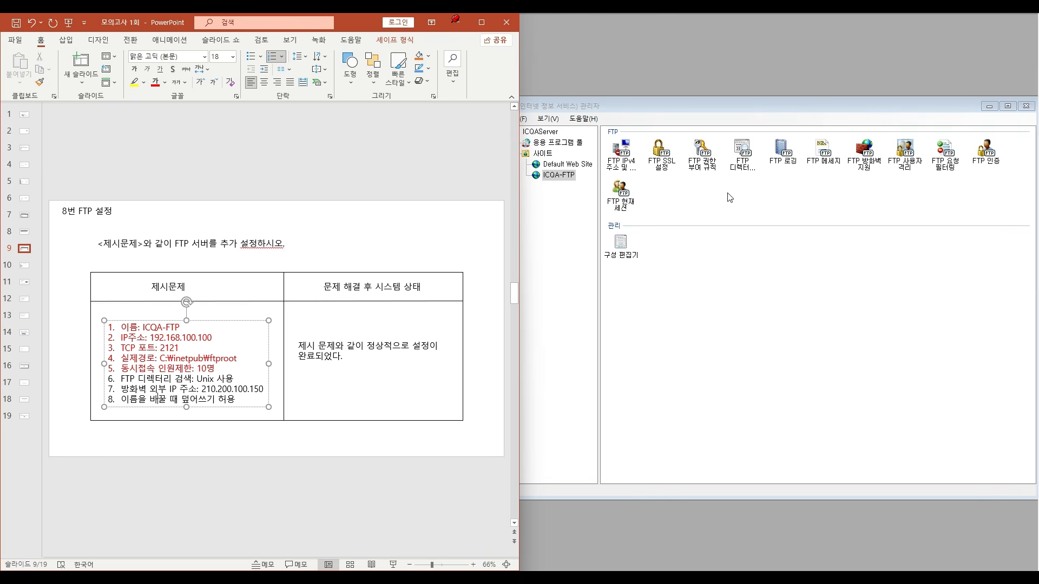
{"action": "left_click", "coordinate": [624, 167]}
{"action": "left_click", "coordinate": [637, 207]}
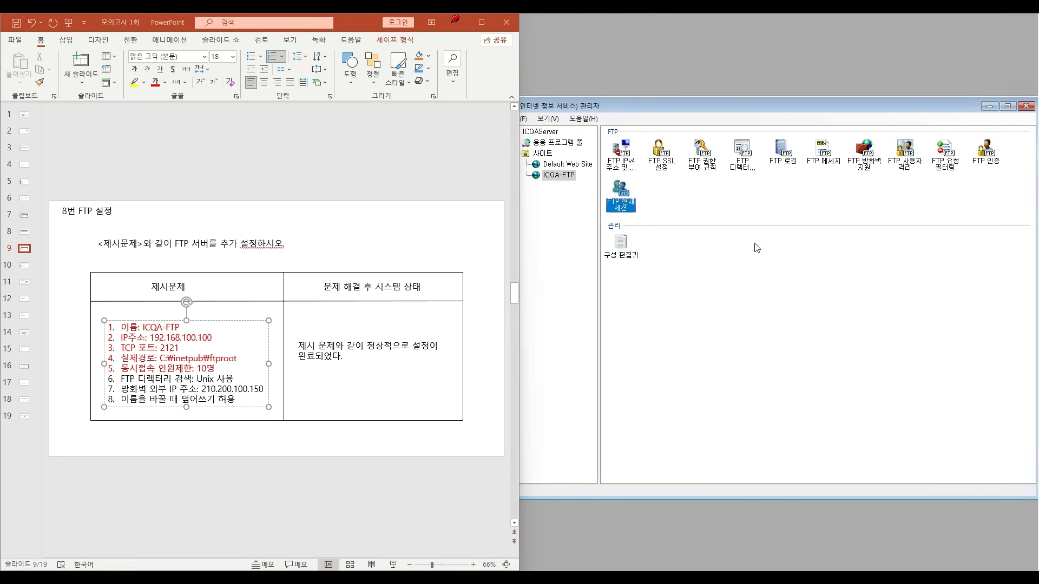
{"action": "left_click", "coordinate": [683, 312]}
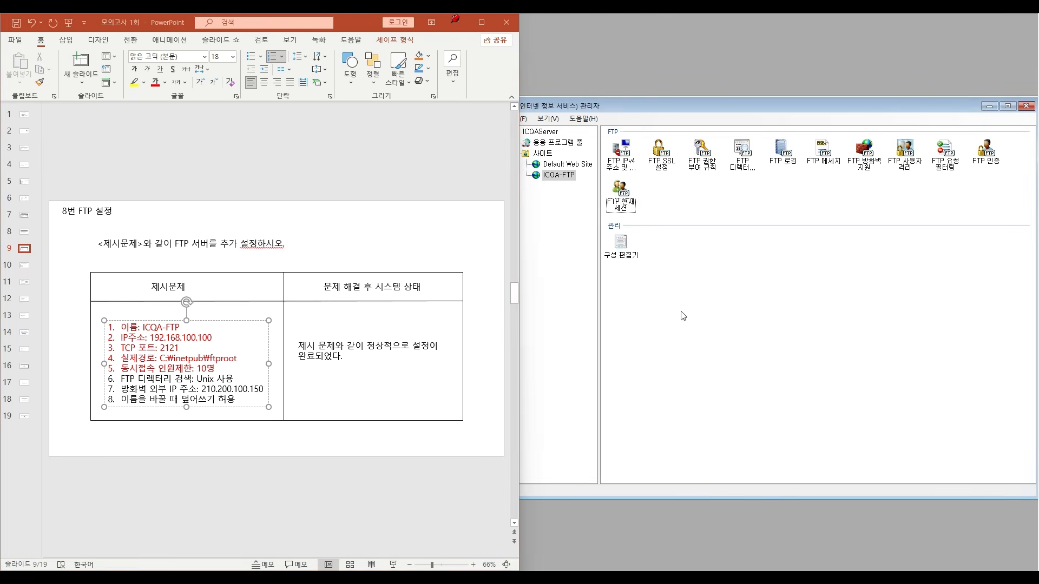
- Set the ICQA-FTP site's FTP directory listing style (FTP 디렉터리 검색) to UNIX and save the change
{"action": "double_click", "coordinate": [750, 152]}
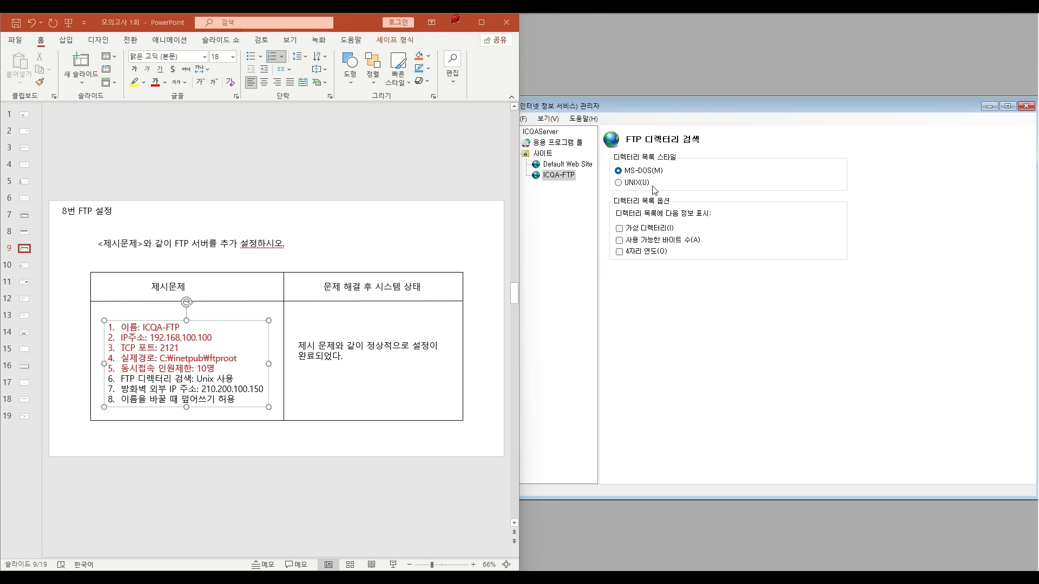
{"action": "left_click", "coordinate": [617, 183]}
{"action": "left_click", "coordinate": [565, 177]}
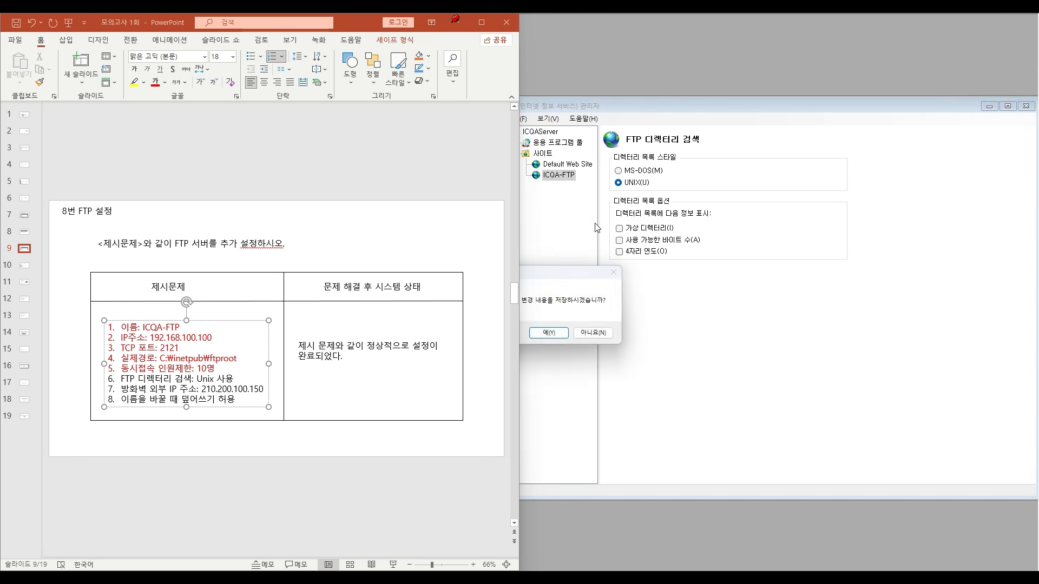
{"action": "left_click_drag", "start_coordinate": [566, 277], "coordinate": [777, 244]}
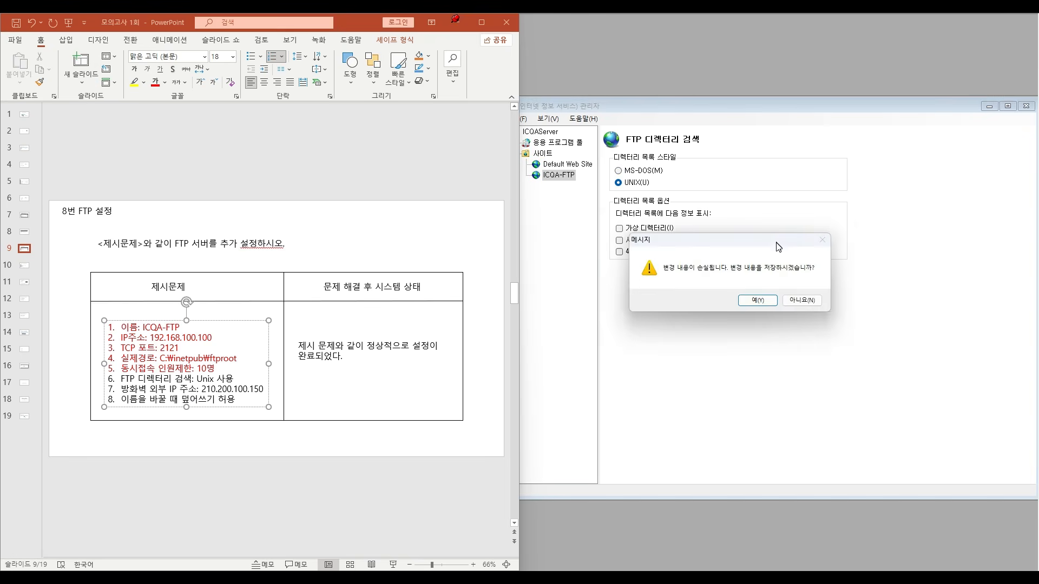
{"action": "left_click", "coordinate": [757, 300]}
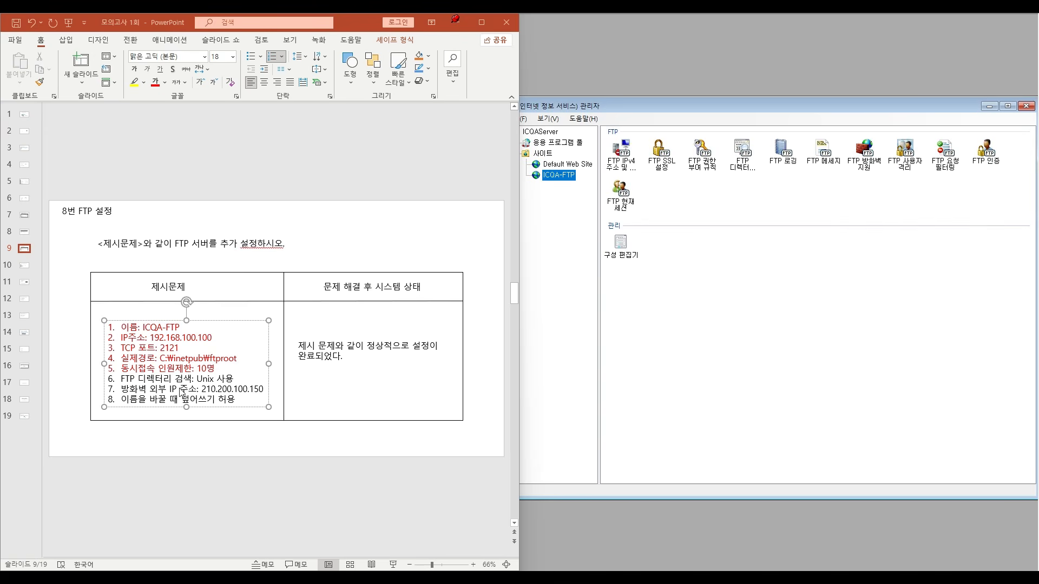
- Color the FTP 디렉터리 검색: Unix 사용 requirement on the slide red
{"action": "left_click_drag", "start_coordinate": [119, 379], "coordinate": [237, 379]}
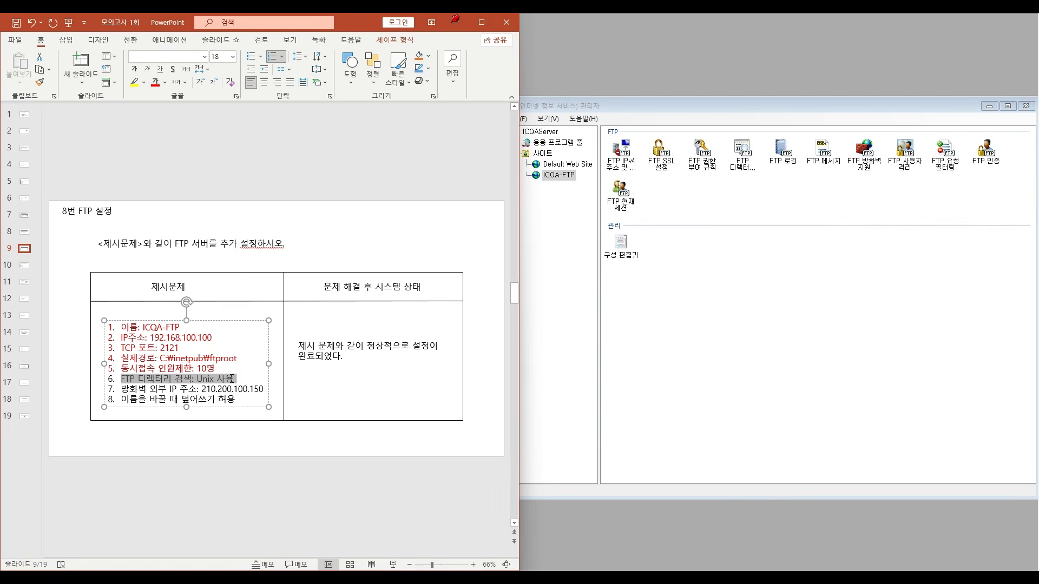
{"action": "left_click", "coordinate": [153, 83]}
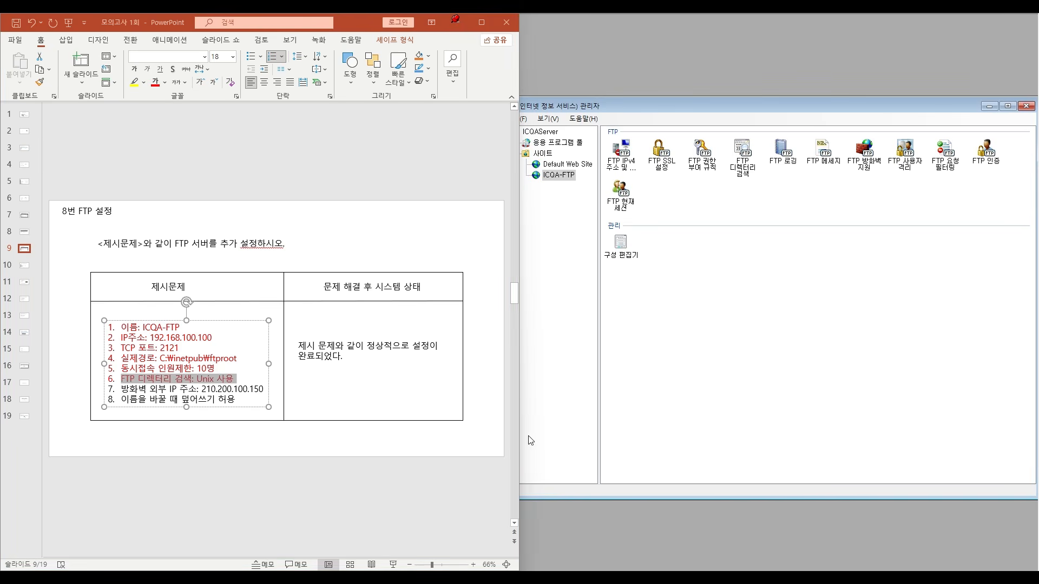
{"action": "left_click", "coordinate": [328, 396]}
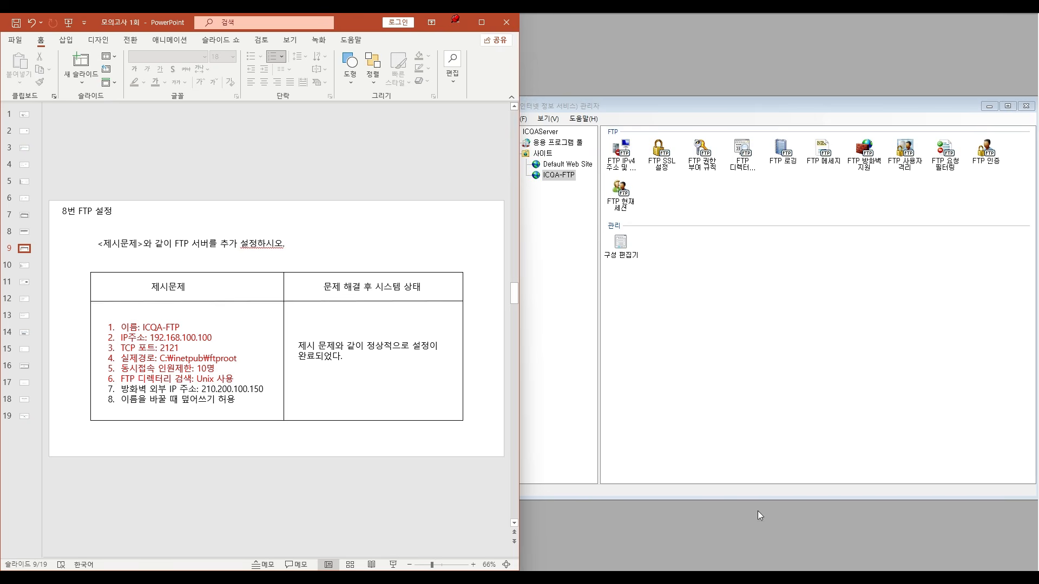
- Set the external IP address in the site's FTP 방화벽 지원 settings to 210.200.100.150 and save the change
{"action": "left_click", "coordinate": [864, 156]}
{"action": "double_click", "coordinate": [864, 158]}
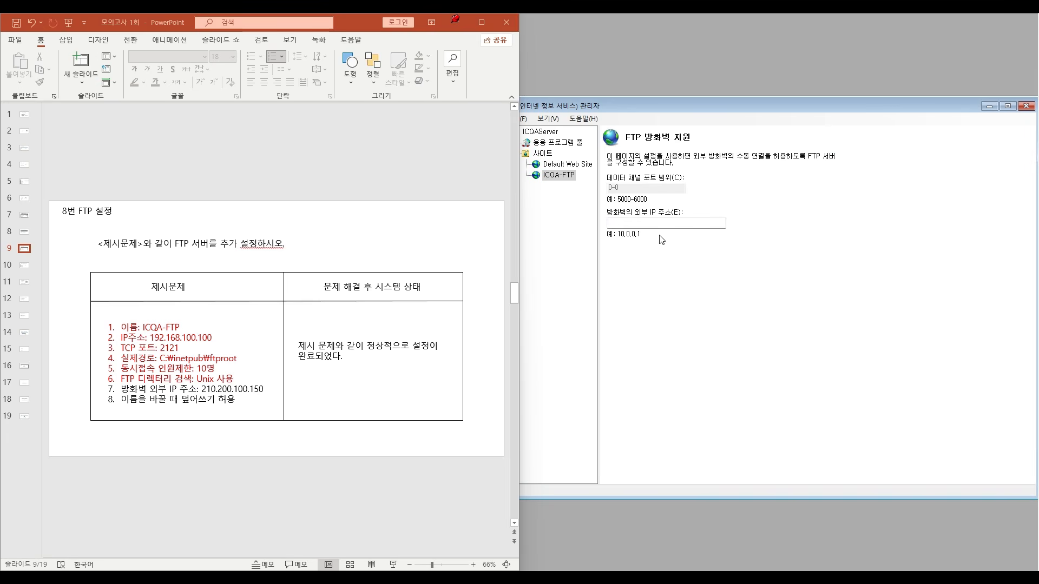
{"action": "left_click", "coordinate": [626, 224]}
{"action": "type", "text": "210.200.100.150"}
{"action": "left_click", "coordinate": [562, 177]}
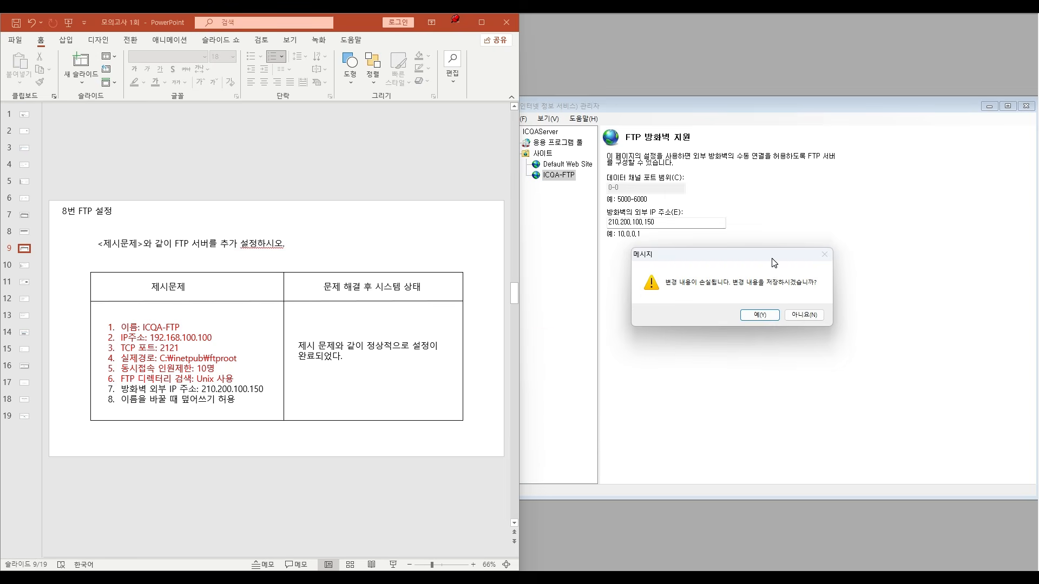
{"action": "left_click", "coordinate": [756, 318]}
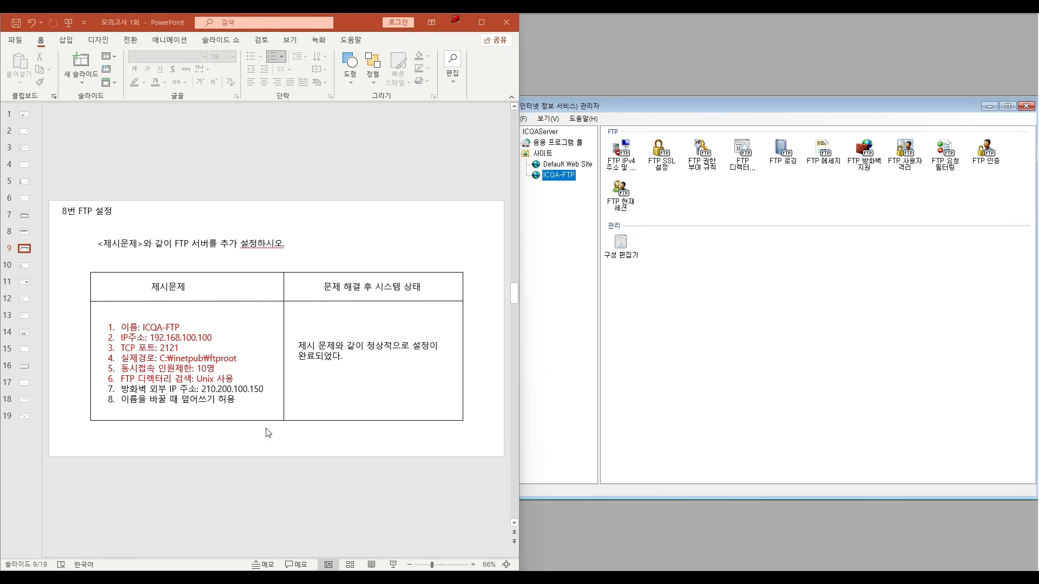
- Color the 방화벽 외부 IP 주소 requirement on the slide red
{"action": "left_click", "coordinate": [140, 398]}
{"action": "left_click_drag", "start_coordinate": [121, 388], "coordinate": [265, 390]}
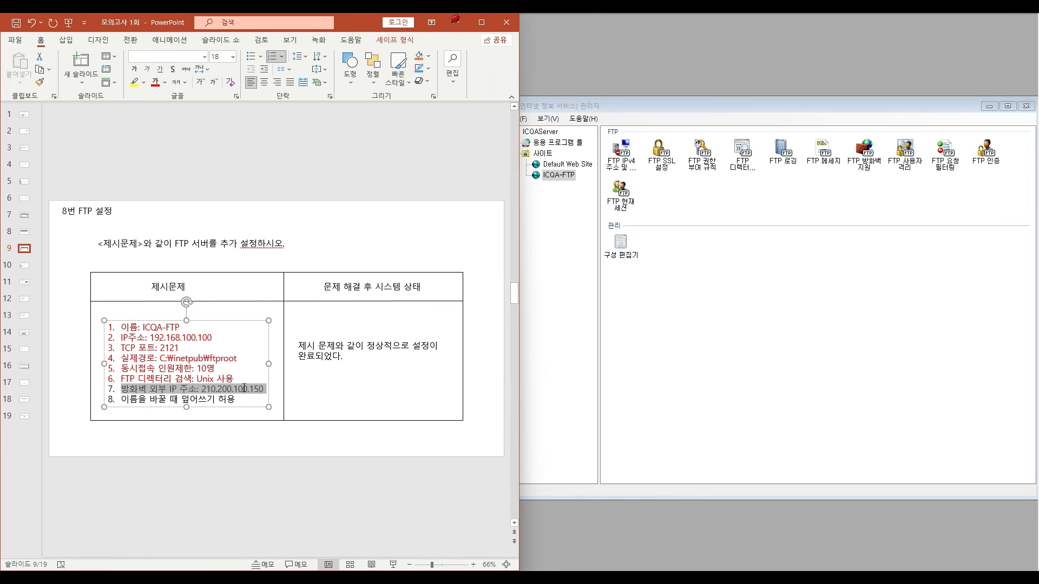
{"action": "left_click", "coordinate": [154, 82]}
{"action": "left_click", "coordinate": [234, 358]}
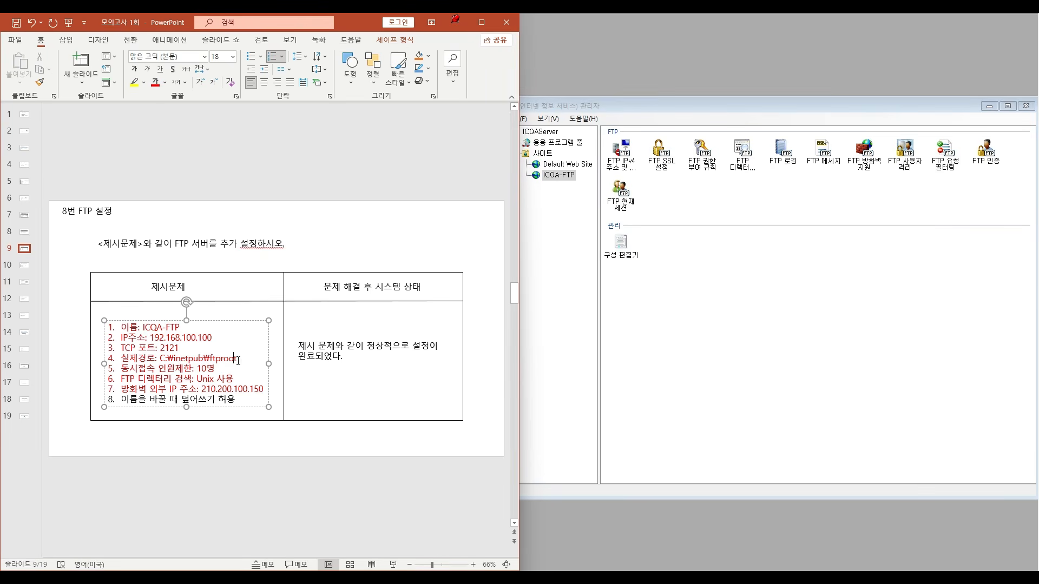
{"action": "left_click", "coordinate": [329, 225]}
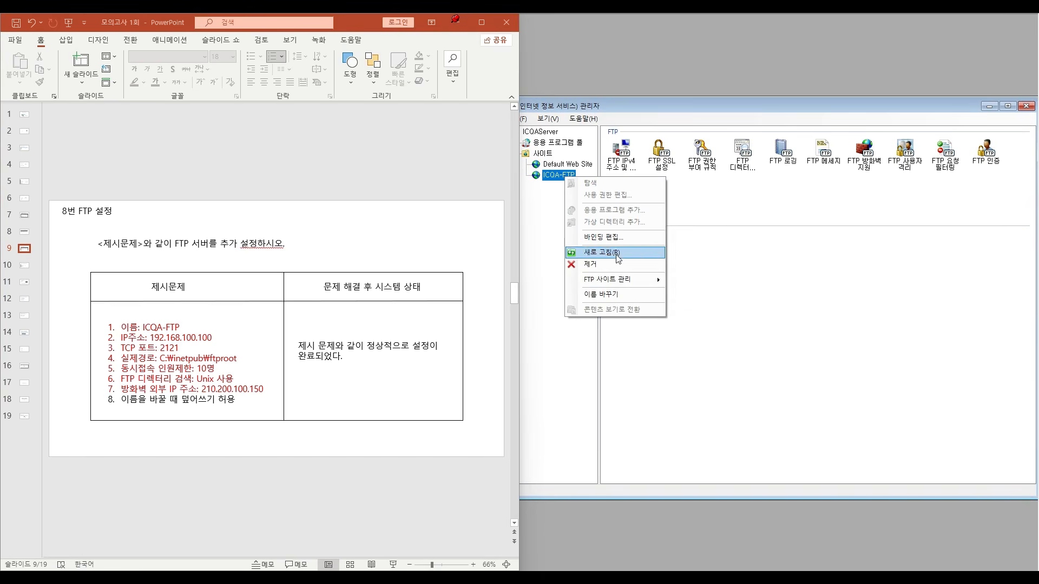
- In the ICQA-FTP site's advanced settings (고급 설정), set 이름을 바꿀 때 덮어쓰기 허용 to True and apply it
{"action": "mouse_move", "coordinate": [630, 278]}
{"action": "left_click", "coordinate": [697, 320]}
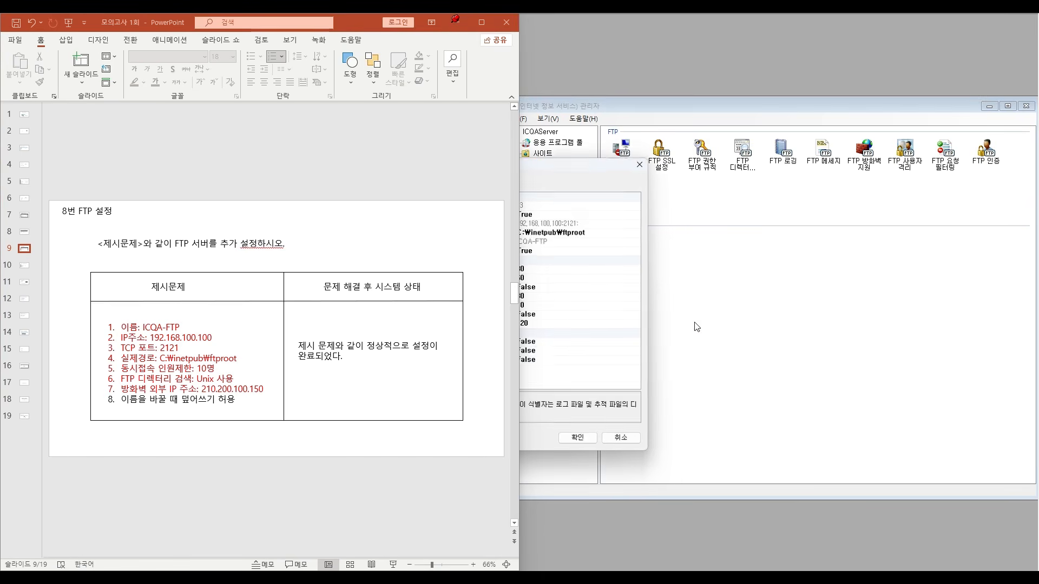
{"action": "left_click_drag", "start_coordinate": [577, 171], "coordinate": [777, 148]}
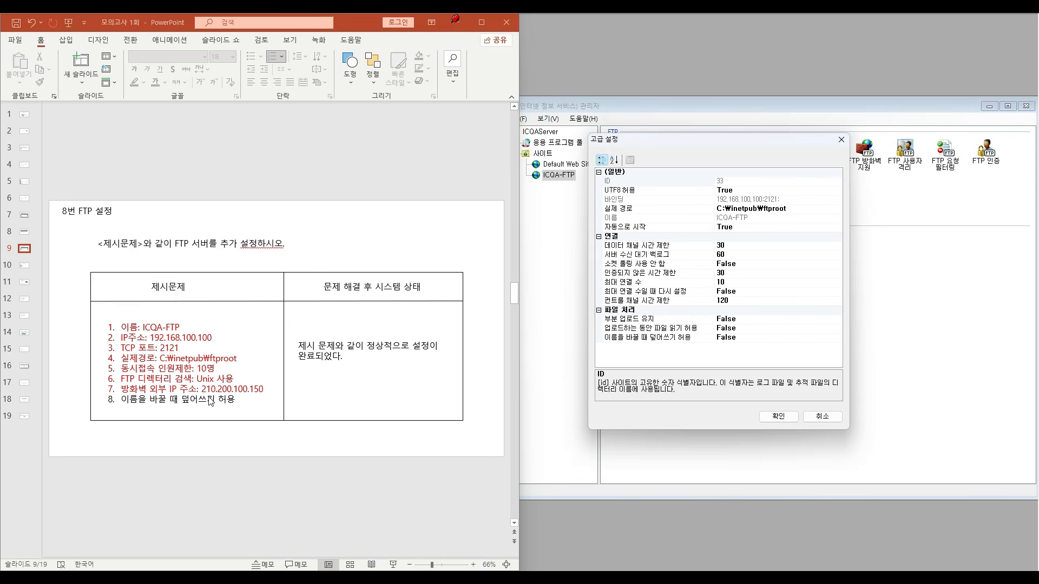
{"action": "left_click", "coordinate": [645, 340]}
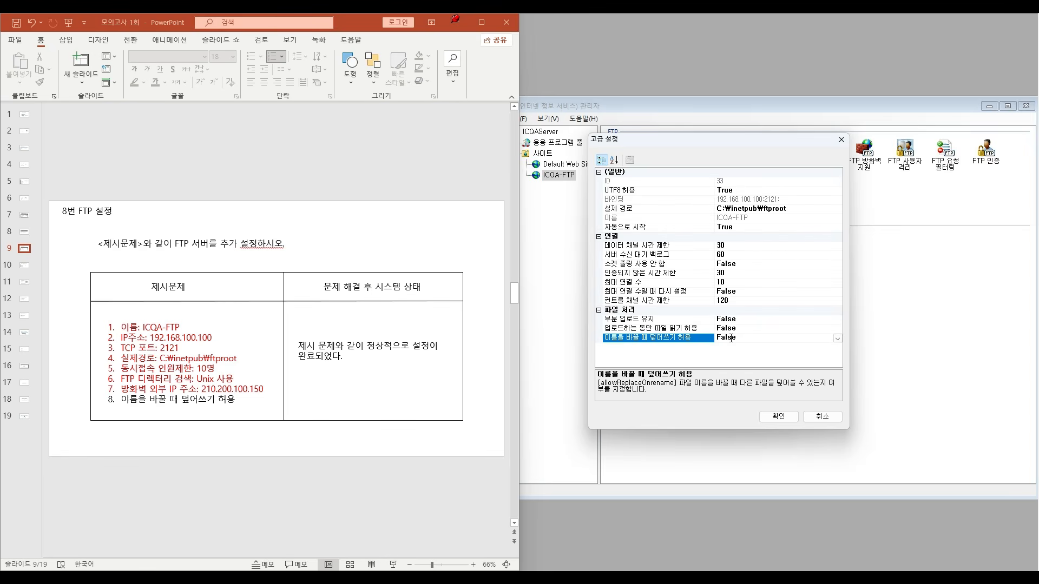
{"action": "left_click", "coordinate": [837, 338]}
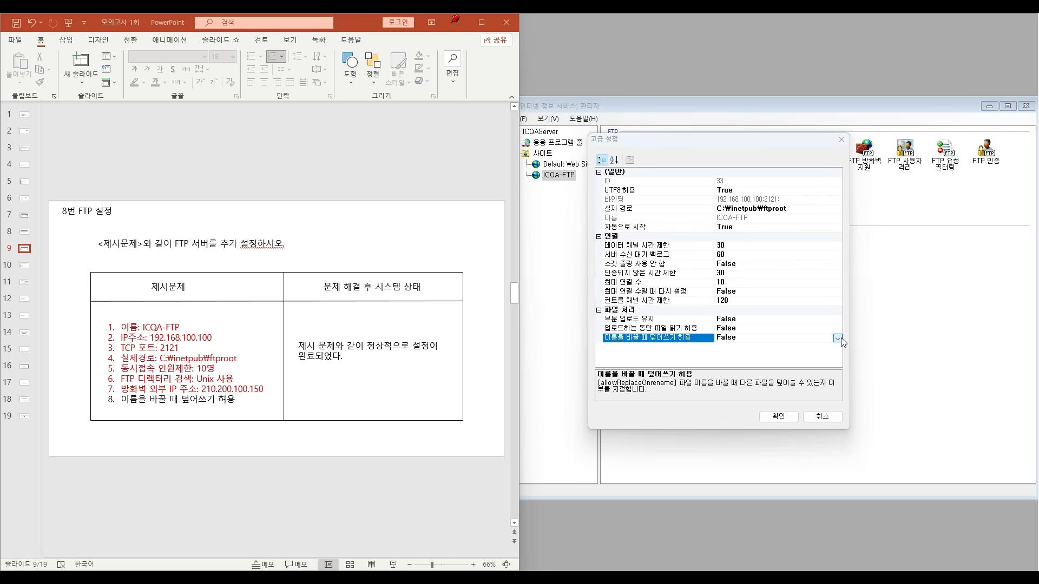
{"action": "left_click", "coordinate": [724, 348]}
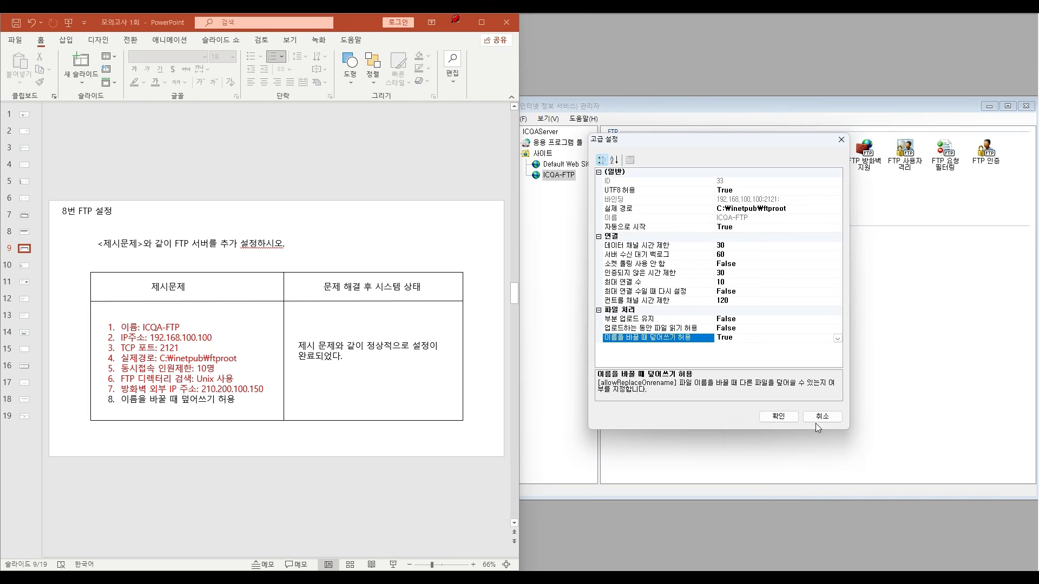
{"action": "left_click", "coordinate": [778, 417]}
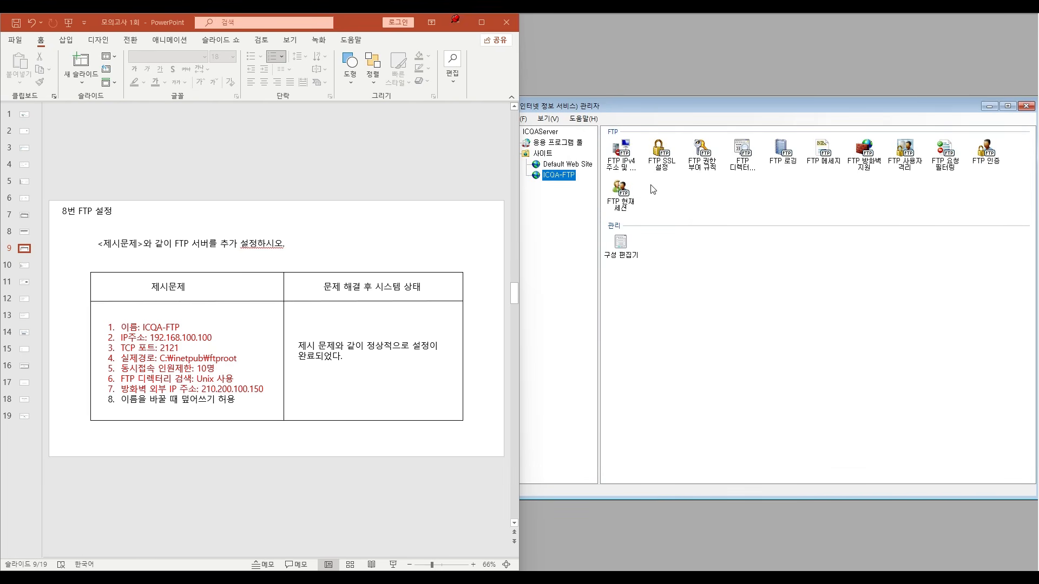
- Color the 이름을 바꿀 때 덮어쓰기 허용 requirement on the slide red and close the Internet Information Services manager
{"action": "left_click", "coordinate": [153, 400]}
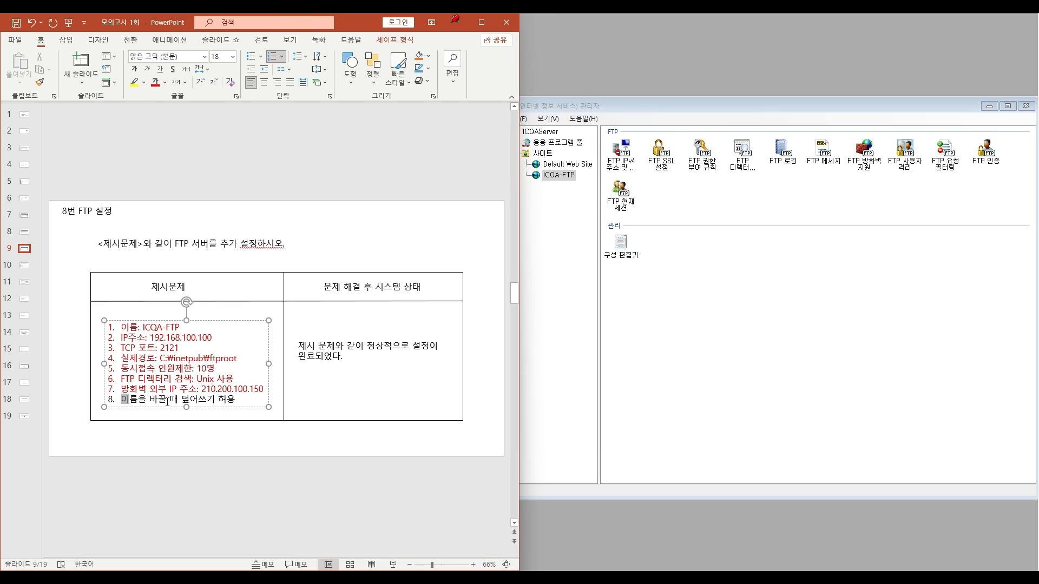
{"action": "left_click_drag", "start_coordinate": [117, 402], "coordinate": [239, 400]}
{"action": "left_click", "coordinate": [152, 83]}
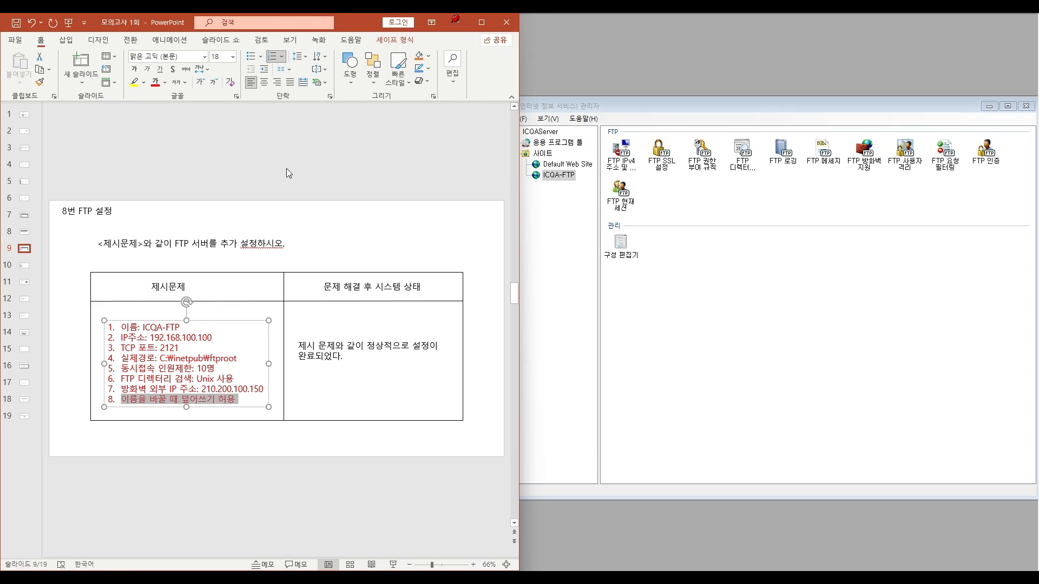
{"action": "left_click", "coordinate": [880, 384]}
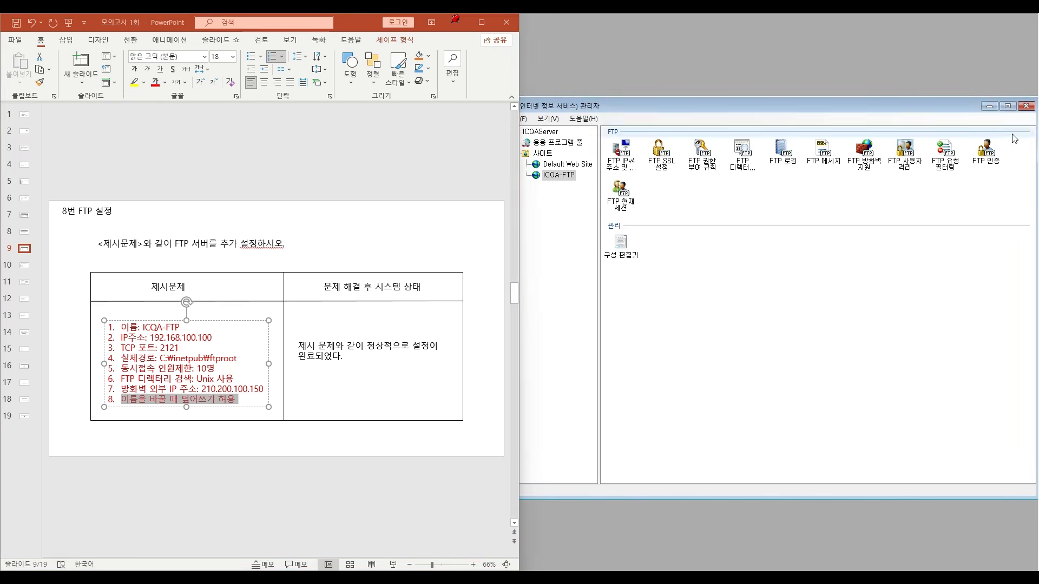
{"action": "left_click", "coordinate": [1026, 106]}
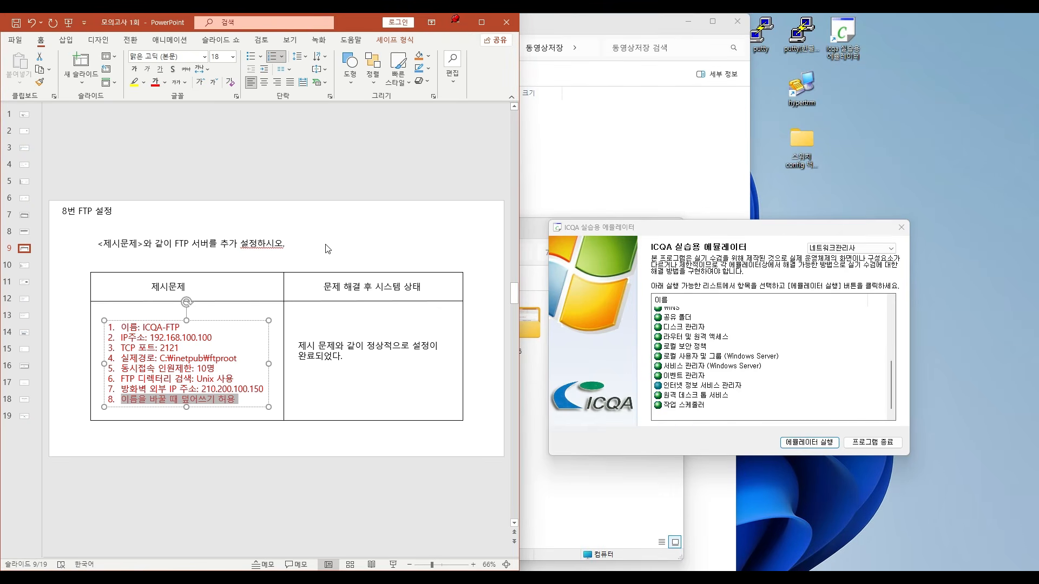
{"action": "left_click", "coordinate": [216, 230]}
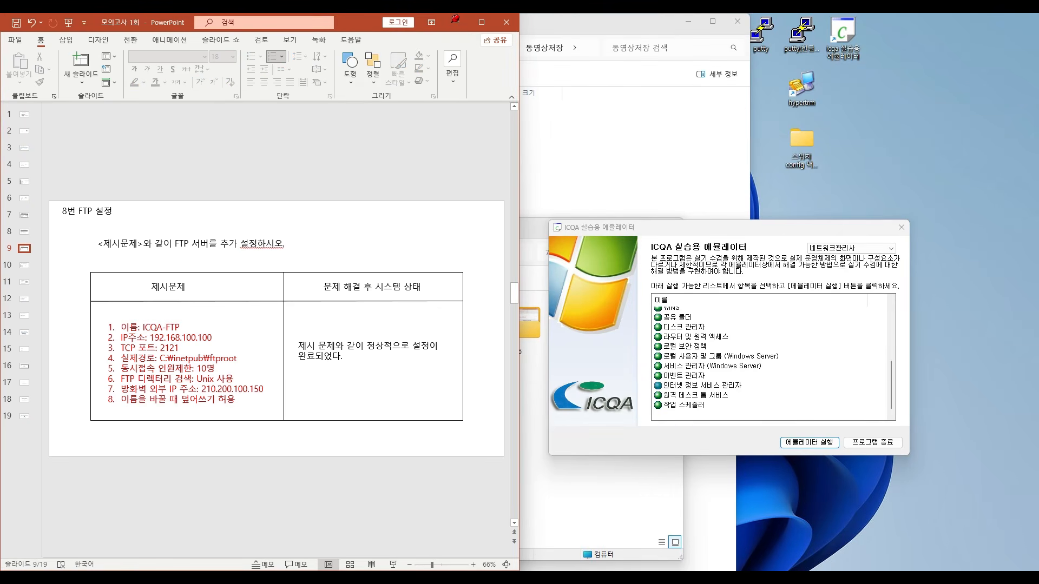
- Bring up slide 10 (9번 계정설정) in PowerPoint and place its window beside the ICQA emulator
{"action": "left_click", "coordinate": [482, 22]}
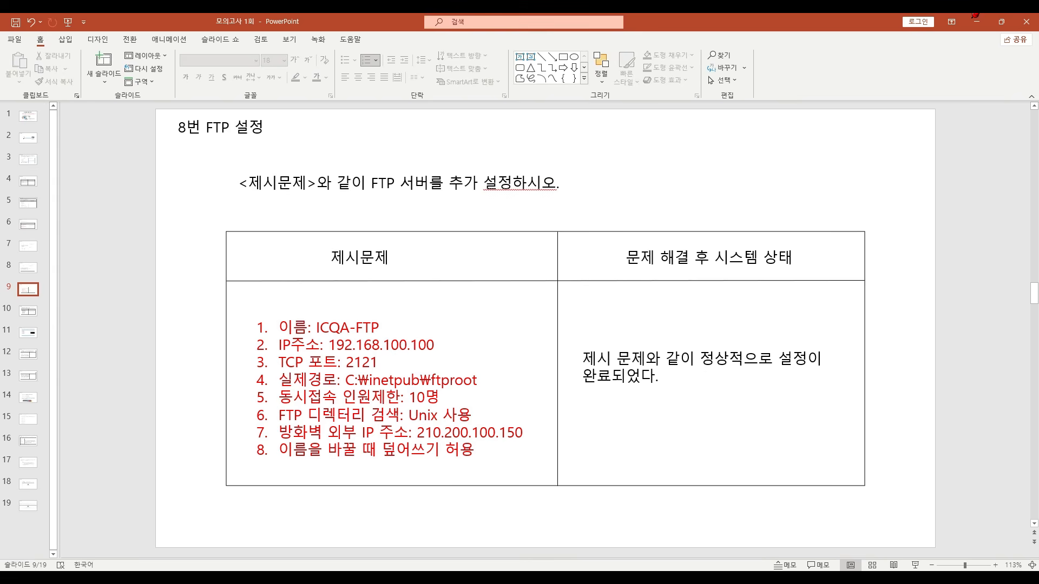
{"action": "scroll", "coordinate": [869, 432], "scroll_direction": "down", "scroll_amount": 1}
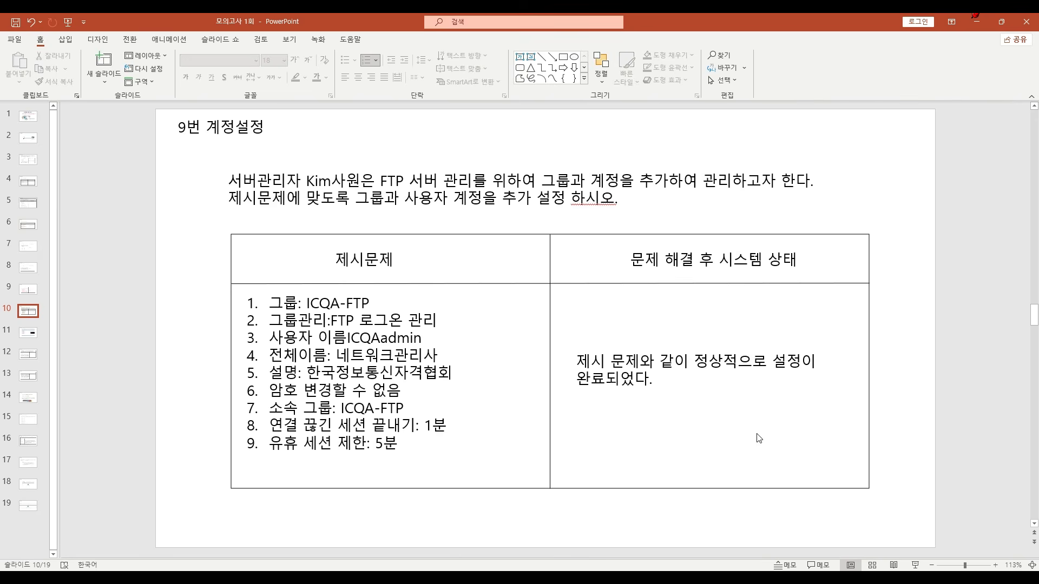
{"action": "key", "text": "super+Left"}
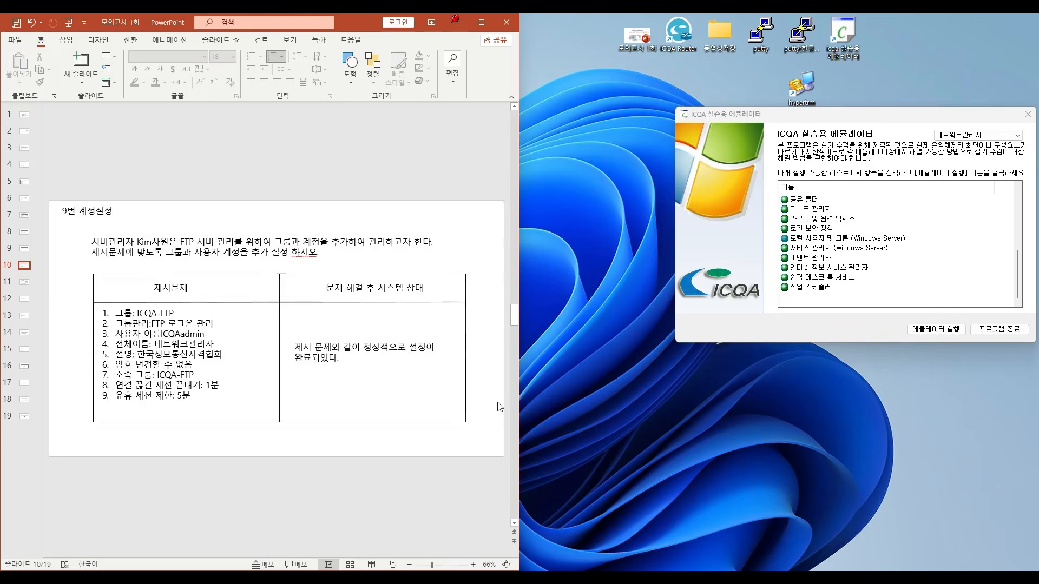
{"action": "scroll", "coordinate": [484, 390], "scroll_direction": "up", "scroll_amount": 1}
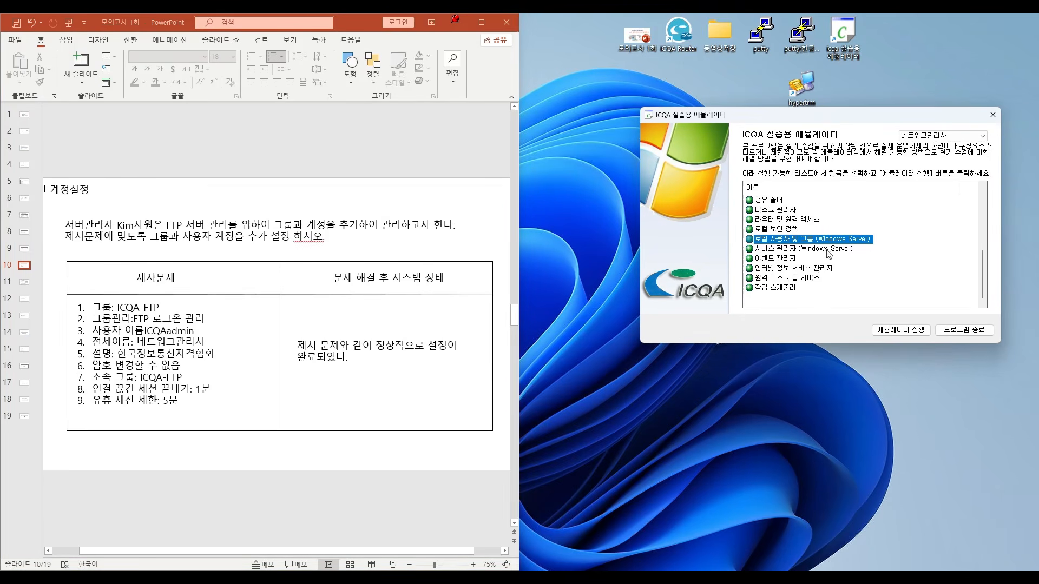
- Run the 로컬 사용자 및 그룹 (Windows Server) emulator and start creating a new group under 그룹
{"action": "left_click", "coordinate": [874, 331]}
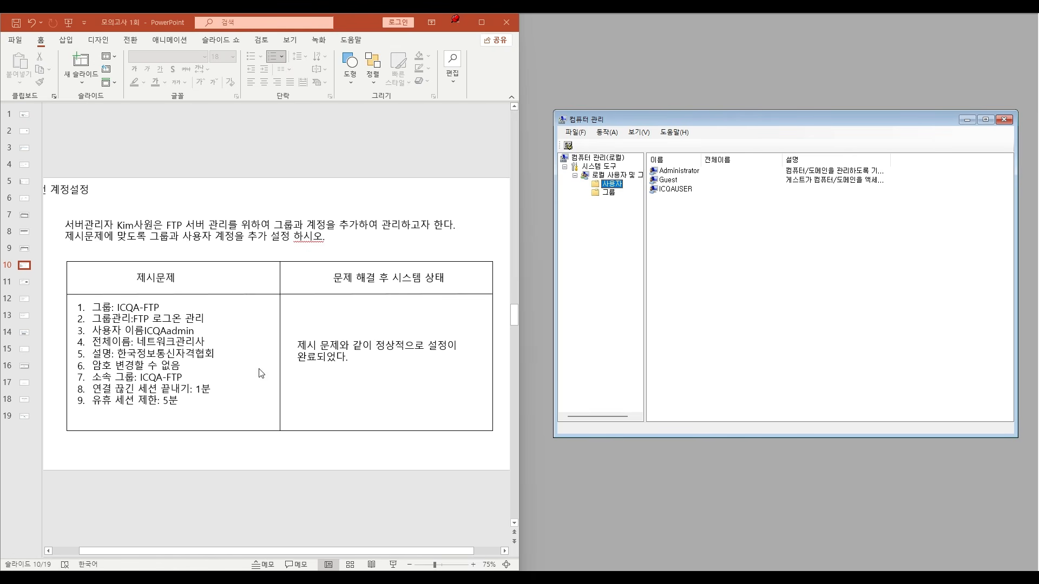
{"action": "left_click", "coordinate": [608, 192]}
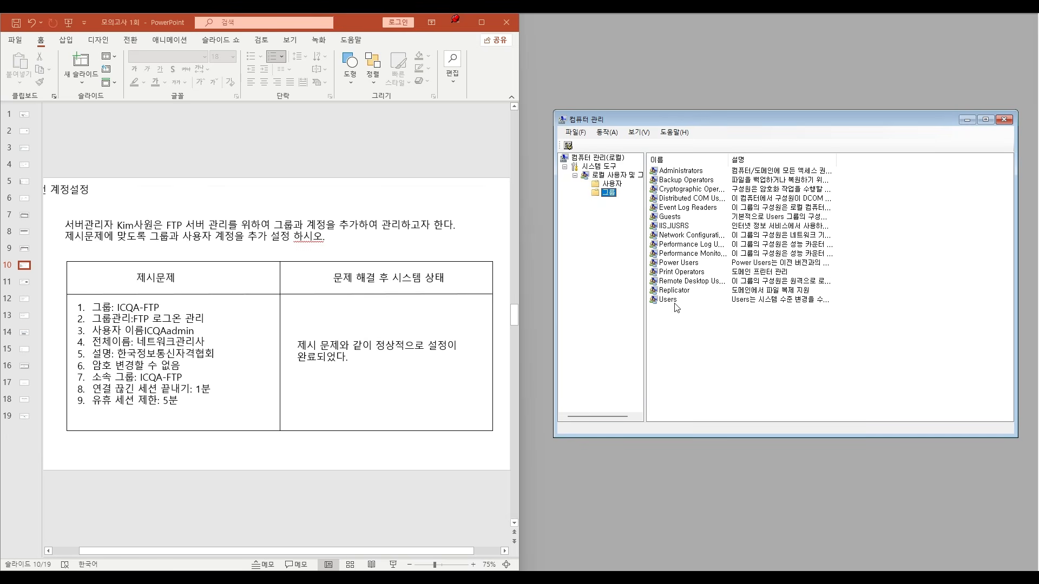
{"action": "right_click", "coordinate": [735, 352]}
{"action": "left_click", "coordinate": [759, 357]}
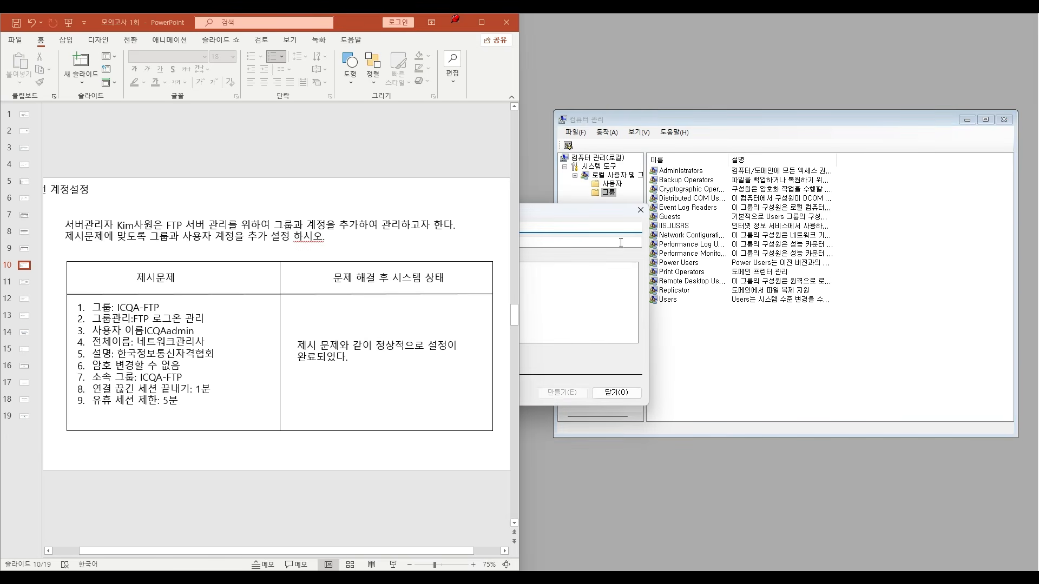
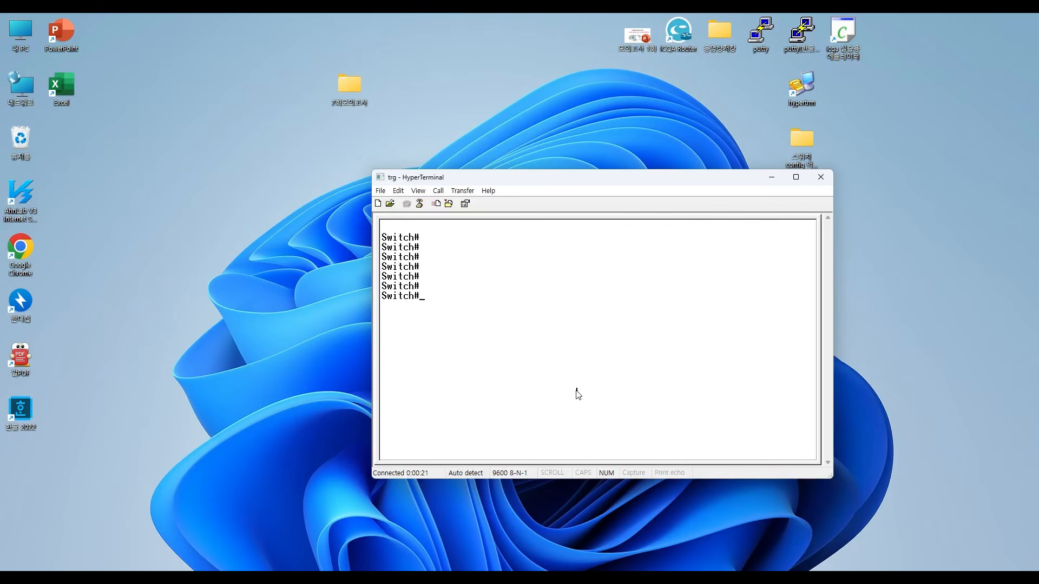
- Display the switch's running configuration with sh ru and page through it to the interface list
{"action": "left_click_drag", "start_coordinate": [601, 185], "coordinate": [577, 186]}
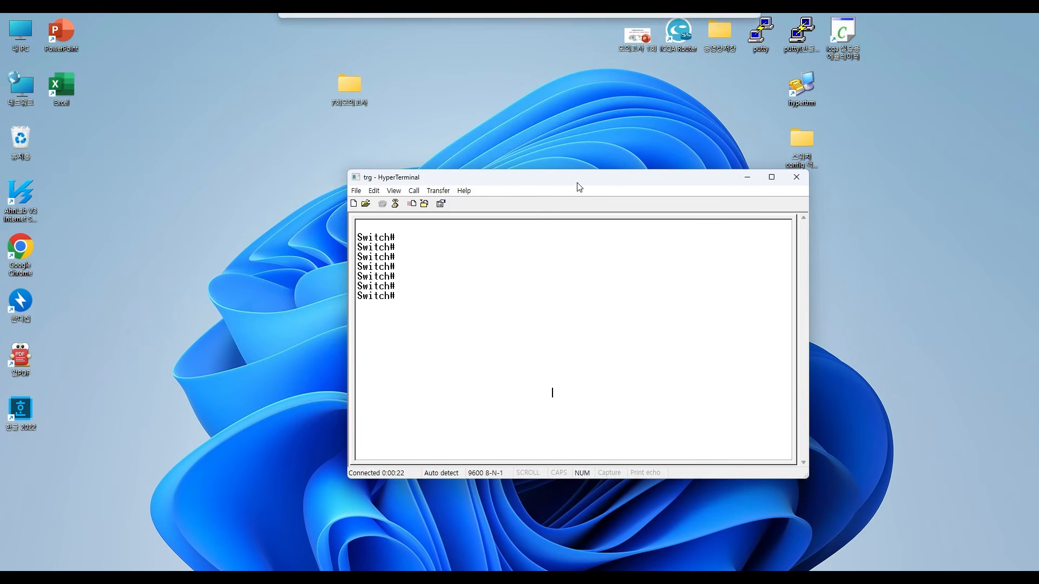
{"action": "key", "text": "Return"}
{"action": "key", "text": "Return"}
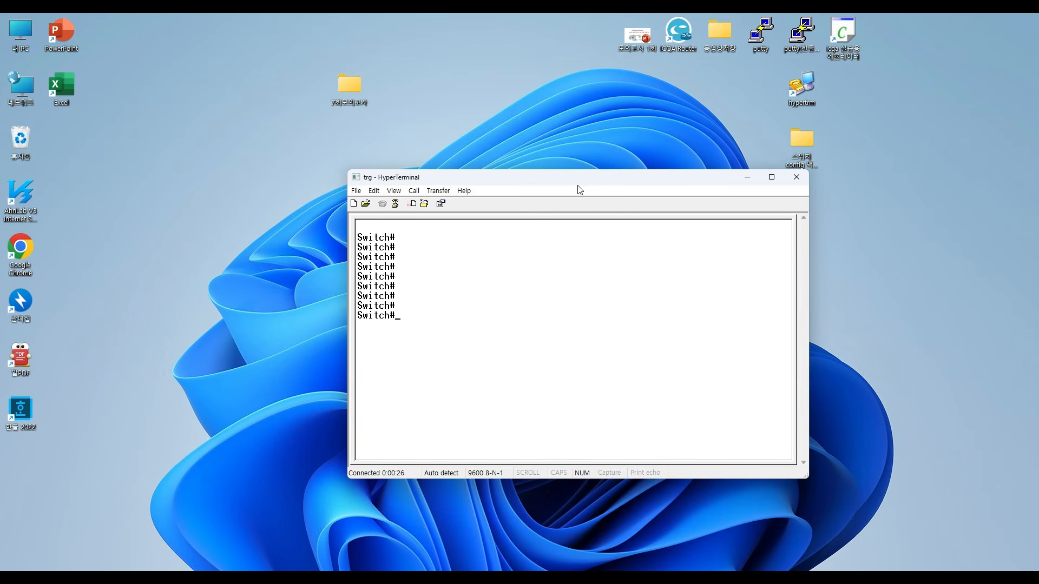
{"action": "key", "text": "Return"}
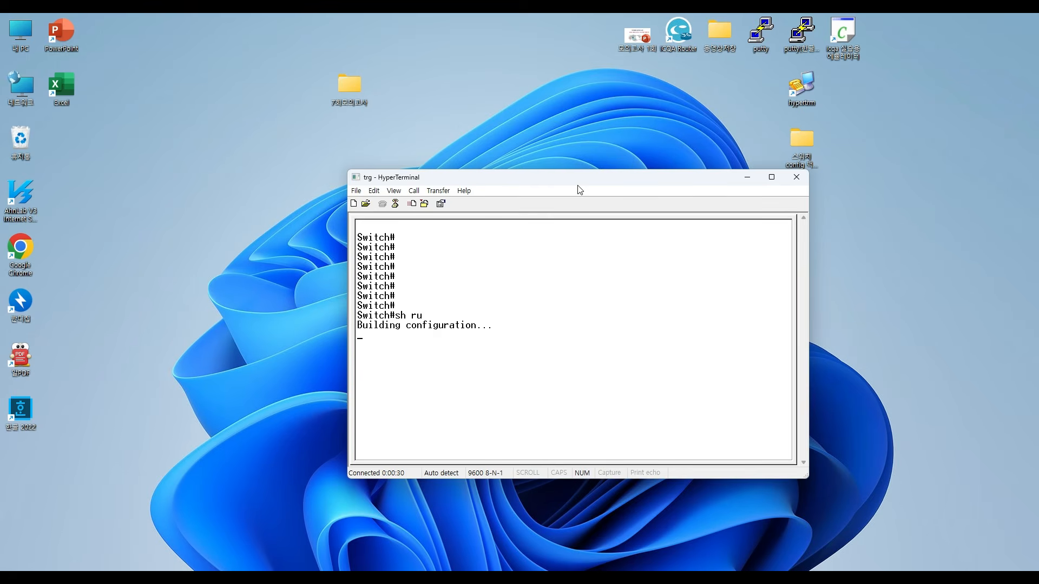
{"action": "key", "text": "space"}
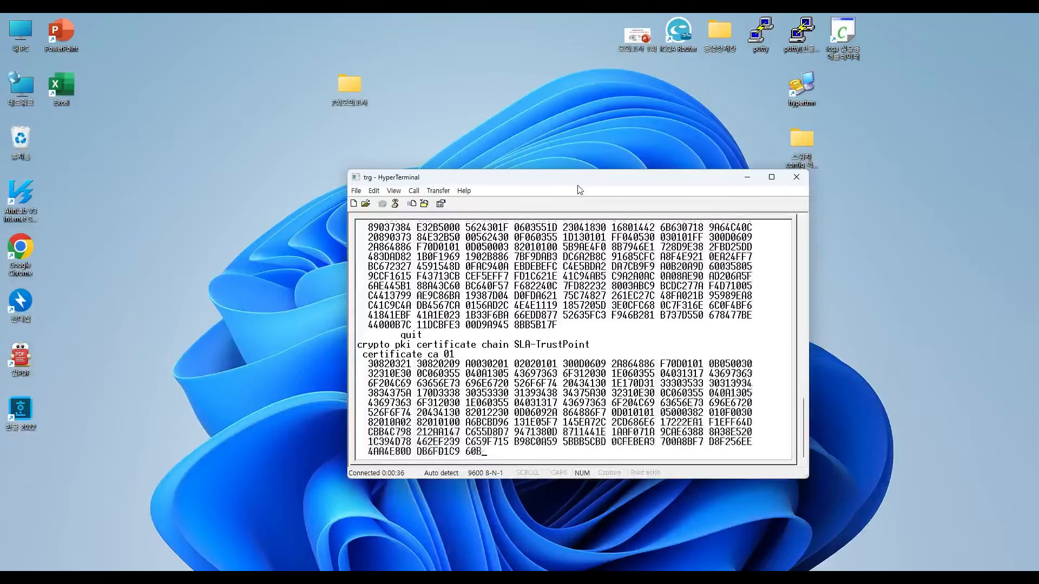
{"action": "key", "text": "space"}
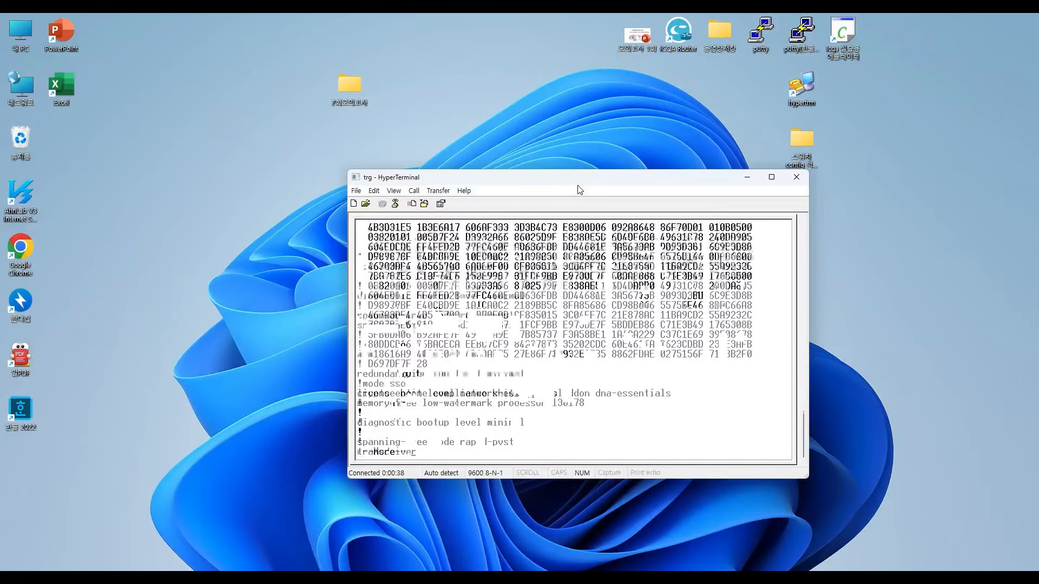
{"action": "key", "text": "space"}
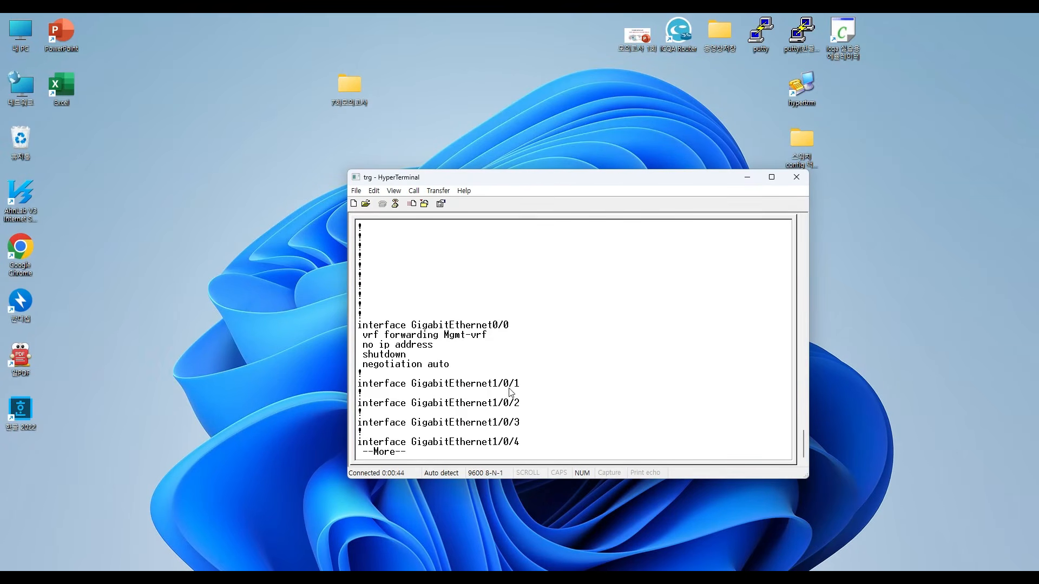
{"action": "key", "text": "space"}
{"action": "key", "text": "space"}
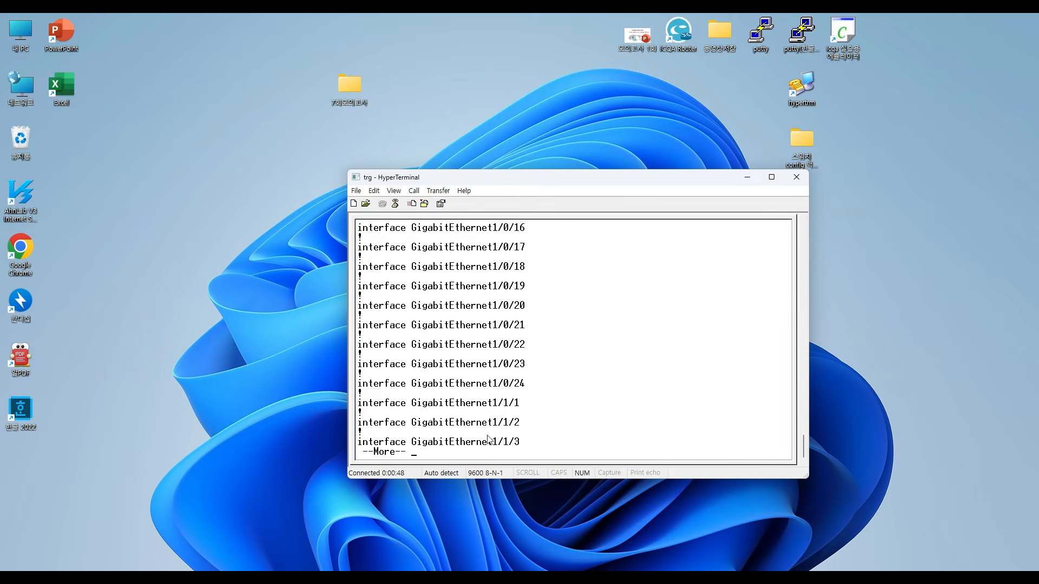
{"action": "key", "text": "space"}
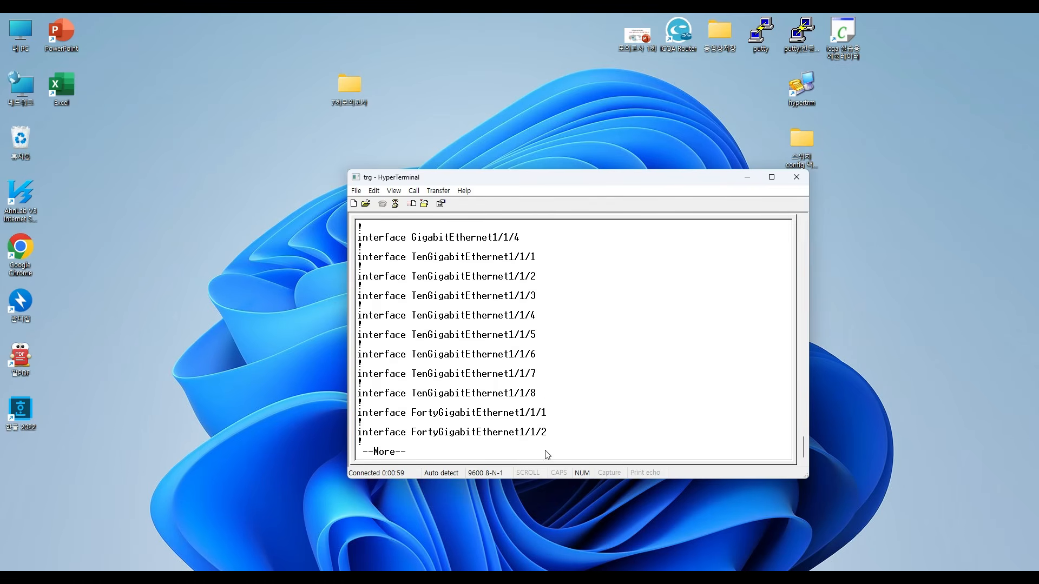
- Consult the LAN 10, 20 and 30 diagram on slide 14, finish the configuration listing and show the switch's VLANs with sh vlan
{"action": "key", "text": "alt+Tab"}
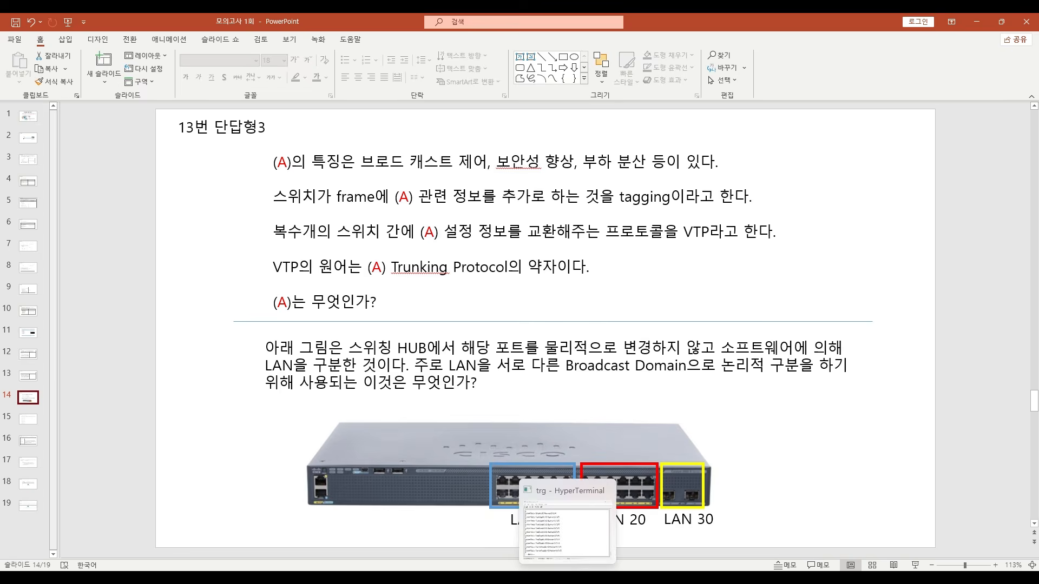
{"action": "left_click", "coordinate": [567, 578]}
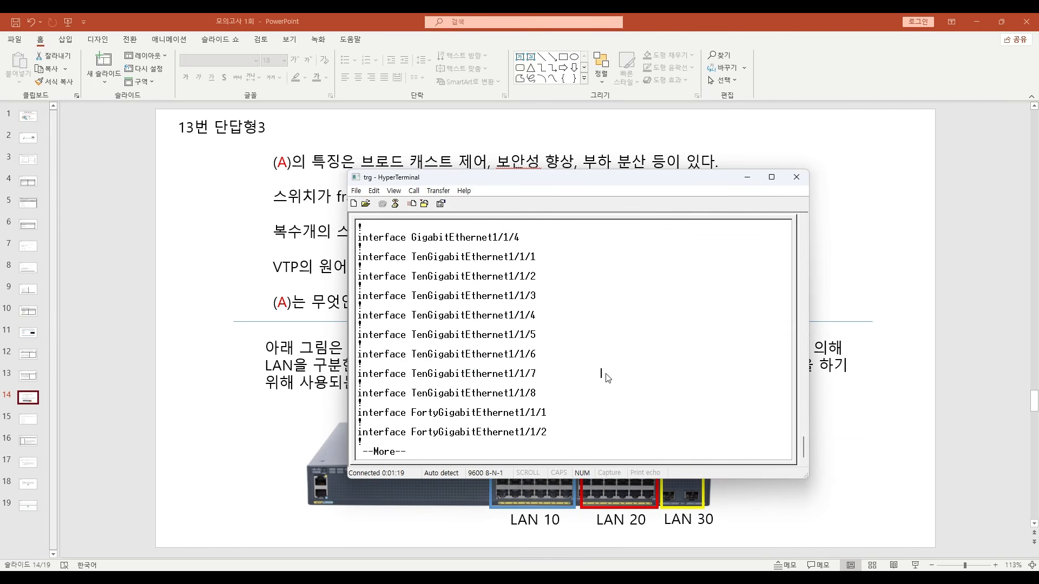
{"action": "key", "text": "space"}
{"action": "key", "text": "Return"}
{"action": "key", "text": "Return"}
{"action": "key", "text": "Return"}
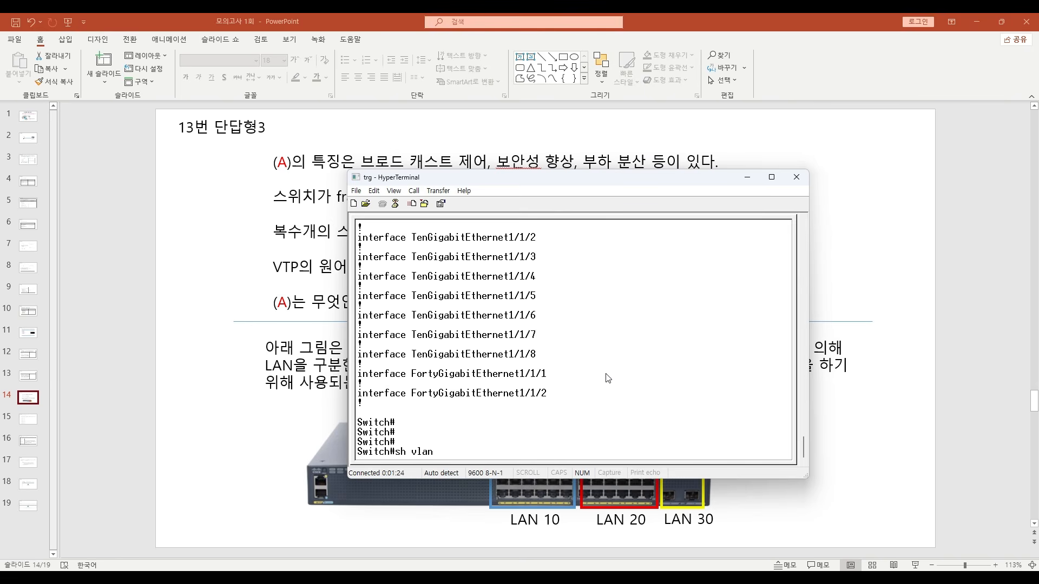
{"action": "type", "text": "sh vlan"}
{"action": "key", "text": "Return"}
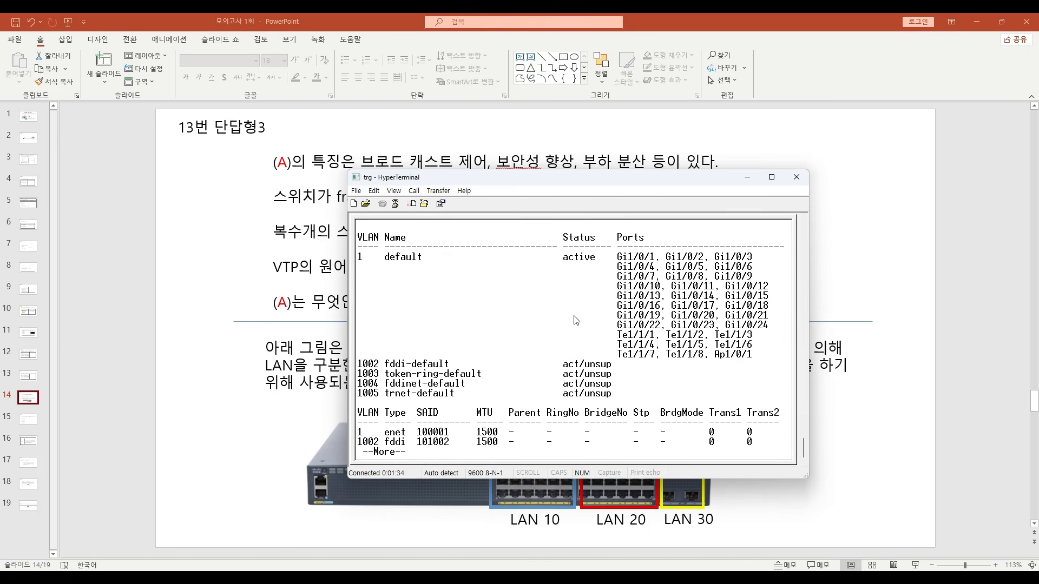
{"action": "key", "text": "q"}
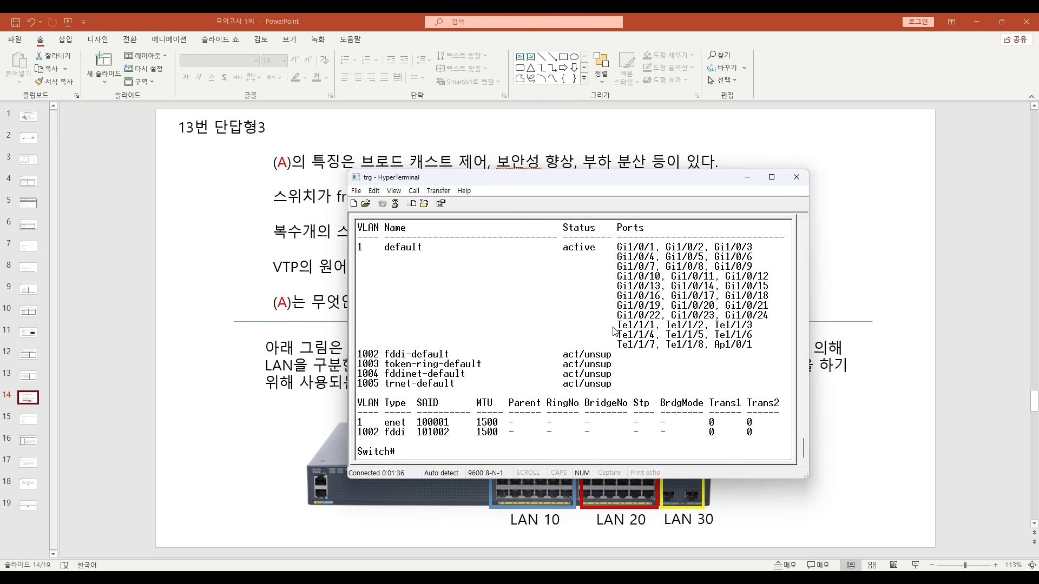
- Enter global configuration mode with conf t and create VLAN 10 on the switch, leaving its VLAN configuration mode
{"action": "key", "text": "Return"}
{"action": "key", "text": "Return"}
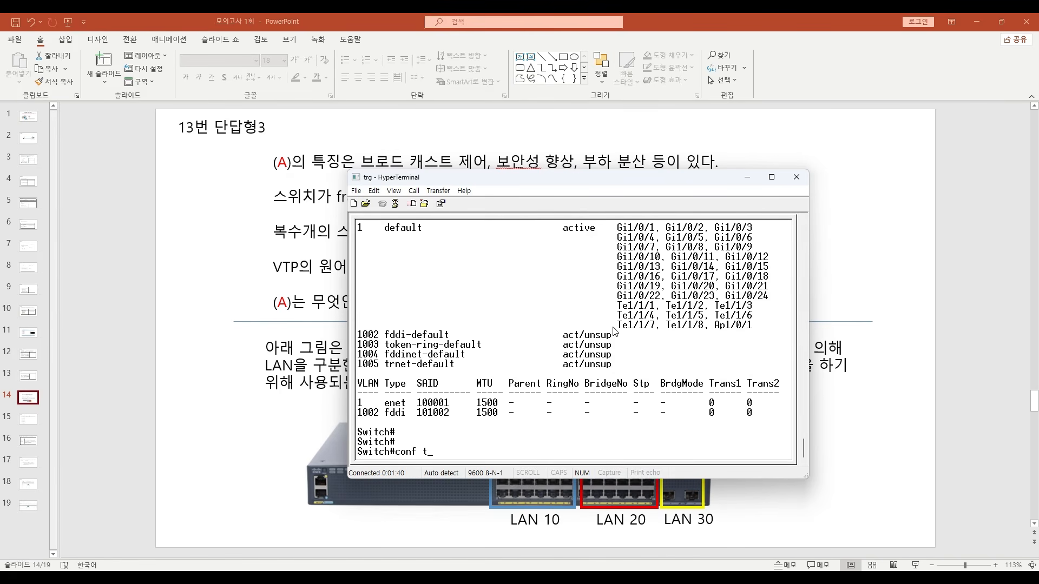
{"action": "type", "text": "conf t"}
{"action": "key", "text": "Return"}
{"action": "key", "text": "Return"}
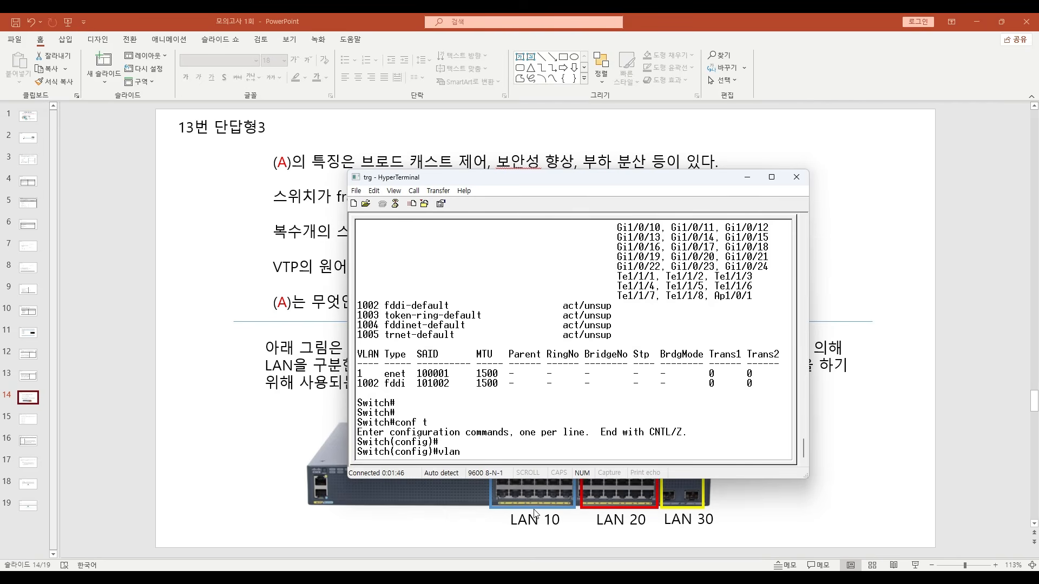
{"action": "type", "text": "vlan 10"}
{"action": "key", "text": "Return"}
{"action": "key", "text": "Return"}
{"action": "key", "text": "Return"}
{"action": "type", "text": "exit"}
{"action": "key", "text": "Return"}
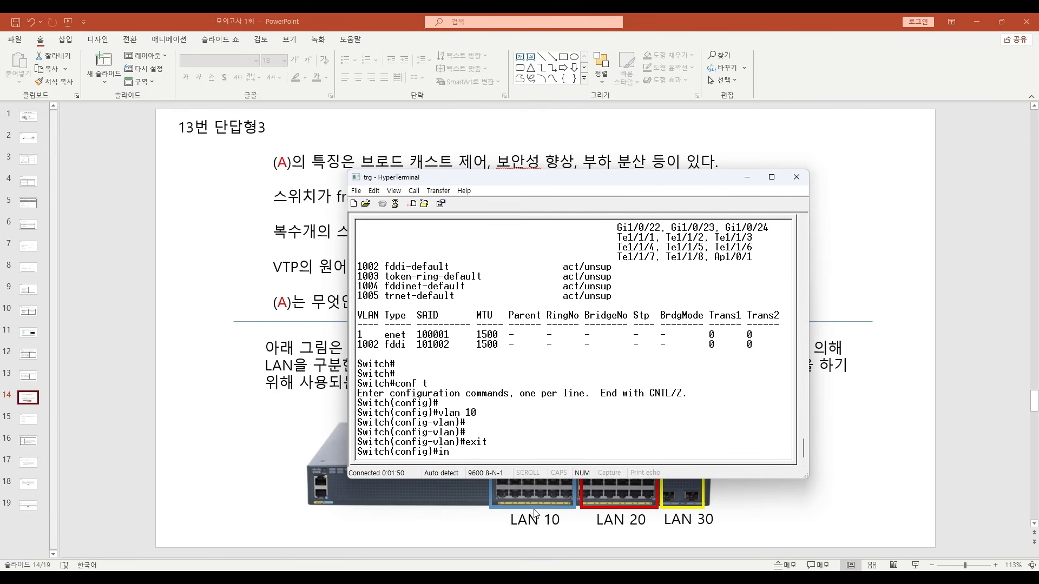
- Create VLAN 20 on the switch and exit back to global configuration mode
{"action": "type", "text": "vlan 20"}
{"action": "key", "text": "Return"}
{"action": "key", "text": "Return"}
{"action": "key", "text": "Return"}
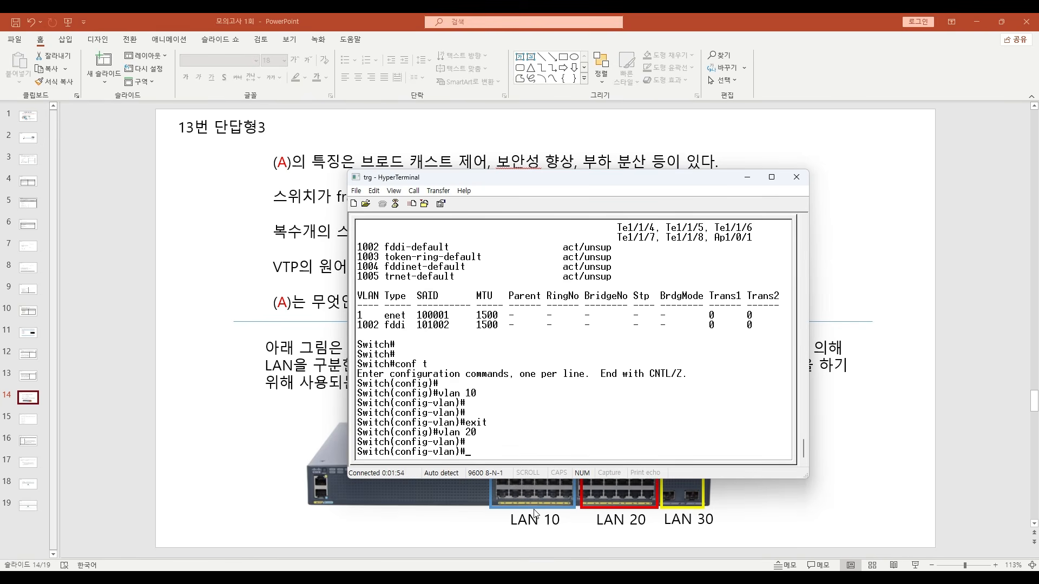
{"action": "type", "text": "e"}
{"action": "type", "text": "exit"}
{"action": "key", "text": "Return"}
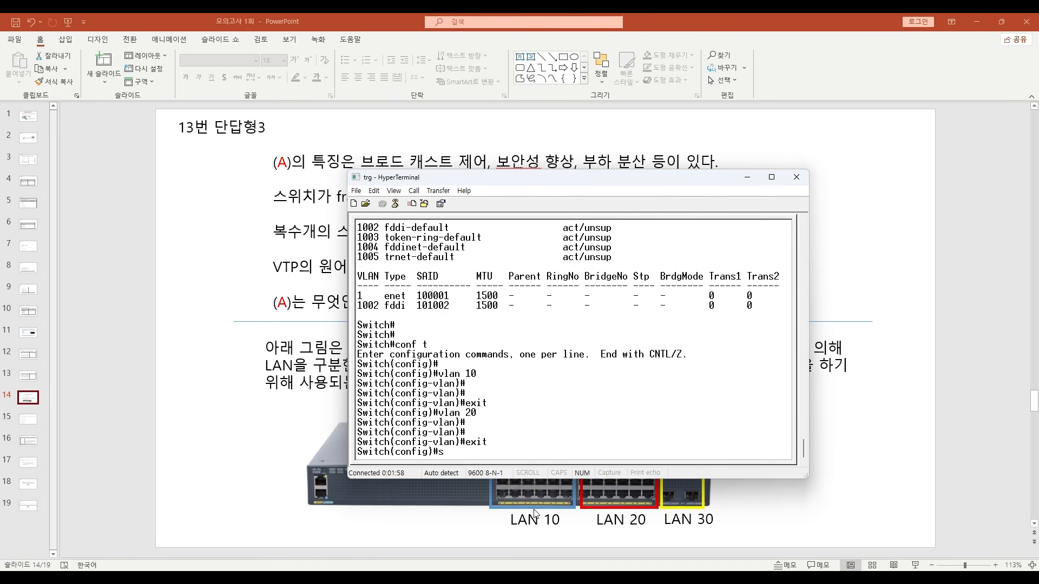
- Create VLAN 30 on the switch and exit back to global configuration mode
{"action": "type", "text": "vlan 30"}
{"action": "key", "text": "Return"}
{"action": "key", "text": "Return"}
{"action": "key", "text": "Return"}
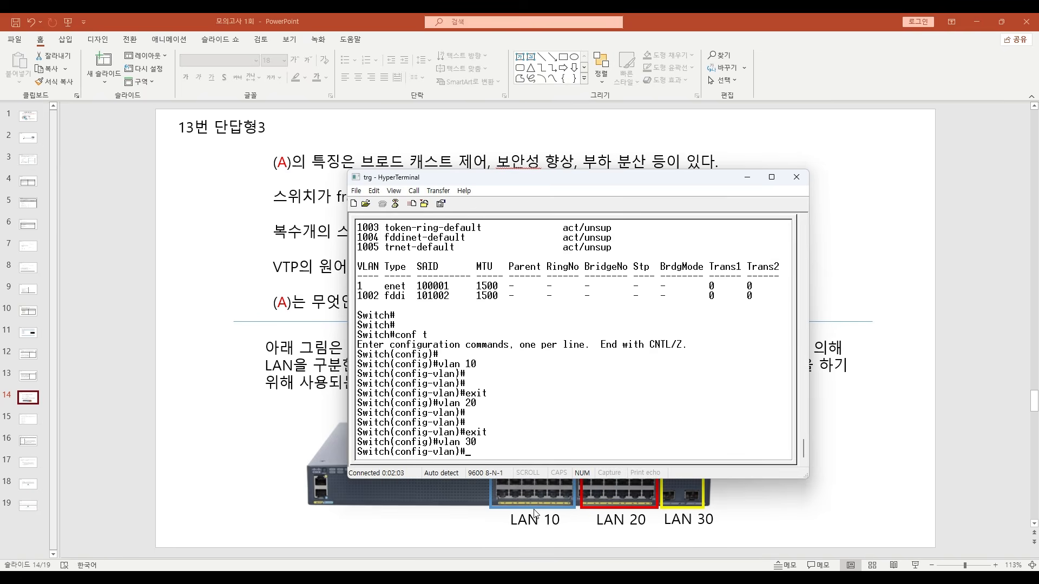
{"action": "type", "text": "exit"}
{"action": "key", "text": "Return"}
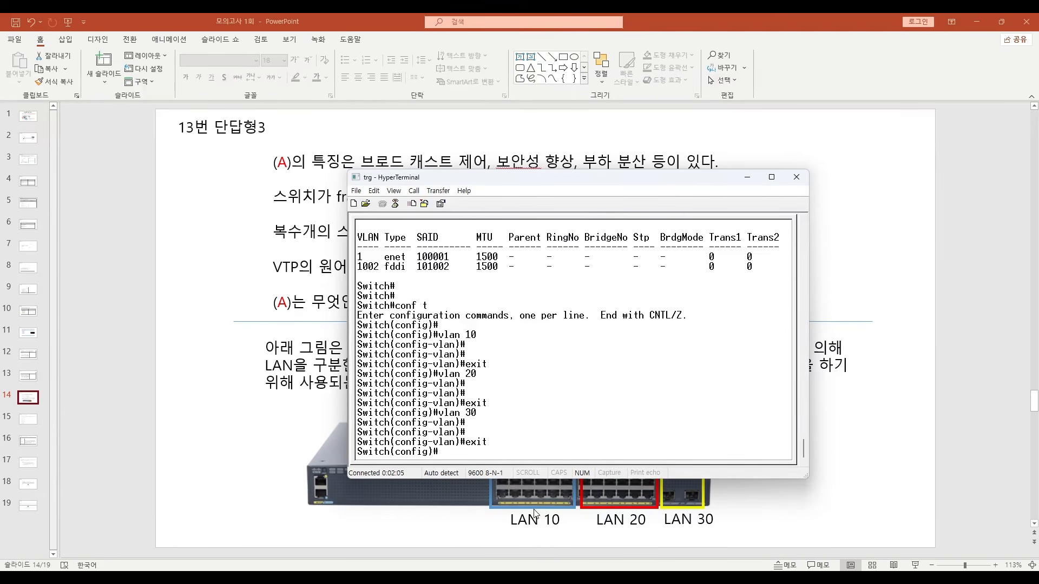
- Return to privileged mode and list the switch's VLANs again to check the newly created ones
{"action": "key", "text": "ctrl+z"}
{"action": "key", "text": "Return"}
{"action": "key", "text": "Return"}
{"action": "type", "text": "sh vl"}
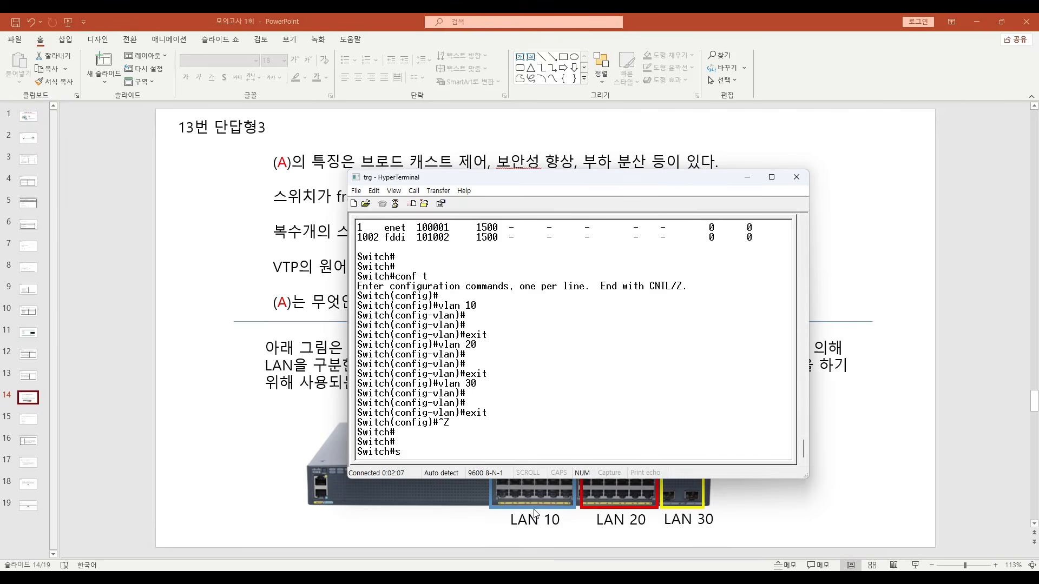
{"action": "key", "text": "Return"}
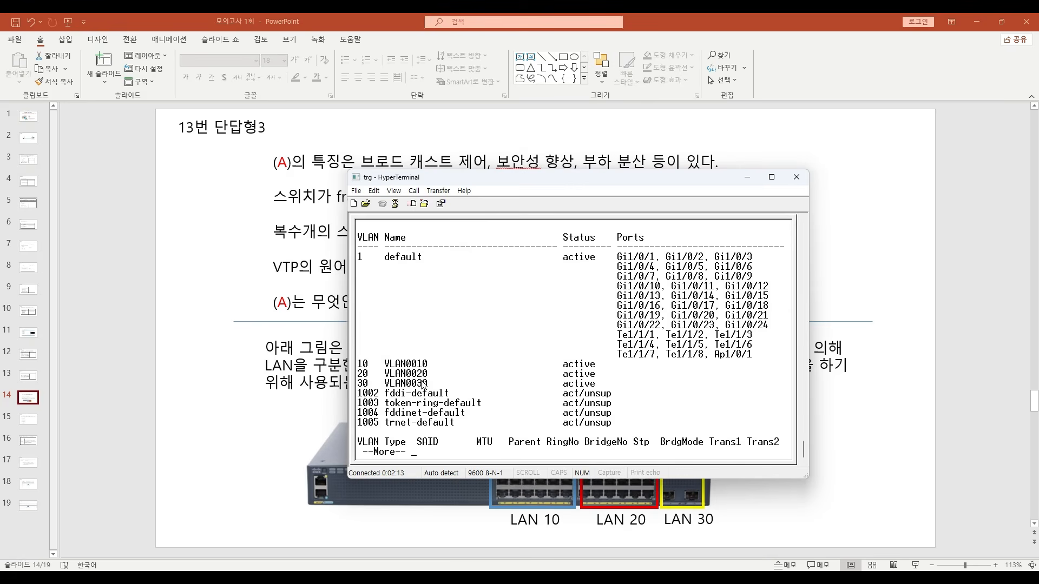
{"action": "key", "text": "q"}
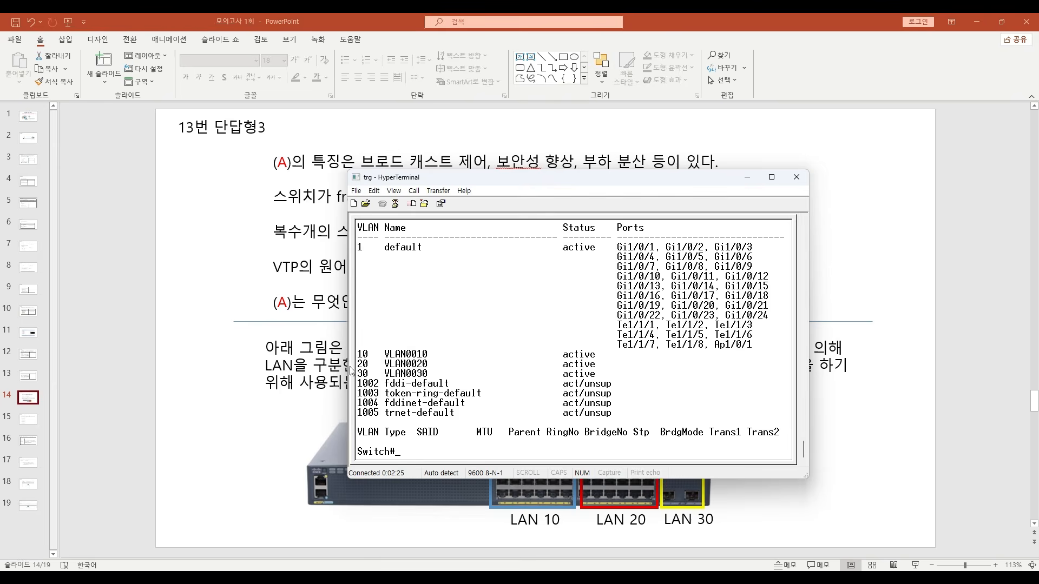
{"action": "key", "text": "Return"}
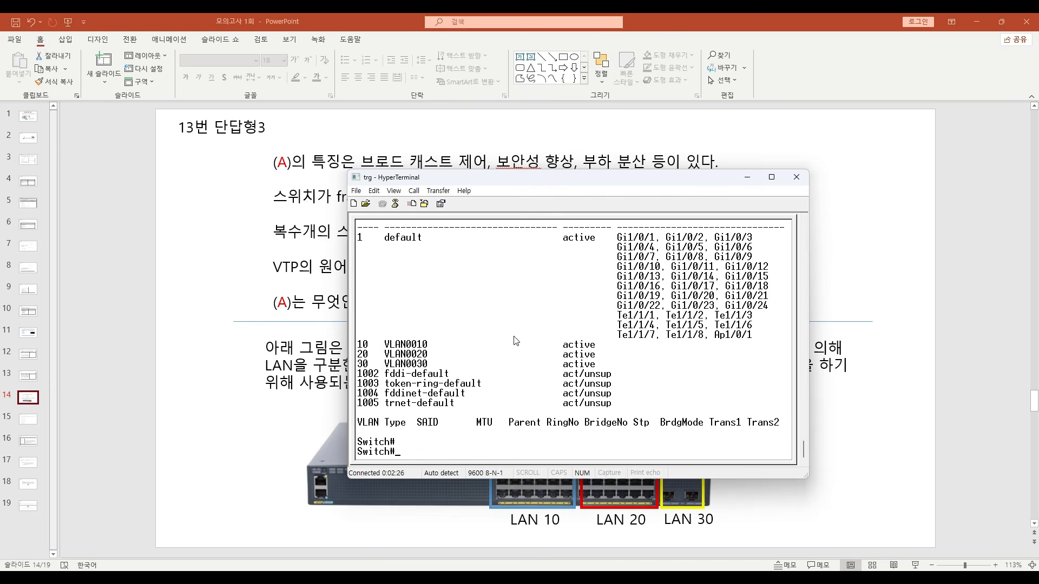
- Enter global configuration mode, enable interface VLAN 10 with no shutdown and exit the interface configuration
{"action": "key", "text": "Return"}
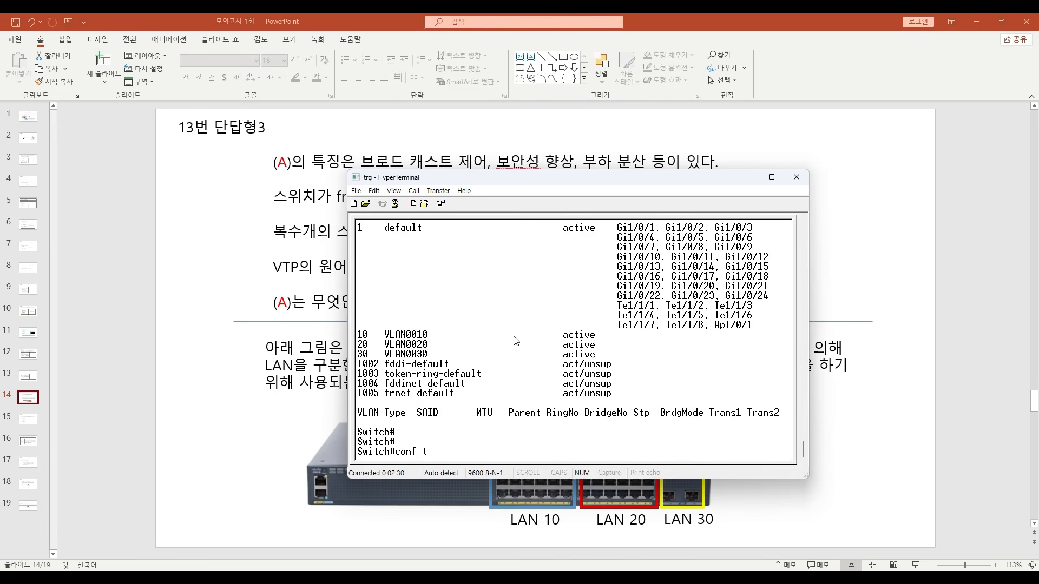
{"action": "type", "text": "conf t"}
{"action": "key", "text": "Return"}
{"action": "type", "text": "int vlan"}
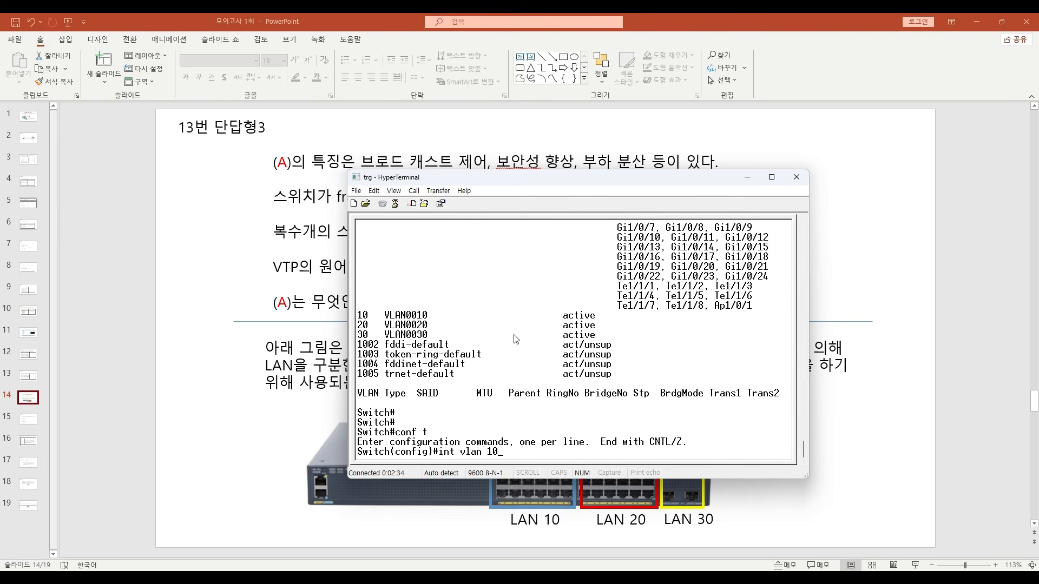
{"action": "type", "text": " 10"}
{"action": "key", "text": "Return"}
{"action": "type", "text": "nfig-if)#n"}
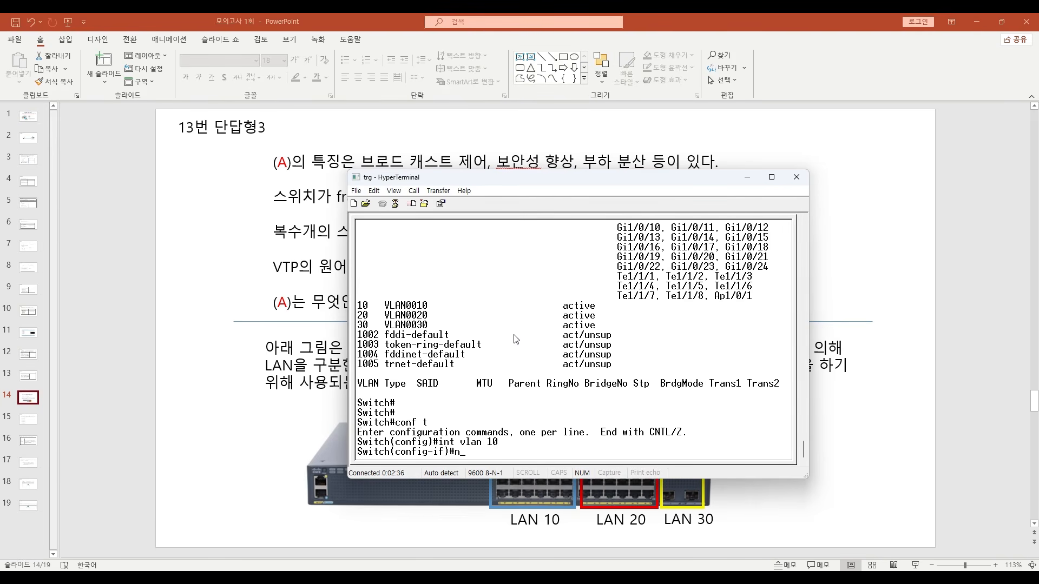
{"action": "type", "text": "o sh"}
{"action": "key", "text": "Tab"}
{"action": "key", "text": "Return"}
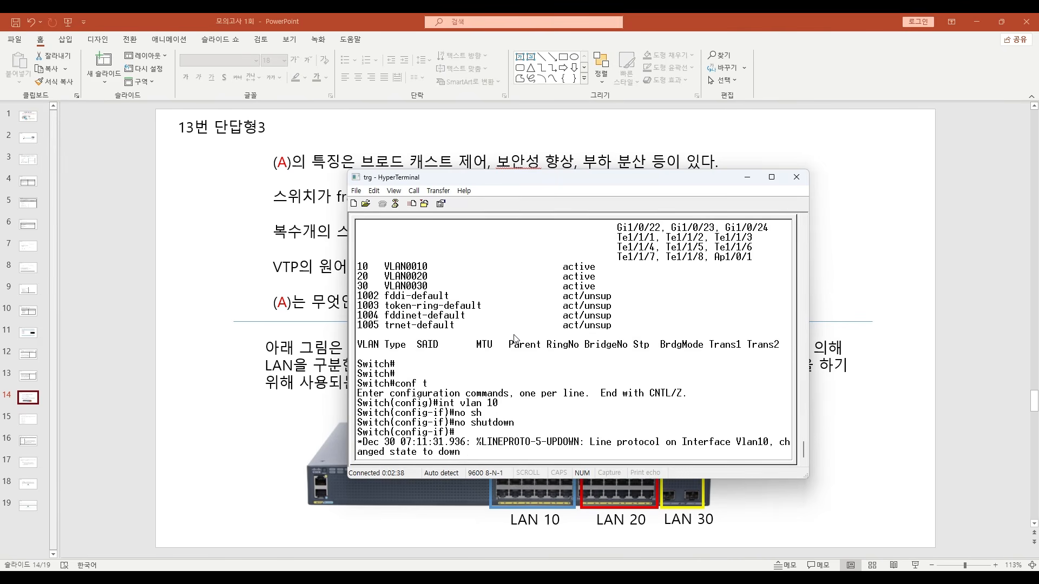
{"action": "key", "text": "Return"}
{"action": "key", "text": "Return"}
{"action": "key", "text": "Return"}
{"action": "key", "text": "Return"}
{"action": "type", "text": "exi"}
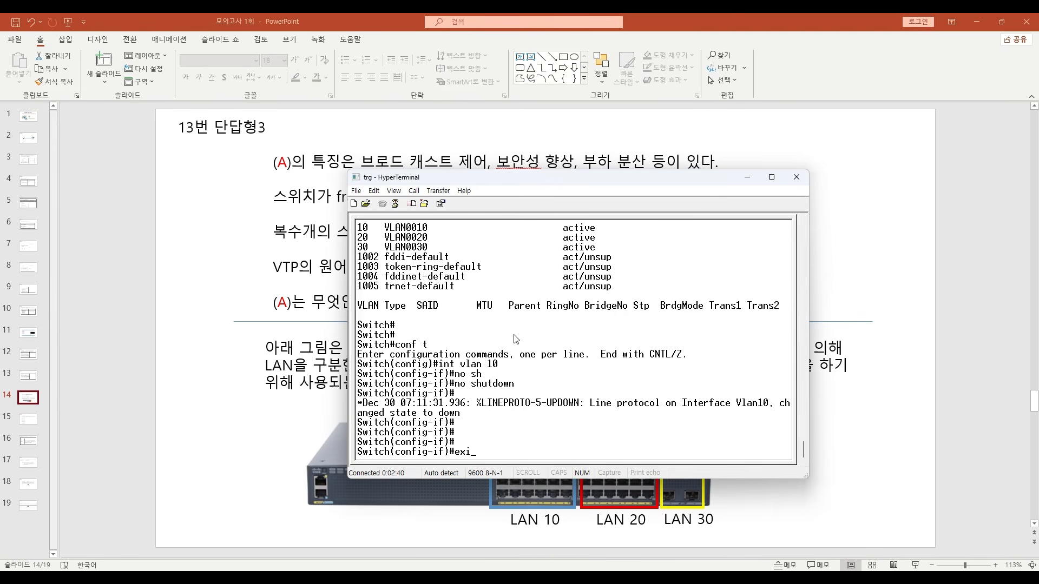
{"action": "type", "text": "t"}
{"action": "key", "text": "Return"}
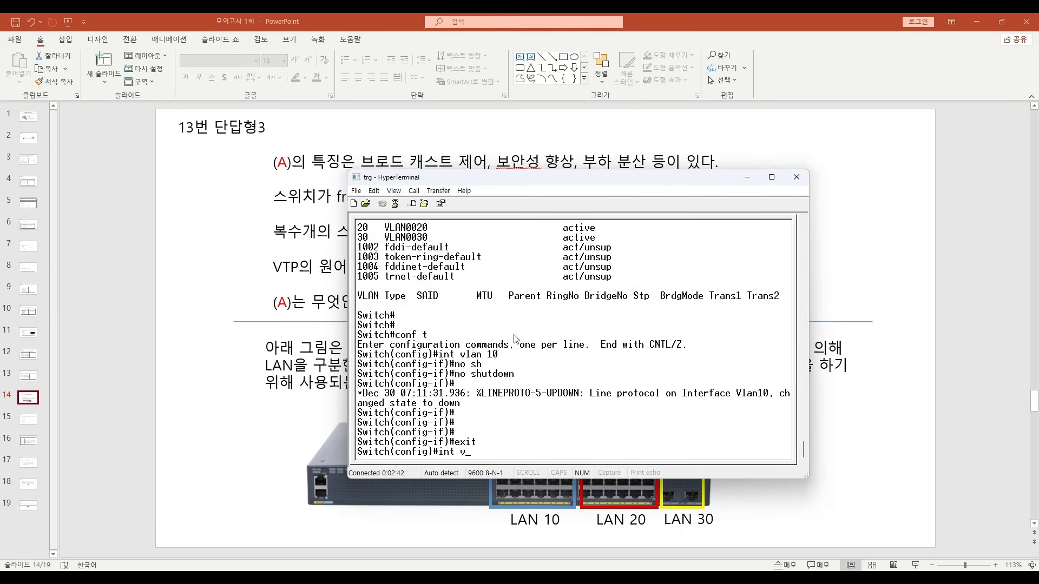
- Enable interface VLAN 20 with no shutdown and exit the interface configuration
{"action": "type", "text": "int vlan 20"}
{"action": "key", "text": "Return"}
{"action": "type", "text": "no sh"}
{"action": "key", "text": "Tab"}
{"action": "key", "text": "Return"}
{"action": "key", "text": "Return"}
{"action": "key", "text": "Return"}
{"action": "key", "text": "Return"}
{"action": "key", "text": "Return"}
{"action": "key", "text": "Return"}
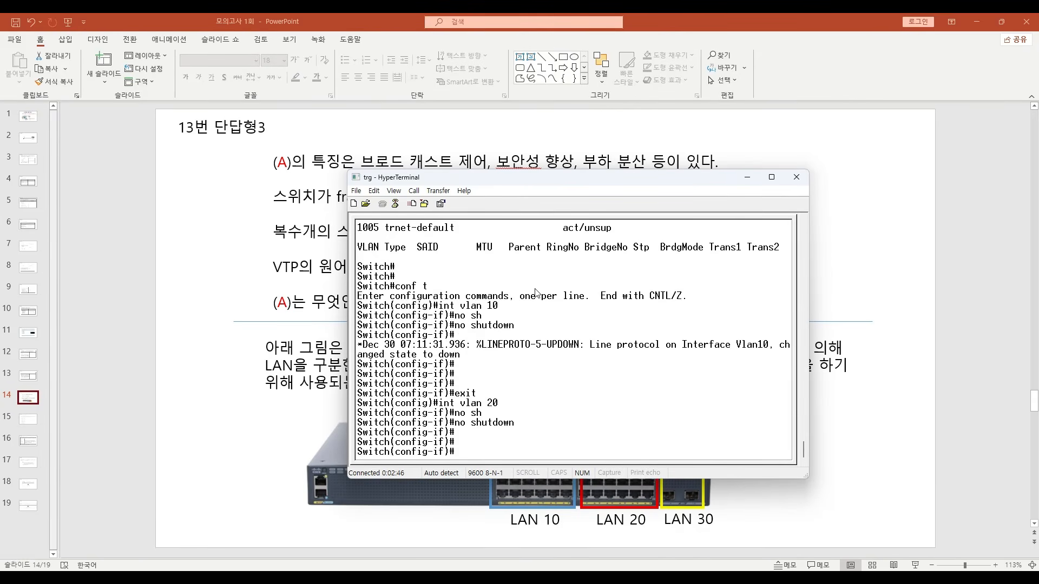
{"action": "type", "text": "ex"}
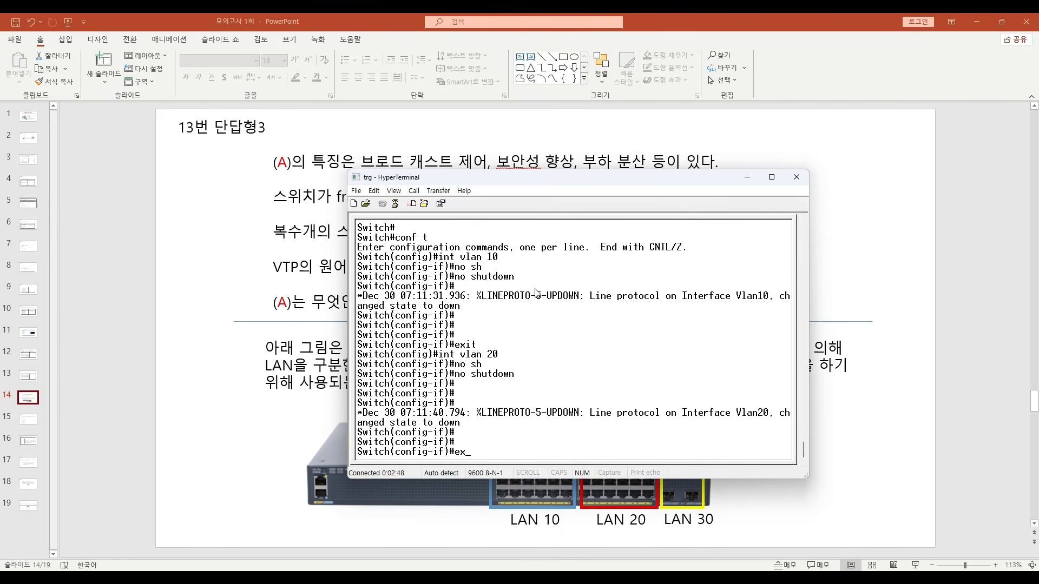
{"action": "type", "text": "it"}
{"action": "key", "text": "Return"}
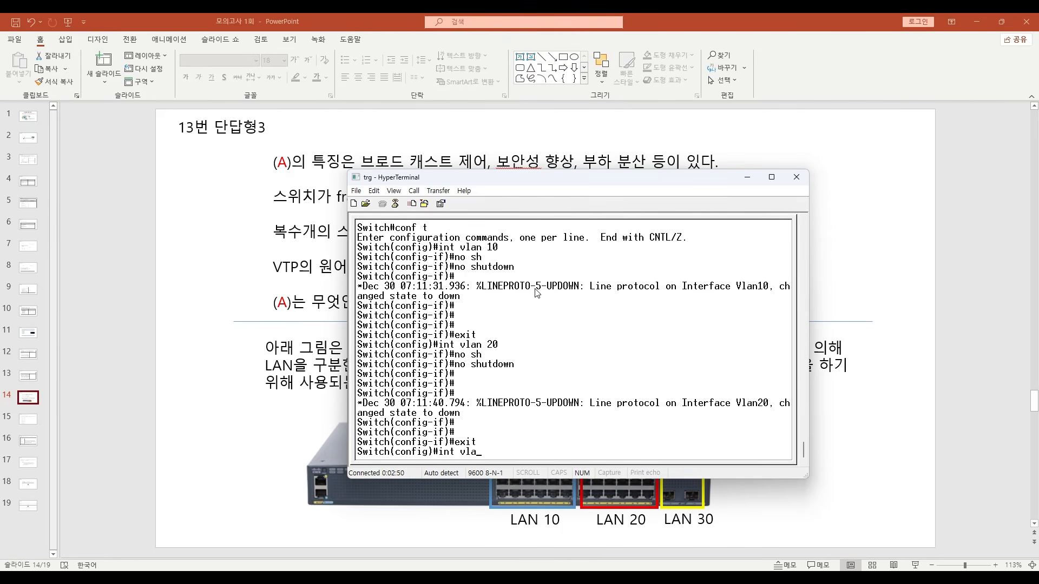
- Enable interface VLAN 30 with no shutdown and return to the privileged Switch# prompt
{"action": "type", "text": "int vlan 30"}
{"action": "key", "text": "Return"}
{"action": "type", "text": "no"}
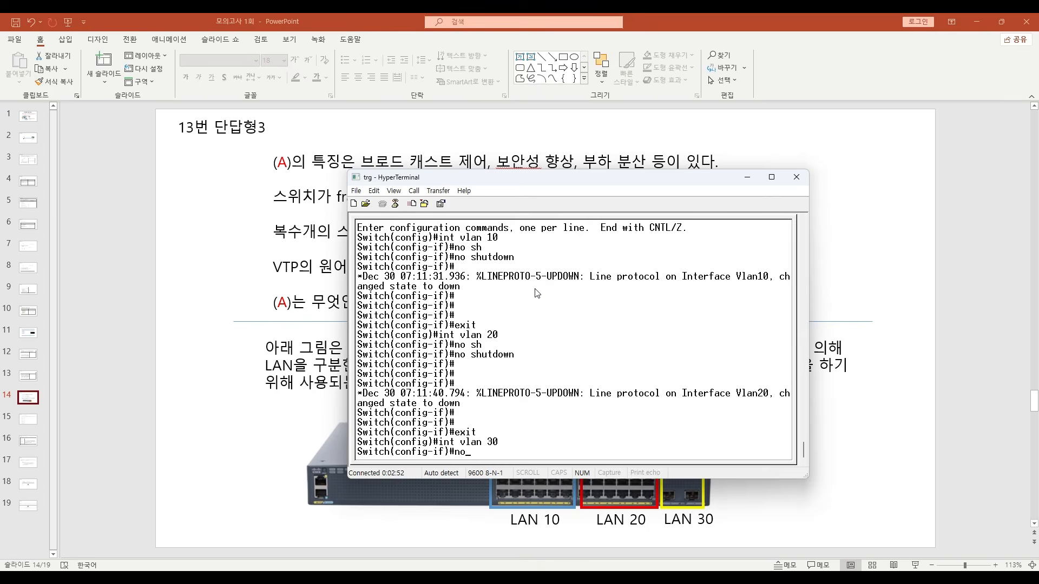
{"action": "type", "text": " sh"}
{"action": "key", "text": "Tab"}
{"action": "key", "text": "Return"}
{"action": "key", "text": "Return"}
{"action": "key", "text": "Return"}
{"action": "key", "text": "Return"}
{"action": "key", "text": "Return"}
{"action": "key", "text": "Return"}
{"action": "key", "text": "Return"}
{"action": "key", "text": "ctrl+z"}
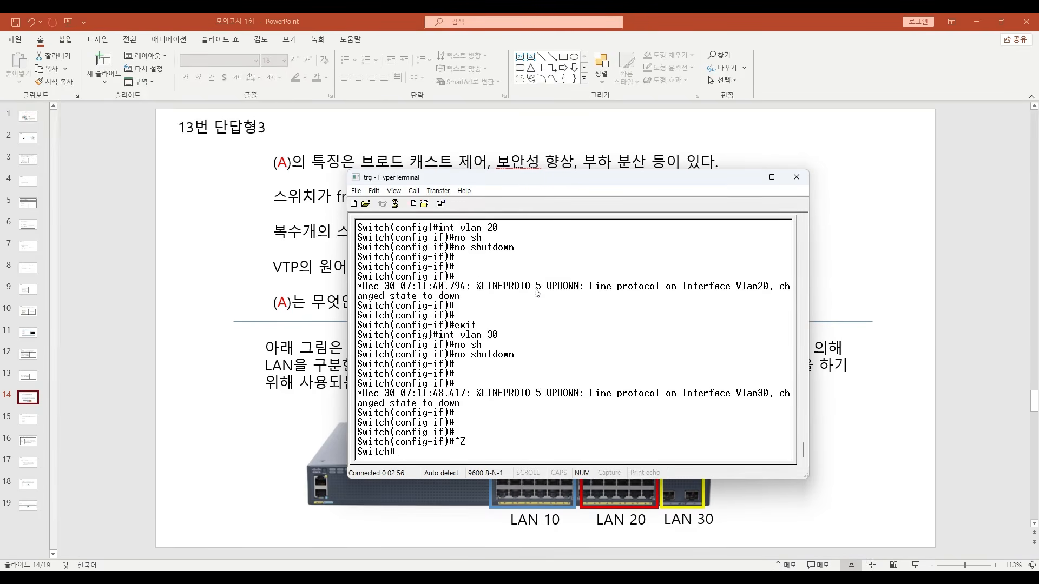
- List the switch's VLANs and examine the ports Gi1/0/1 to Gi1/0/12 under the default VLAN
{"action": "key", "text": "Return"}
{"action": "key", "text": "Return"}
{"action": "type", "text": "sh vlan"}
{"action": "key", "text": "Return"}
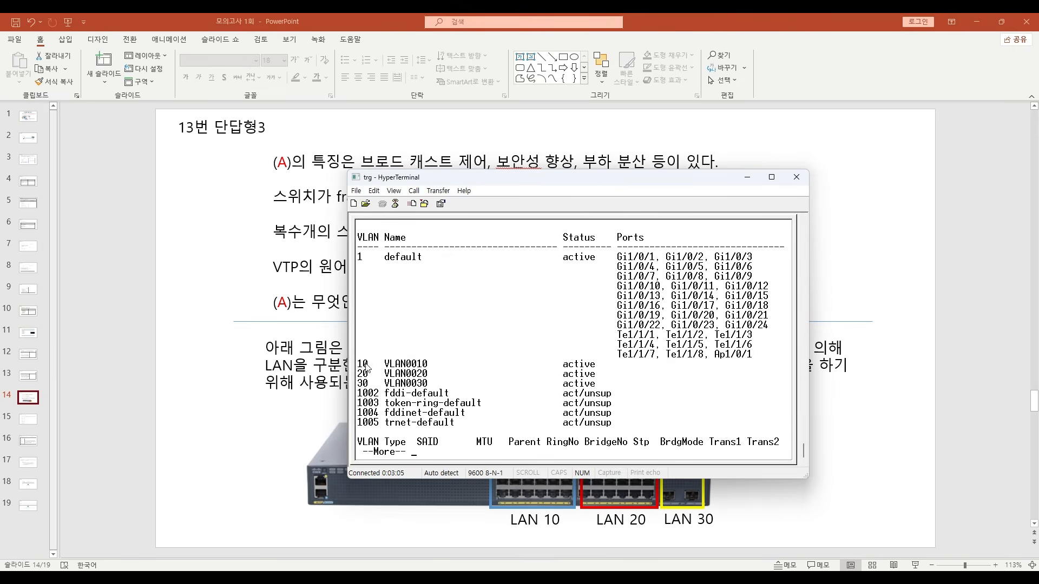
{"action": "key", "text": "q"}
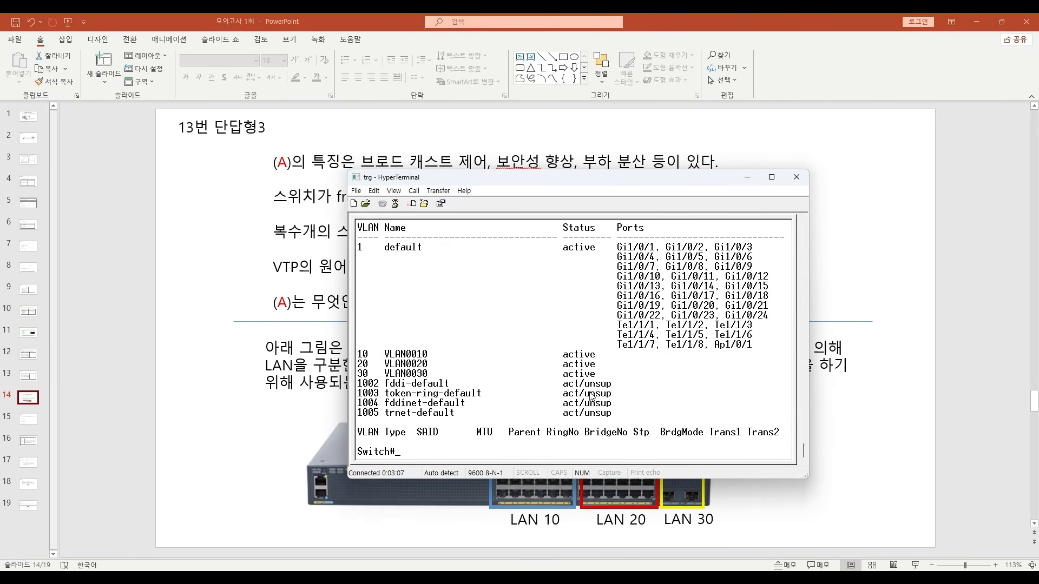
{"action": "key", "text": "Return"}
{"action": "key", "text": "Return"}
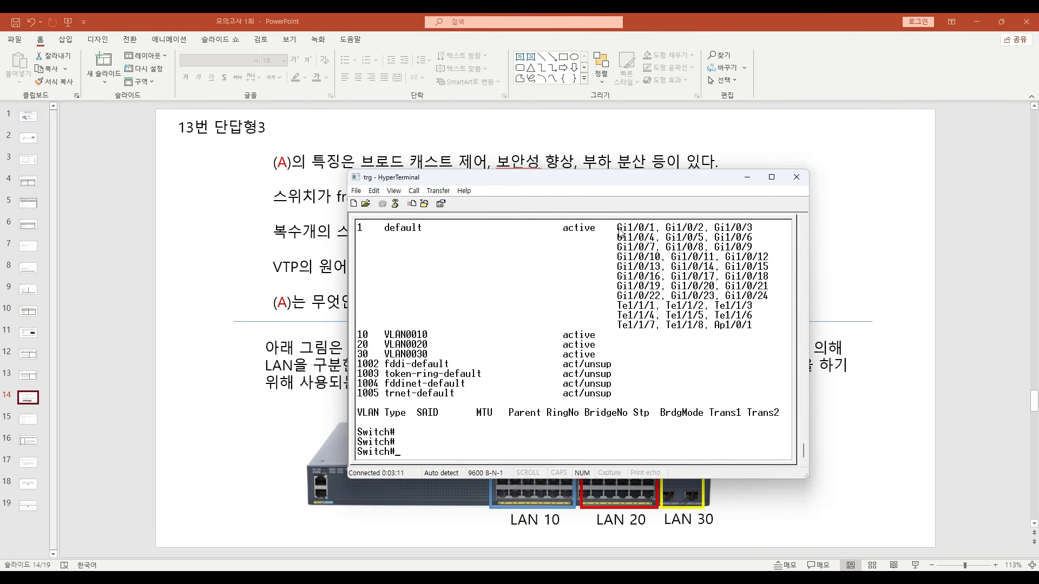
{"action": "left_click_drag", "start_coordinate": [617, 229], "coordinate": [768, 261]}
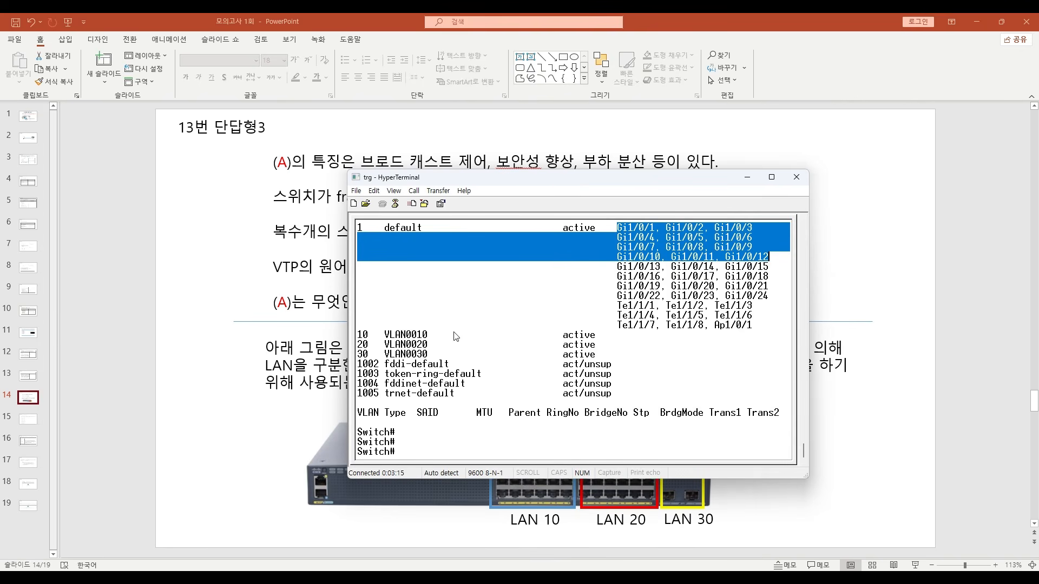
{"action": "left_click", "coordinate": [528, 352]}
- Enter global configuration mode and open the interface range gi1/0/1 - 12 for configuration
{"action": "key", "text": "Return"}
{"action": "key", "text": "Return"}
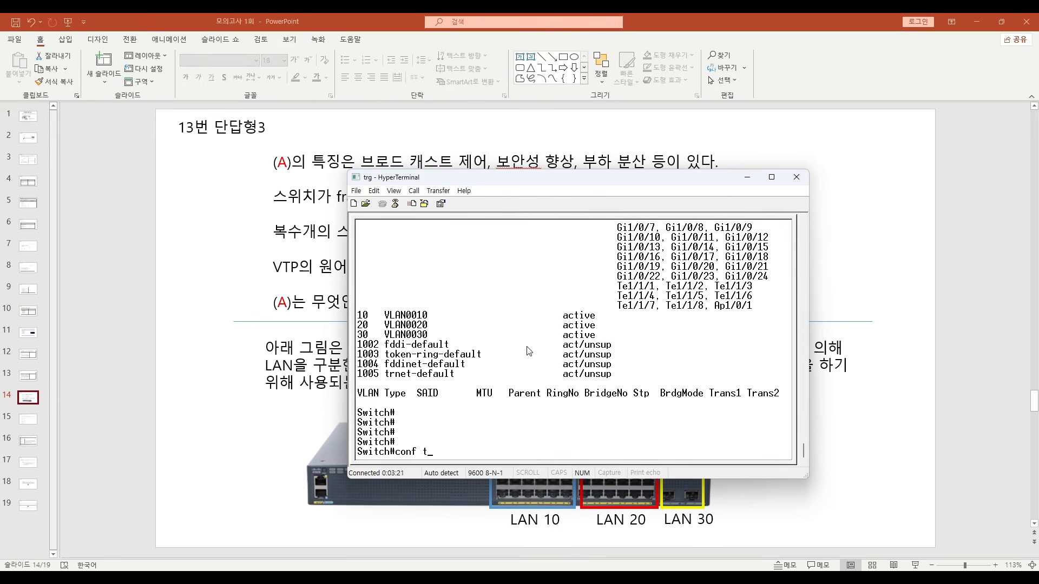
{"action": "key", "text": "Return"}
{"action": "key", "text": "Return"}
{"action": "key", "text": "Return"}
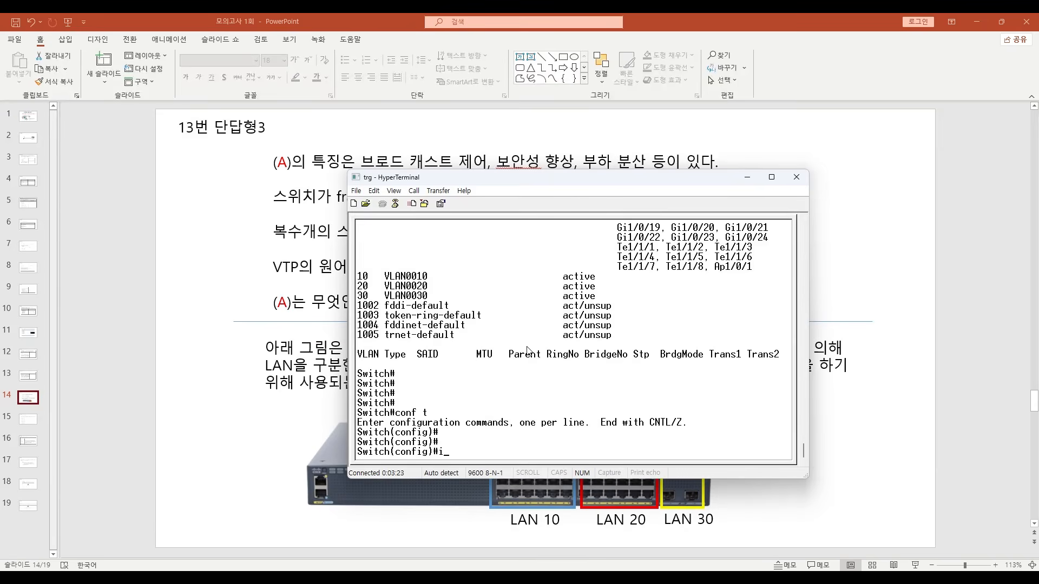
{"action": "type", "text": "int ra"}
{"action": "key", "text": "Tab"}
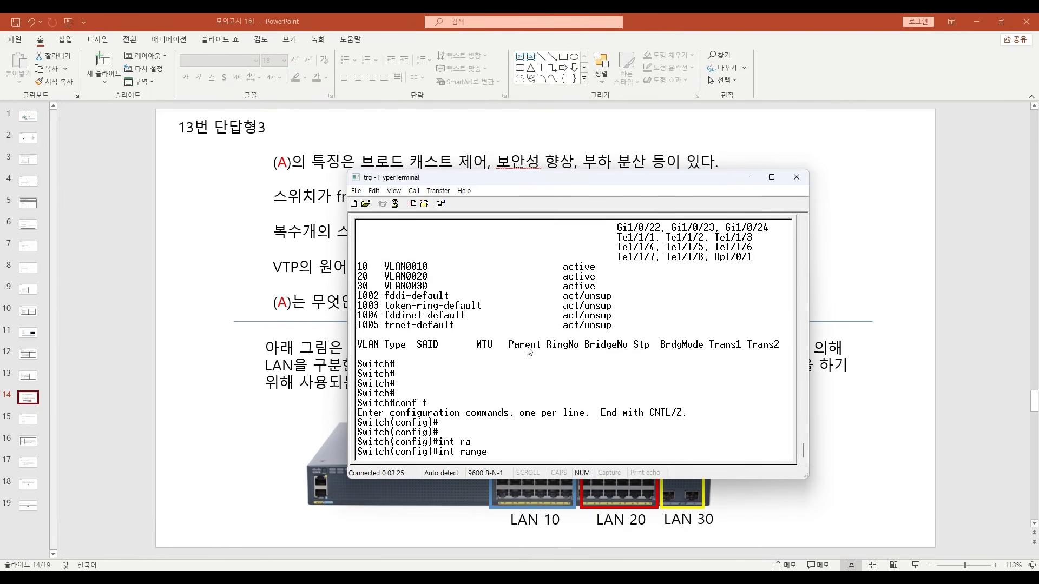
{"action": "type", "text": "gi1/0/1 - 12"}
{"action": "key", "text": "Return"}
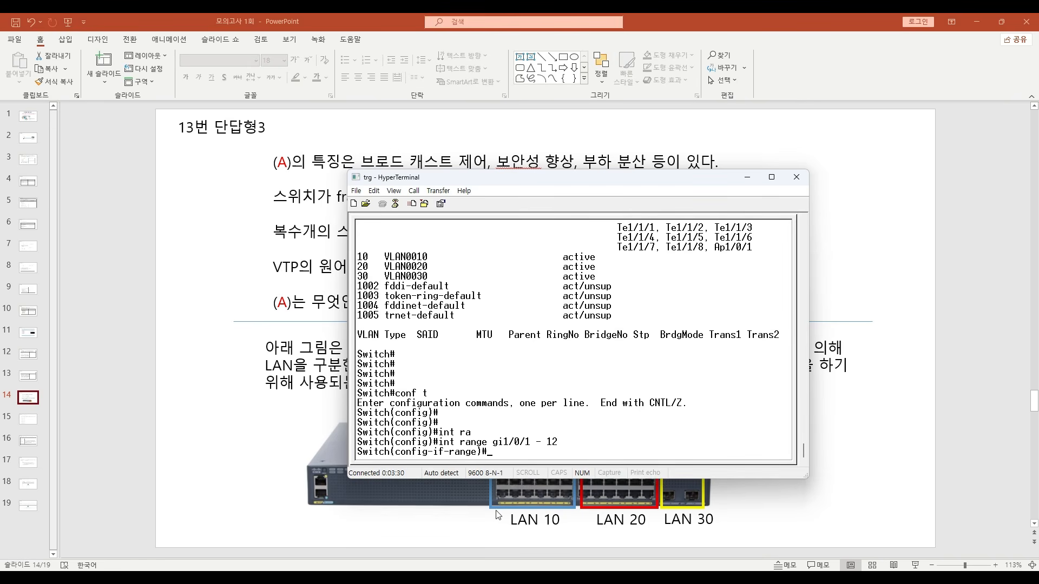
- Set the gi1/0/1 - 12 range to switchport access mode in VLAN 10 and return to privileged mode
{"action": "left_click_drag", "start_coordinate": [600, 180], "coordinate": [598, 153]}
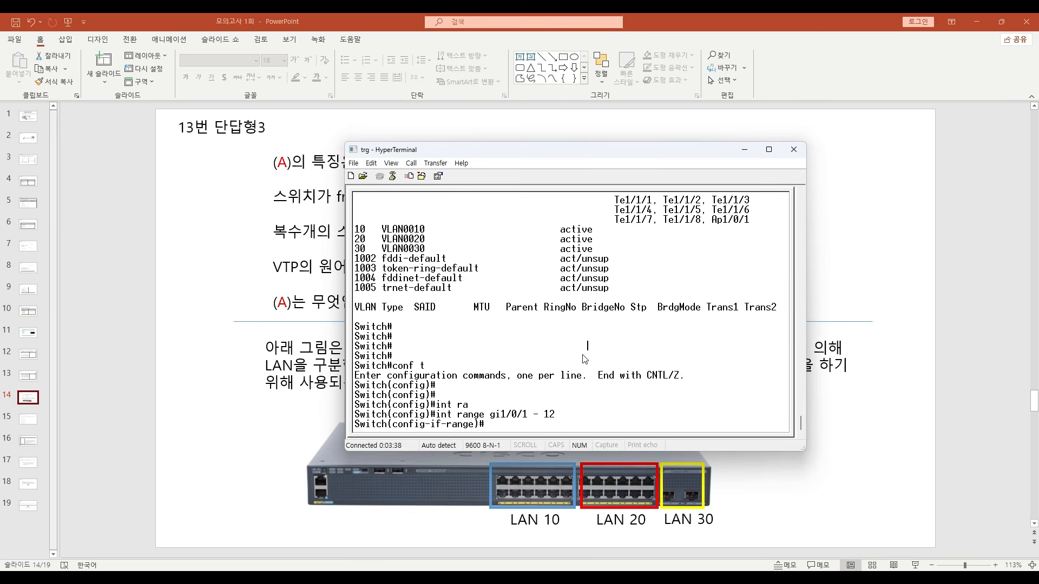
{"action": "type", "text": "sw mo acc"}
{"action": "key", "text": "Return"}
{"action": "type", "text": "sw acc"}
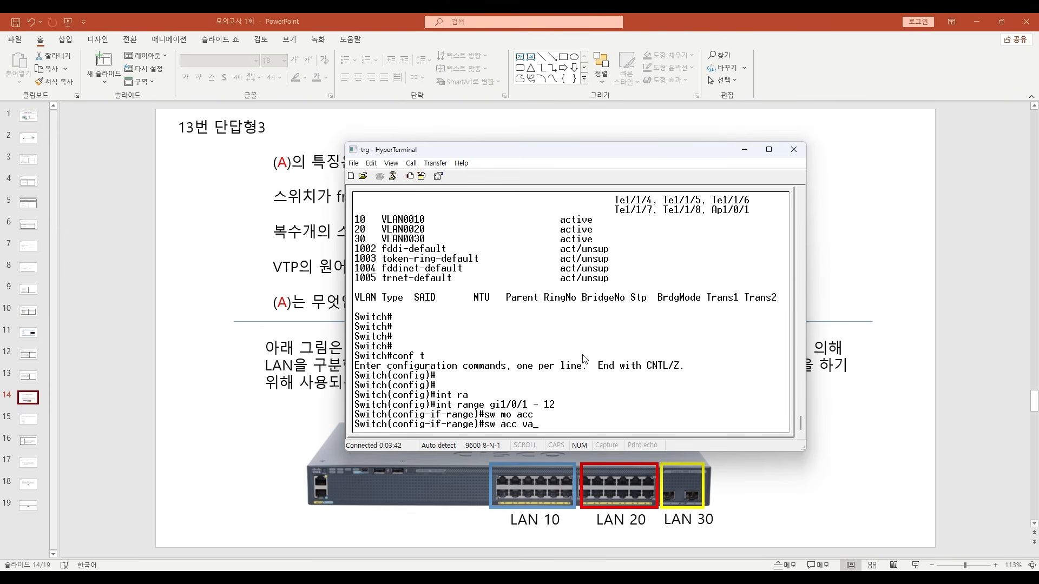
{"action": "type", "text": " vlan 10"}
{"action": "key", "text": "Return"}
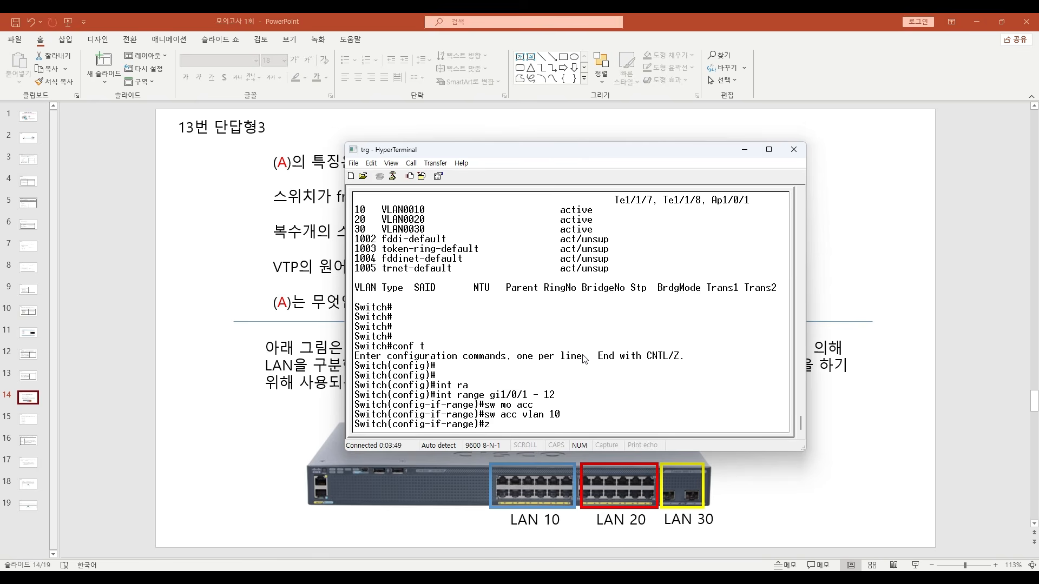
{"action": "type", "text": "exit"}
{"action": "key", "text": "Return"}
{"action": "type", "text": "exit"}
{"action": "key", "text": "Return"}
{"action": "key", "text": "Return"}
- List the switch's VLANs to check the port assignment of VLAN 10 and close the listing
{"action": "type", "text": "sh v;an"}
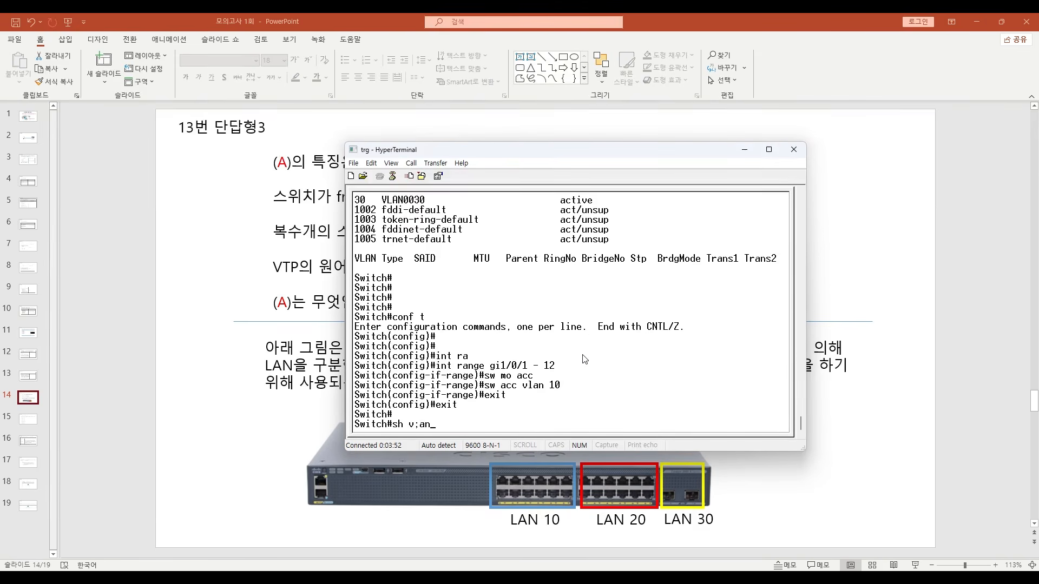
{"action": "key", "text": "Return"}
{"action": "key", "text": "Return"}
{"action": "key", "text": "Return"}
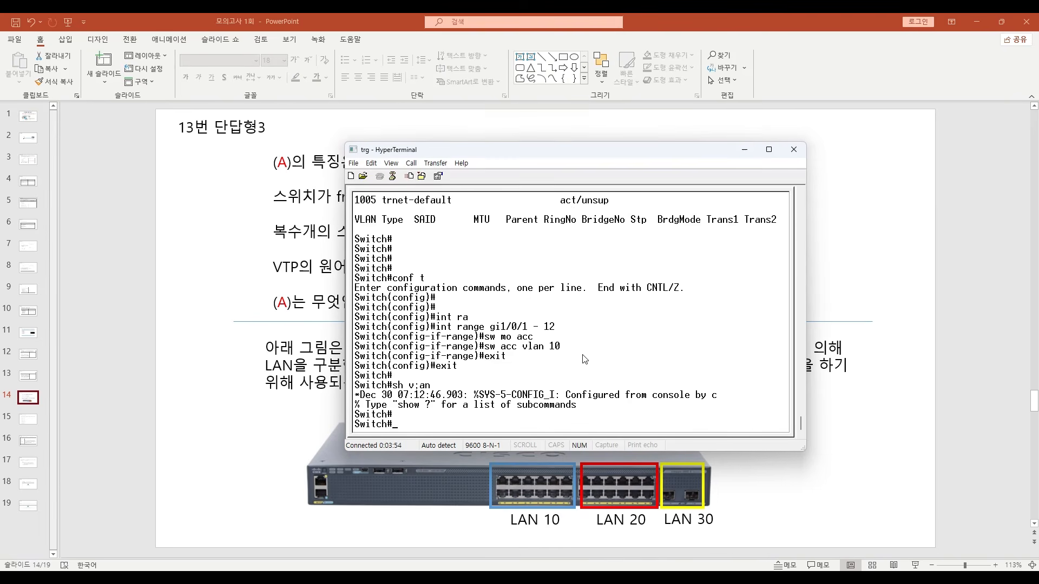
{"action": "type", "text": "sh "}
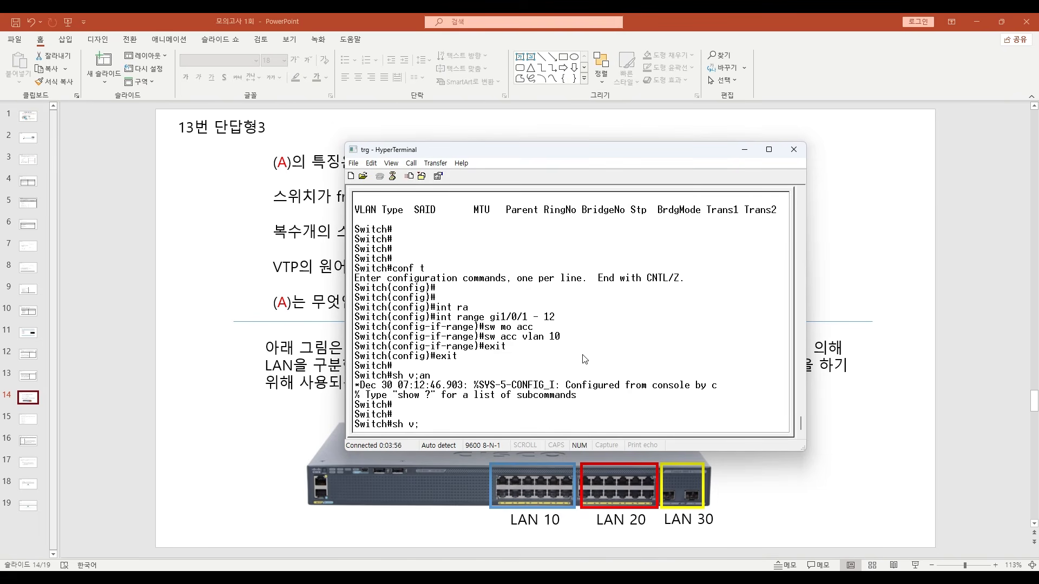
{"action": "type", "text": "vlan"}
{"action": "key", "text": "Return"}
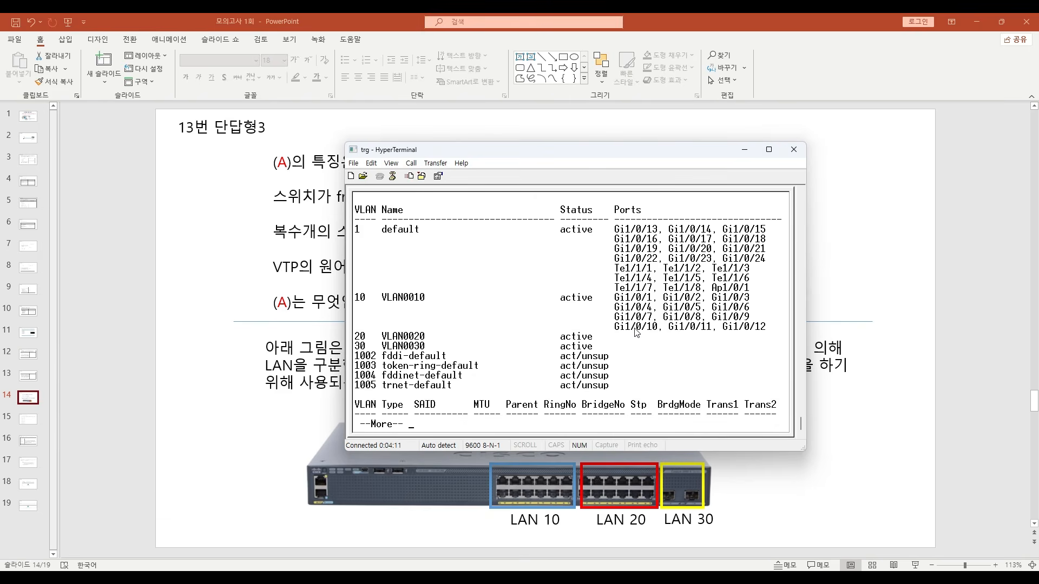
{"action": "key", "text": "q"}
{"action": "key", "text": "Return"}
- Enter global configuration mode and open the interface range gi1/0/13 - 24 for configuration
{"action": "type", "text": "conf t"}
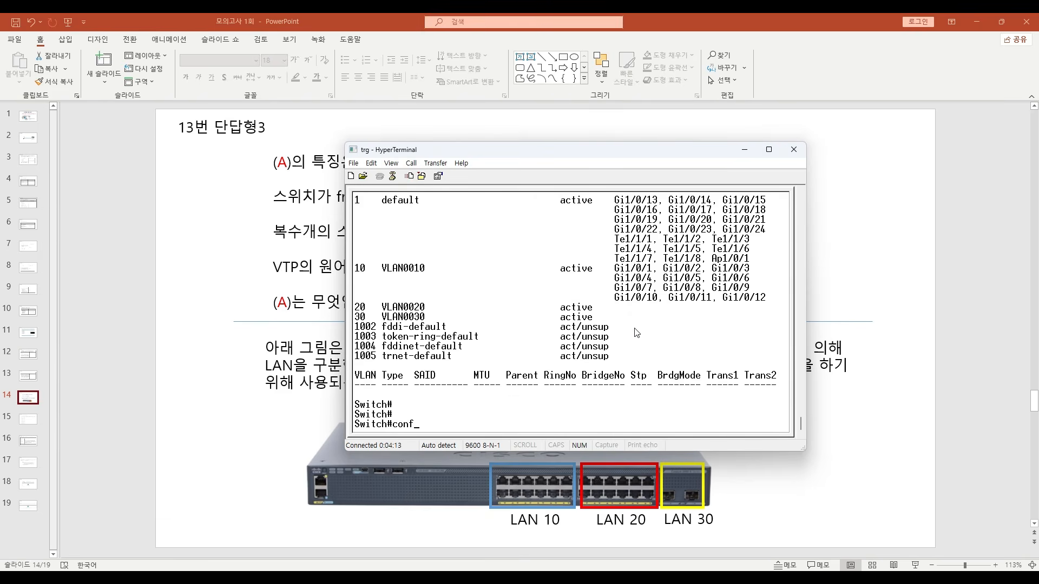
{"action": "key", "text": "Return"}
{"action": "key", "text": "Return"}
{"action": "type", "text": "int "}
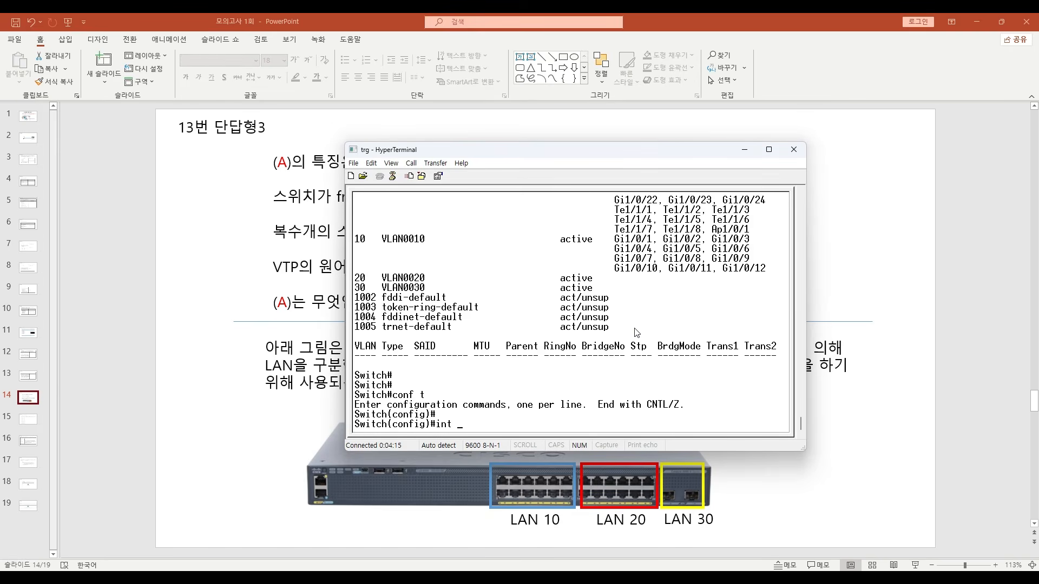
{"action": "type", "text": "ra"}
{"action": "key", "text": "Tab"}
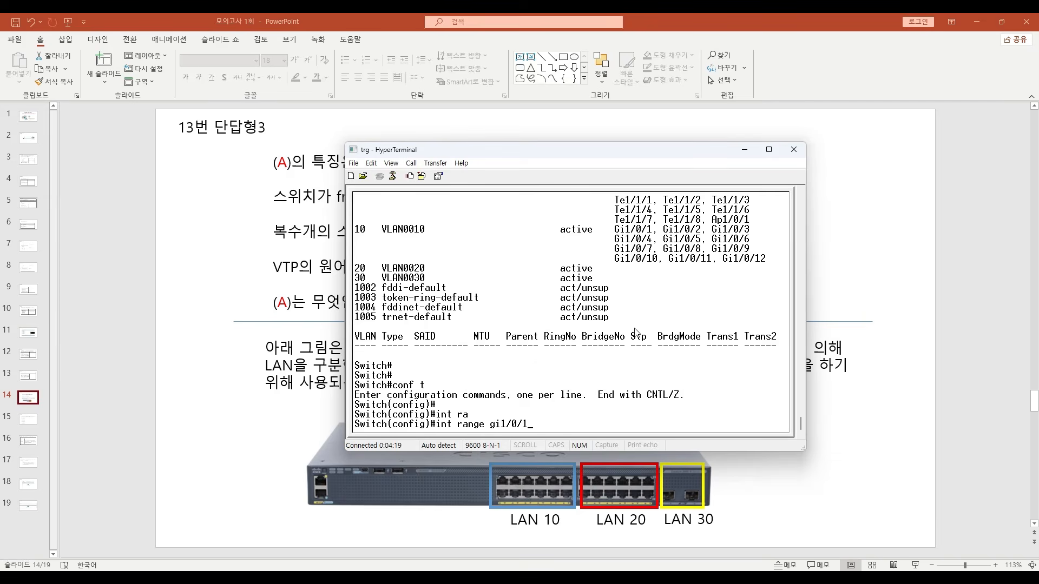
{"action": "key", "text": "Return"}
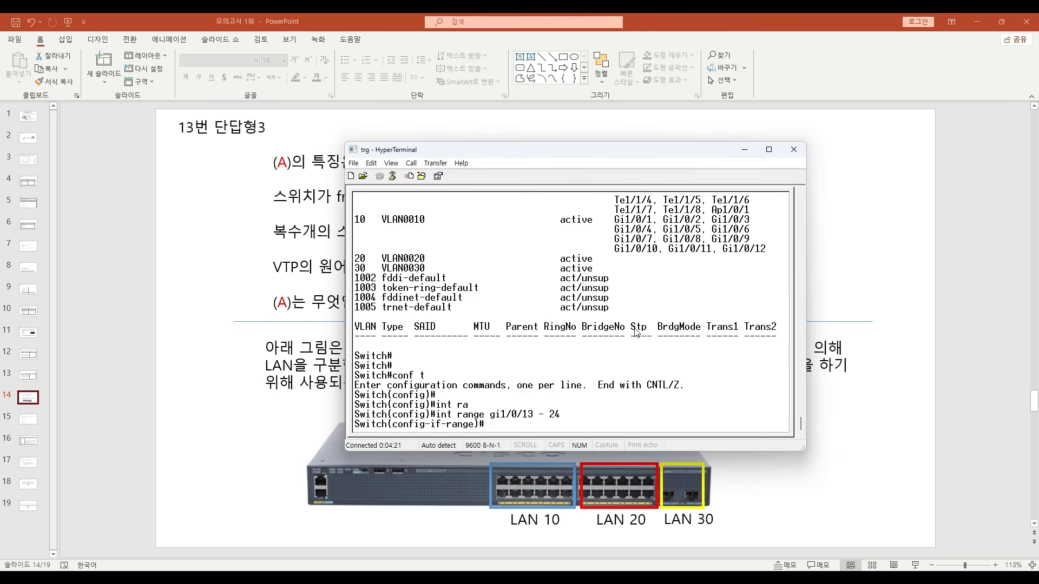
- Set the gi1/0/13 - 24 range to switchport access mode in VLAN 20 and return to privileged mode
{"action": "type", "text": "sw mo acc"}
{"action": "key", "text": "Return"}
{"action": "type", "text": "sw a"}
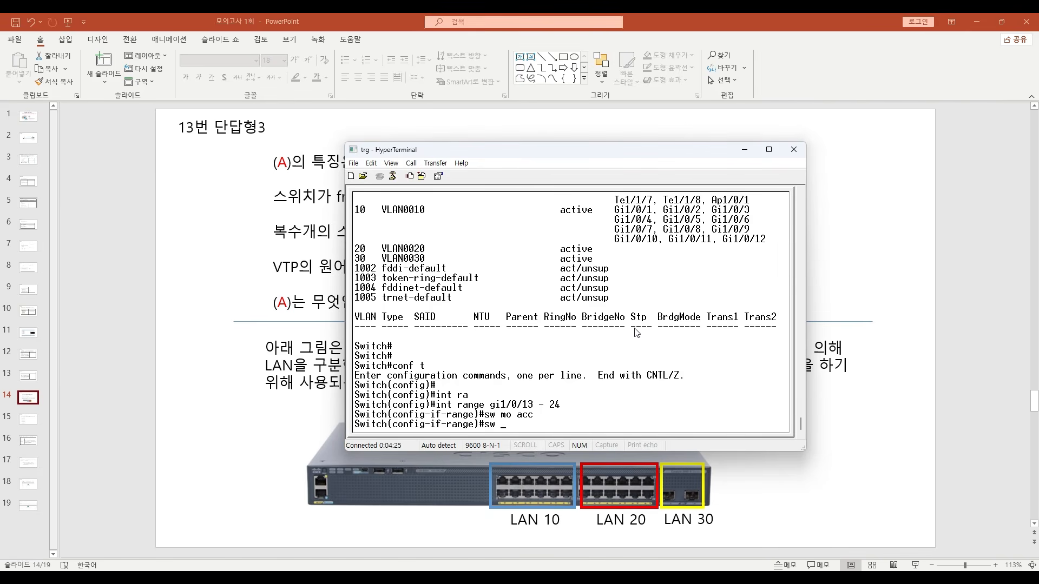
{"action": "type", "text": "cc vlan"}
{"action": "key", "text": "Return"}
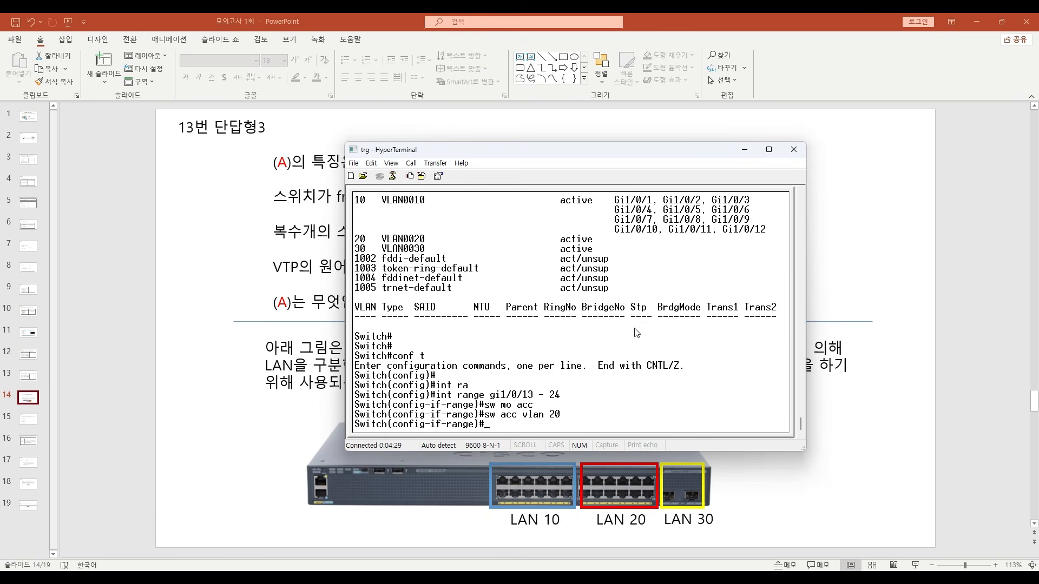
{"action": "key", "text": "ctrl+z"}
{"action": "key", "text": "Return"}
- List the switch's VLANs to check the port assignment of VLAN 20 and leave the listing
{"action": "type", "text": "sh vlan"}
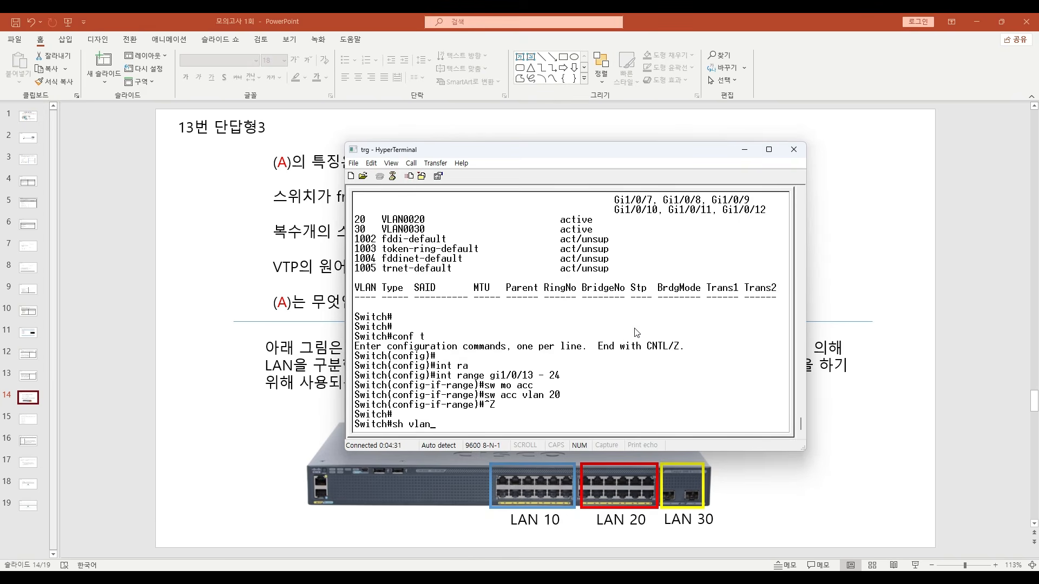
{"action": "key", "text": "Return"}
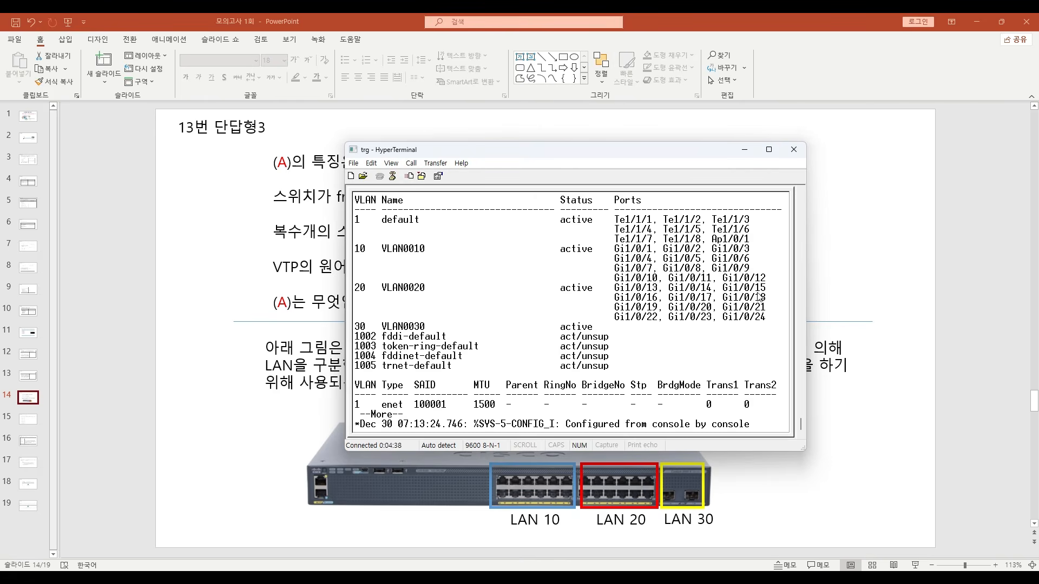
{"action": "key", "text": "Return"}
{"action": "key", "text": "Return"}
{"action": "key", "text": "Return"}
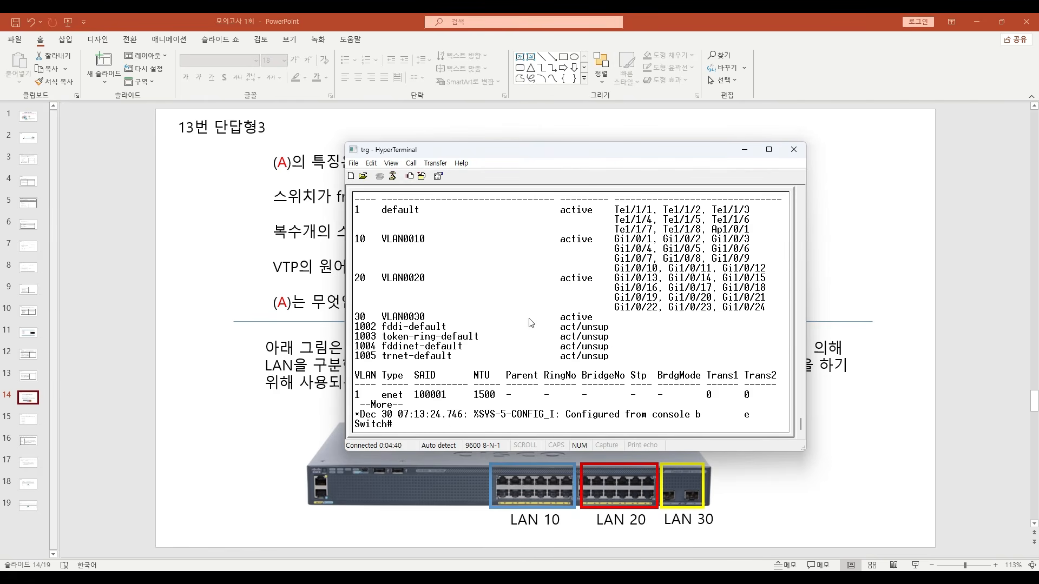
- Enter global configuration mode and open the interface range ten1/1/1 - 8 for configuration
{"action": "type", "text": "conf t"}
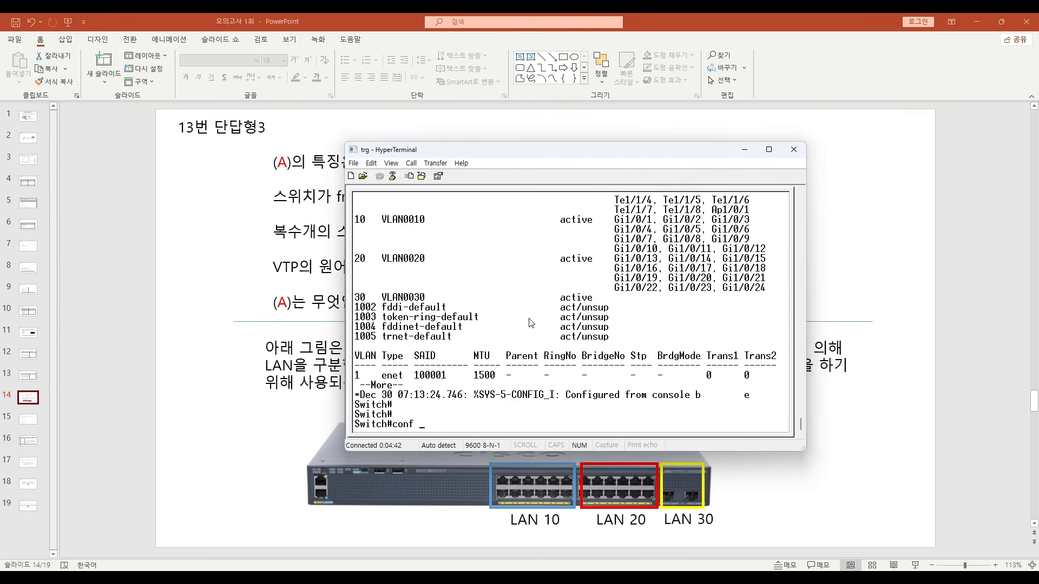
{"action": "key", "text": "Return"}
{"action": "type", "text": "int ra"}
{"action": "key", "text": "Tab"}
{"action": "type", "text": "ten"}
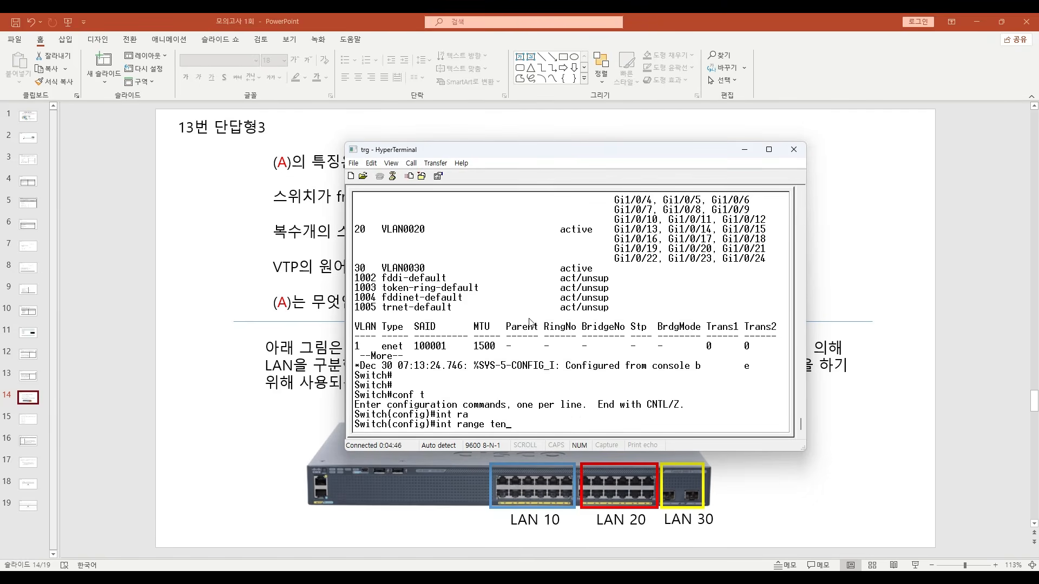
{"action": "type", "text": "1/1/1 - 8"}
{"action": "key", "text": "Return"}
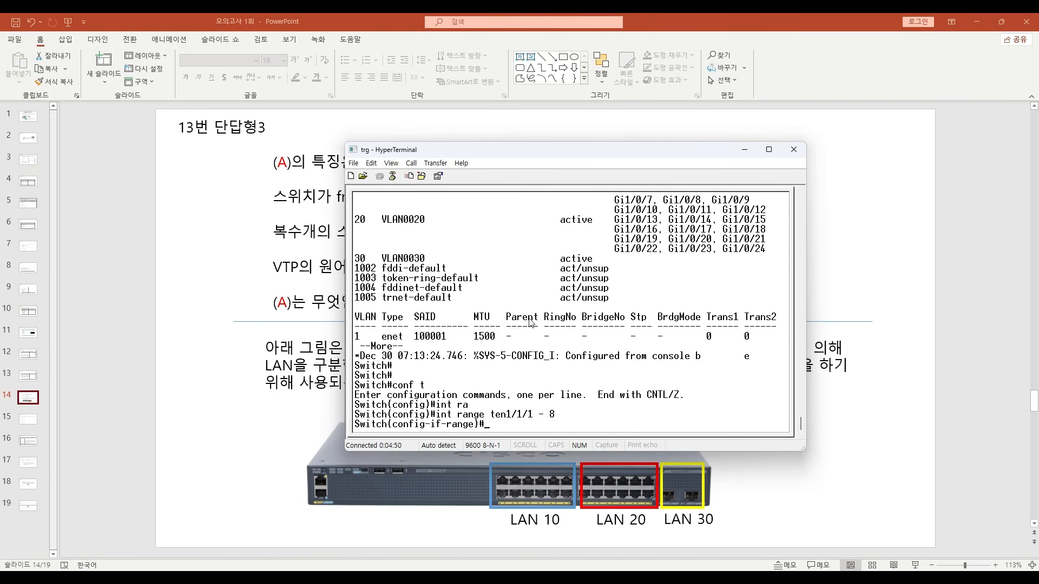
- Set the ten1/1/1 - 8 range to switchport access mode in VLAN 30 and return to privileged mode
{"action": "type", "text": "sw mo acc"}
{"action": "key", "text": "Return"}
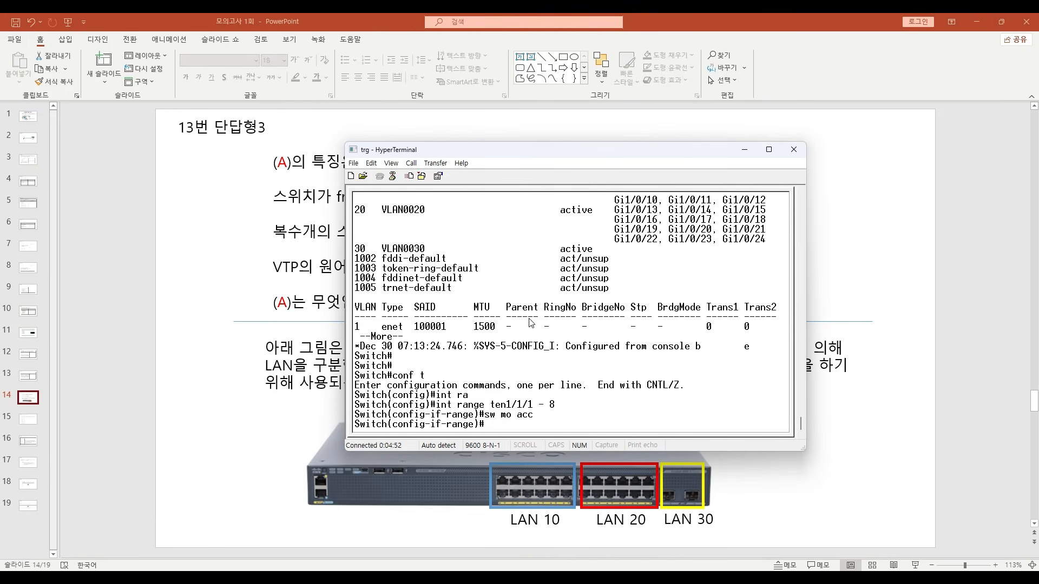
{"action": "type", "text": "sw acc vlan 30"}
{"action": "key", "text": "Return"}
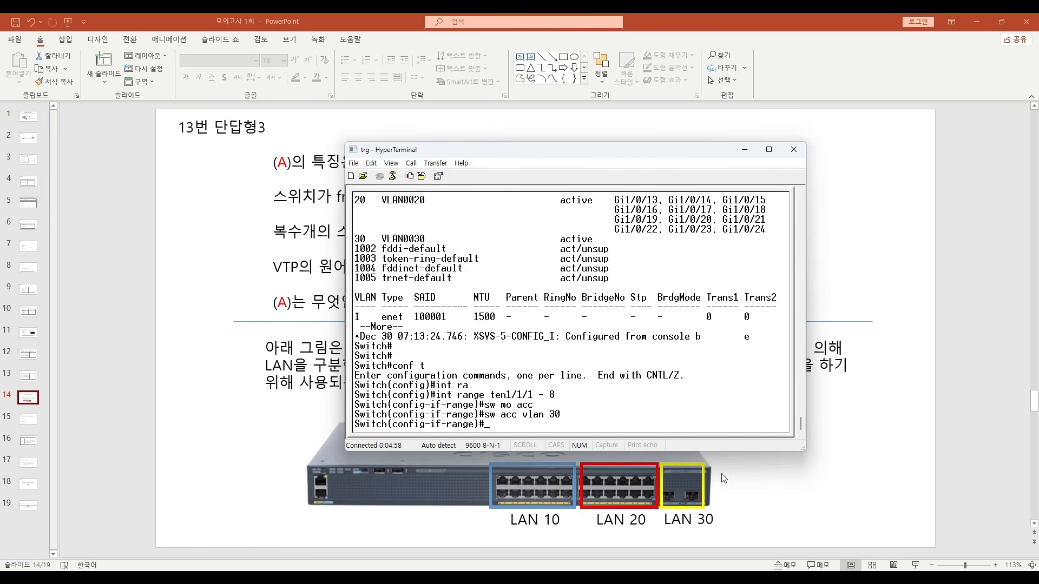
{"action": "key", "text": "ctrl+z"}
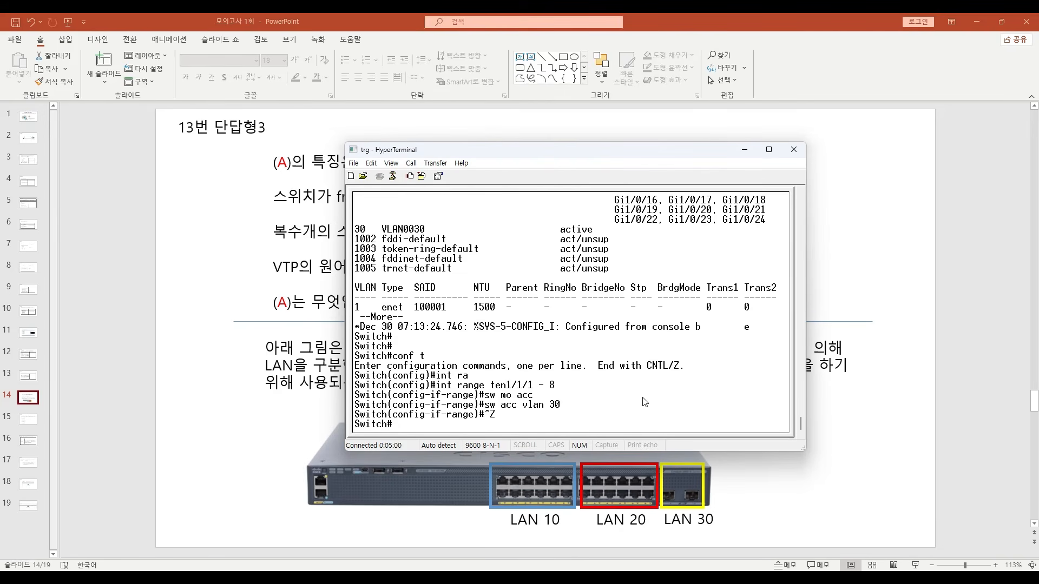
- List the switch's VLANs and examine the ports assigned to VLANs 10, 20 and 30
{"action": "type", "text": "sh vlan"}
{"action": "key", "text": "Return"}
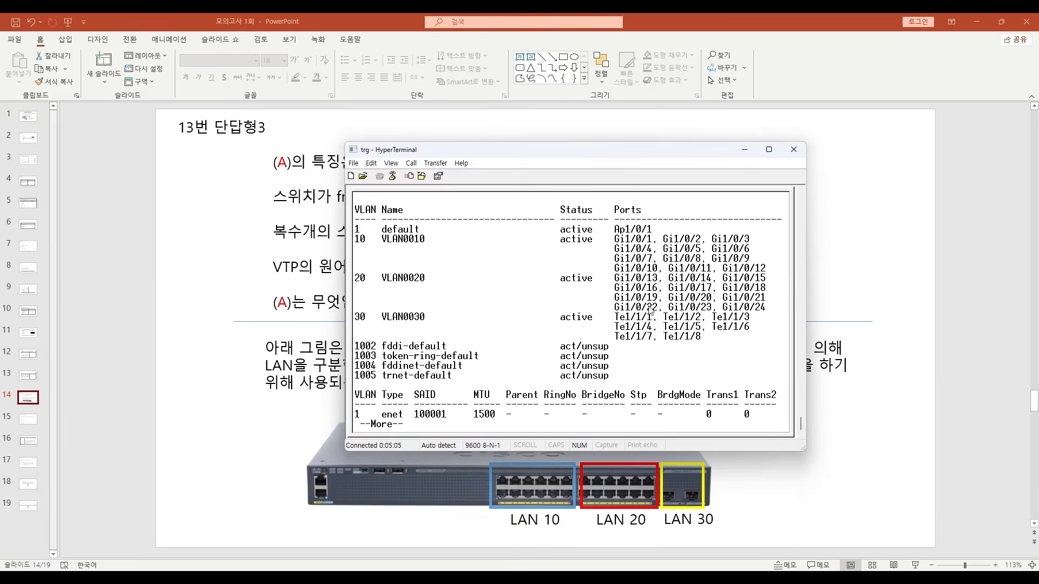
{"action": "left_click_drag", "start_coordinate": [615, 238], "coordinate": [774, 269]}
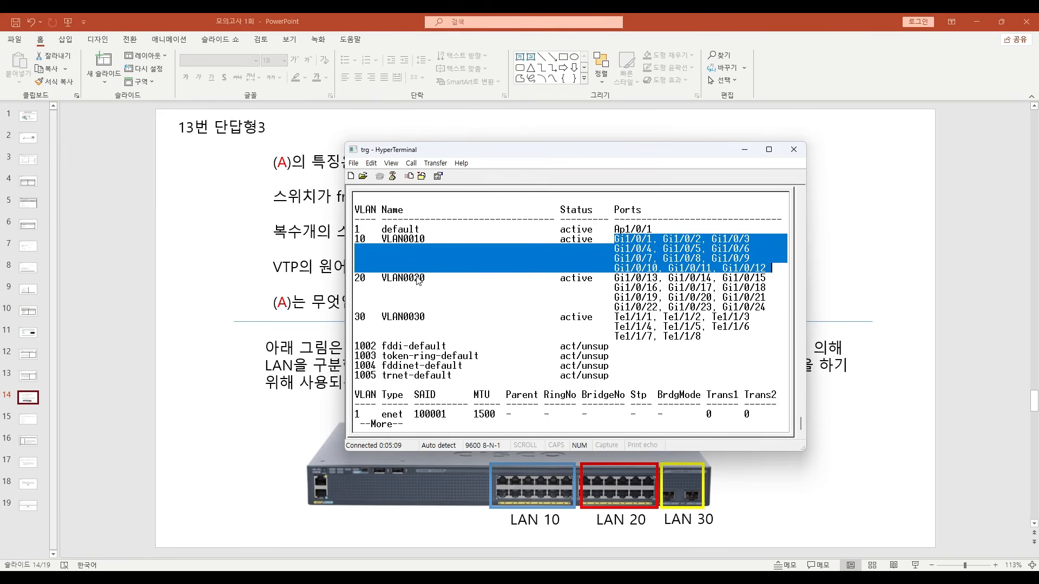
{"action": "left_click_drag", "start_coordinate": [617, 278], "coordinate": [775, 313]}
{"action": "left_click_drag", "start_coordinate": [394, 318], "coordinate": [431, 318]}
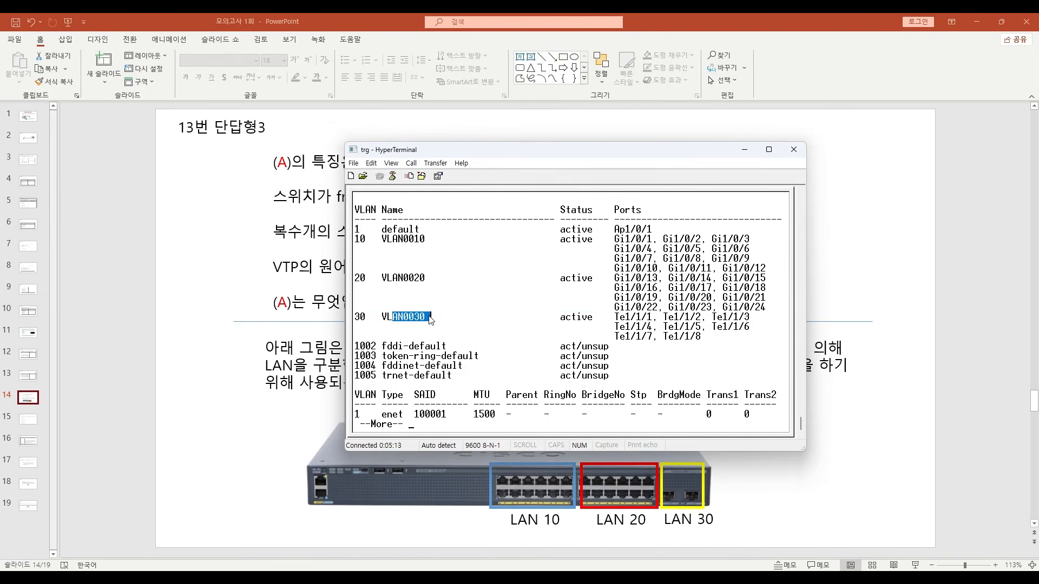
{"action": "left_click_drag", "start_coordinate": [613, 318], "coordinate": [705, 345]}
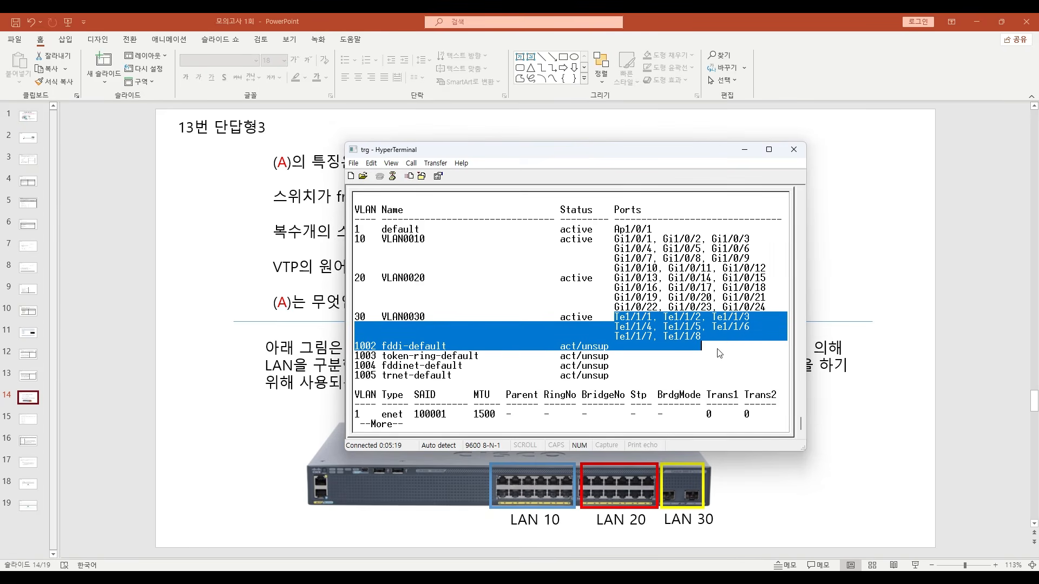
{"action": "left_click_drag", "start_coordinate": [620, 318], "coordinate": [717, 342]}
{"action": "left_click", "coordinate": [527, 321]}
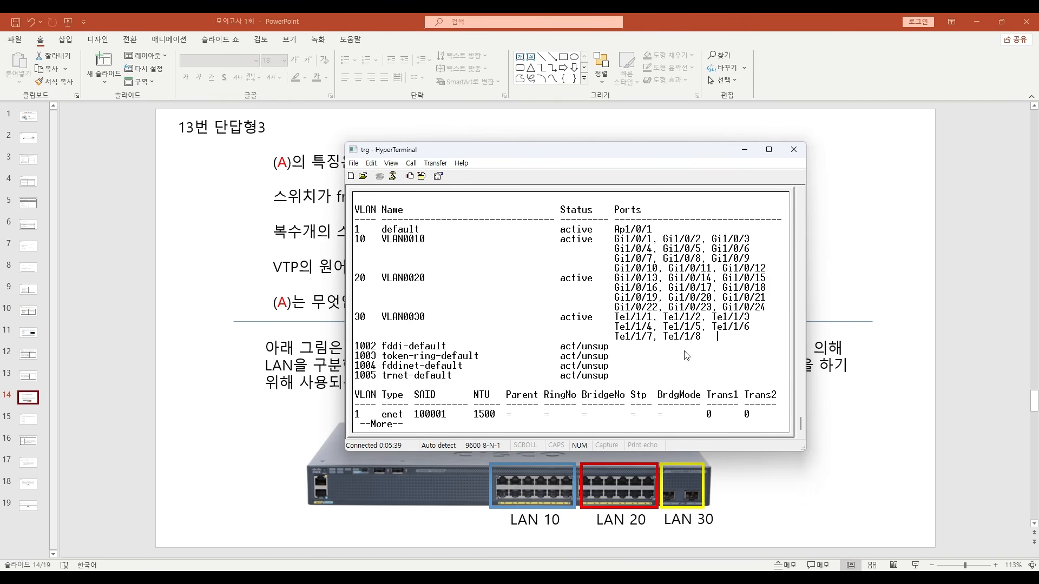
- Leave the switch's VLAN listing and add a text box reading VLAN above the switch picture on slide 14
{"action": "key", "text": "space"}
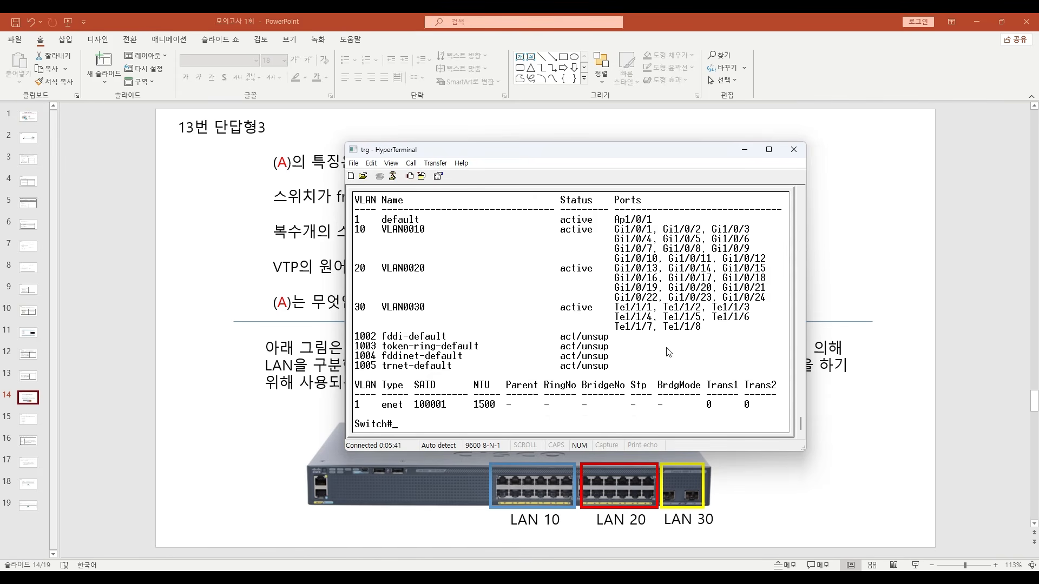
{"action": "left_click", "coordinate": [850, 519]}
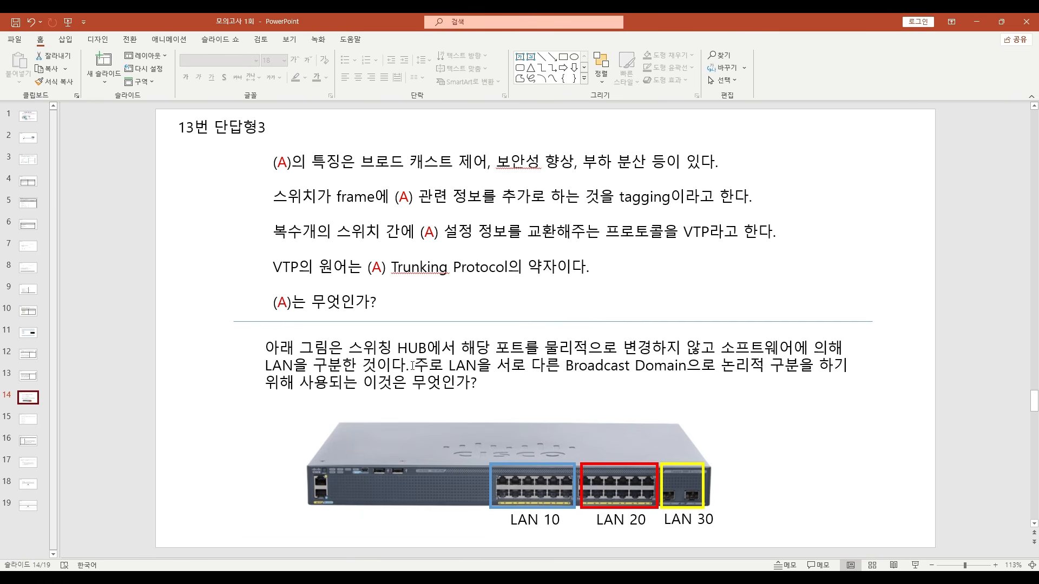
{"action": "left_click", "coordinate": [520, 57]}
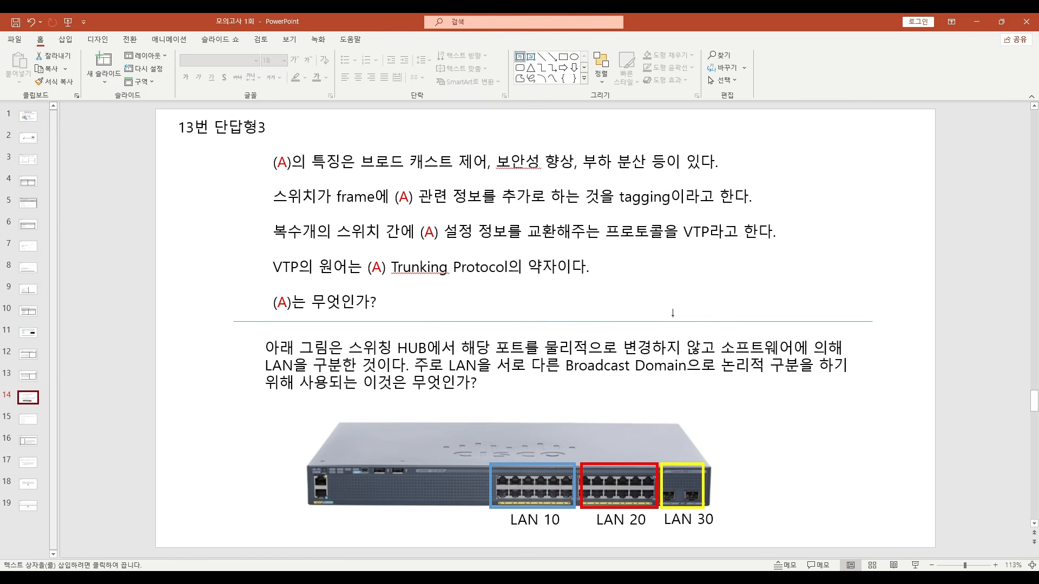
{"action": "left_click", "coordinate": [719, 405]}
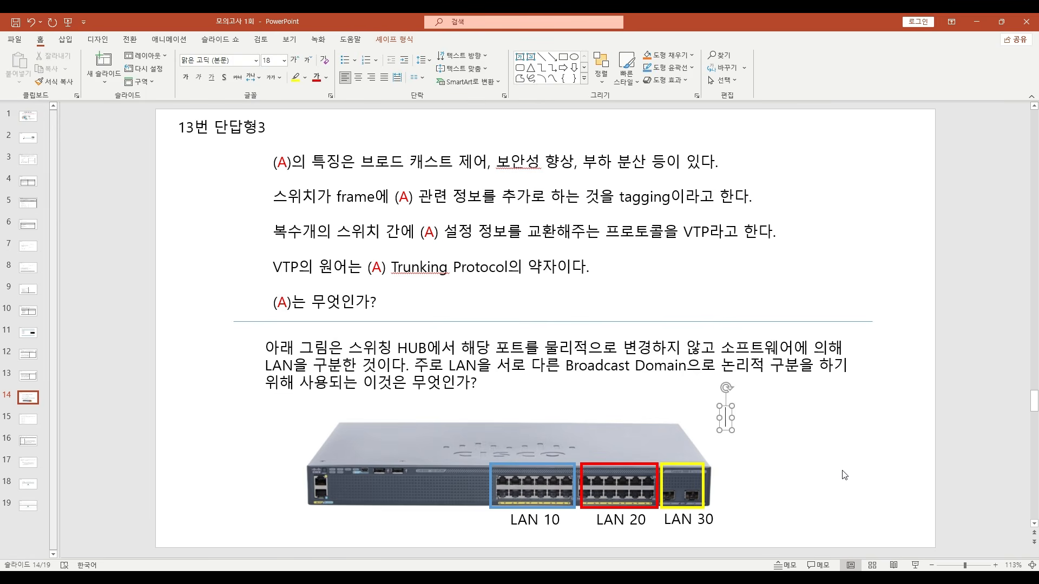
{"action": "type", "text": "ㅍ"}
{"action": "key", "text": "BackSpace"}
{"action": "key", "text": "Hangul"}
{"action": "type", "text": "VLAN"}
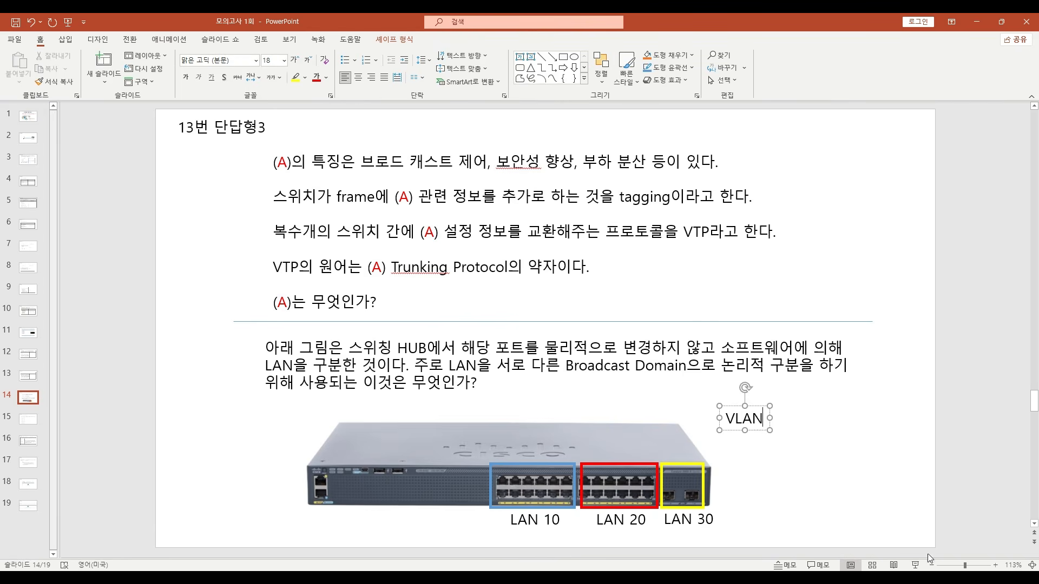
{"action": "left_click", "coordinate": [843, 468]}
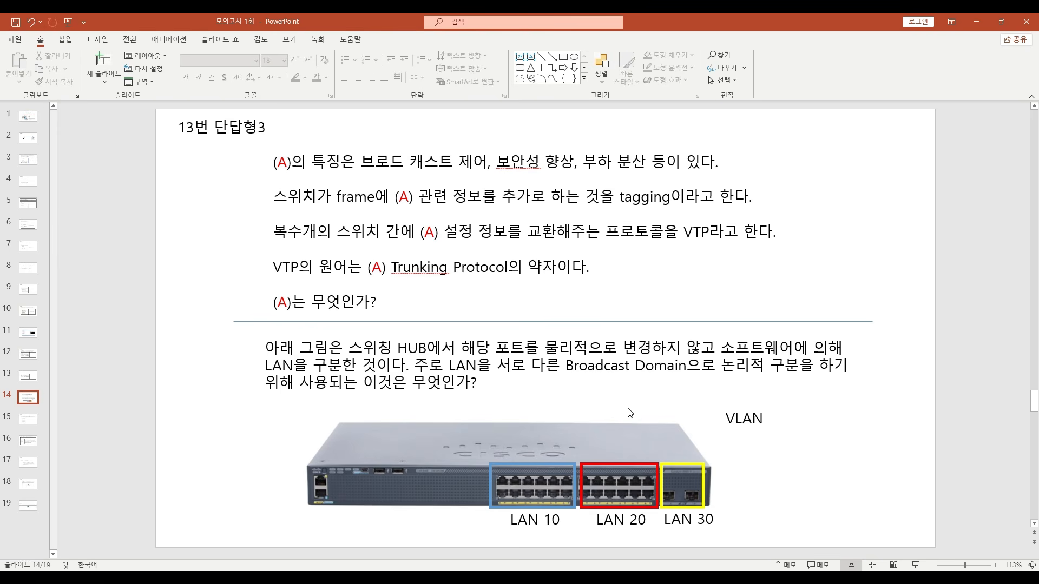
- Look at the terminal's VLAN listing once more and delete the VLAN text box from slide 14
{"action": "left_click", "coordinate": [568, 579]}
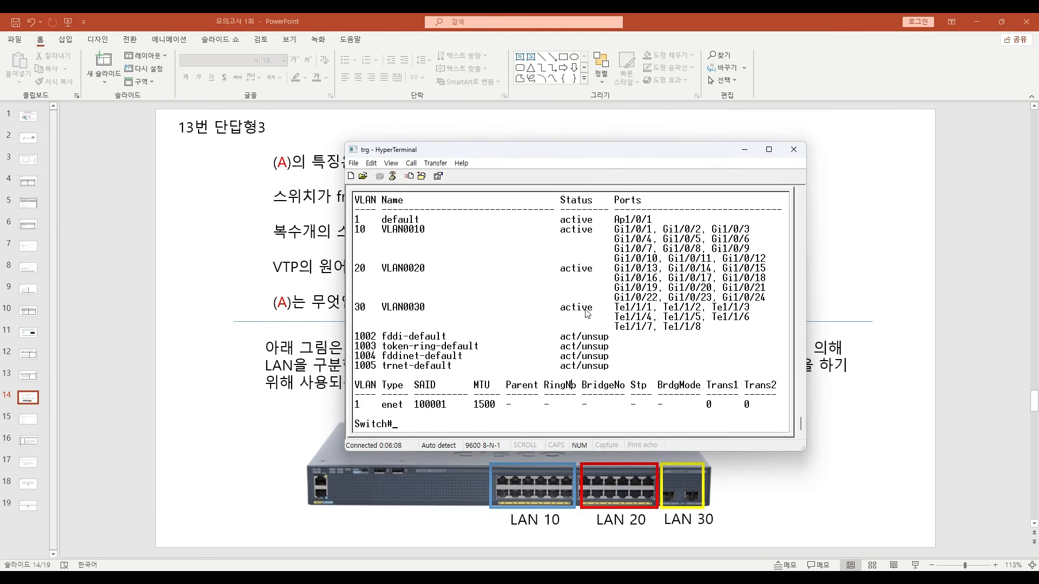
{"action": "left_click", "coordinate": [891, 458]}
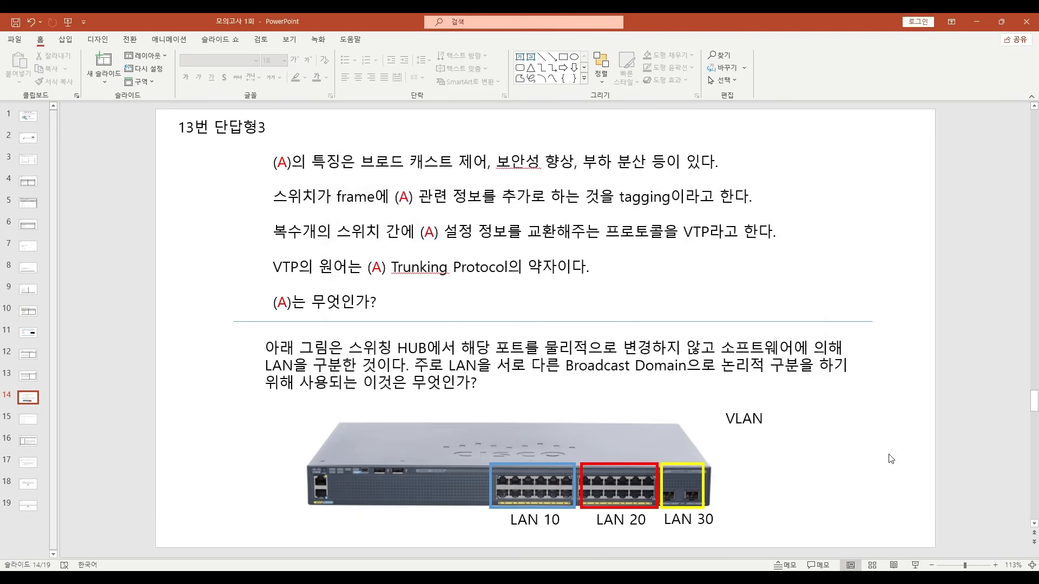
{"action": "left_click", "coordinate": [763, 420]}
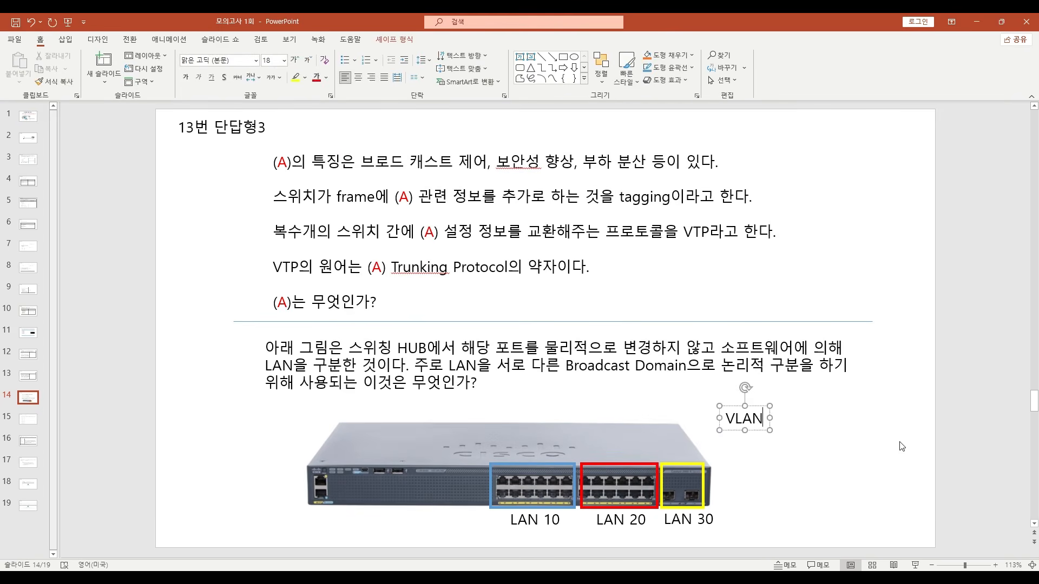
{"action": "key", "text": "Escape"}
{"action": "key", "text": "Delete"}
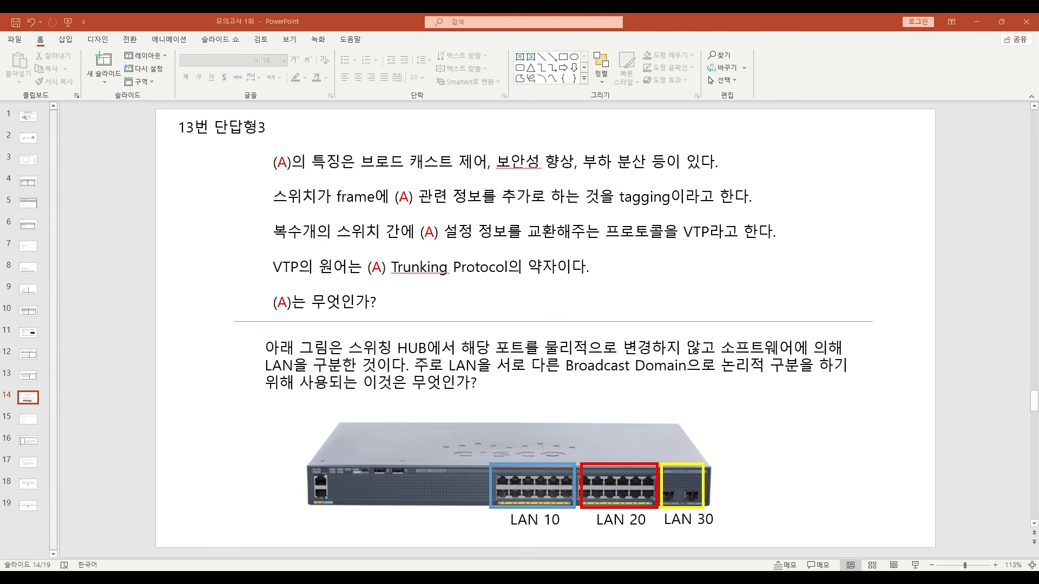
- On slide 15, strike out the SSH, FTP and TFTP ports, write 22, 21 and 69 beside them, and circle option 3
{"action": "scroll", "coordinate": [724, 167], "scroll_direction": "down", "scroll_amount": 1}
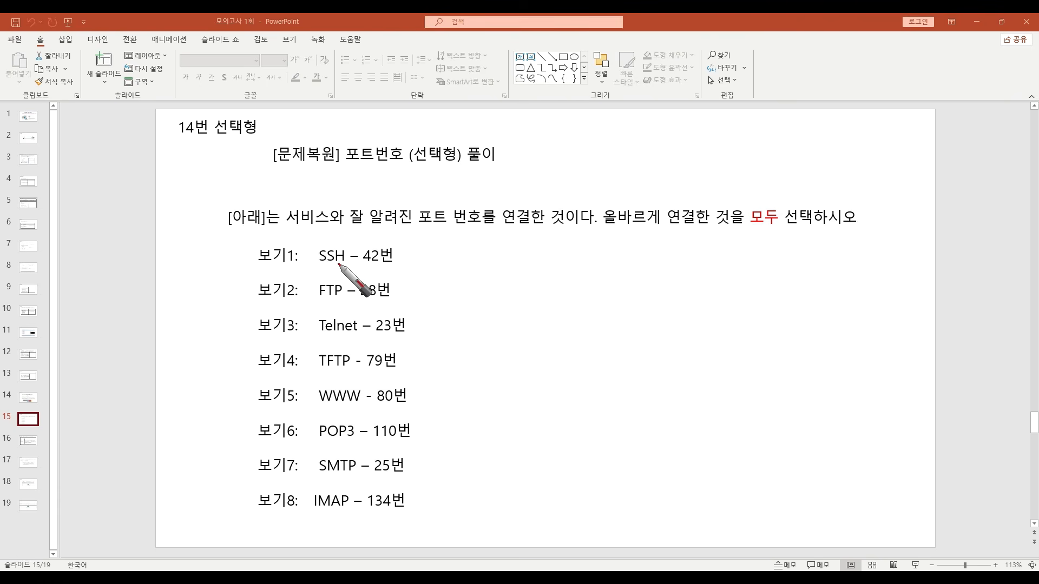
{"action": "mouse_move", "coordinate": [385, 245]}
{"action": "left_mouse_down"}
{"action": "mouse_move", "coordinate": [372, 255]}
{"action": "mouse_move", "coordinate": [378, 264]}
{"action": "mouse_move", "coordinate": [421, 261]}
{"action": "left_mouse_up"}
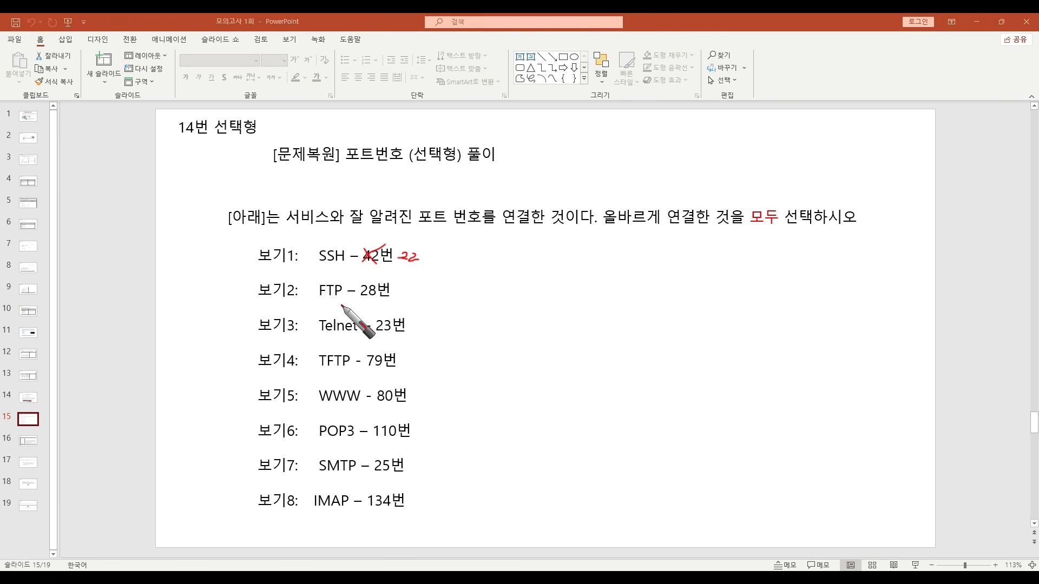
{"action": "mouse_move", "coordinate": [373, 294]}
{"action": "left_mouse_down"}
{"action": "mouse_move", "coordinate": [363, 288]}
{"action": "mouse_move", "coordinate": [414, 295]}
{"action": "left_mouse_up"}
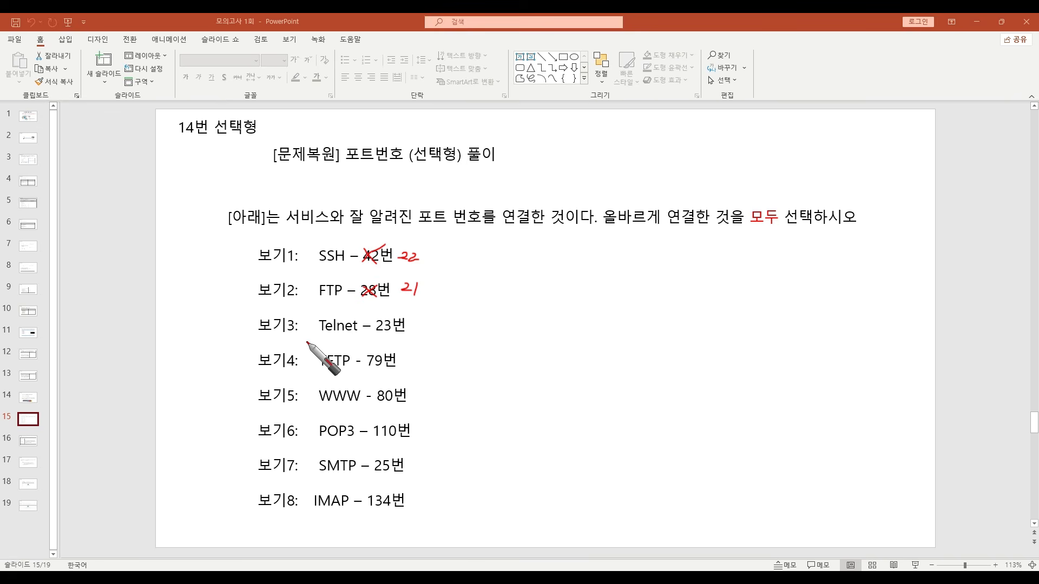
{"action": "mouse_move", "coordinate": [284, 337]}
{"action": "left_mouse_down"}
{"action": "mouse_move", "coordinate": [261, 339]}
{"action": "mouse_move", "coordinate": [295, 327]}
{"action": "left_mouse_up"}
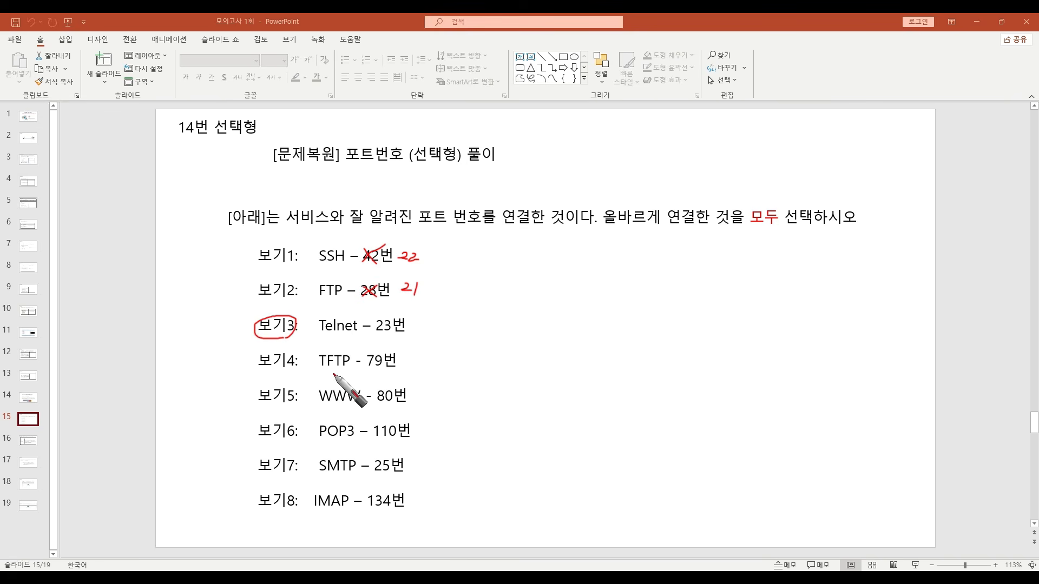
{"action": "mouse_move", "coordinate": [368, 356]}
{"action": "left_mouse_down"}
{"action": "mouse_move", "coordinate": [382, 365]}
{"action": "mouse_move", "coordinate": [425, 355]}
{"action": "mouse_move", "coordinate": [418, 372]}
{"action": "left_mouse_up"}
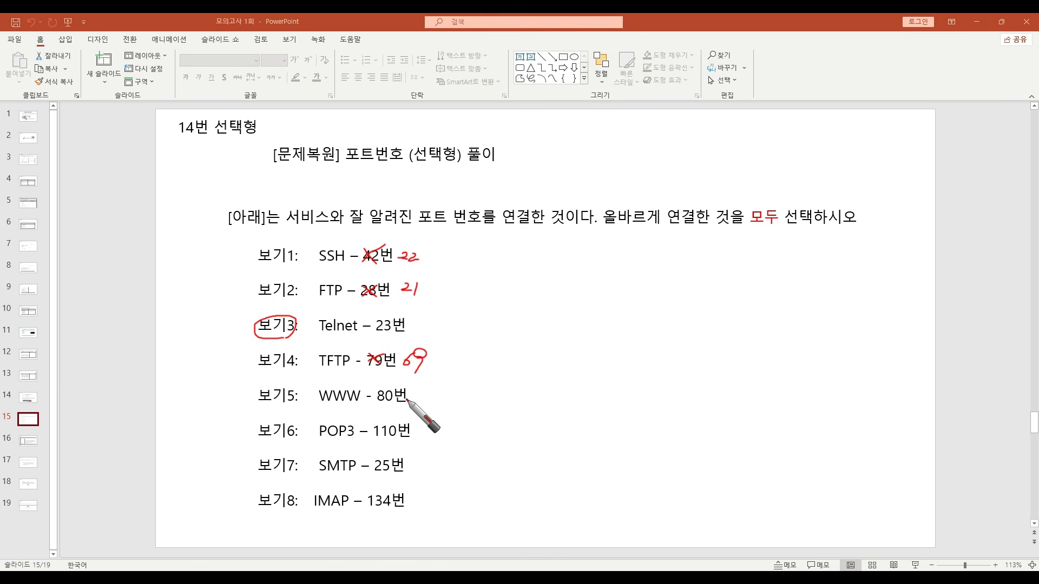
- Circle options 5, 6 and 7, and strike out the IMAP port, writing 143 beside it
{"action": "mouse_move", "coordinate": [293, 406]}
{"action": "left_mouse_down"}
{"action": "mouse_move", "coordinate": [256, 406]}
{"action": "mouse_move", "coordinate": [298, 400]}
{"action": "left_mouse_up"}
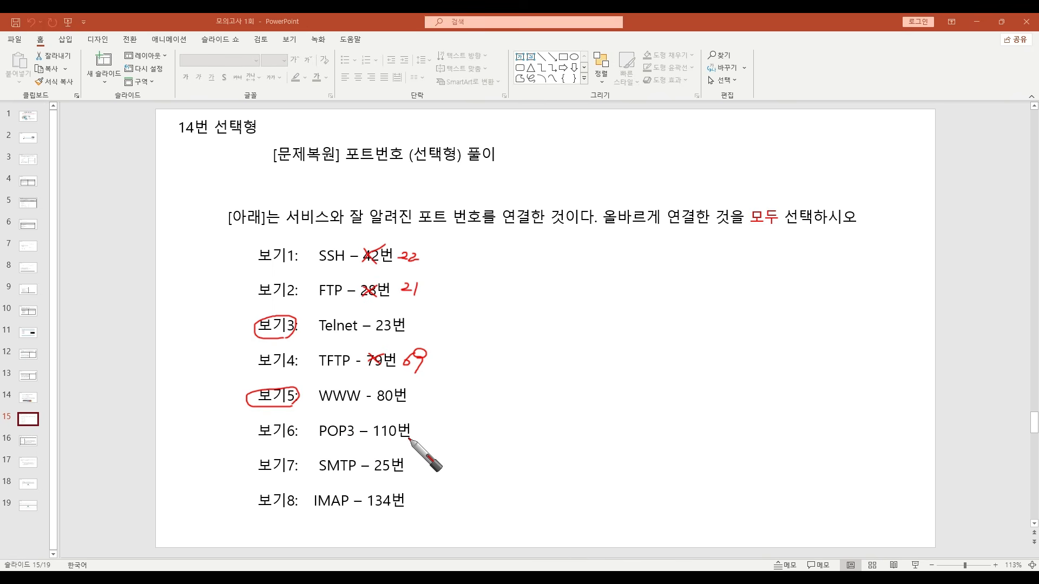
{"action": "mouse_move", "coordinate": [294, 445]}
{"action": "left_mouse_down"}
{"action": "mouse_move", "coordinate": [289, 417]}
{"action": "mouse_move", "coordinate": [292, 444]}
{"action": "left_mouse_up"}
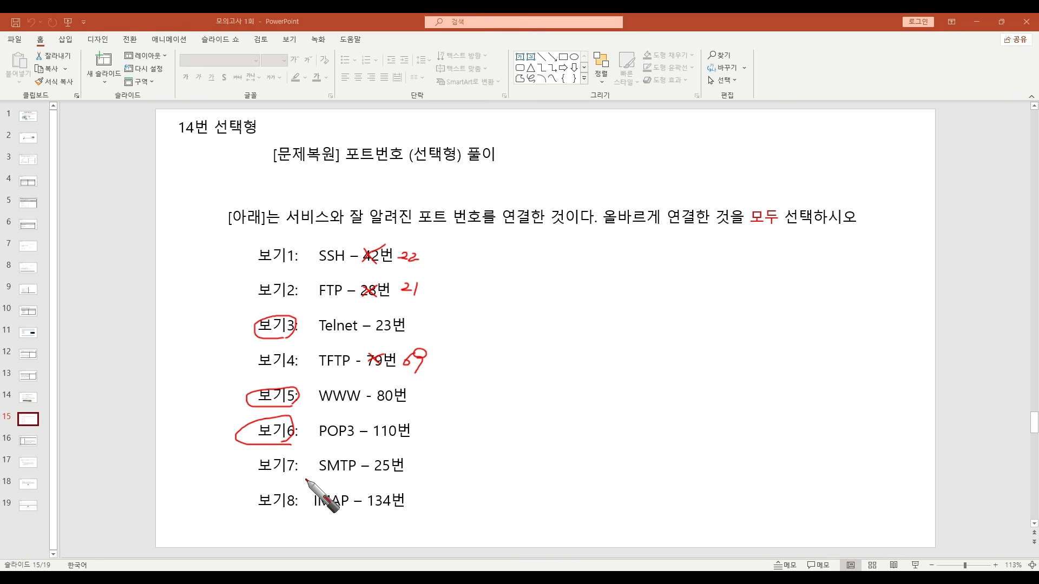
{"action": "mouse_move", "coordinate": [295, 479]}
{"action": "left_mouse_down"}
{"action": "mouse_move", "coordinate": [260, 465]}
{"action": "mouse_move", "coordinate": [300, 474]}
{"action": "left_mouse_up"}
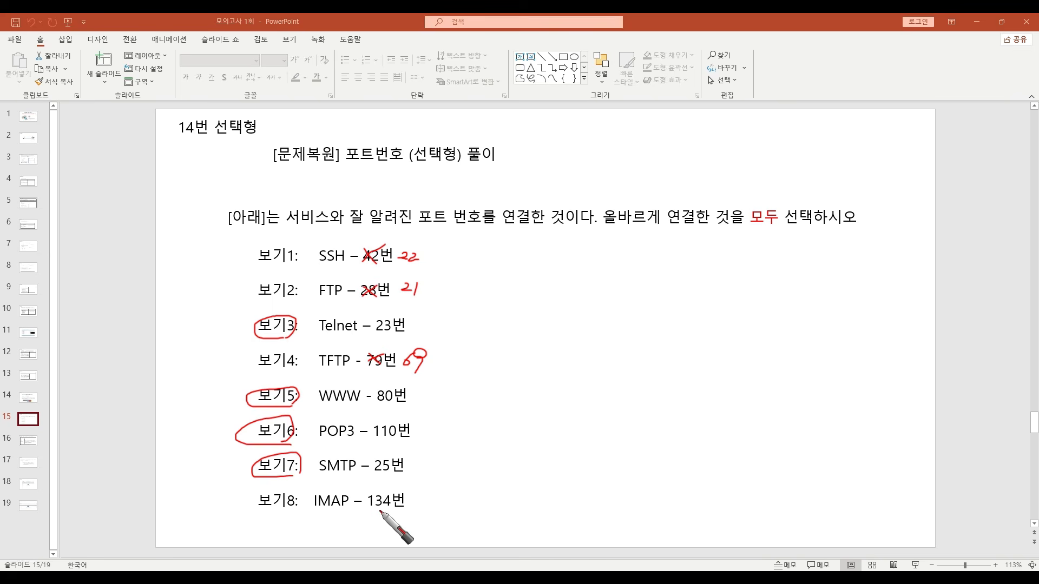
{"action": "mouse_move", "coordinate": [368, 506]}
{"action": "left_mouse_down"}
{"action": "mouse_move", "coordinate": [389, 494]}
{"action": "mouse_move", "coordinate": [436, 506]}
{"action": "mouse_move", "coordinate": [446, 497]}
{"action": "mouse_move", "coordinate": [438, 508]}
{"action": "left_mouse_up"}
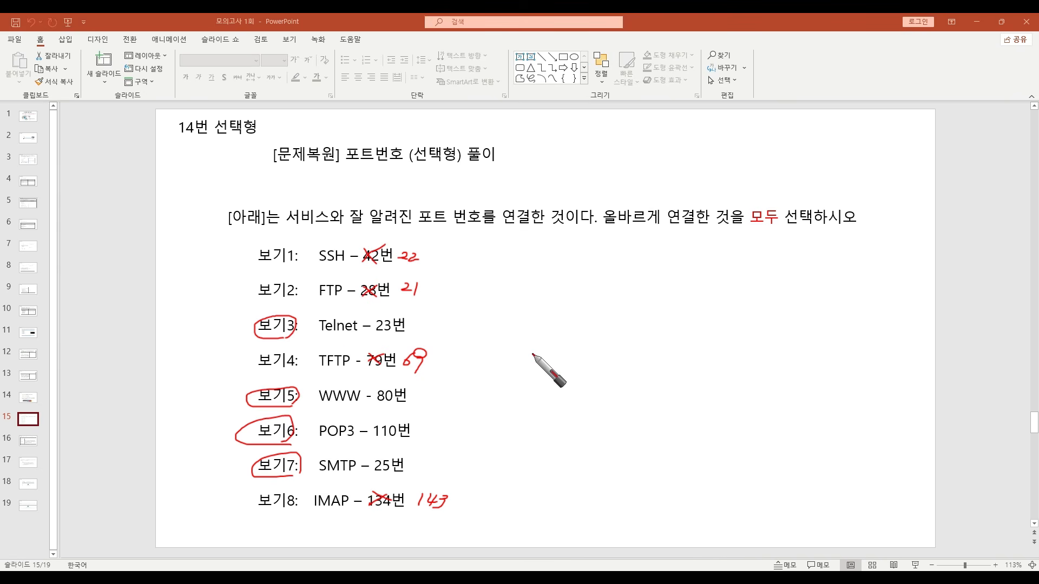
- Handwrite the answer in the blank area beside slide 15's option list
{"action": "mouse_move", "coordinate": [540, 342]}
{"action": "left_mouse_down"}
{"action": "mouse_move", "coordinate": [549, 354]}
{"action": "mouse_move", "coordinate": [540, 367]}
{"action": "left_mouse_up"}
{"action": "left_click", "coordinate": [574, 369]}
{"action": "mouse_move", "coordinate": [595, 340]}
{"action": "left_mouse_down"}
{"action": "mouse_move", "coordinate": [597, 367]}
{"action": "mouse_move", "coordinate": [619, 338]}
{"action": "mouse_move", "coordinate": [669, 367]}
{"action": "mouse_move", "coordinate": [702, 339]}
{"action": "mouse_move", "coordinate": [706, 372]}
{"action": "left_mouse_up"}
{"action": "left_click", "coordinate": [618, 369]}
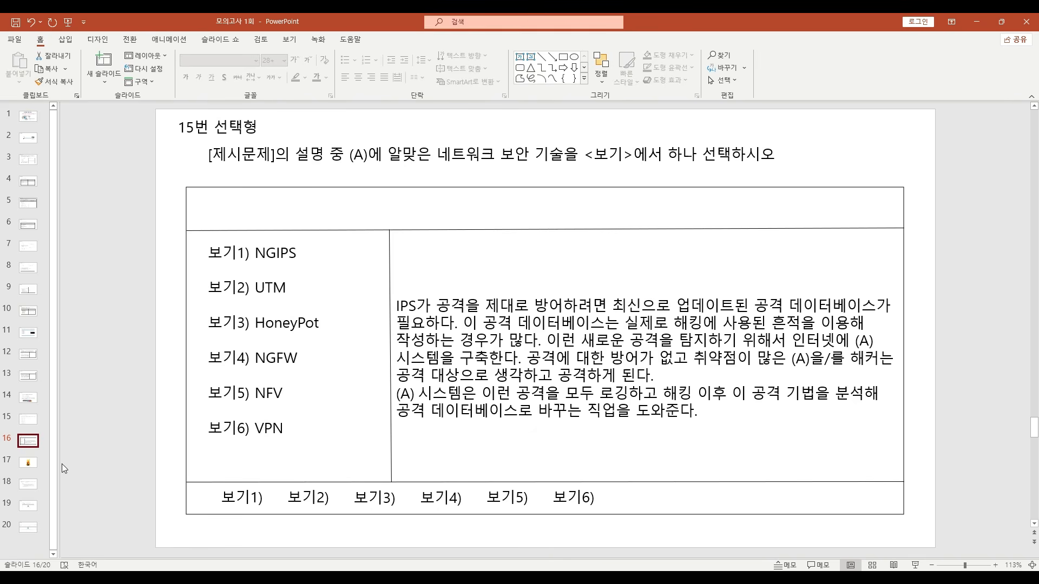
- Open slide 17, draw two arrows into the honey pot and a box around HUNNY, and clear the drawings
{"action": "left_click", "coordinate": [28, 463]}
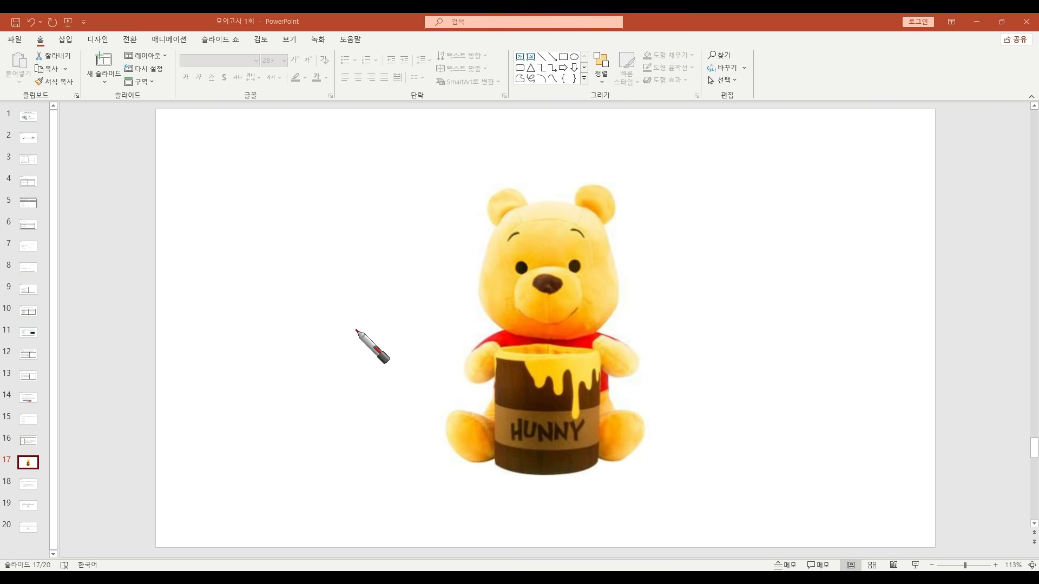
{"action": "mouse_move", "coordinate": [316, 340]}
{"action": "left_mouse_down"}
{"action": "mouse_move", "coordinate": [487, 357]}
{"action": "mouse_move", "coordinate": [513, 411]}
{"action": "mouse_move", "coordinate": [498, 409]}
{"action": "mouse_move", "coordinate": [520, 398]}
{"action": "mouse_move", "coordinate": [497, 406]}
{"action": "mouse_move", "coordinate": [517, 415]}
{"action": "left_mouse_up"}
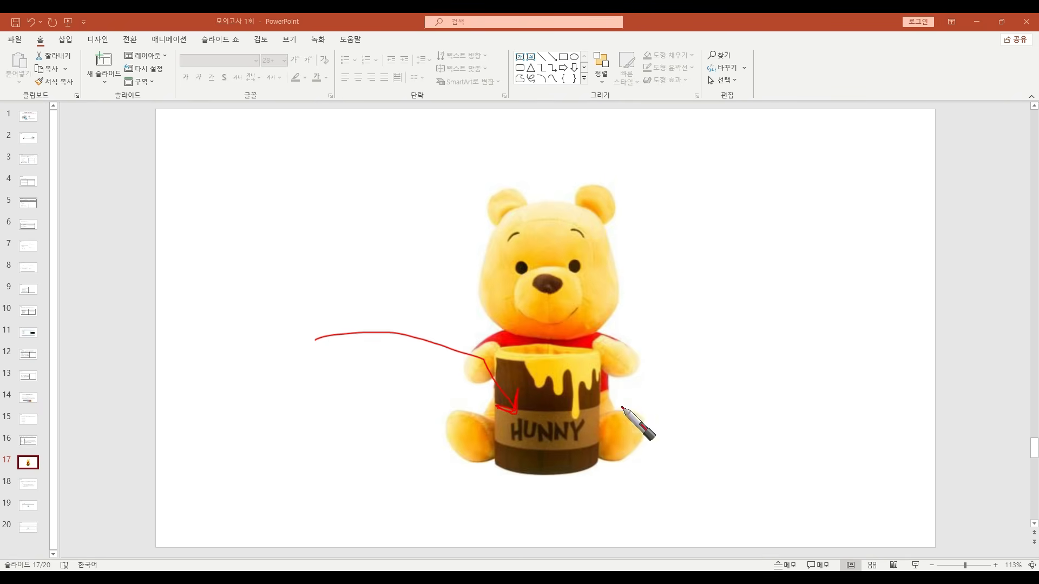
{"action": "mouse_move", "coordinate": [785, 301]}
{"action": "left_mouse_down"}
{"action": "mouse_move", "coordinate": [631, 328]}
{"action": "mouse_move", "coordinate": [574, 372]}
{"action": "mouse_move", "coordinate": [572, 352]}
{"action": "mouse_move", "coordinate": [598, 371]}
{"action": "mouse_move", "coordinate": [576, 368]}
{"action": "mouse_move", "coordinate": [574, 351]}
{"action": "mouse_move", "coordinate": [573, 373]}
{"action": "mouse_move", "coordinate": [592, 370]}
{"action": "mouse_move", "coordinate": [573, 373]}
{"action": "left_mouse_up"}
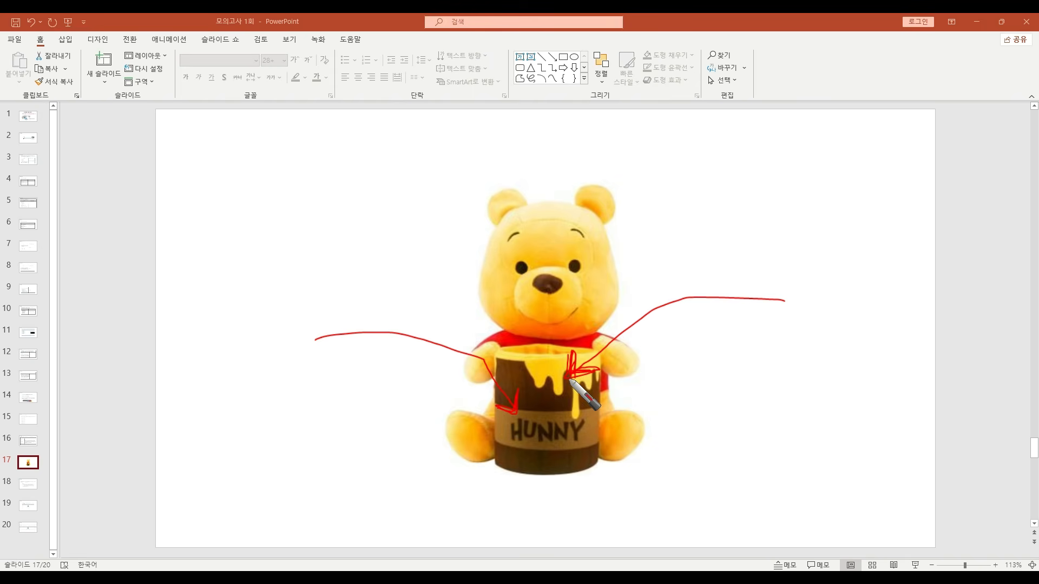
{"action": "mouse_move", "coordinate": [517, 445]}
{"action": "left_mouse_down"}
{"action": "mouse_move", "coordinate": [607, 440]}
{"action": "mouse_move", "coordinate": [506, 409]}
{"action": "mouse_move", "coordinate": [507, 442]}
{"action": "left_mouse_up"}
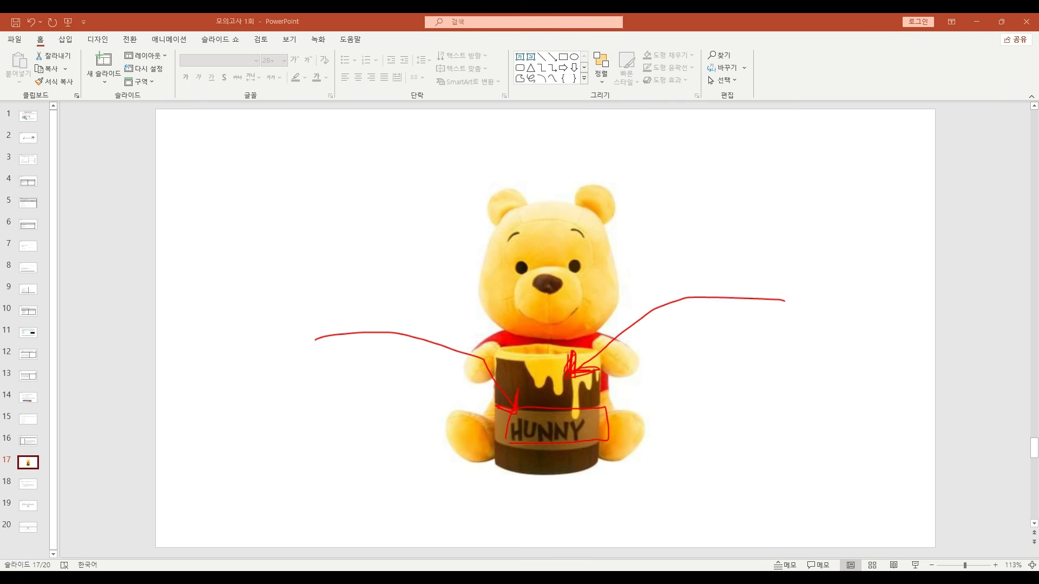
{"action": "key", "text": "Delete"}
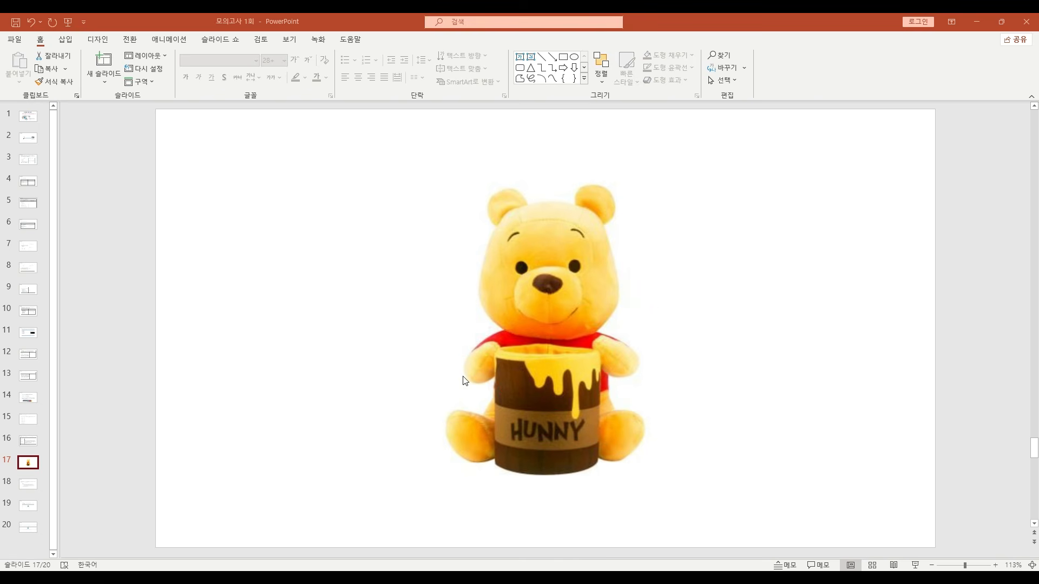
- Return to slide 16 and review the question on choosing network security technology (A)
{"action": "left_click", "coordinate": [38, 450]}
{"action": "left_click", "coordinate": [25, 422]}
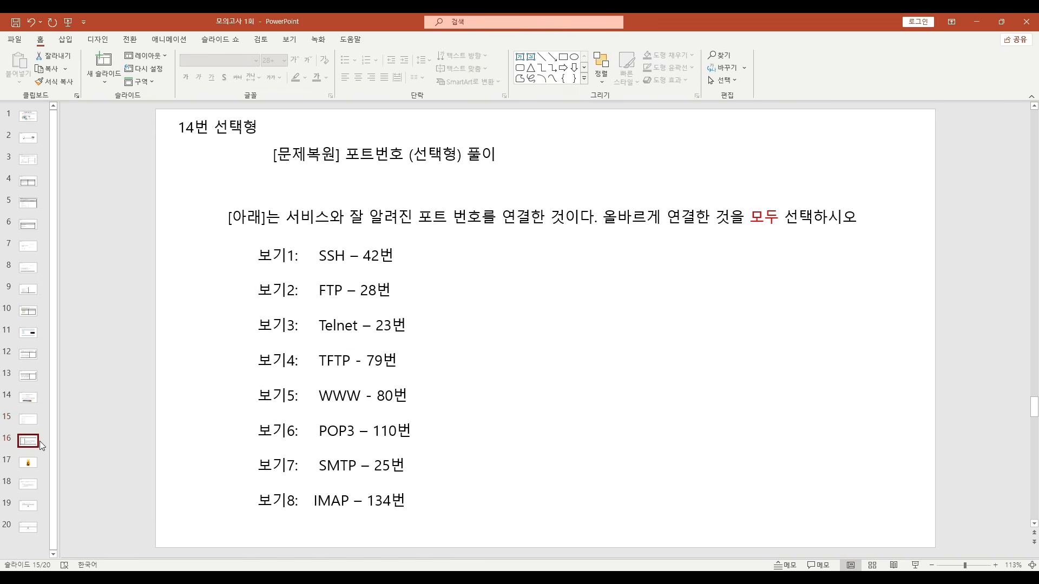
{"action": "left_click", "coordinate": [39, 441]}
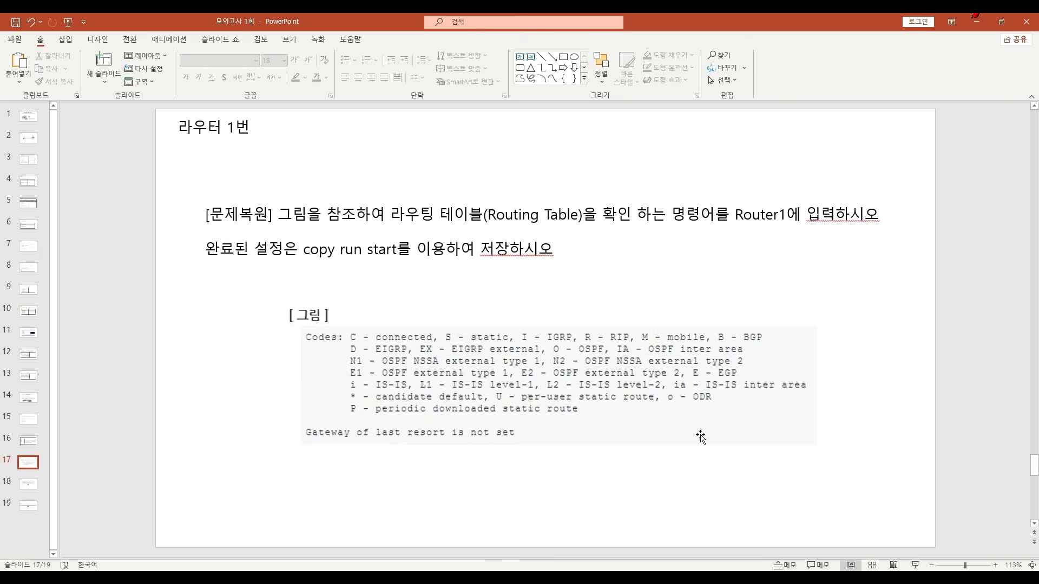
- Add a text box reading "Sh ip route" below the routing table figure on the router question 1 slide
{"action": "left_click", "coordinate": [519, 56]}
{"action": "left_click", "coordinate": [419, 468]}
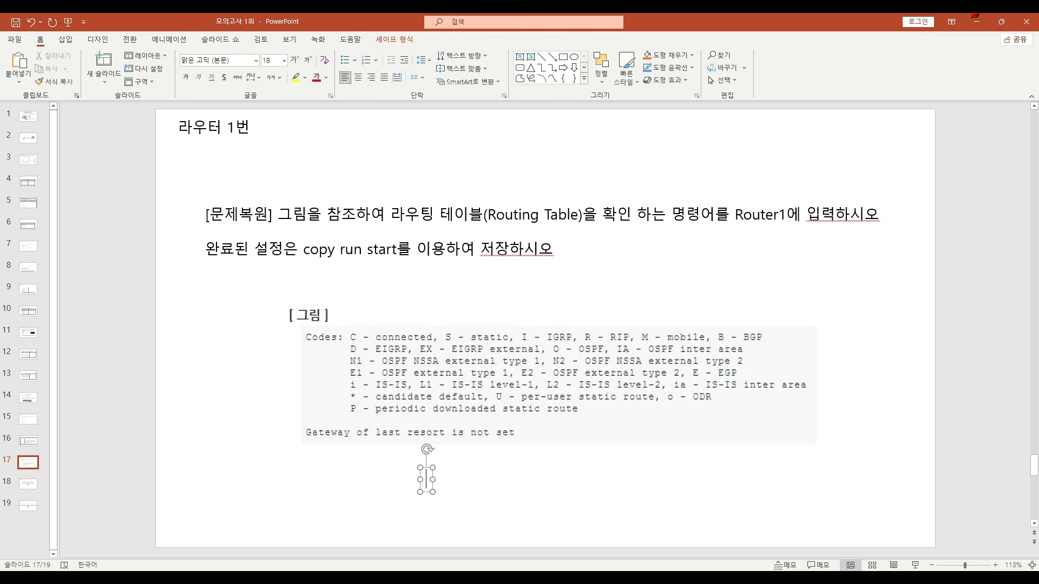
{"action": "key", "text": "Hangul"}
{"action": "type", "text": "Sh ip"}
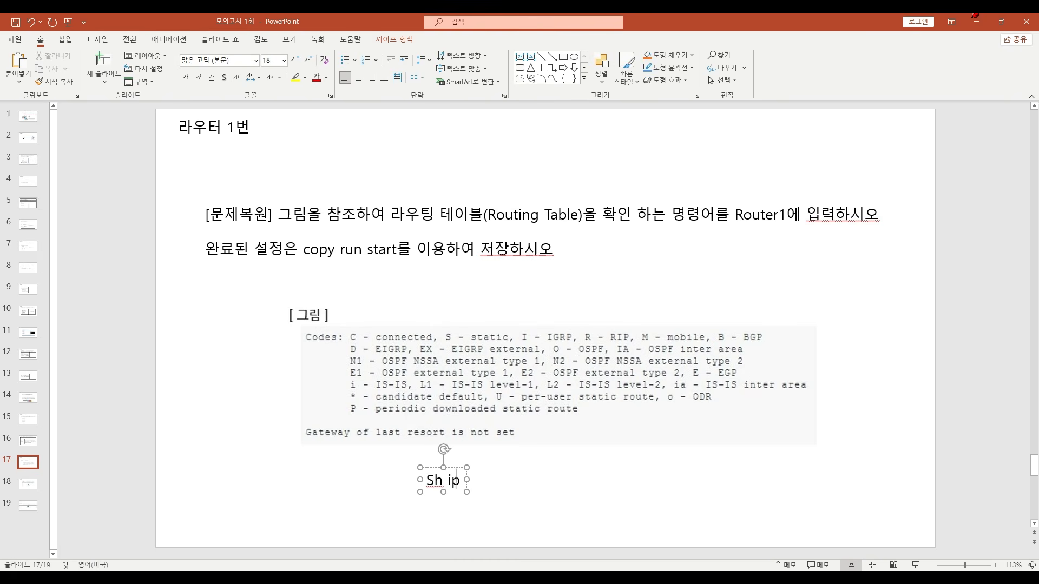
{"action": "type", "text": " route"}
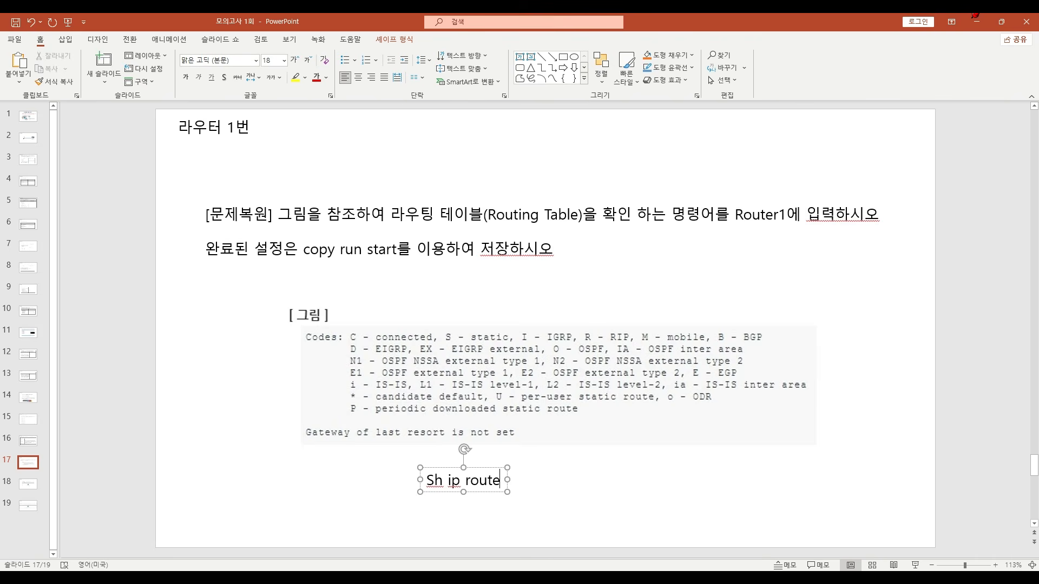
{"action": "left_click", "coordinate": [669, 497]}
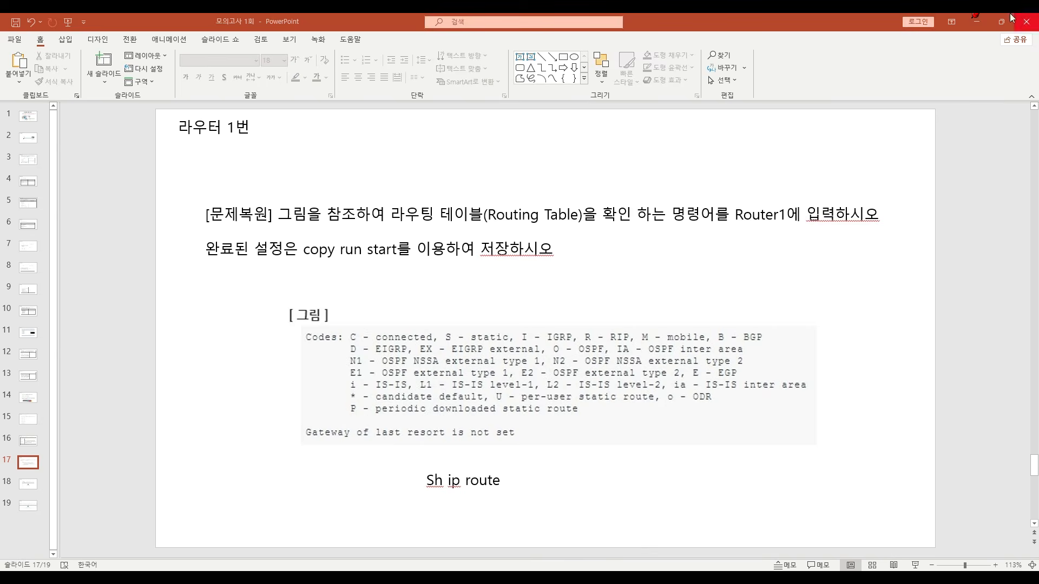
- Switch to the ICQA router exam demo and display Router1's routing table with sh ip route
{"action": "left_click", "coordinate": [984, 26]}
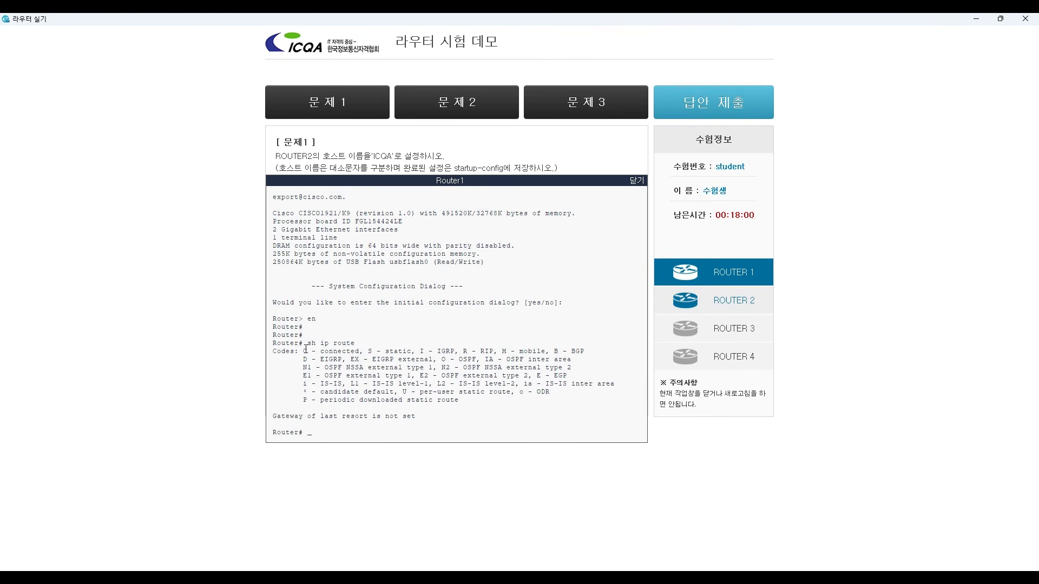
{"action": "type", "text": "sh"}
{"action": "type", "text": " ip riue"}
{"action": "key", "text": "BackSpace"}
{"action": "key", "text": "BackSpace"}
{"action": "type", "text": "te"}
{"action": "key", "text": "Return"}
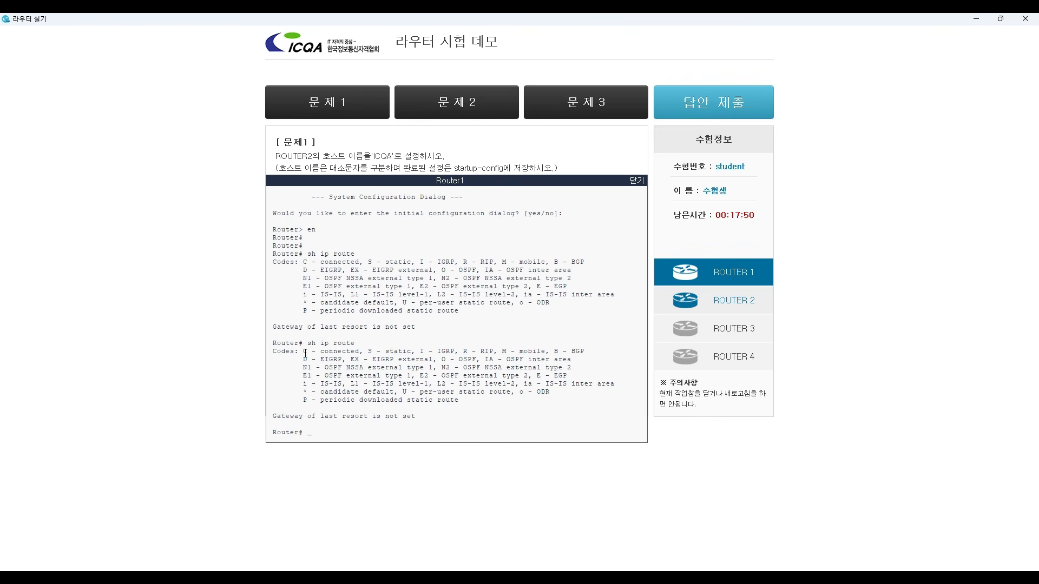
- Recheck the router question 1 slide and save Router1's running configuration in the exam demo with copy r s
{"action": "left_click", "coordinate": [452, 577]}
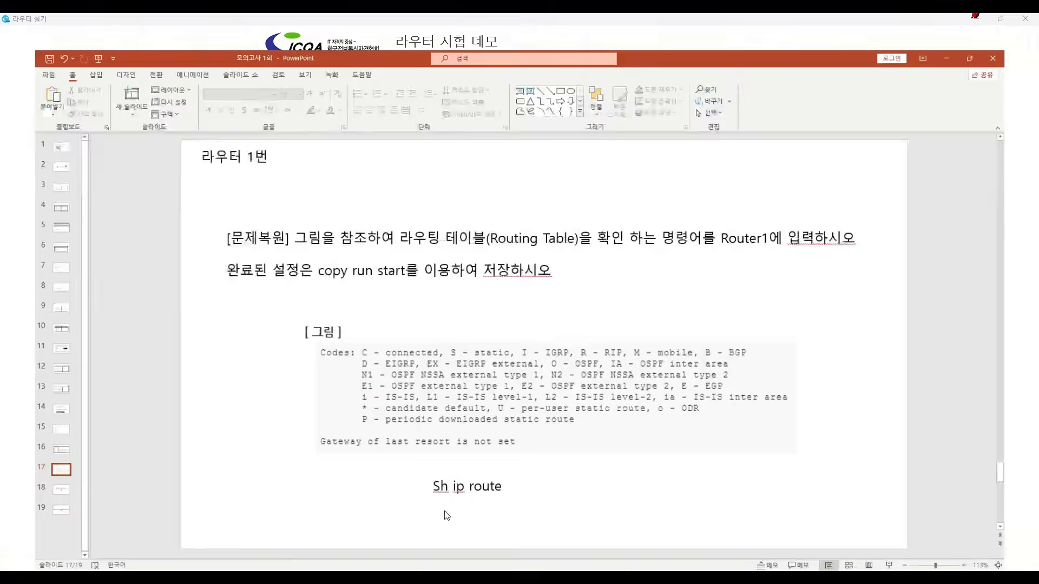
{"action": "left_click", "coordinate": [978, 22]}
{"action": "type", "text": "co"}
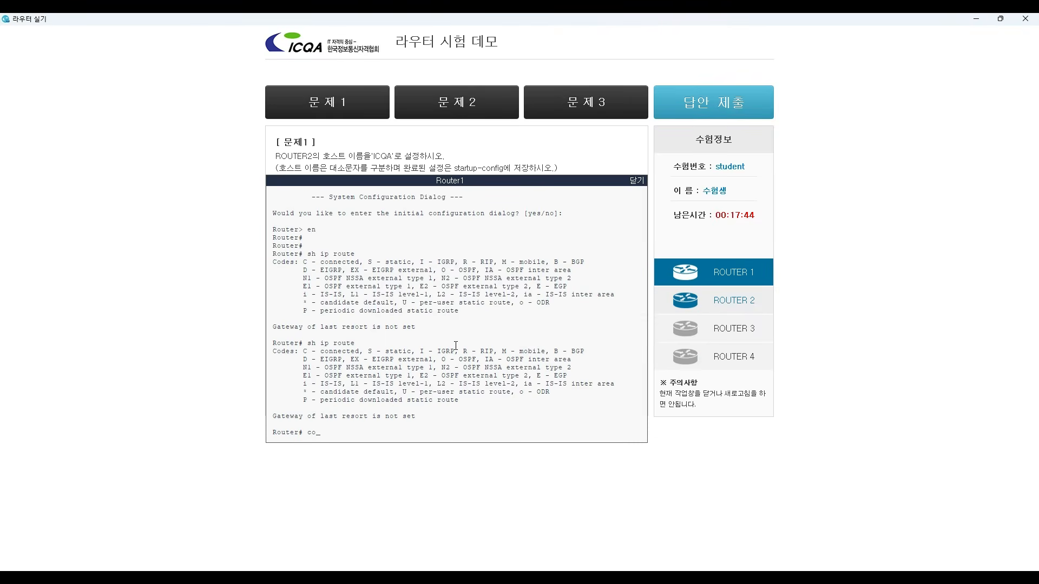
{"action": "type", "text": "py r s"}
{"action": "key", "text": "Return"}
{"action": "key", "text": "Return"}
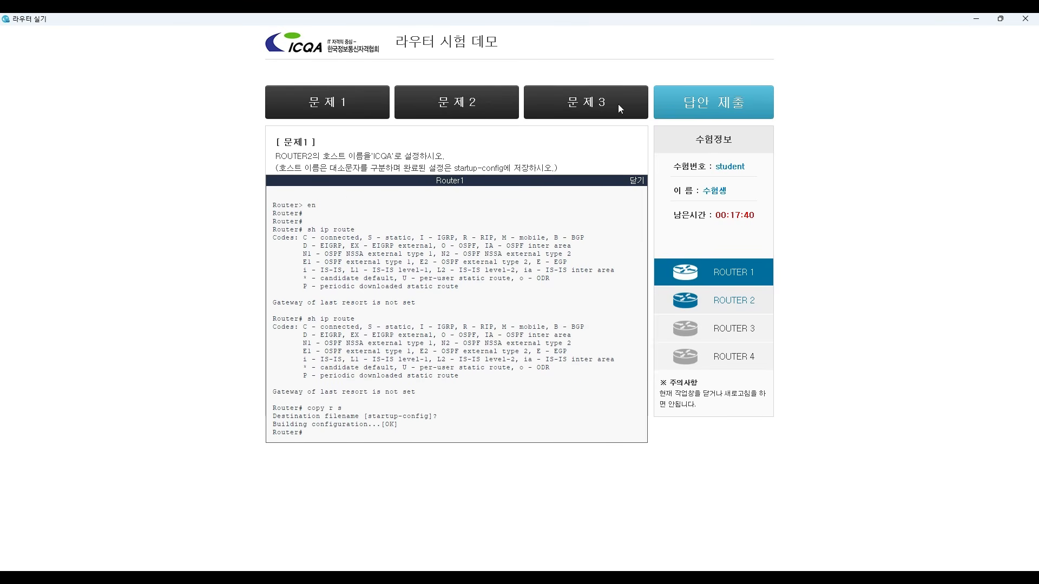
- Switch to the HyperTerminal session and display the router's routing table with sh ip route
{"action": "left_click", "coordinate": [975, 19]}
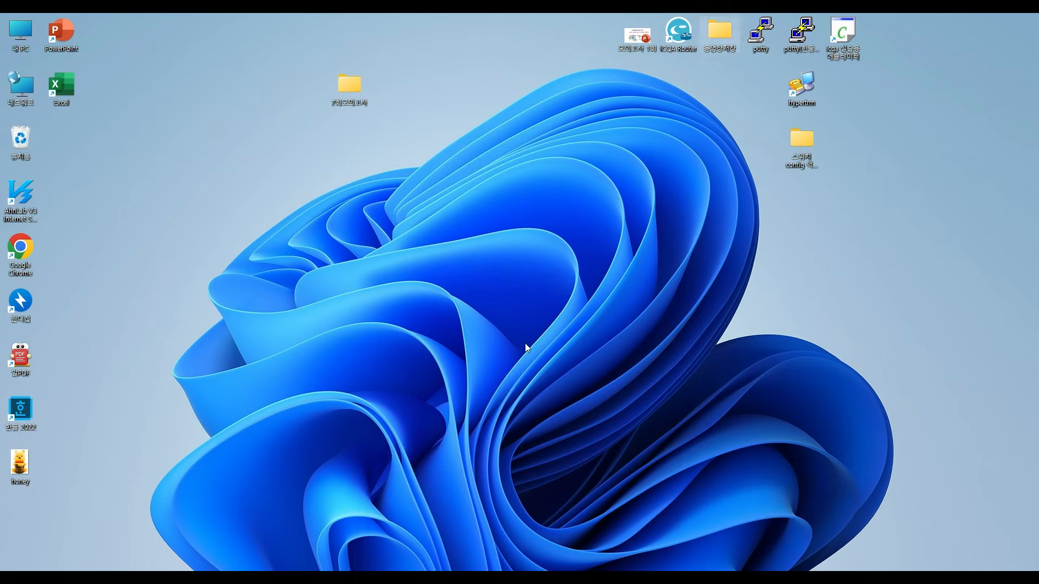
{"action": "left_click", "coordinate": [521, 578]}
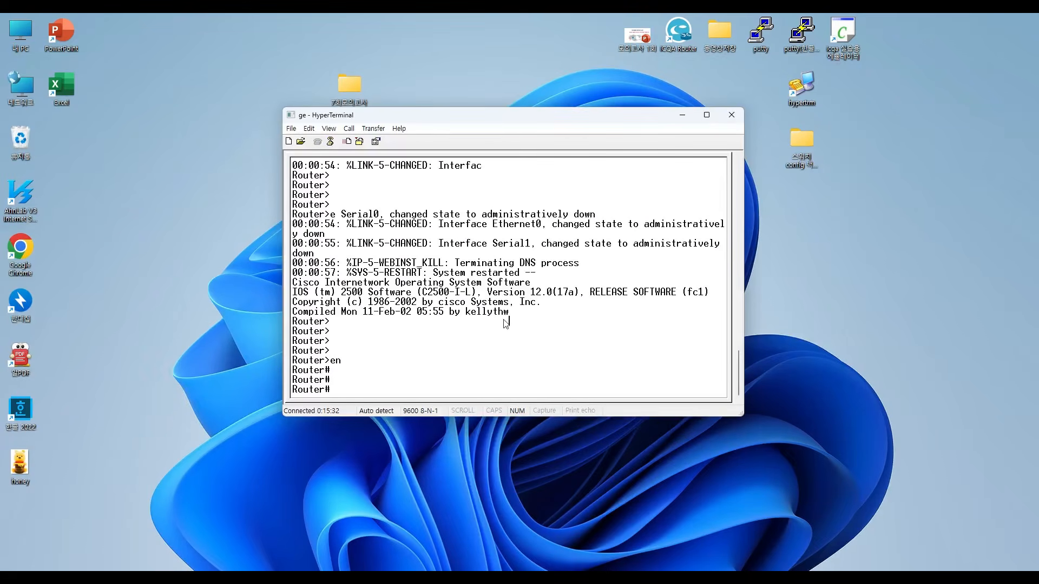
{"action": "key", "text": "Return"}
{"action": "key", "text": "Return"}
{"action": "key", "text": "Return"}
{"action": "key", "text": "Return"}
{"action": "key", "text": "Return"}
{"action": "key", "text": "Return"}
{"action": "key", "text": "Return"}
{"action": "key", "text": "Return"}
{"action": "key", "text": "Return"}
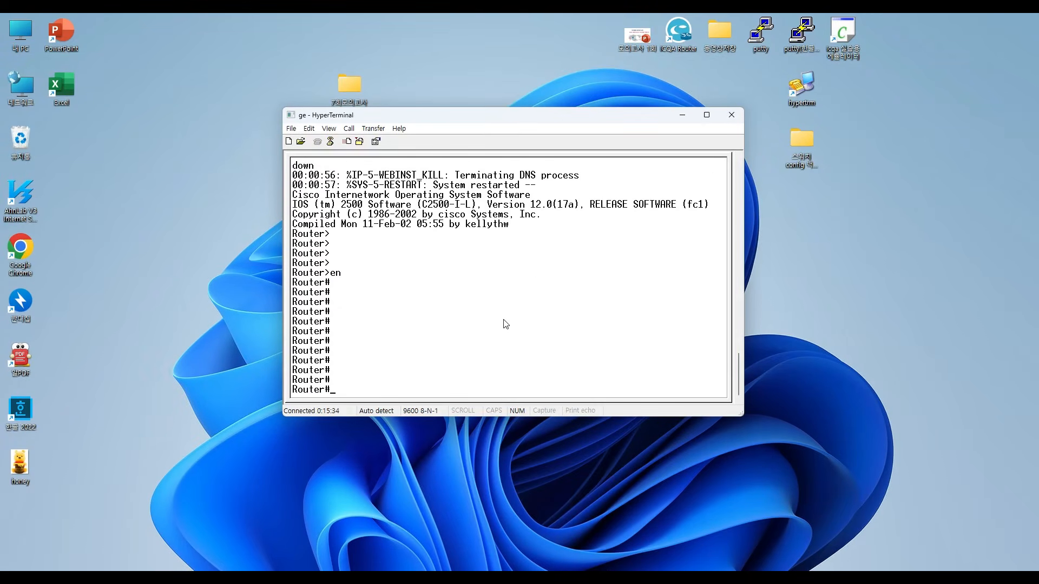
{"action": "type", "text": "sh ip route"}
{"action": "key", "text": "Return"}
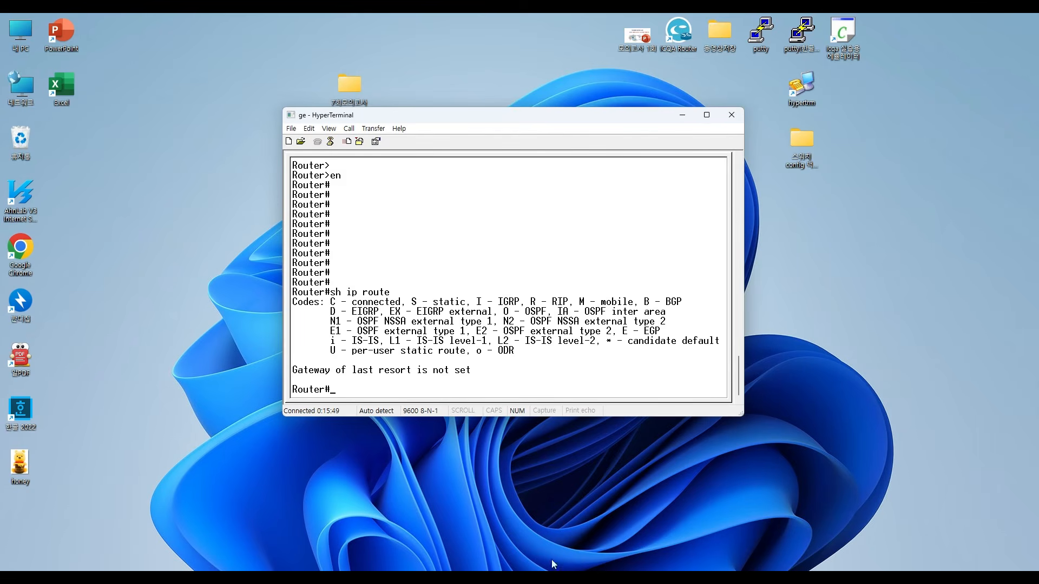
- Lower the HyperTerminal window and review the PowerPoint slide for router question 2 on setting Router1's console password
{"action": "left_click_drag", "start_coordinate": [524, 115], "coordinate": [515, 177]}
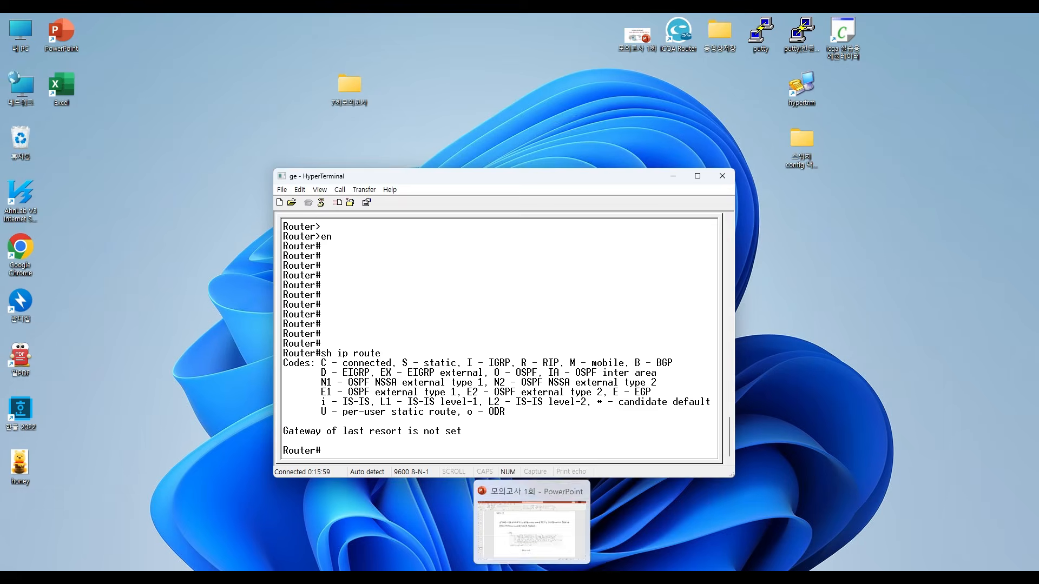
{"action": "left_click", "coordinate": [604, 581]}
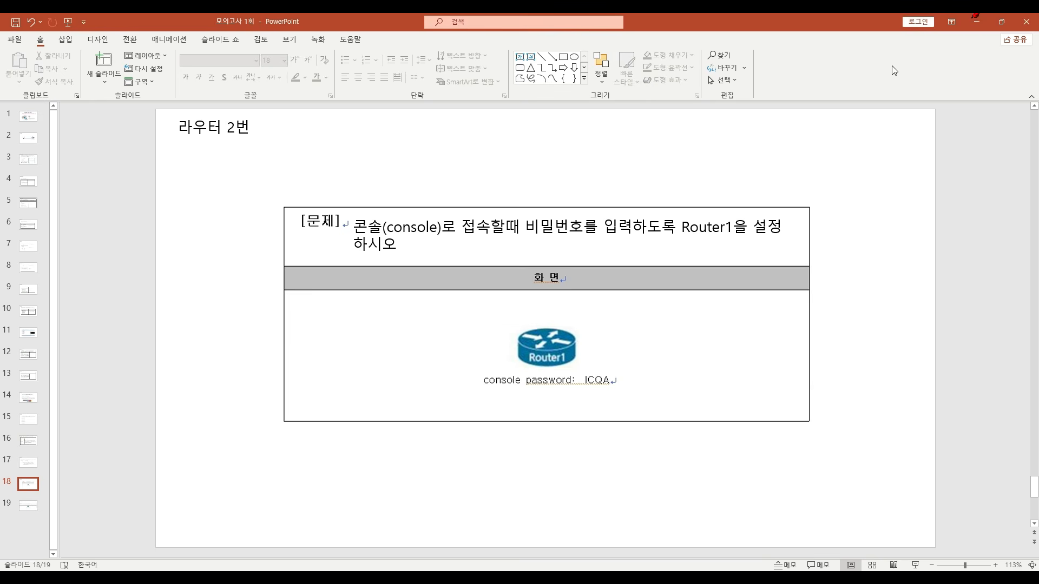
{"action": "left_click", "coordinate": [976, 21]}
- Run notepad and dismiss the missing-file notices to reach a blank untitled document
{"action": "key", "text": "super"}
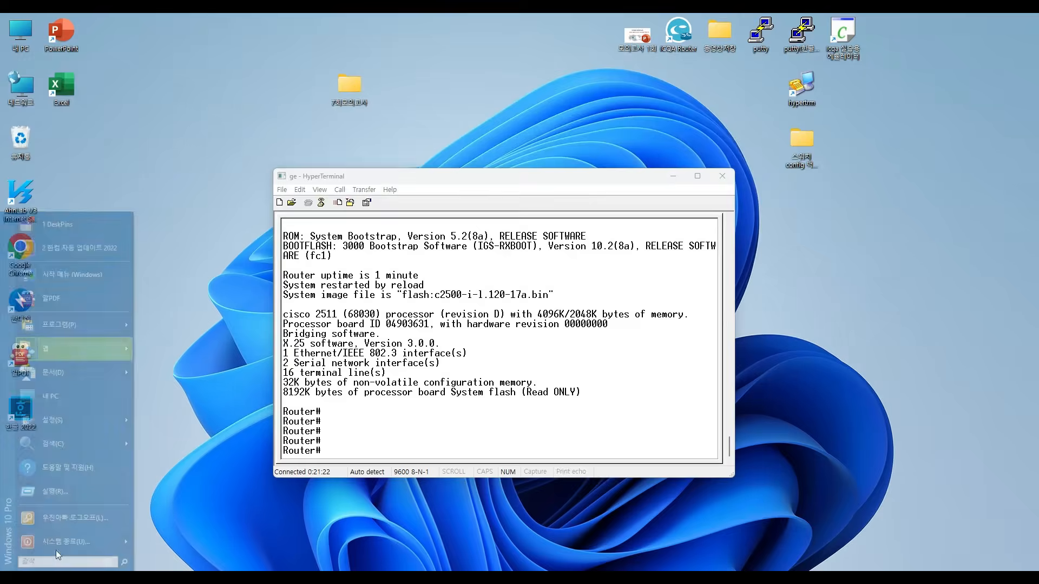
{"action": "left_click", "coordinate": [73, 494]}
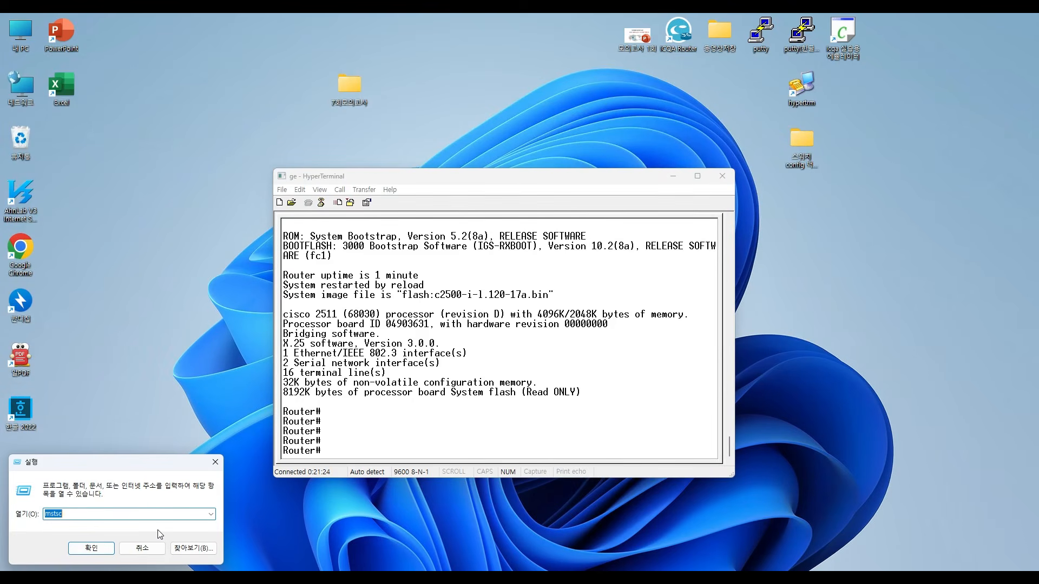
{"action": "type", "text": "notepad"}
{"action": "key", "text": "Return"}
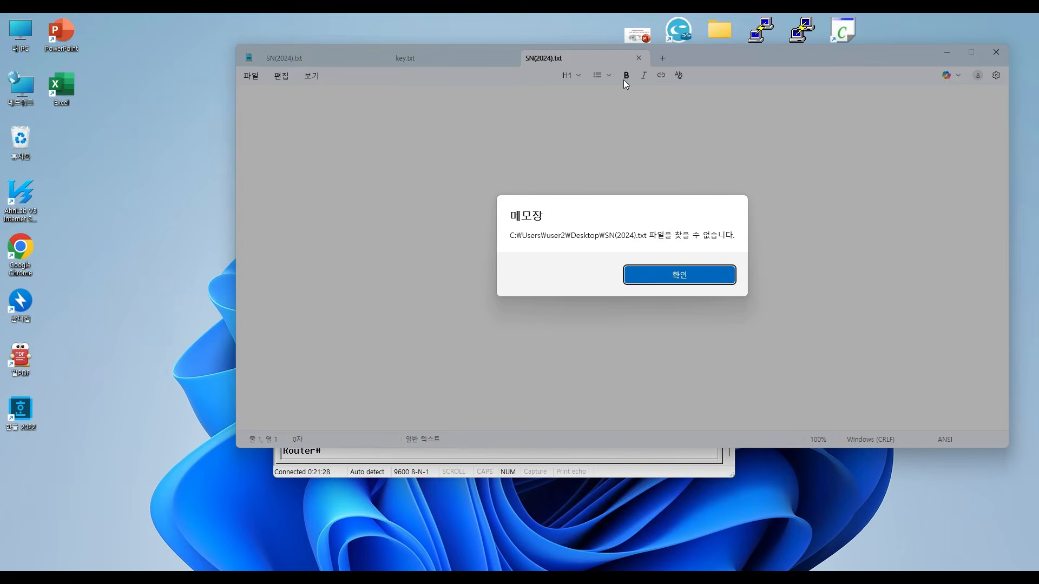
{"action": "left_click", "coordinate": [663, 281]}
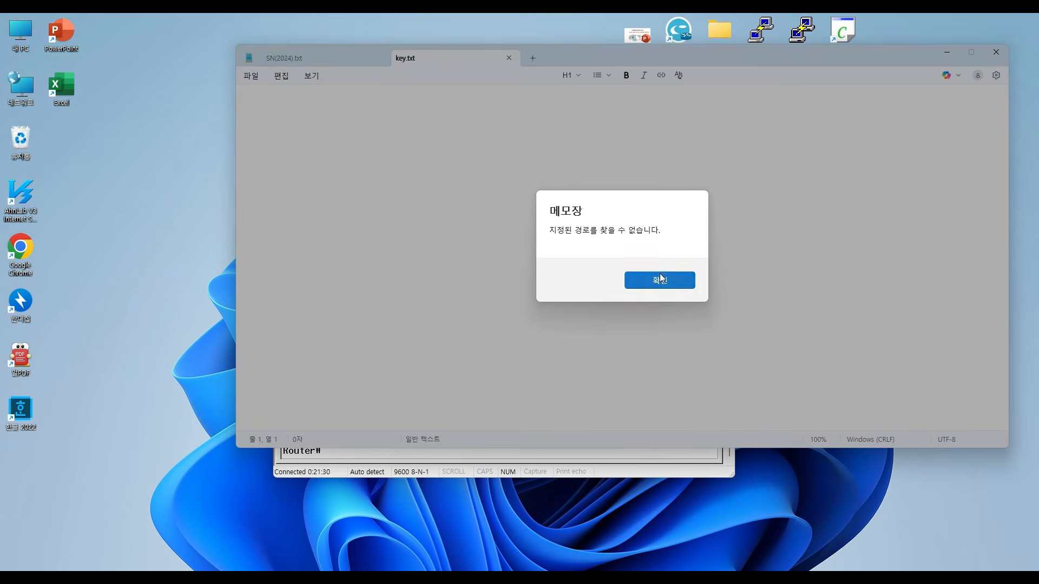
{"action": "left_click", "coordinate": [656, 280]}
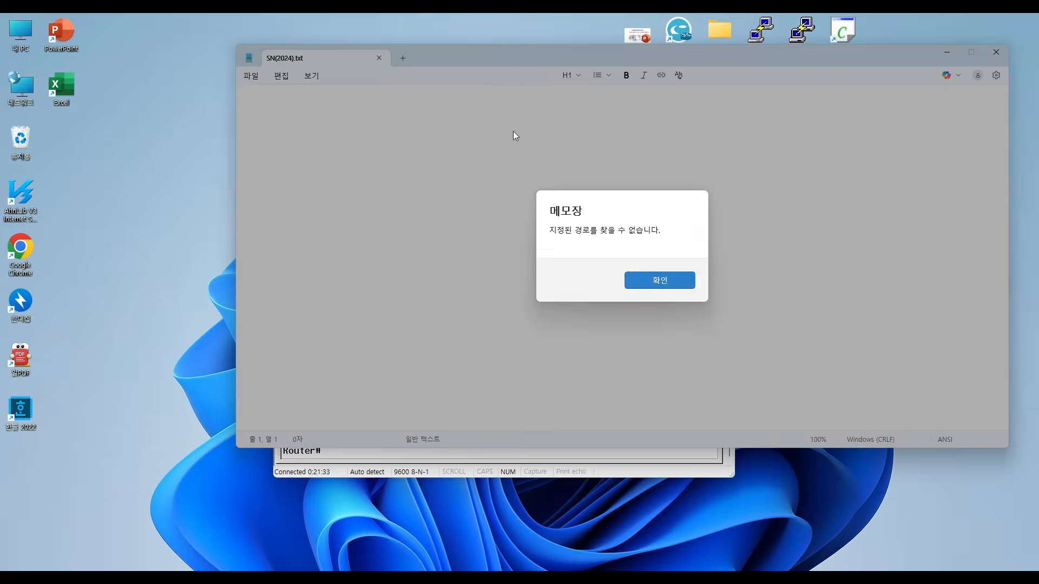
{"action": "left_click", "coordinate": [627, 279]}
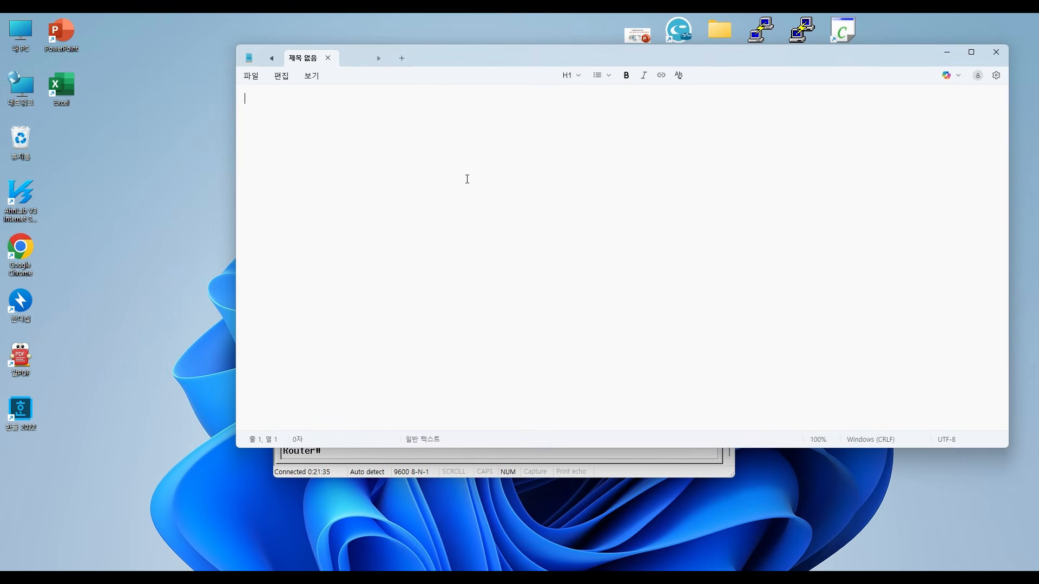
- Write the commands conf t, line console 0, login and the console password command on separate lines in Notepad
{"action": "key", "text": "Return"}
{"action": "key", "text": "Return"}
{"action": "type", "text": "conf t "}
{"action": "type", "text": "line "}
{"action": "type", "text": "console"}
{"action": "type", "text": " 0 "}
{"action": "type", "text": "login"}
{"action": "key", "text": "Return"}
{"action": "type", "text": "password ICQA"}
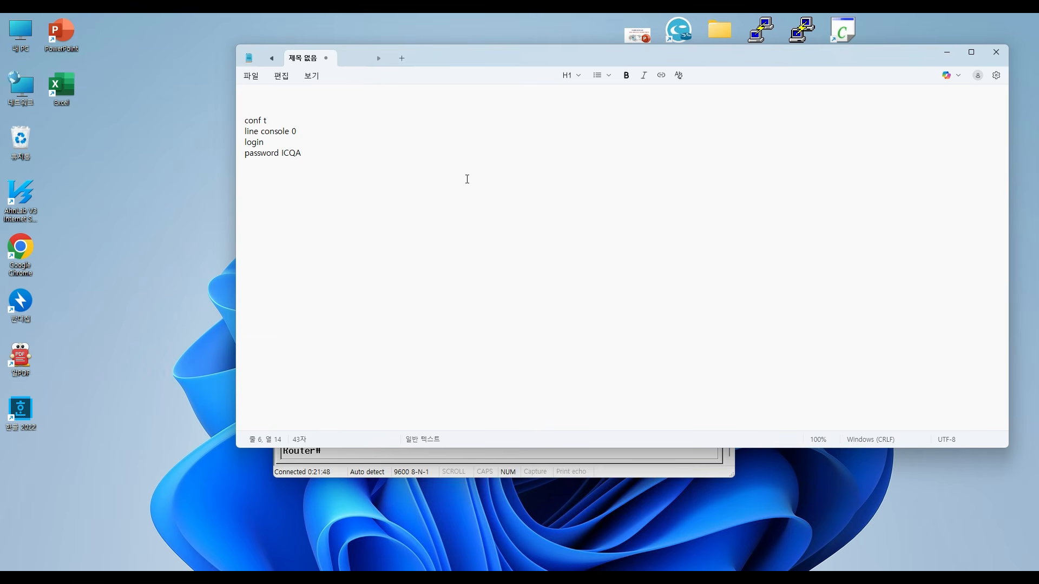
- Add two exit lines and a copy r s line to the end of the command notes
{"action": "key", "text": "Return"}
{"action": "type", "text": "exit"}
{"action": "key", "text": "Return"}
{"action": "type", "text": "exit c"}
{"action": "type", "text": "opy r s"}
{"action": "key", "text": "Return"}
{"action": "key", "text": "Return"}
- Highlight the login line in the command notes twice to point it out, clearing the selection each time
{"action": "left_click_drag", "start_coordinate": [274, 143], "coordinate": [243, 142]}
{"action": "left_click", "coordinate": [324, 198]}
{"action": "left_click_drag", "start_coordinate": [270, 135], "coordinate": [232, 146]}
{"action": "left_click", "coordinate": [338, 218]}
- Switch to the router exam demo, place it beside the router question 2 slide, and move its Router1 console up
{"action": "mouse_move", "coordinate": [556, 580]}
{"action": "left_click", "coordinate": [554, 528]}
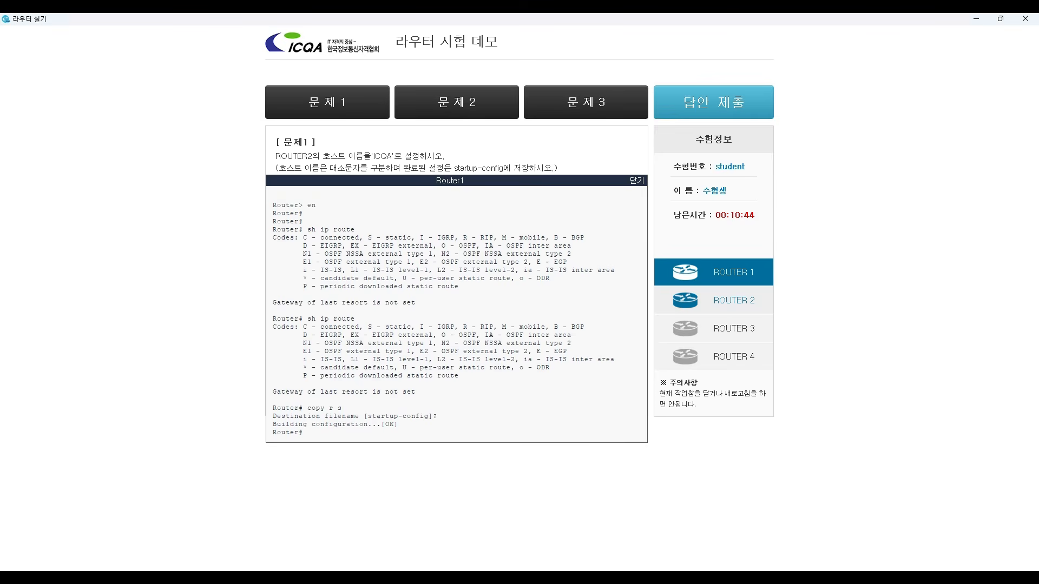
{"action": "key", "text": "Return"}
{"action": "key", "text": "Return"}
{"action": "key", "text": "Return"}
{"action": "key", "text": "Return"}
{"action": "key", "text": "Return"}
{"action": "key", "text": "Return"}
{"action": "key", "text": "Return"}
{"action": "key", "text": "Return"}
{"action": "key", "text": "Return"}
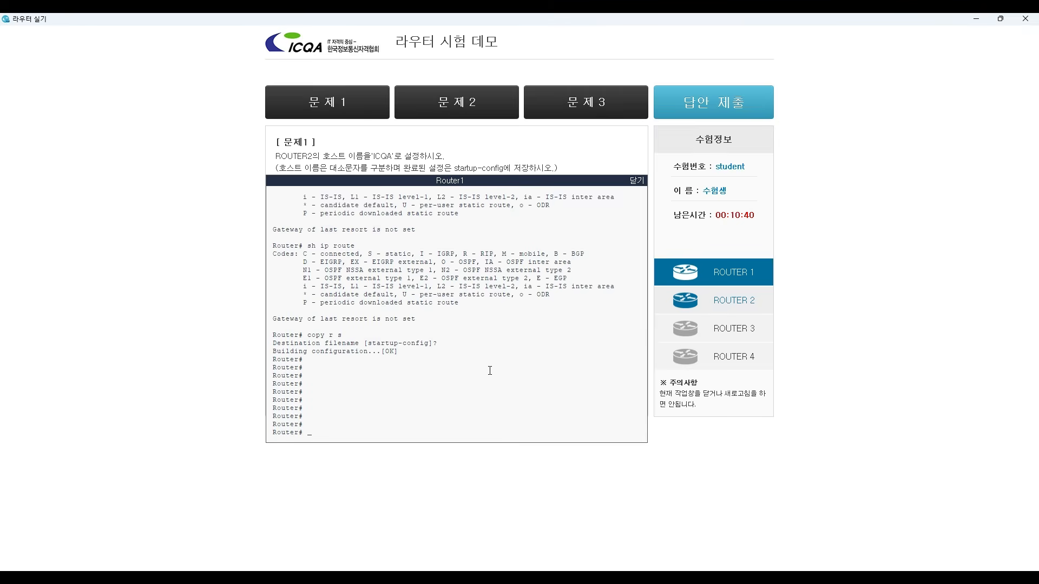
{"action": "double_click", "coordinate": [739, 19]}
{"action": "left_click_drag", "start_coordinate": [850, 64], "coordinate": [897, 90]}
{"action": "left_click", "coordinate": [601, 578]}
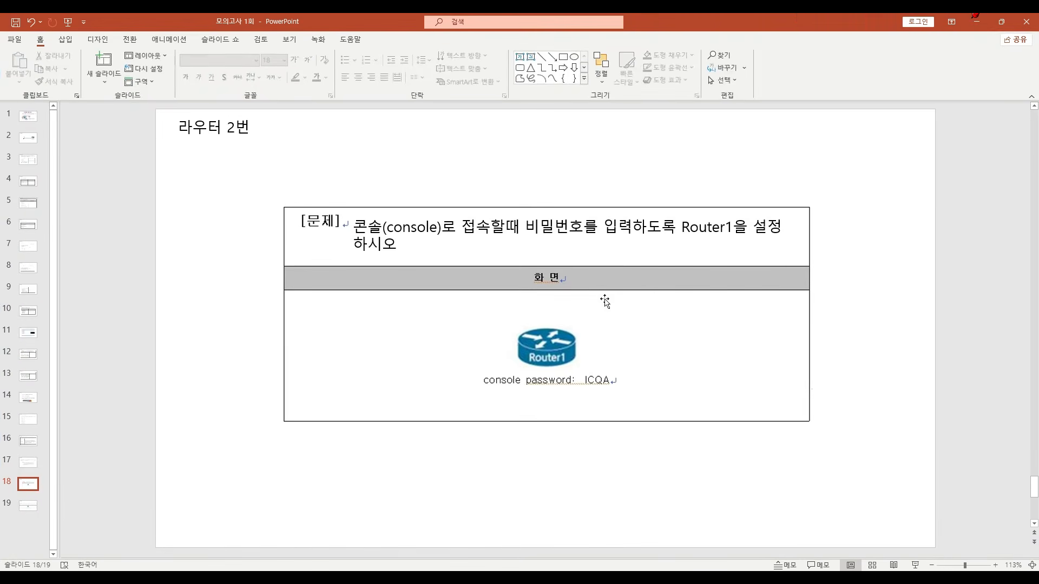
{"action": "left_click_drag", "start_coordinate": [660, 22], "coordinate": [359, 97]}
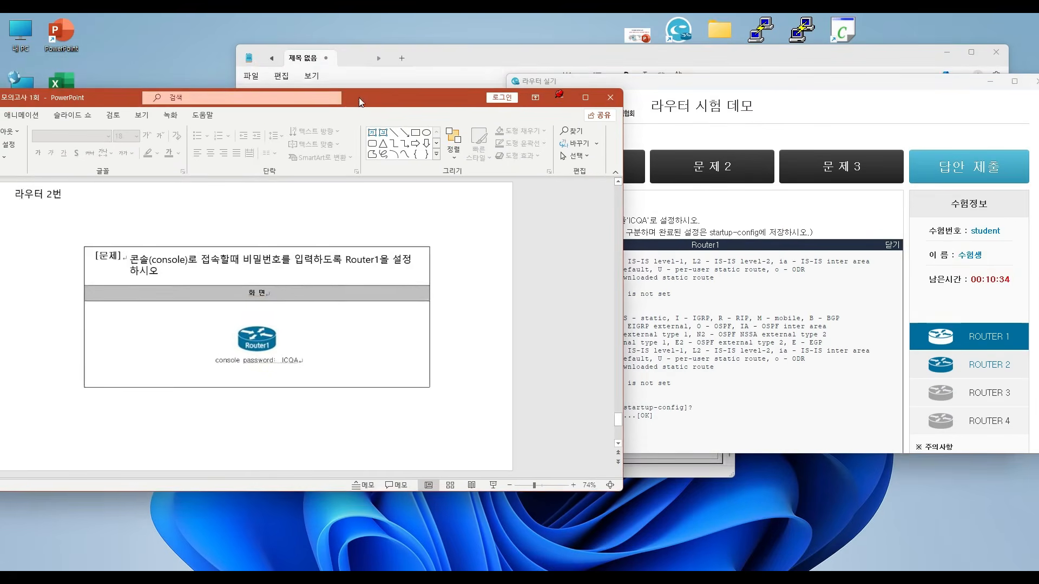
{"action": "left_click_drag", "start_coordinate": [748, 81], "coordinate": [870, 68]}
{"action": "left_click_drag", "start_coordinate": [831, 231], "coordinate": [835, 125]}
- Enter configuration mode on Router1 with conf t, open line con 0 and enable login
{"action": "key", "text": "Return"}
{"action": "key", "text": "Return"}
{"action": "key", "text": "Return"}
{"action": "key", "text": "Return"}
{"action": "key", "text": "Return"}
{"action": "key", "text": "Return"}
{"action": "key", "text": "Return"}
{"action": "key", "text": "Return"}
{"action": "type", "text": "co"}
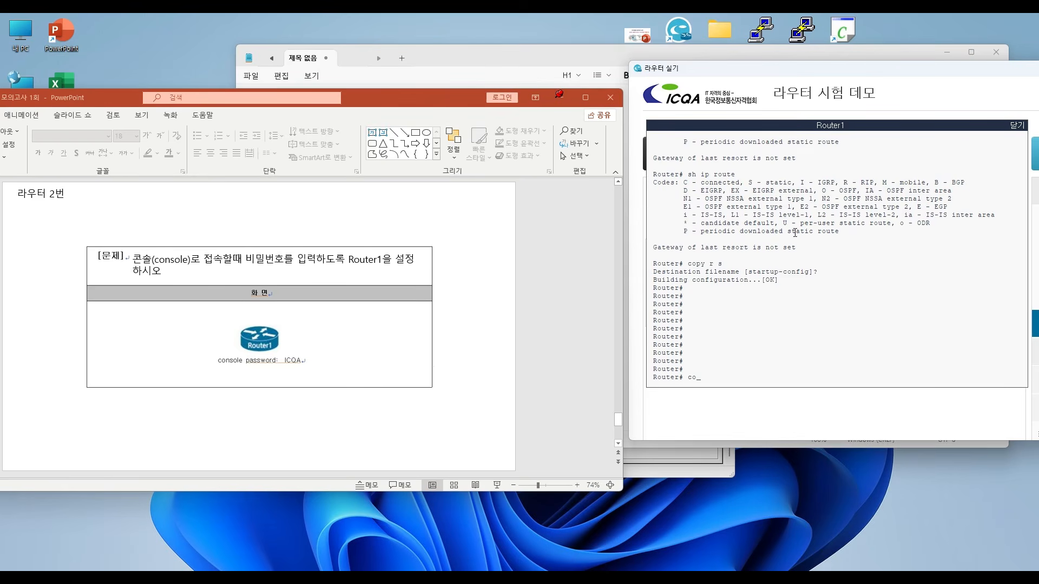
{"action": "type", "text": "nf t"}
{"action": "key", "text": "Return"}
{"action": "type", "text": "line con"}
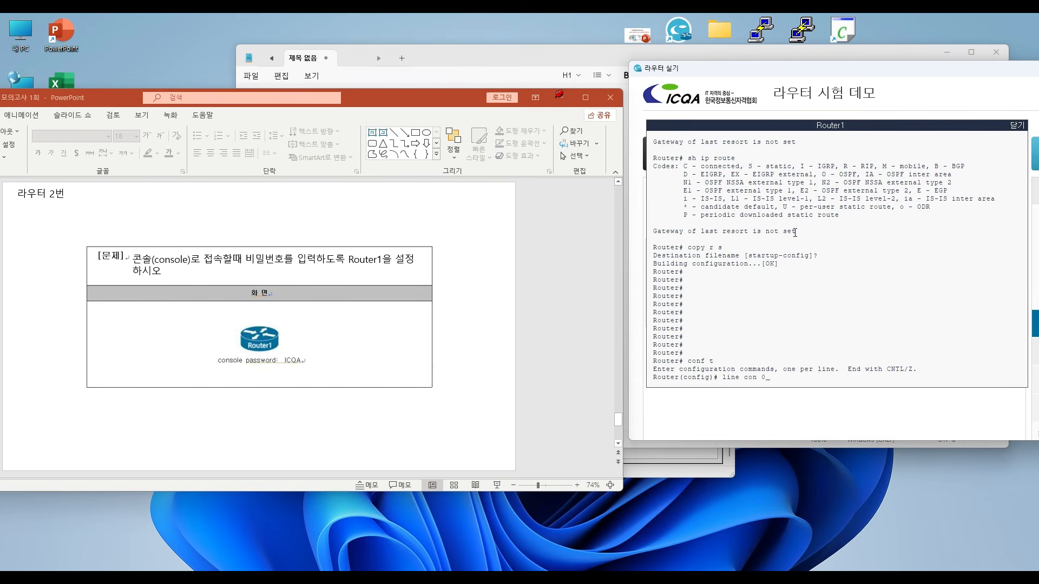
{"action": "type", "text": " 0"}
{"action": "key", "text": "Return"}
{"action": "type", "text": "login"}
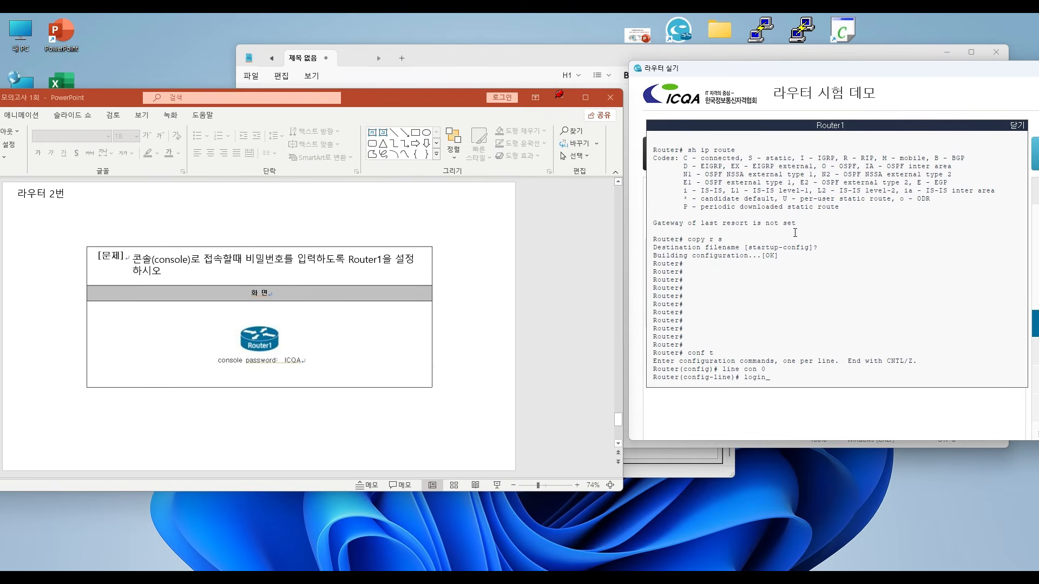
{"action": "key", "text": "Return"}
- Set the console line password on Router1 with the pass command and exit back to privileged mode
{"action": "type", "text": "passw"}
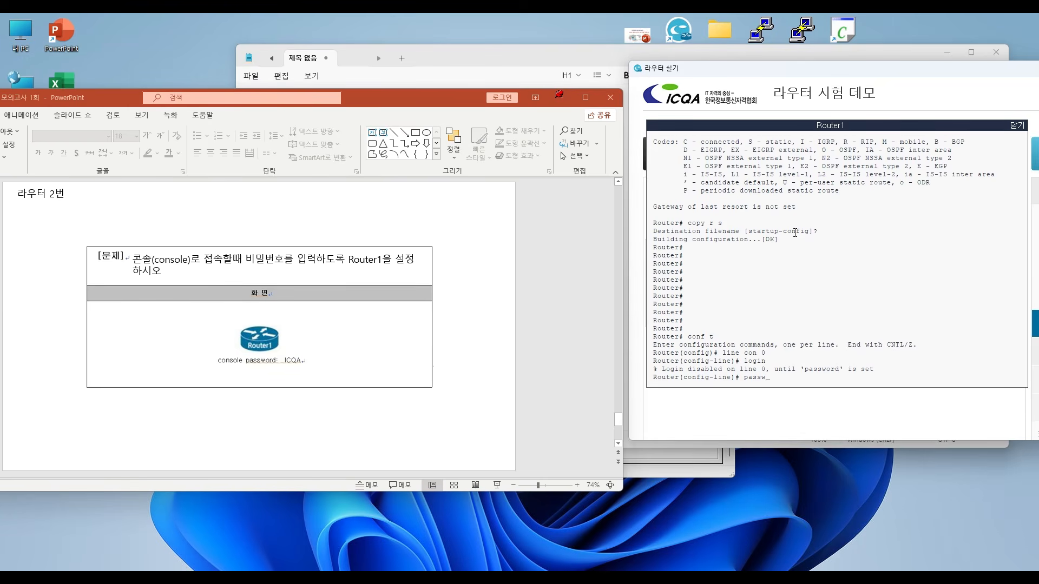
{"action": "key", "text": "BackSpace"}
{"action": "type", "text": "ICQA"}
{"action": "key", "text": "Return"}
{"action": "type", "text": "exit"}
{"action": "key", "text": "Return"}
{"action": "type", "text": "exit"}
{"action": "key", "text": "Return"}
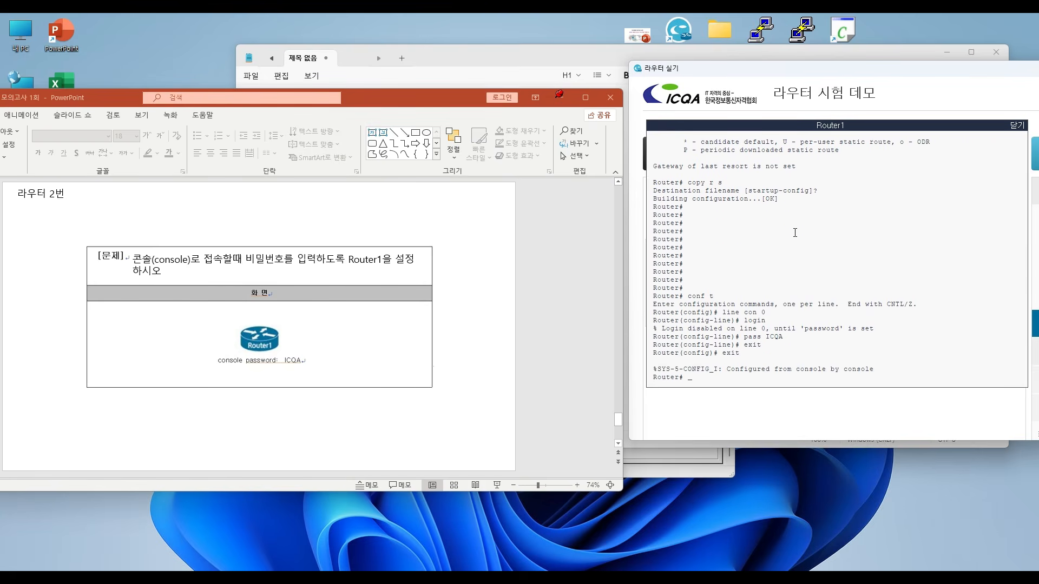
- Save Router1's console password configuration to startup-config with copy r s
{"action": "key", "text": "Return"}
{"action": "key", "text": "Return"}
{"action": "type", "text": "copy r s"}
{"action": "key", "text": "Return"}
{"action": "key", "text": "Return"}
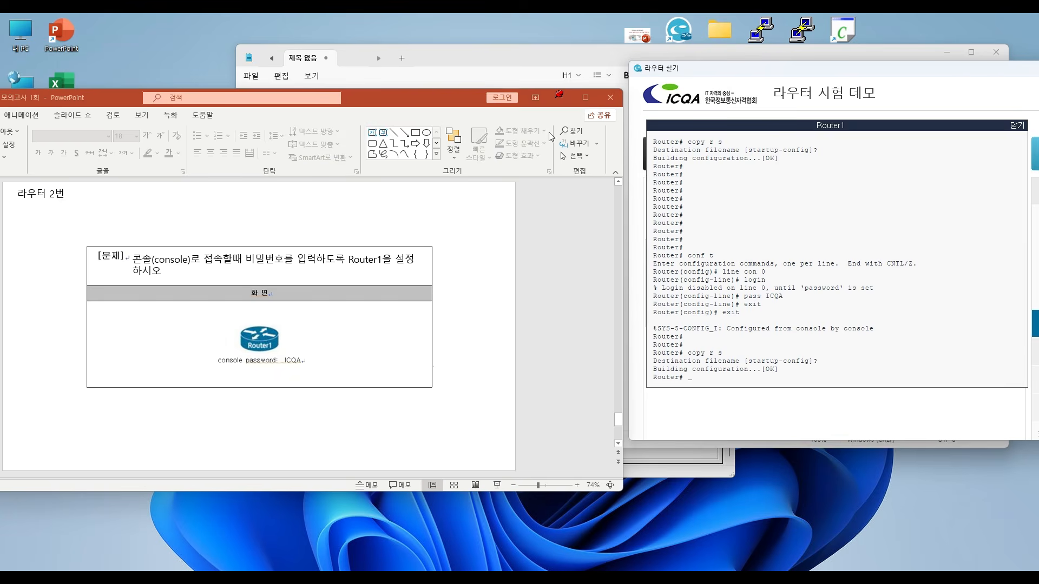
- Minimise PowerPoint, Notepad and the exam demo, and move and enlarge the HyperTerminal window
{"action": "left_click", "coordinate": [560, 97]}
{"action": "left_click", "coordinate": [958, 53]}
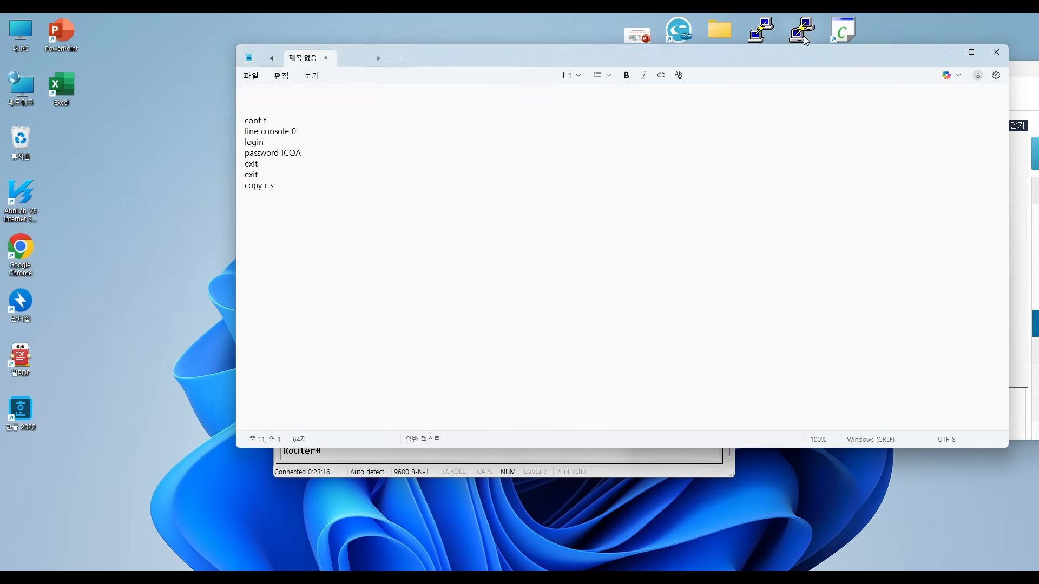
{"action": "left_click_drag", "start_coordinate": [968, 74], "coordinate": [661, 149]}
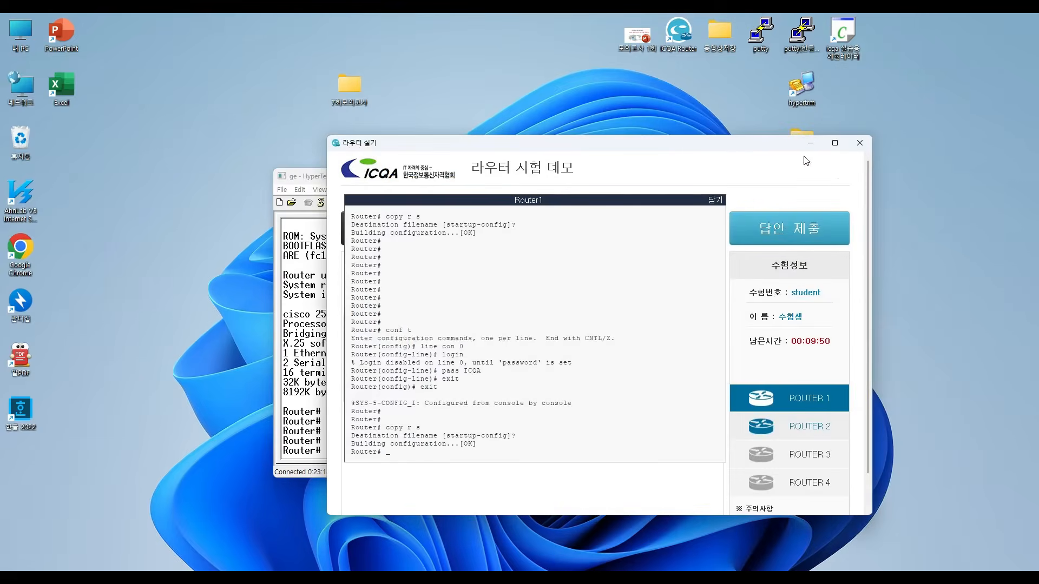
{"action": "left_click", "coordinate": [815, 142]}
{"action": "left_click_drag", "start_coordinate": [521, 177], "coordinate": [491, 104]}
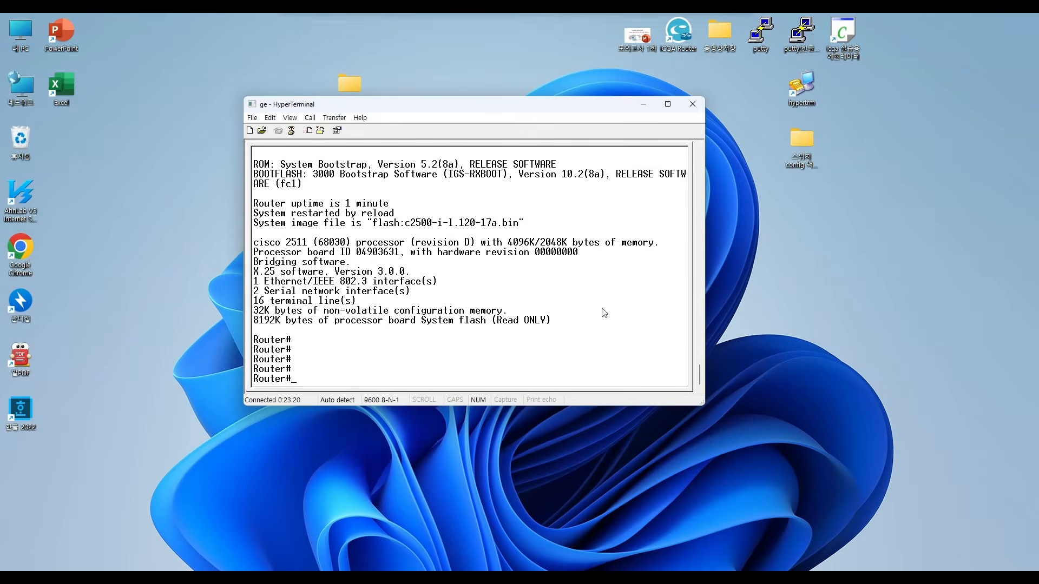
{"action": "left_click_drag", "start_coordinate": [702, 405], "coordinate": [756, 464]}
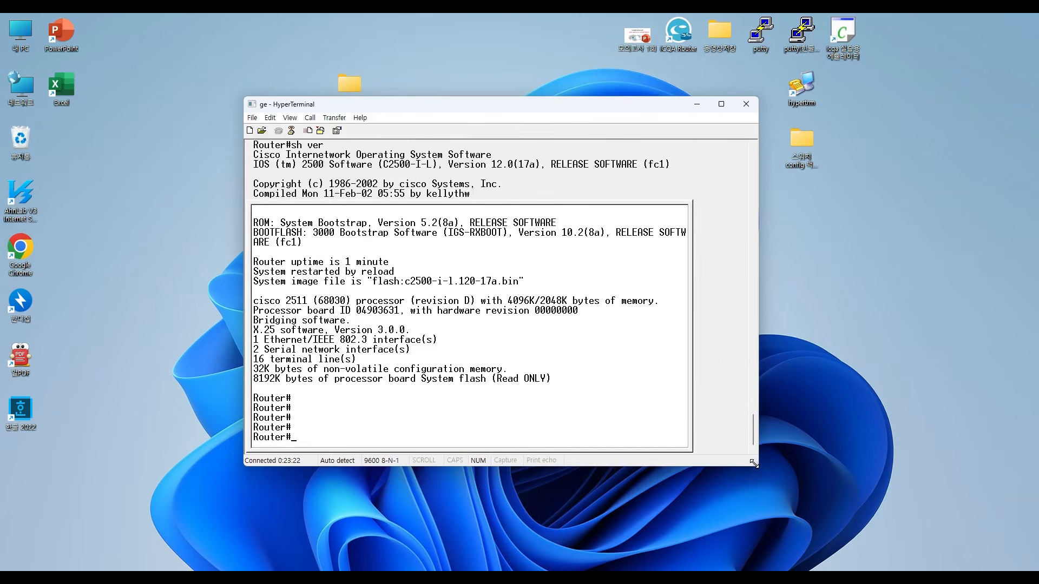
- Enter configuration mode on the HyperTerminal router with conf t and open line console 0
{"action": "key", "text": "Return"}
{"action": "key", "text": "Return"}
{"action": "key", "text": "Return"}
{"action": "key", "text": "Return"}
{"action": "key", "text": "Return"}
{"action": "type", "text": "con"}
{"action": "key", "text": "BackSpace"}
{"action": "key", "text": "BackSpace"}
{"action": "key", "text": "BackSpace"}
{"action": "type", "text": "conf t"}
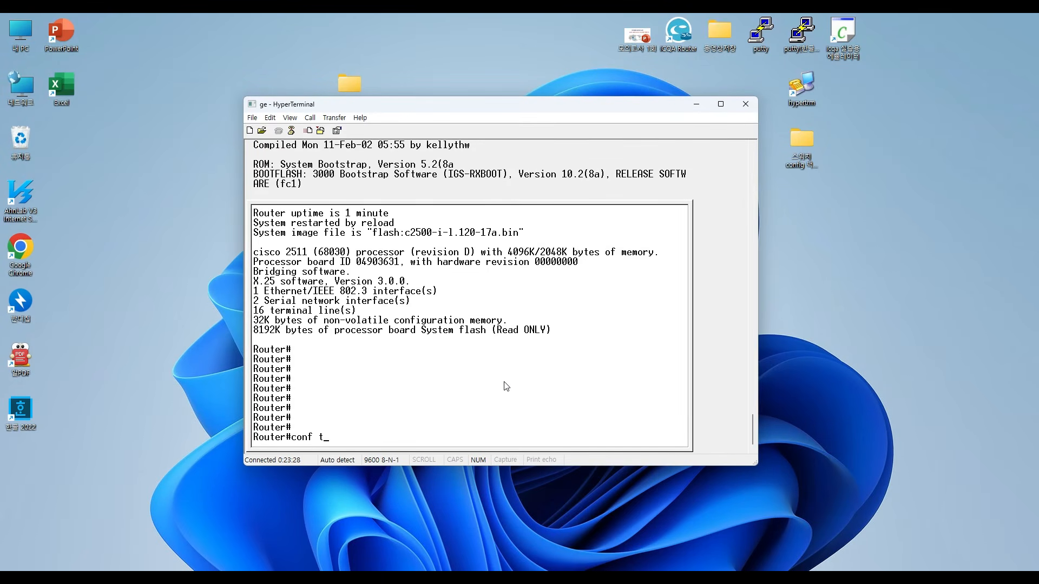
{"action": "key", "text": "Return"}
{"action": "type", "text": "line co"}
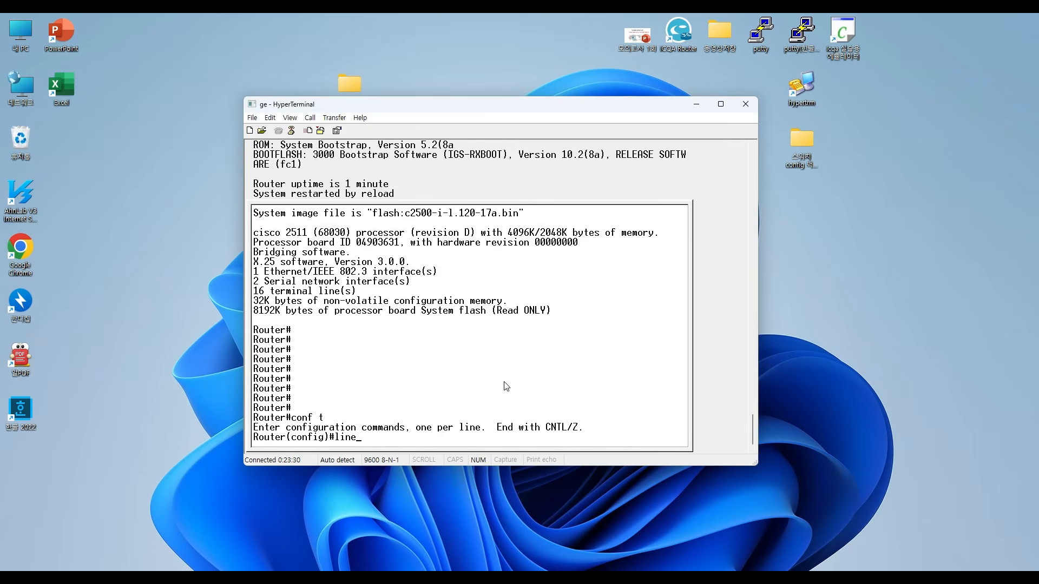
{"action": "key", "text": "Tab"}
{"action": "type", "text": "0"}
{"action": "key", "text": "Return"}
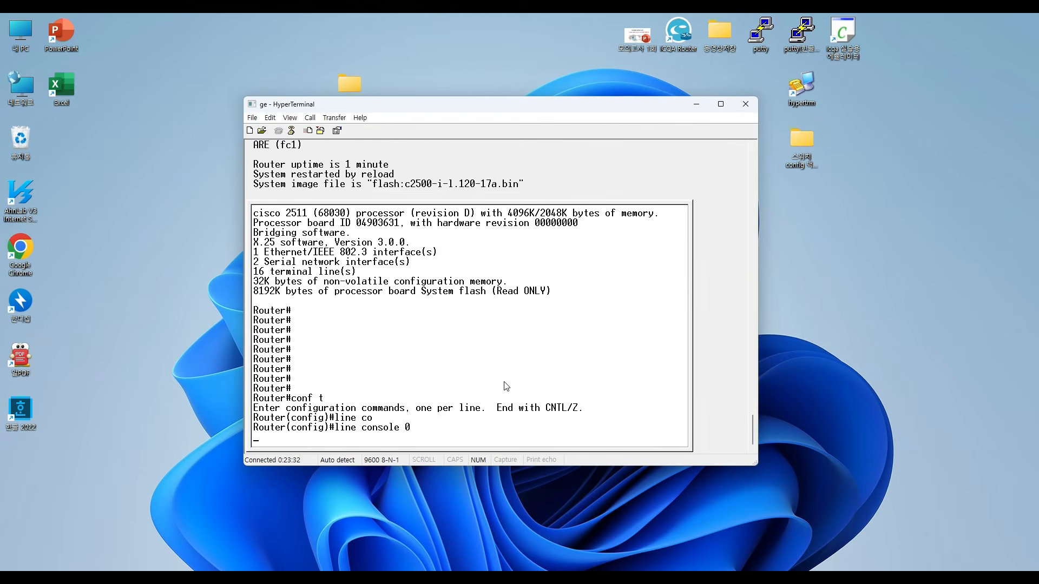
- Set the console line password on the HyperTerminal router with the pass command
{"action": "type", "text": "pass"}
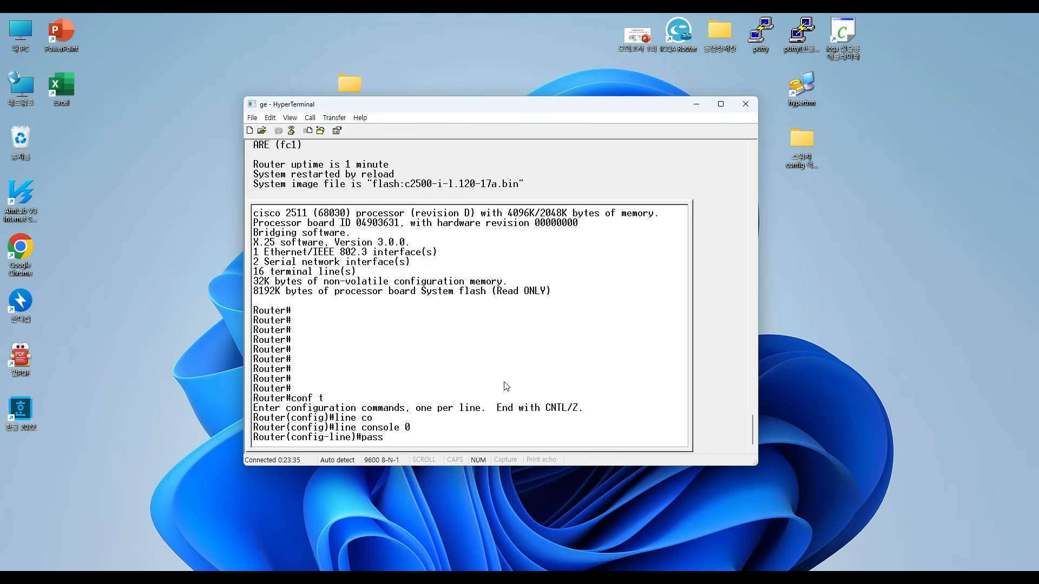
{"action": "type", "text": " ICQA"}
{"action": "key", "text": "Return"}
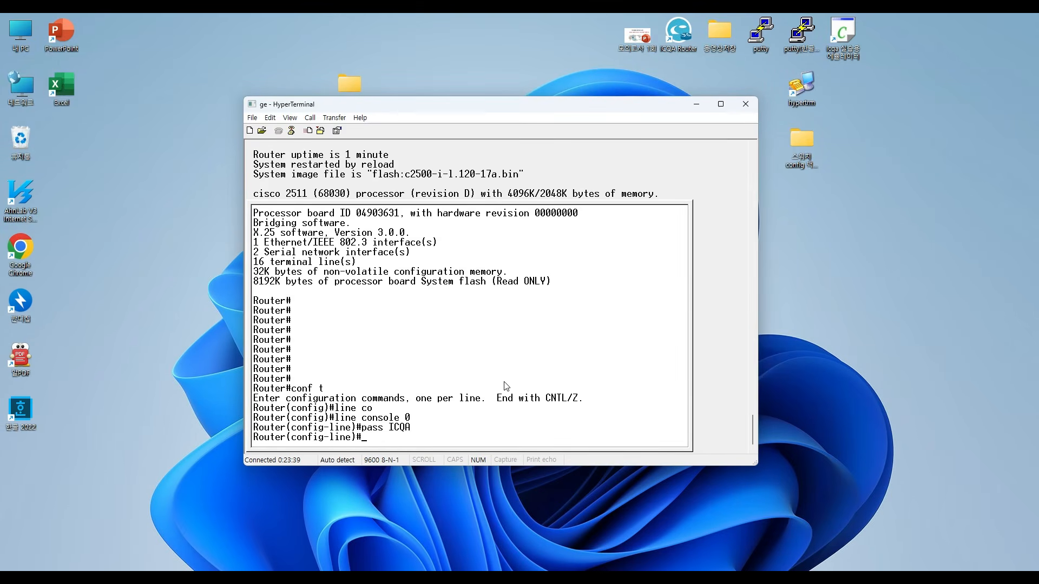
- Leave configuration mode on the HyperTerminal router and copy its running configuration to startup-config
{"action": "type", "text": "exit"}
{"action": "key", "text": "Return"}
{"action": "type", "text": "exit"}
{"action": "key", "text": "Return"}
{"action": "key", "text": "Return"}
{"action": "type", "text": "copy r"}
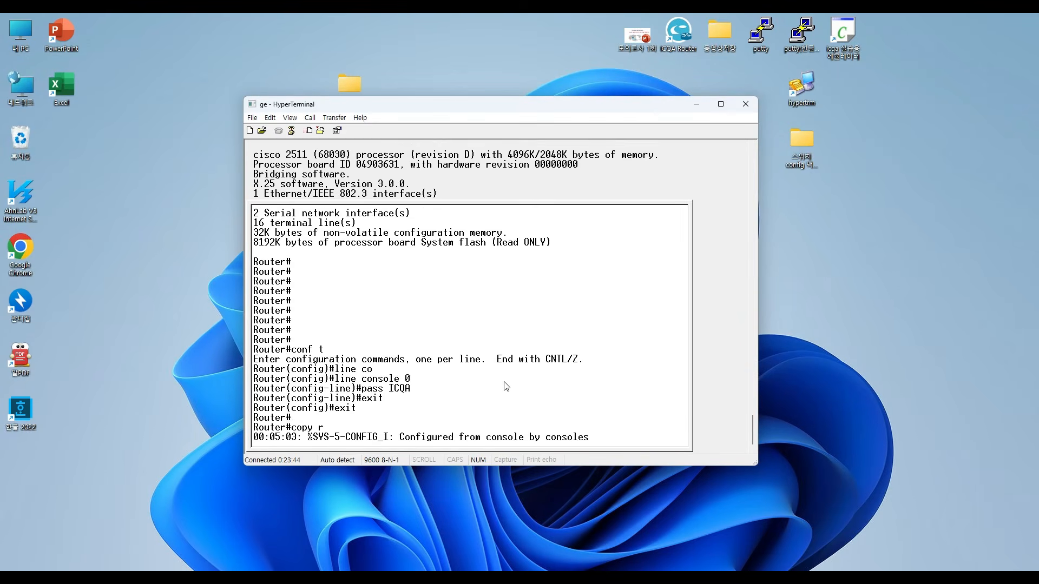
{"action": "key", "text": "Return"}
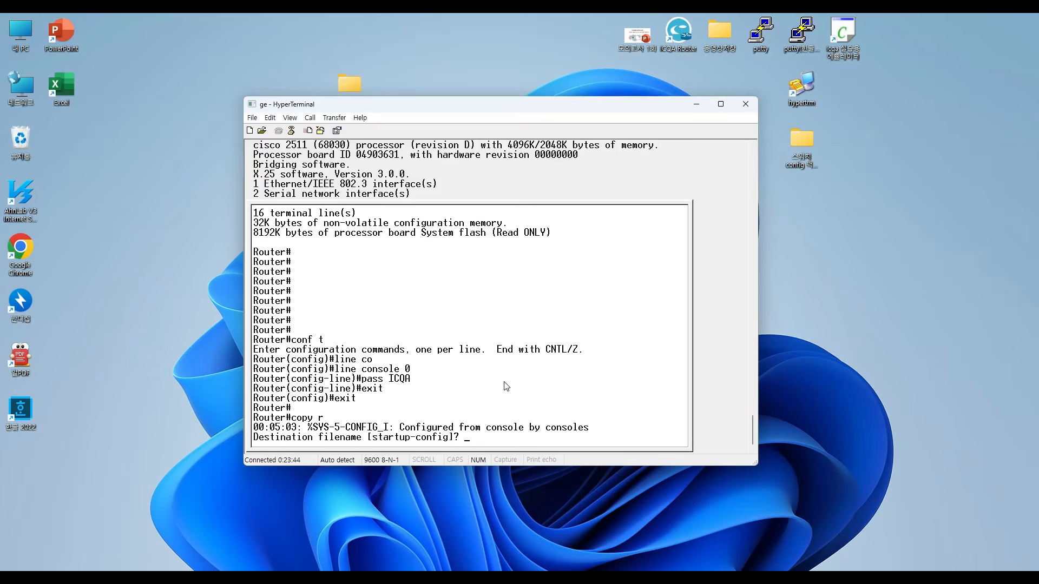
{"action": "key", "text": "Return"}
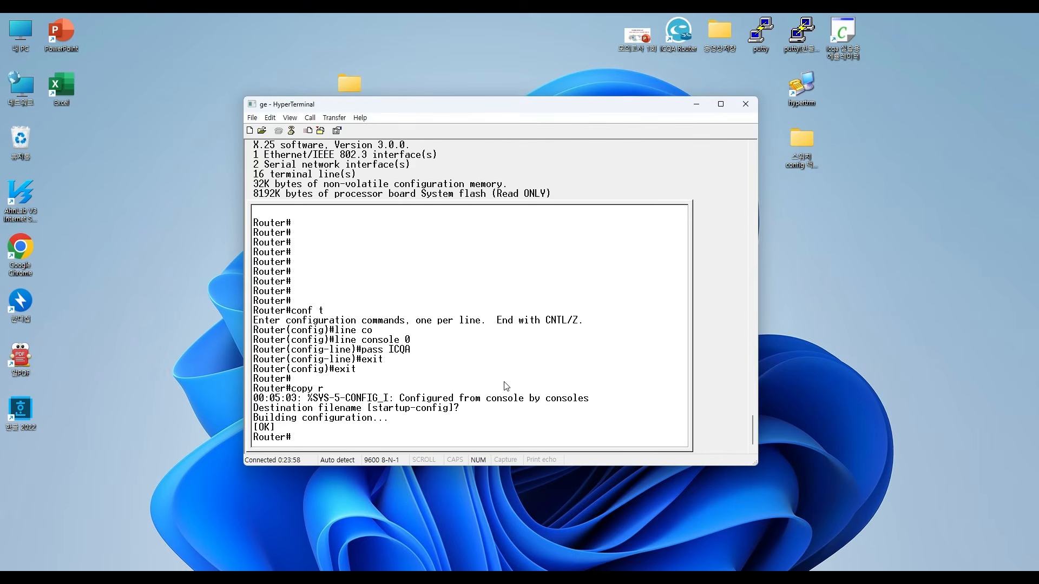
- Log out of the router with exit, then start a new console session in privileged mode with en
{"action": "key", "text": "Return"}
{"action": "key", "text": "Return"}
{"action": "type", "text": "exit"}
{"action": "key", "text": "Return"}
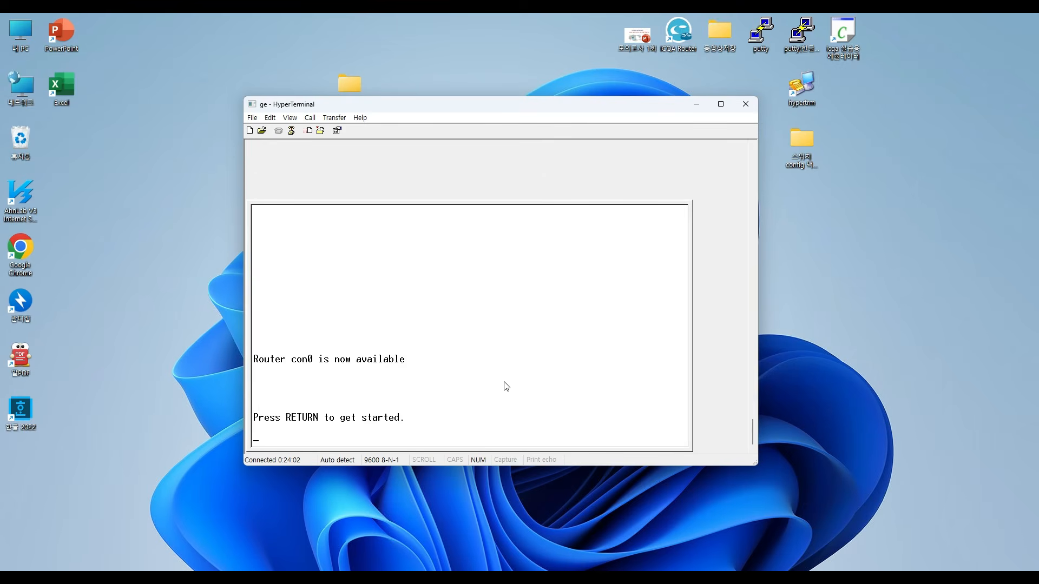
{"action": "key", "text": "Return"}
{"action": "key", "text": "Return"}
{"action": "key", "text": "Return"}
{"action": "key", "text": "Return"}
{"action": "type", "text": "en"}
{"action": "key", "text": "Return"}
{"action": "key", "text": "Return"}
{"action": "key", "text": "Return"}
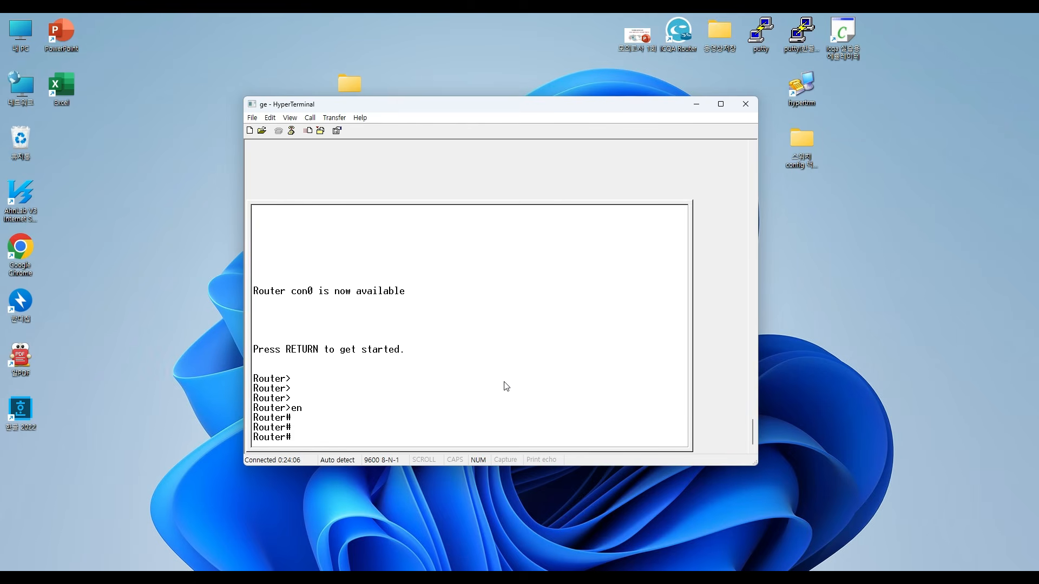
{"action": "key", "text": "Return"}
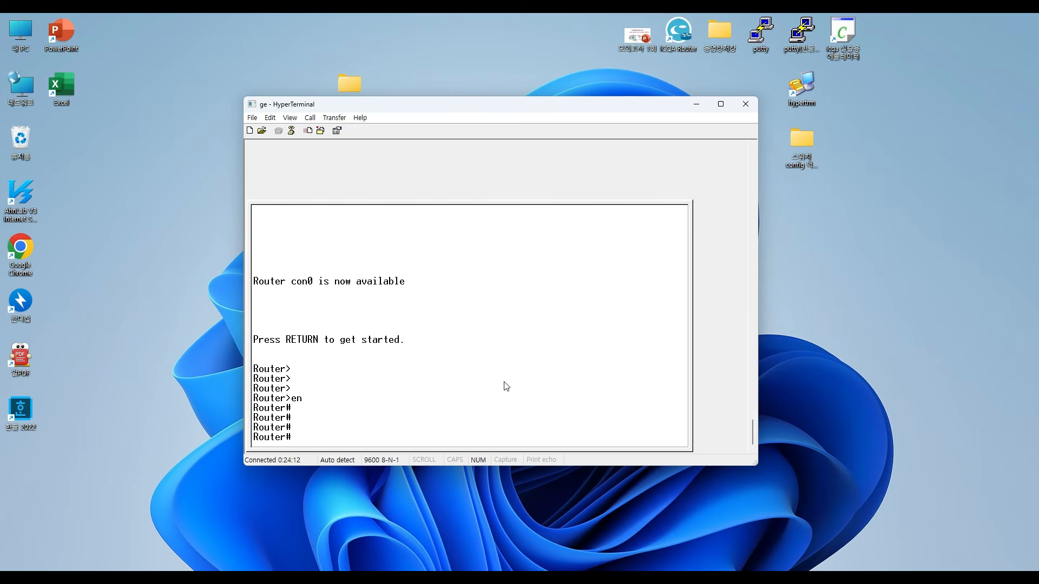
- Display the router's full running configuration with sh ru to check the line con 0 section
{"action": "type", "text": "sh ru"}
{"action": "key", "text": "Return"}
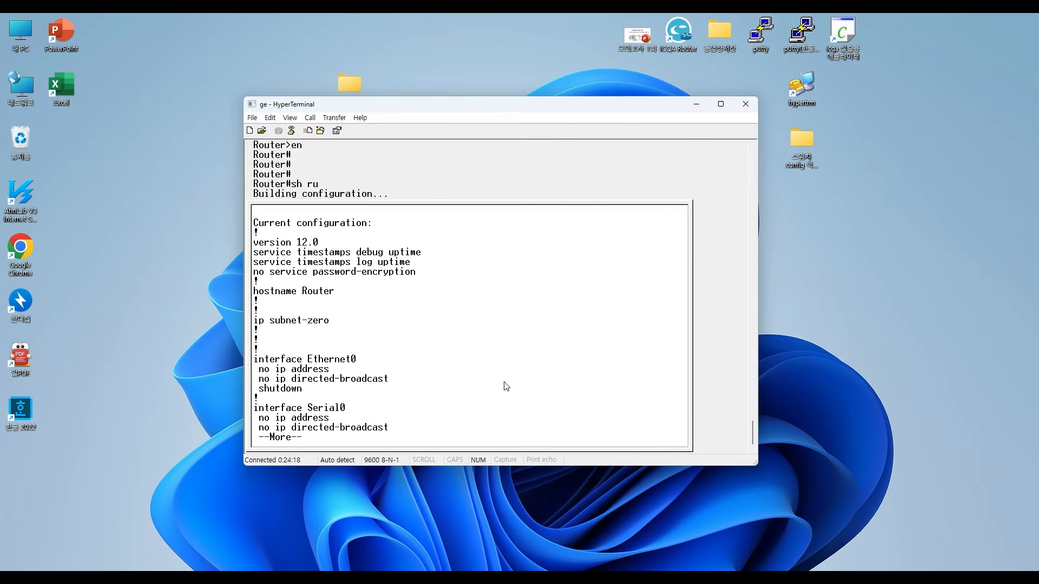
{"action": "key", "text": "space"}
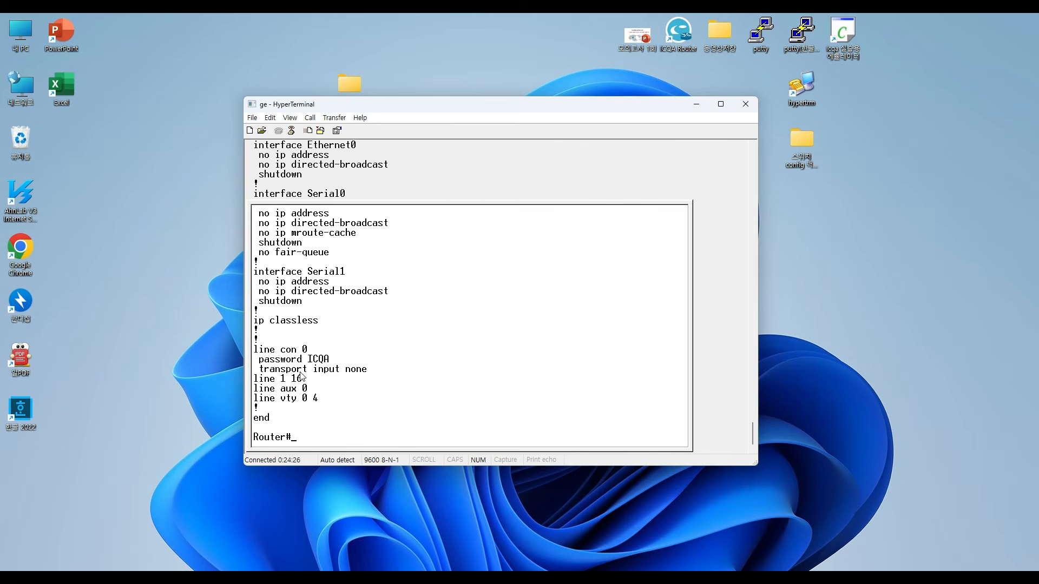
{"action": "key", "text": "Return"}
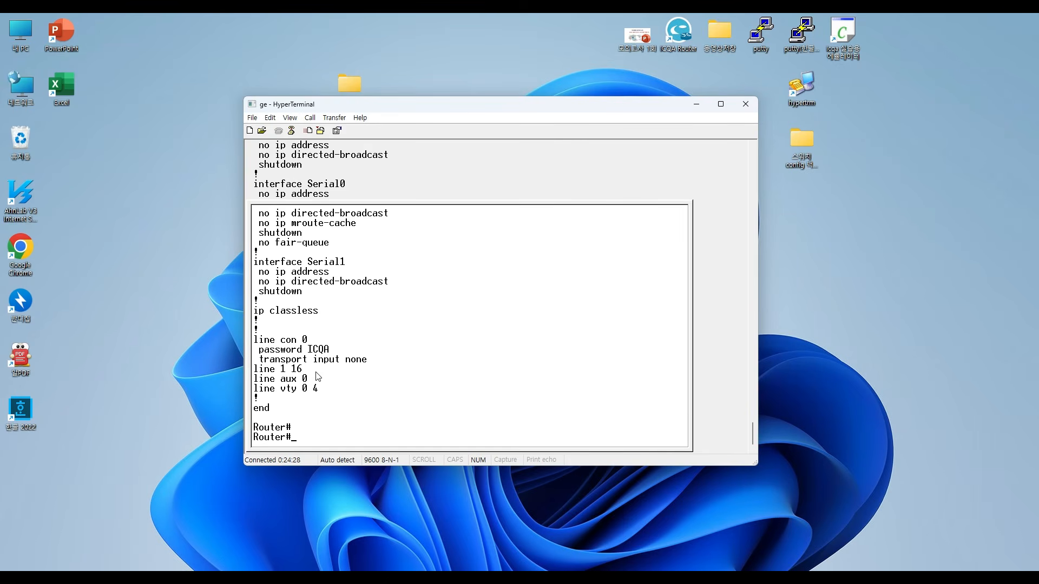
- Enable password checking on line console 0 with the login command and return to privileged mode
{"action": "type", "text": "con f"}
{"action": "key", "text": "BackSpace"}
{"action": "key", "text": "BackSpace"}
{"action": "type", "text": "f t"}
{"action": "key", "text": "Return"}
{"action": "type", "text": "line con"}
{"action": "key", "text": "Tab"}
{"action": "type", "text": "0"}
{"action": "key", "text": "Return"}
{"action": "type", "text": "login"}
{"action": "key", "text": "Return"}
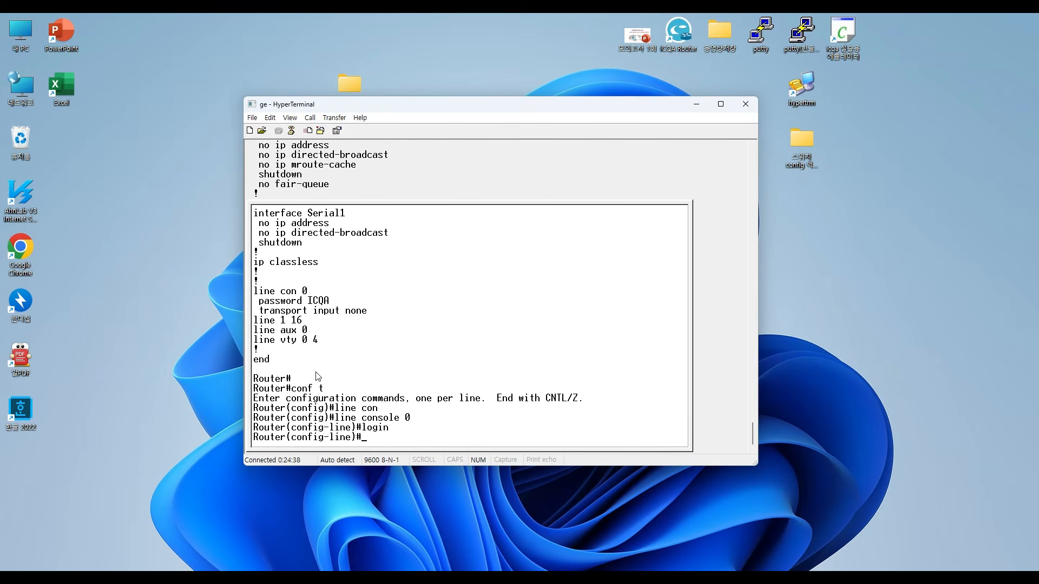
{"action": "key", "text": "ctrl+z"}
{"action": "key", "text": "Return"}
{"action": "key", "text": "Return"}
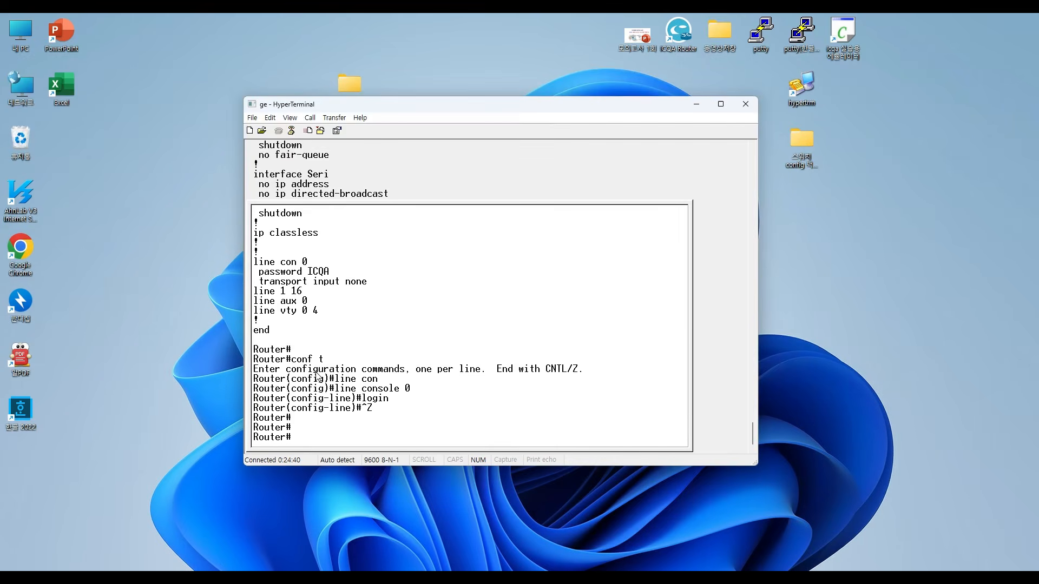
{"action": "key", "text": "BackSpace"}
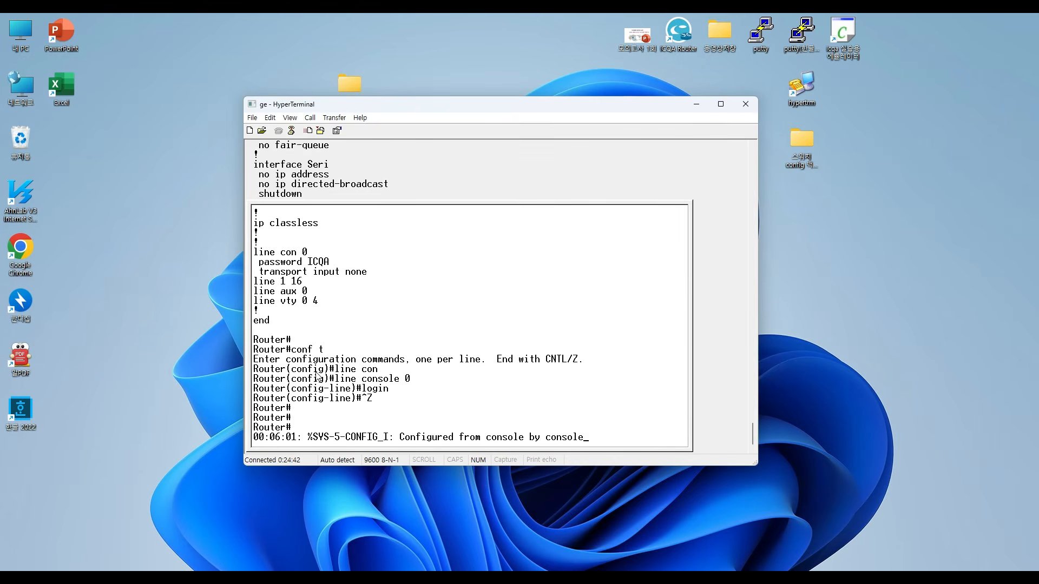
- Save the running configuration to startup-config with copy r s, accepting the default destination filename
{"action": "key", "text": "Return"}
{"action": "key", "text": "Return"}
{"action": "key", "text": "Return"}
{"action": "type", "text": "vop"}
{"action": "key", "text": "BackSpace"}
{"action": "key", "text": "BackSpace"}
{"action": "key", "text": "BackSpace"}
{"action": "type", "text": "copy r s"}
{"action": "key", "text": "Return"}
{"action": "key", "text": "Return"}
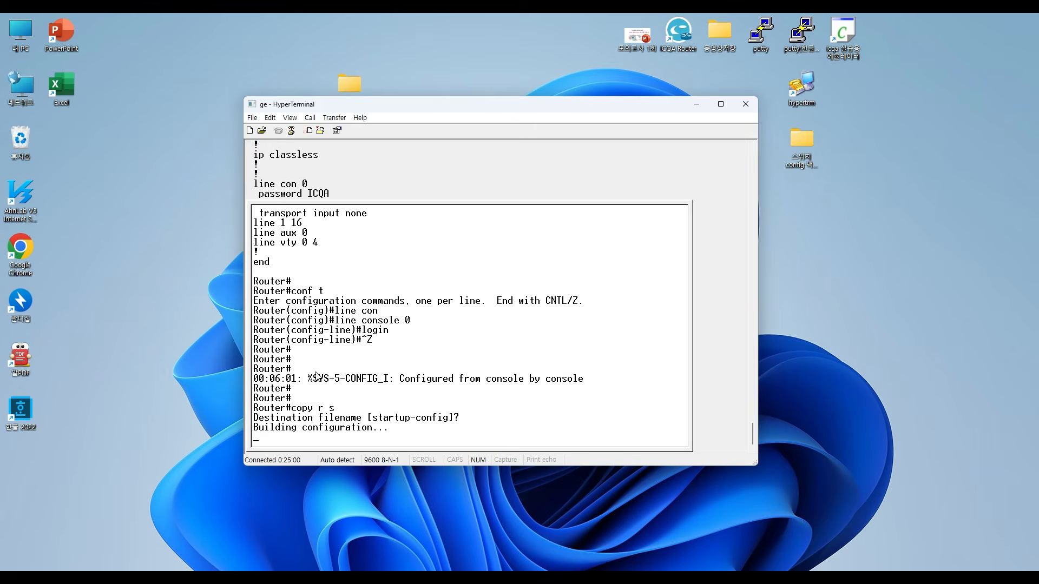
{"action": "key", "text": "Return"}
{"action": "key", "text": "Return"}
{"action": "key", "text": "Return"}
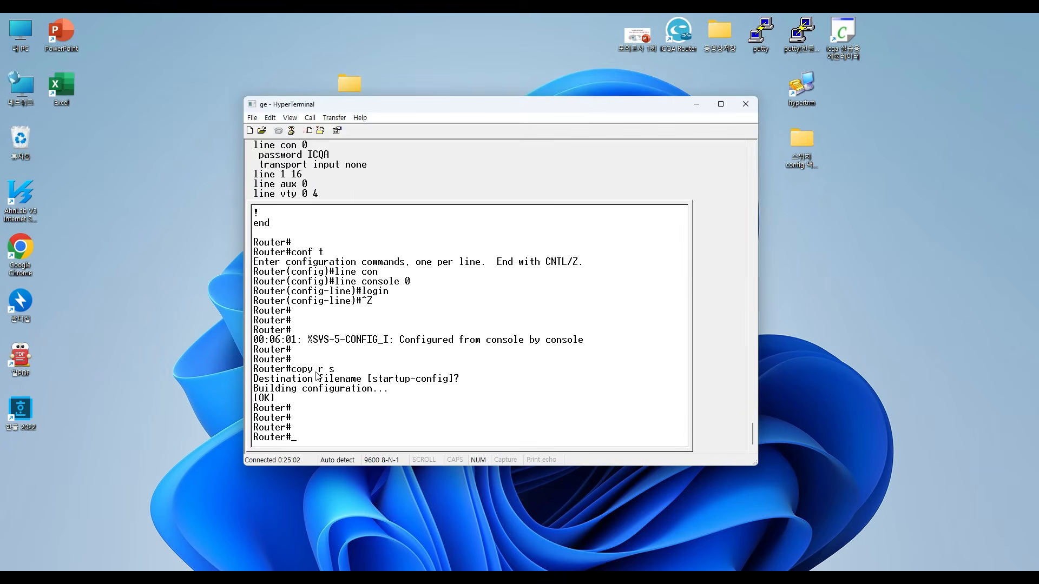
- Log out of the router with exit and log back in by entering the console password
{"action": "type", "text": "exit"}
{"action": "key", "text": "Return"}
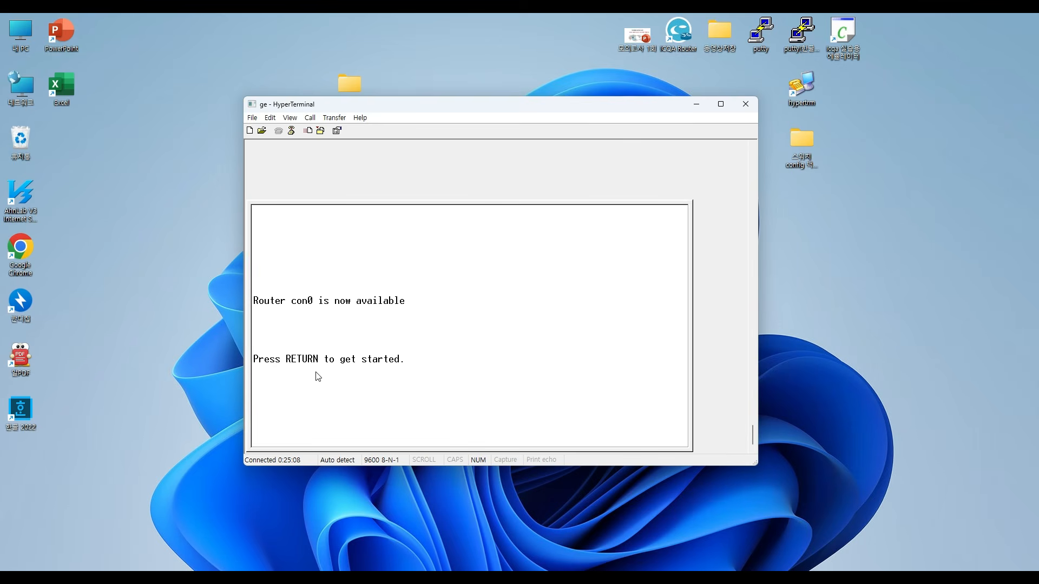
{"action": "key", "text": "Return"}
{"action": "key", "text": "Return"}
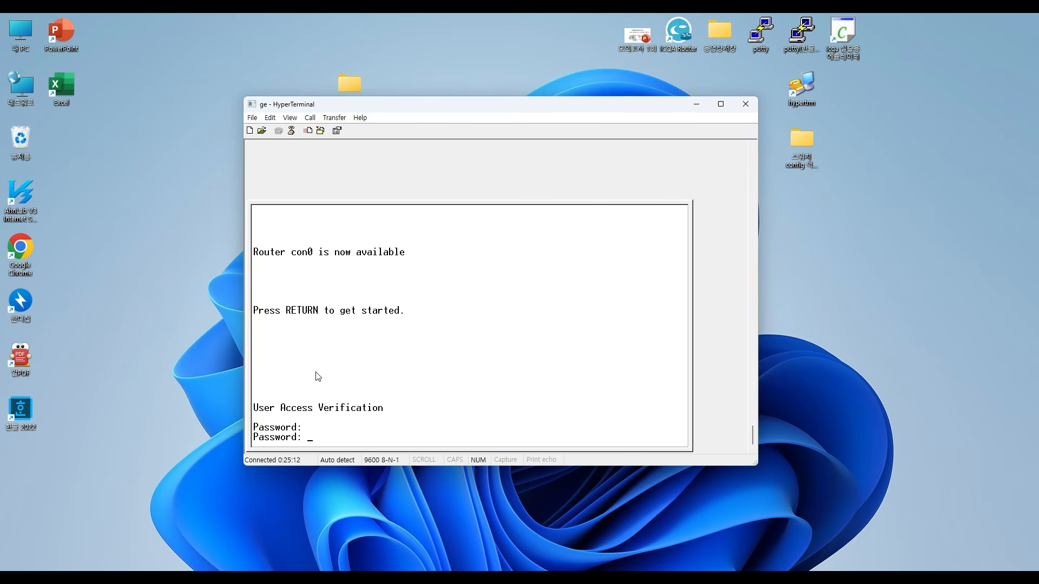
{"action": "key", "text": "Return"}
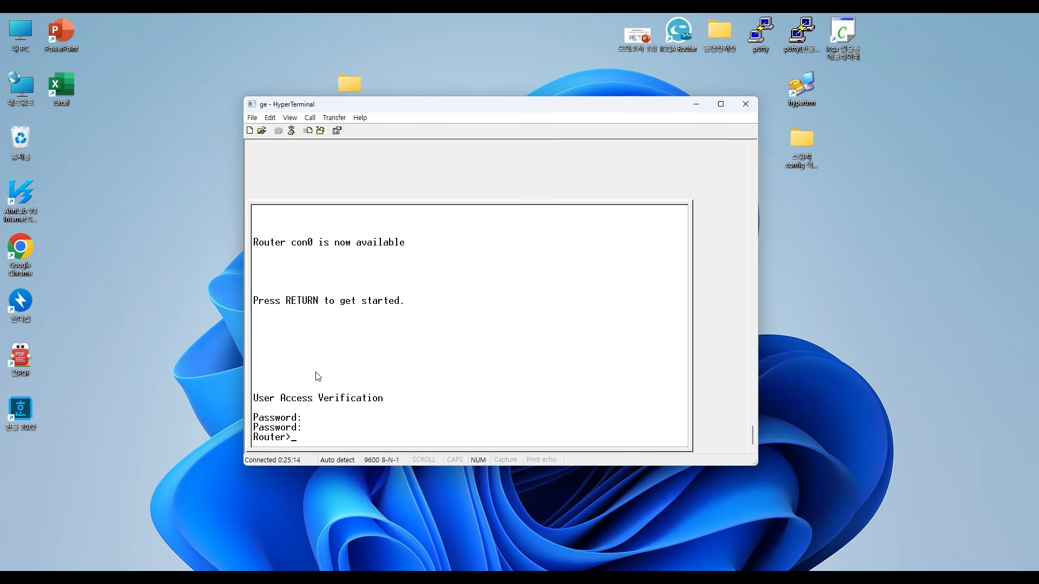
{"action": "key", "text": "Return"}
{"action": "key", "text": "Return"}
- Enter privileged mode with en and display the running configuration with sh ru, examining the login line under line con 0
{"action": "type", "text": "en"}
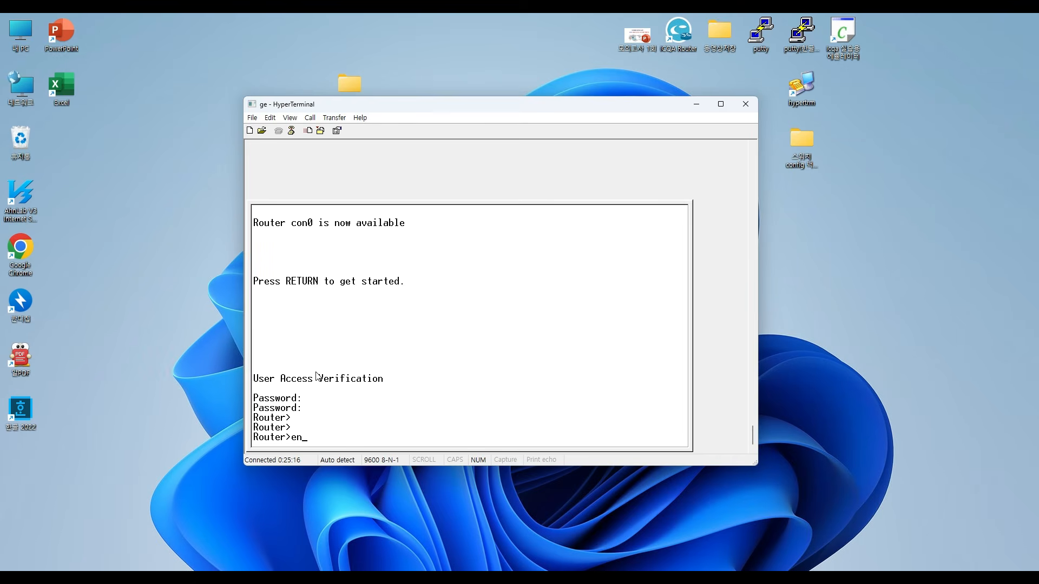
{"action": "key", "text": "Return"}
{"action": "key", "text": "Return"}
{"action": "key", "text": "Return"}
{"action": "type", "text": "sh ru"}
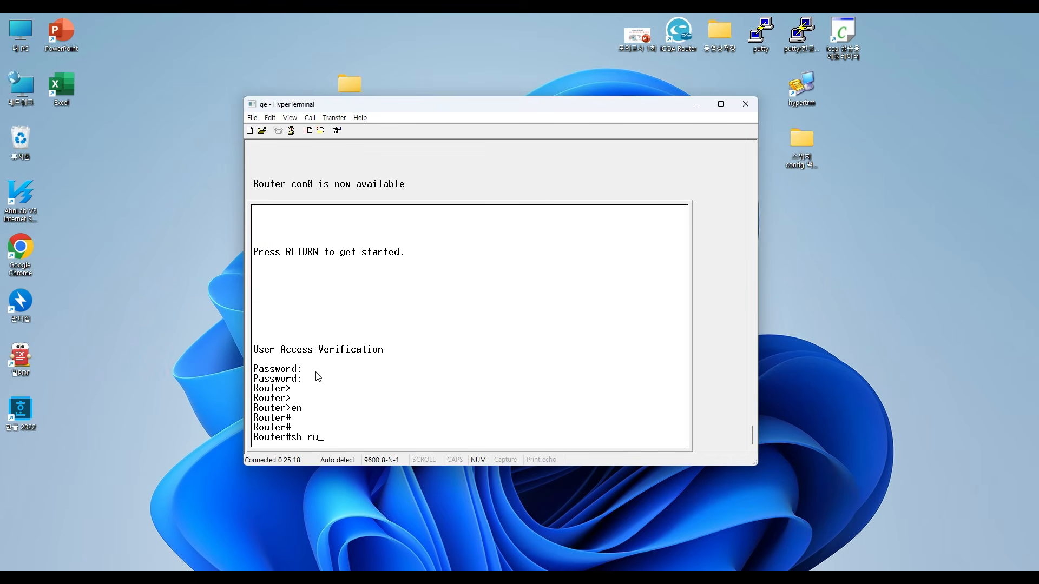
{"action": "key", "text": "Return"}
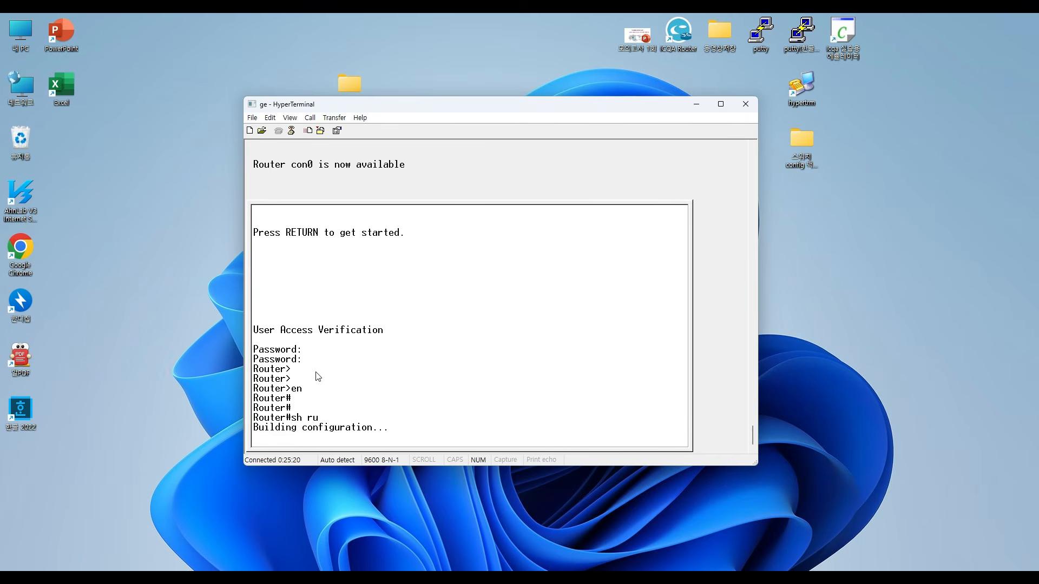
{"action": "key", "text": "space"}
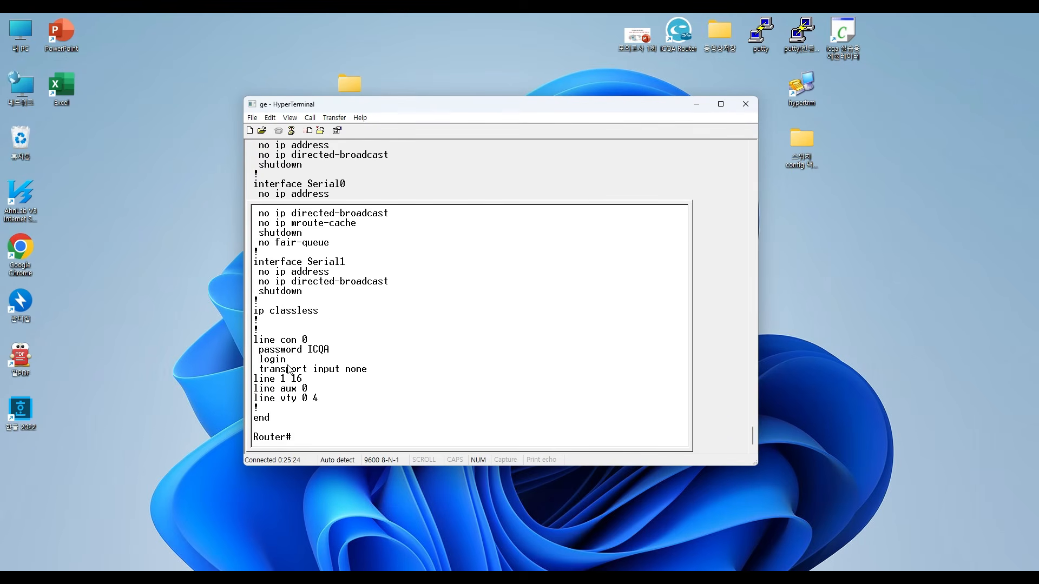
{"action": "left_click_drag", "start_coordinate": [292, 360], "coordinate": [255, 360]}
{"action": "left_click", "coordinate": [463, 379]}
- Turn off password checking on line console 0 with no login and return to privileged mode
{"action": "type", "text": "conf t"}
{"action": "key", "text": "Return"}
{"action": "type", "text": "li"}
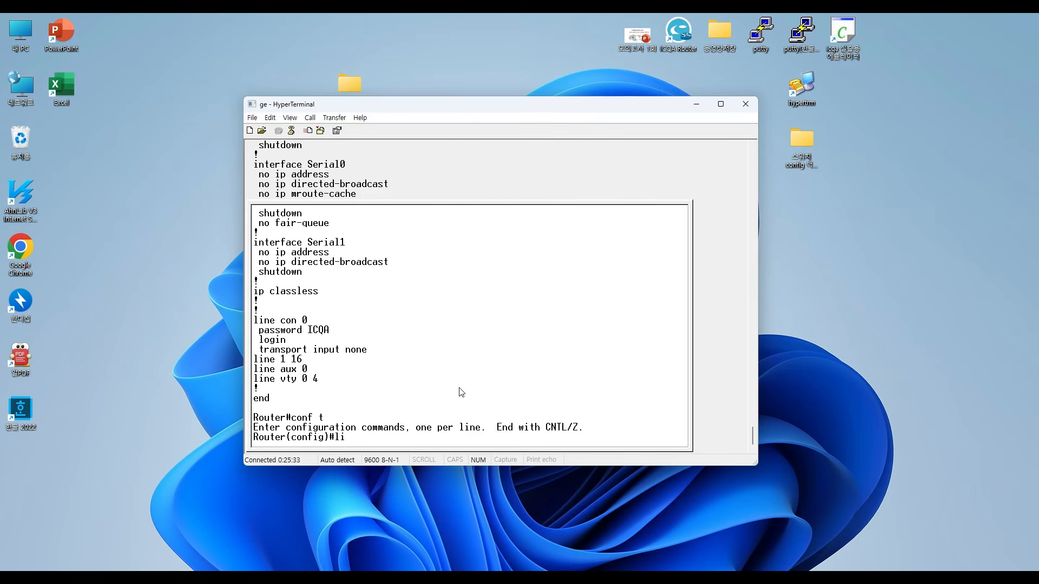
{"action": "type", "text": "ne co"}
{"action": "key", "text": "Tab"}
{"action": "type", "text": "0"}
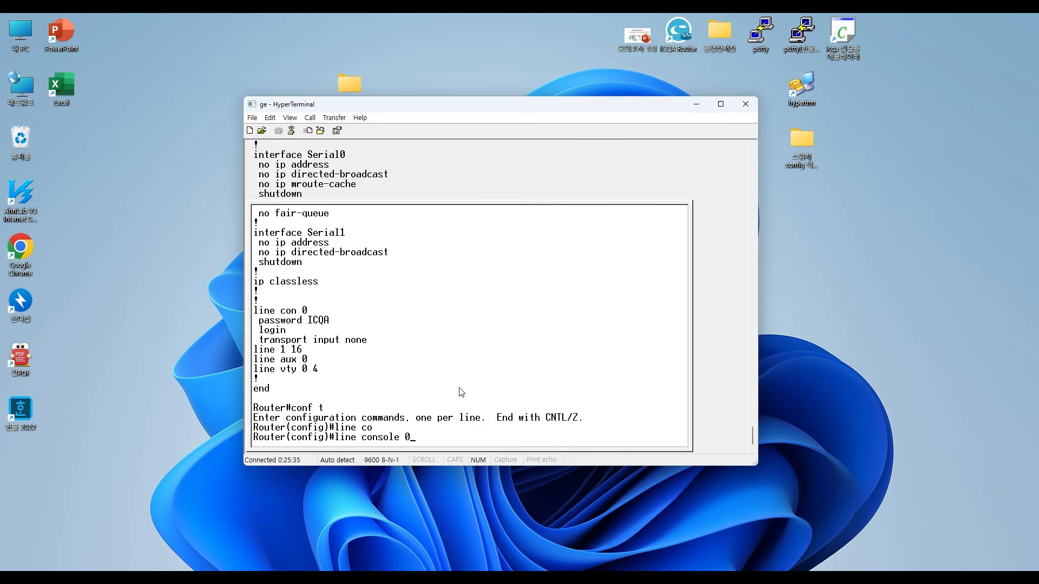
{"action": "key", "text": "Return"}
{"action": "type", "text": "no login"}
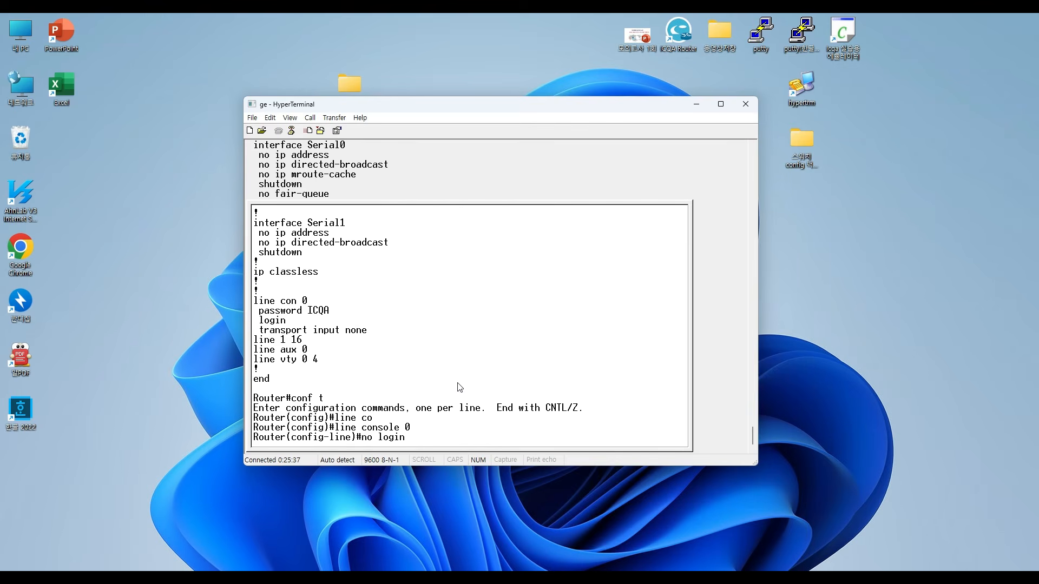
{"action": "key", "text": "Return"}
{"action": "key", "text": "Return"}
{"action": "key", "text": "ctrl+z"}
- End the console session, reconnect to the router and enter privileged mode with en
{"action": "key", "text": "Return"}
{"action": "key", "text": "Return"}
{"action": "type", "text": "ex"}
{"action": "key", "text": "Return"}
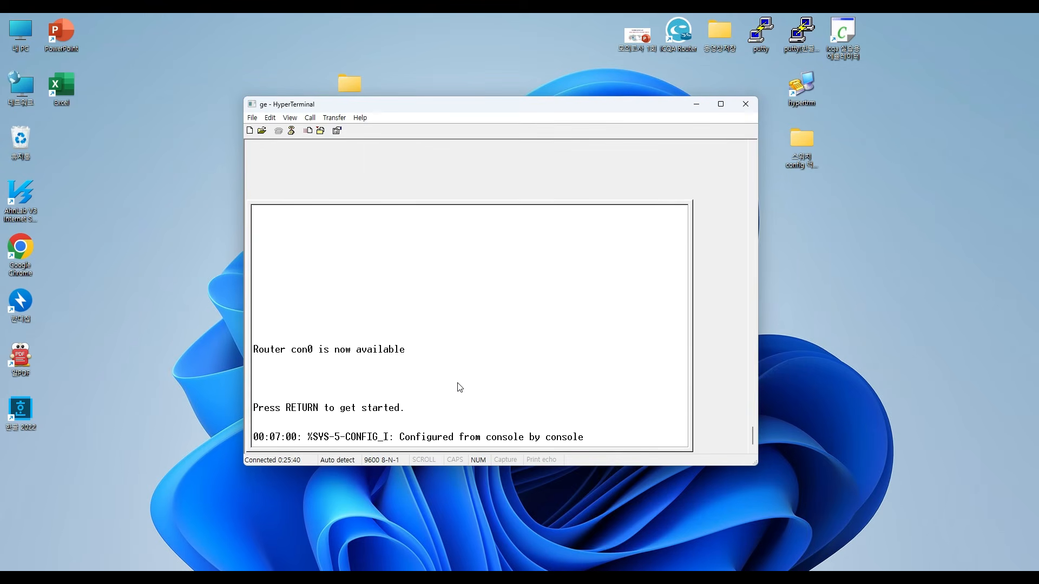
{"action": "key", "text": "Return"}
{"action": "key", "text": "Return"}
{"action": "key", "text": "Return"}
{"action": "key", "text": "Return"}
{"action": "key", "text": "Return"}
{"action": "key", "text": "Return"}
{"action": "type", "text": "en"}
{"action": "key", "text": "Return"}
{"action": "key", "text": "Return"}
{"action": "key", "text": "Return"}
- Re-enable password checking on line console 0 with login and leave configuration mode
{"action": "type", "text": "conf"}
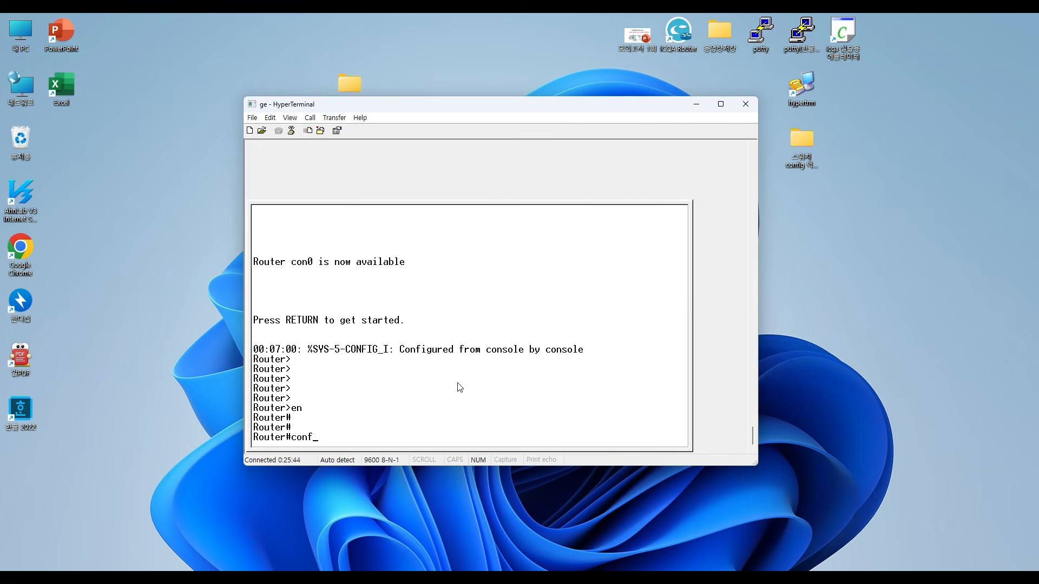
{"action": "type", "text": " t"}
{"action": "key", "text": "Return"}
{"action": "key", "text": "Return"}
{"action": "type", "text": "line"}
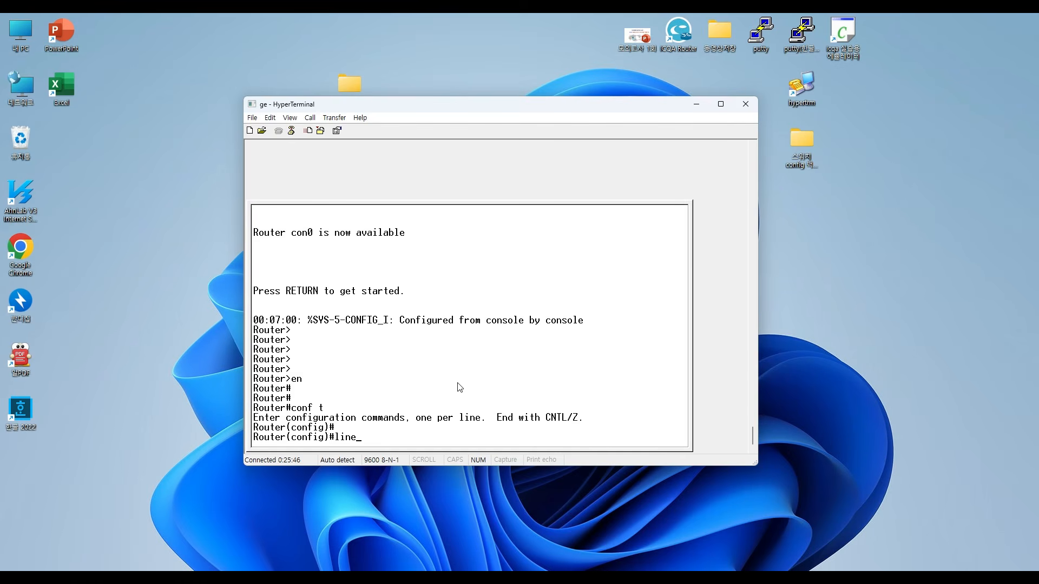
{"action": "type", "text": " co"}
{"action": "key", "text": "Tab"}
{"action": "type", "text": "0"}
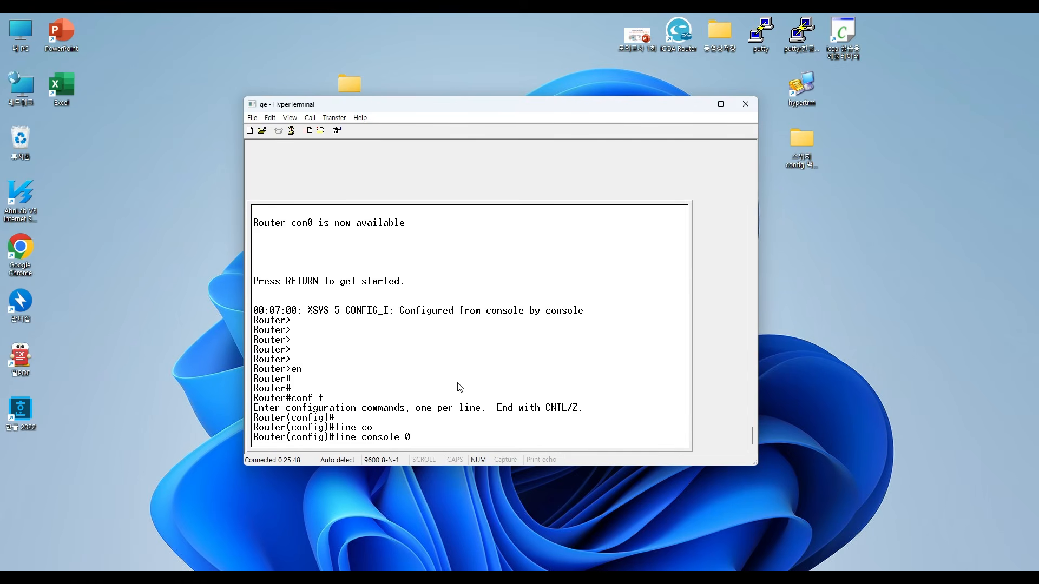
{"action": "key", "text": "Return"}
{"action": "type", "text": "line)#l"}
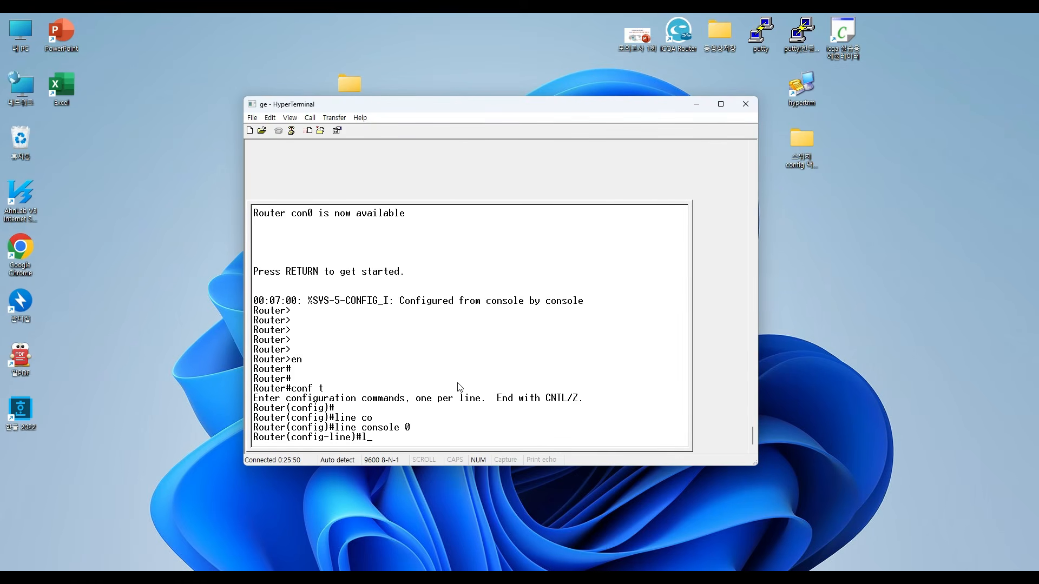
{"action": "type", "text": "ogin"}
{"action": "key", "text": "Return"}
{"action": "key", "text": "Return"}
{"action": "key", "text": "ctrl+z"}
- End the privileged session and reconnect to the router's user prompt by entering the console password
{"action": "key", "text": "Return"}
{"action": "key", "text": "Return"}
{"action": "type", "text": "ex"}
{"action": "key", "text": "Return"}
{"action": "key", "text": "Return"}
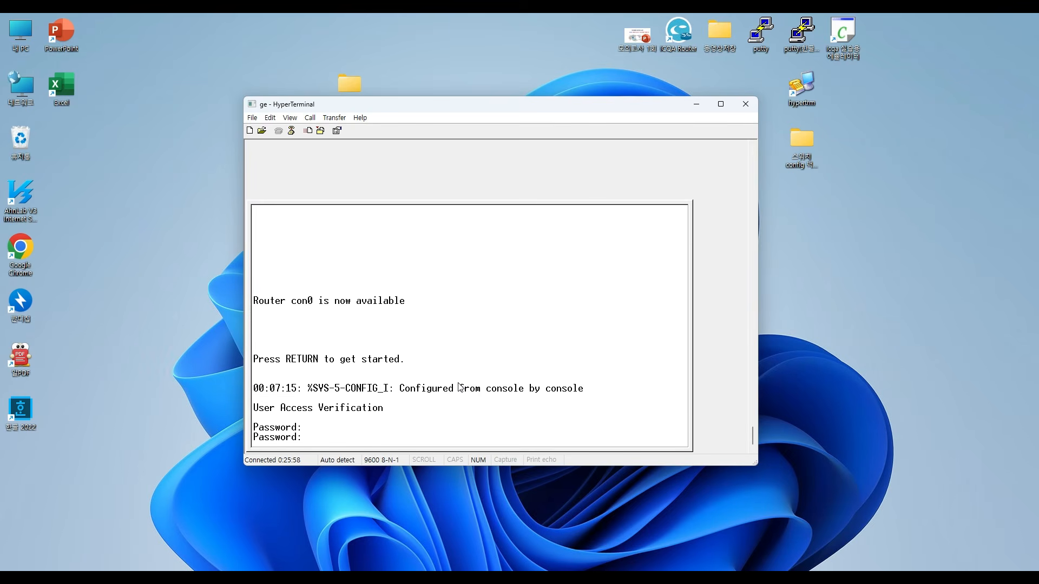
{"action": "key", "text": "Return"}
{"action": "key", "text": "Return"}
{"action": "key", "text": "Return"}
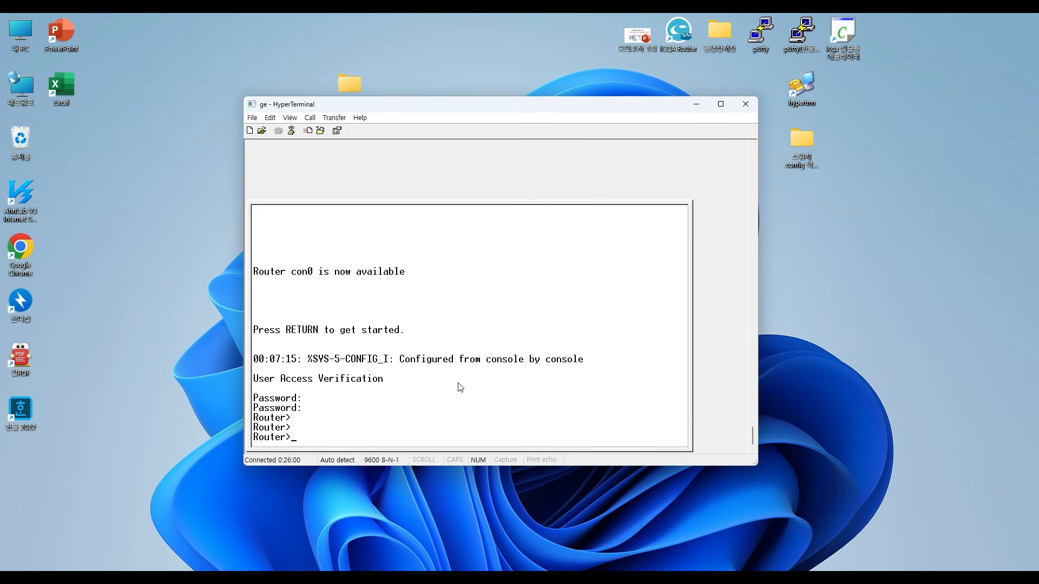
- Switch to PowerPoint, maximise its window and go to slide 19 with router question 3 on DHCP
{"action": "key", "text": "alt+Tab"}
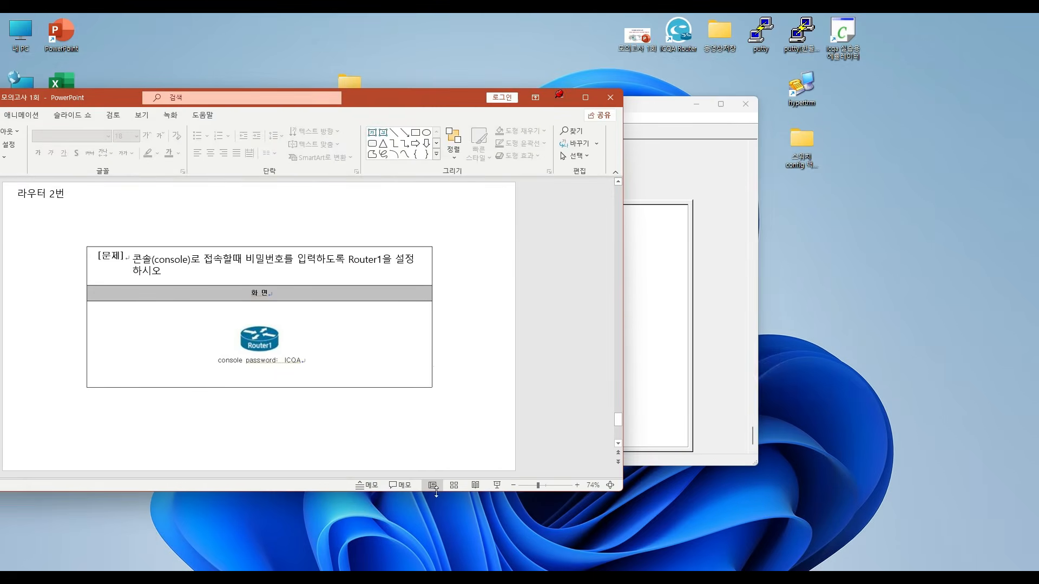
{"action": "left_click", "coordinate": [587, 102]}
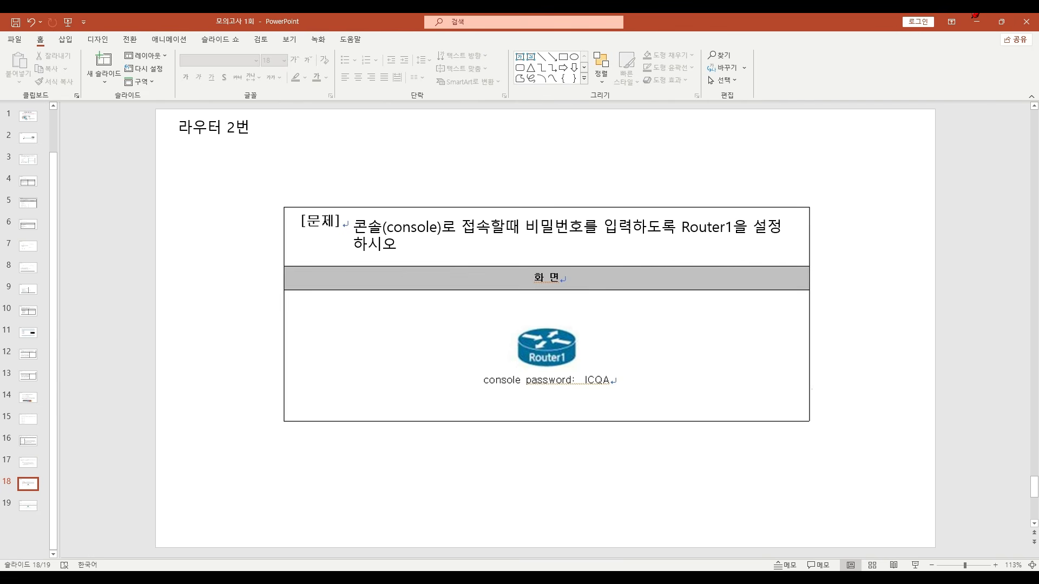
{"action": "scroll", "coordinate": [639, 148], "scroll_direction": "down", "scroll_amount": 1}
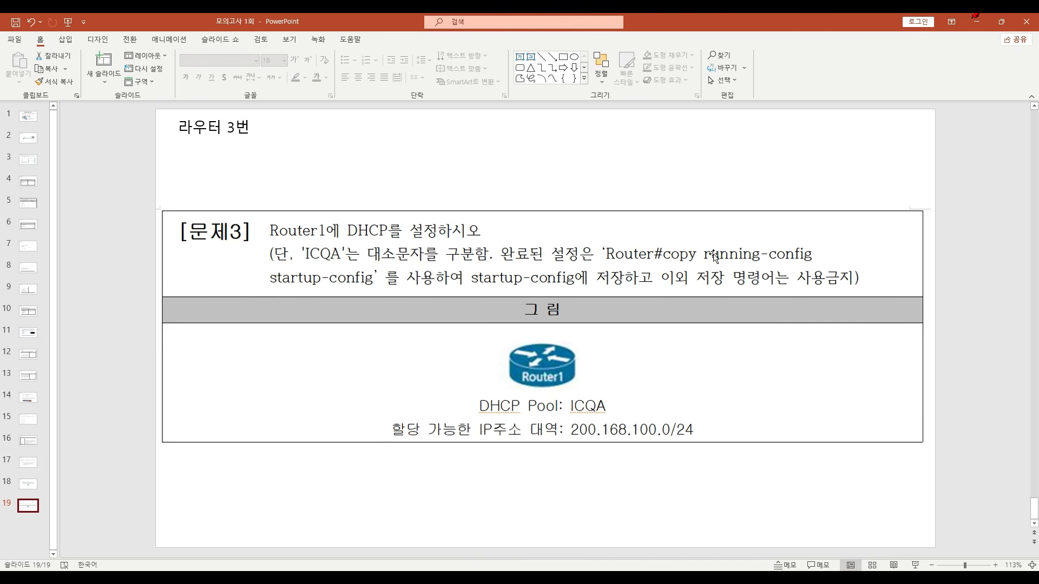
{"action": "left_click", "coordinate": [791, 375]}
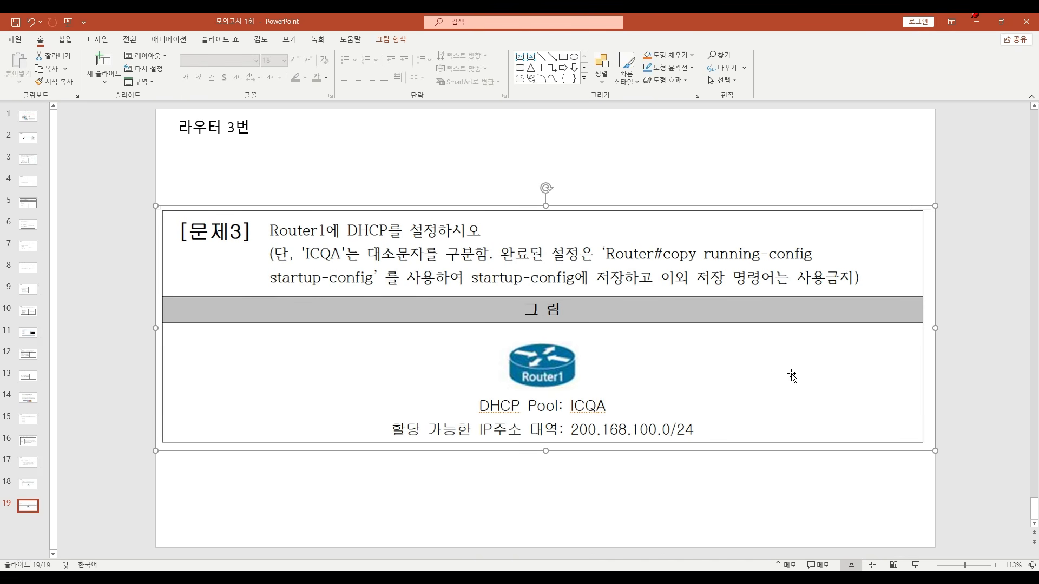
- Snap the PowerPoint slide to one half of the screen, launch ICQA Router and start the demo exam
{"action": "key", "text": "super+Left"}
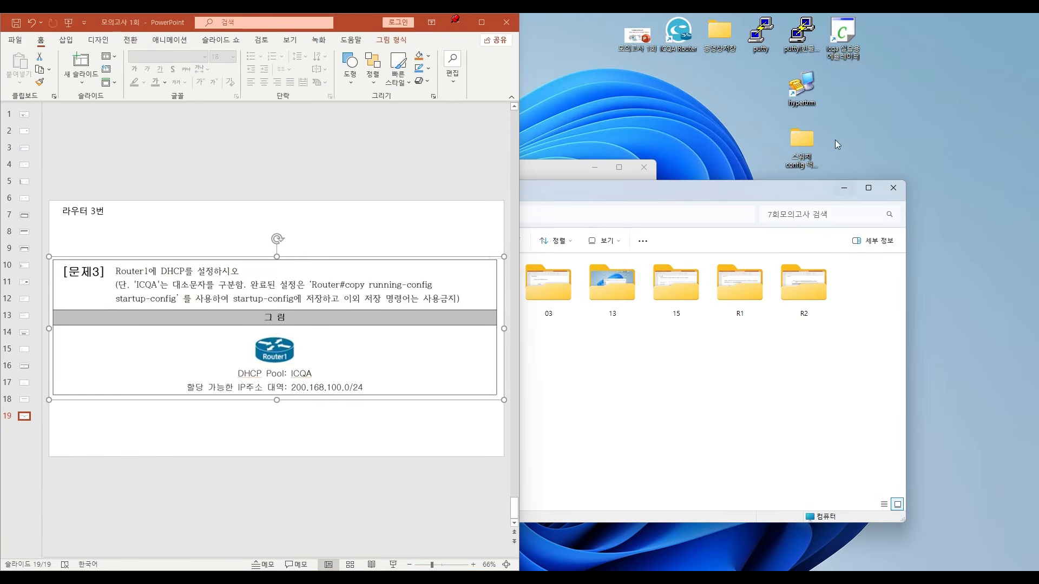
{"action": "left_click", "coordinate": [844, 189]}
{"action": "double_click", "coordinate": [687, 33]}
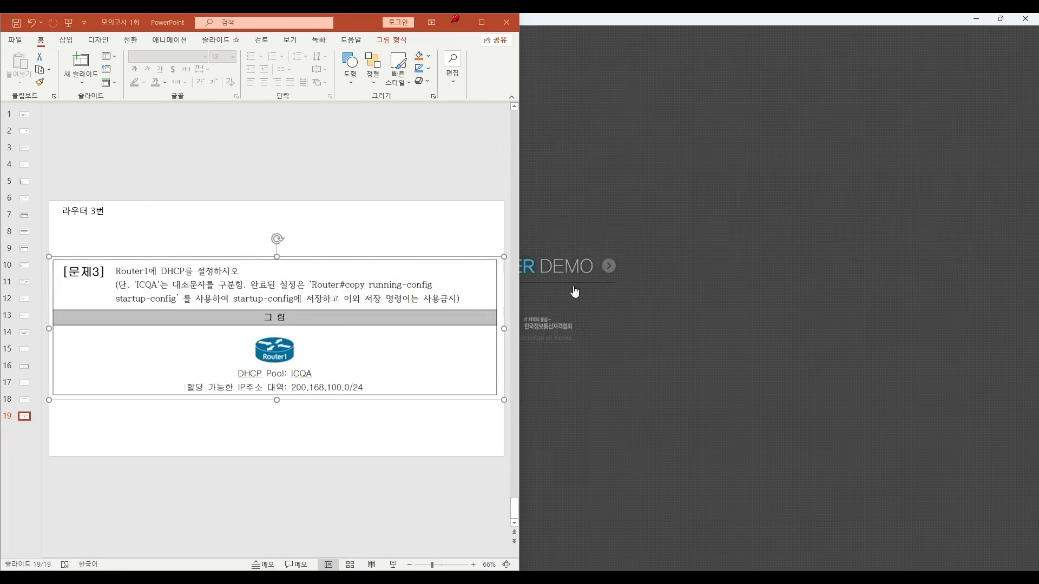
{"action": "scroll", "coordinate": [705, 447], "scroll_direction": "down", "scroll_amount": 5}
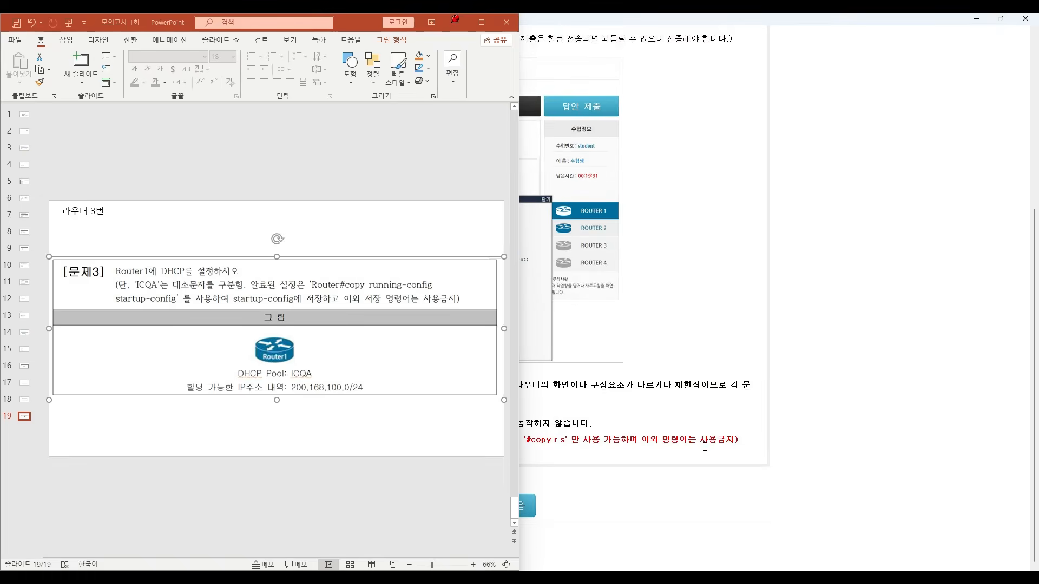
{"action": "left_click", "coordinate": [526, 506]}
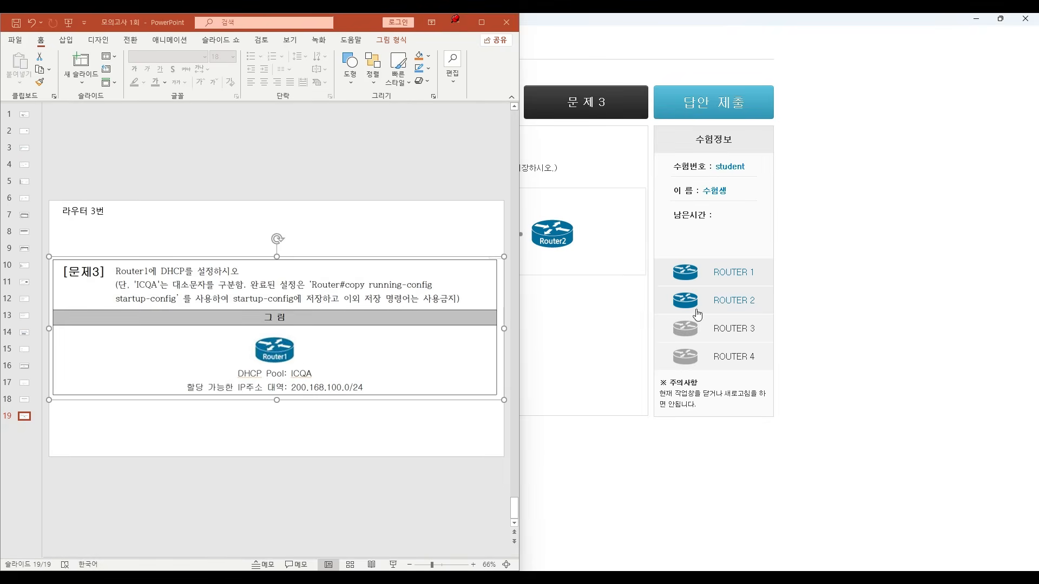
- Place the router exam window beside the slide and open the Router1 console
{"action": "left_click_drag", "start_coordinate": [700, 18], "coordinate": [867, 48]}
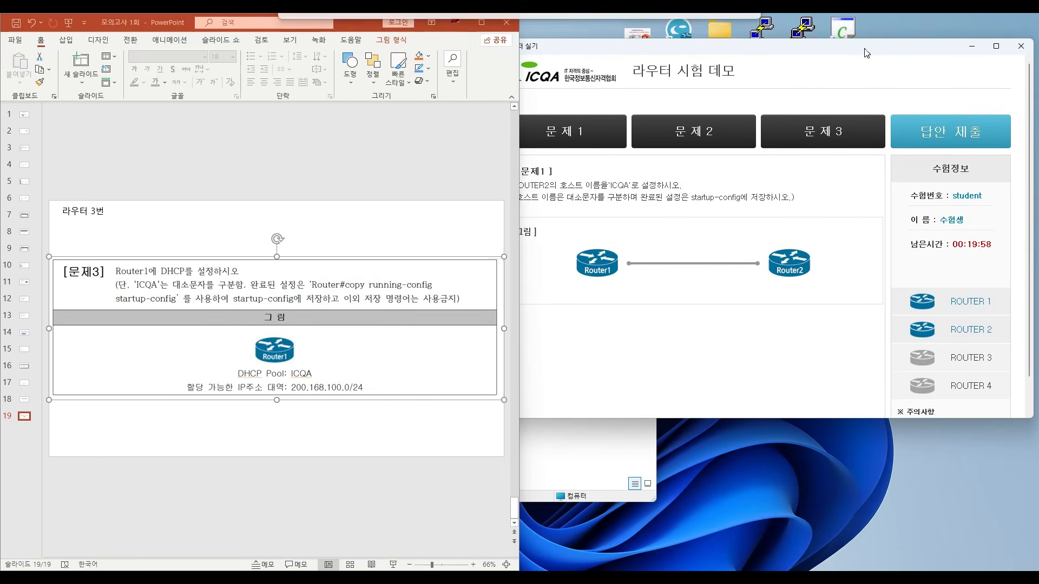
{"action": "left_click", "coordinate": [959, 302]}
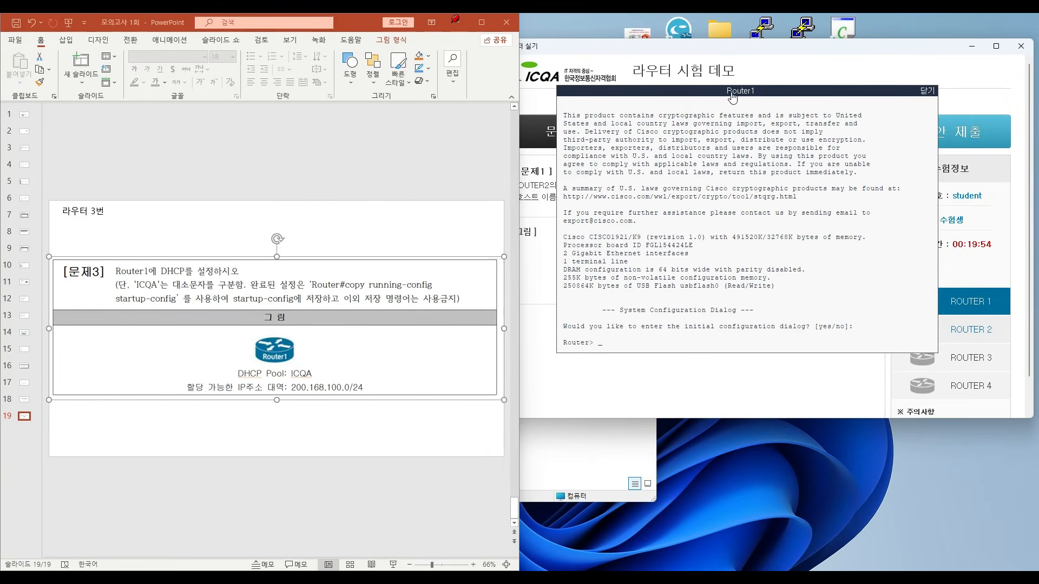
{"action": "left_click_drag", "start_coordinate": [729, 92], "coordinate": [708, 96]}
- Enter privileged mode with en and global configuration mode with conf t on Router1
{"action": "left_click", "coordinate": [478, 442]}
{"action": "left_click", "coordinate": [666, 307]}
{"action": "type", "text": "en"}
{"action": "key", "text": "Return"}
{"action": "key", "text": "Return"}
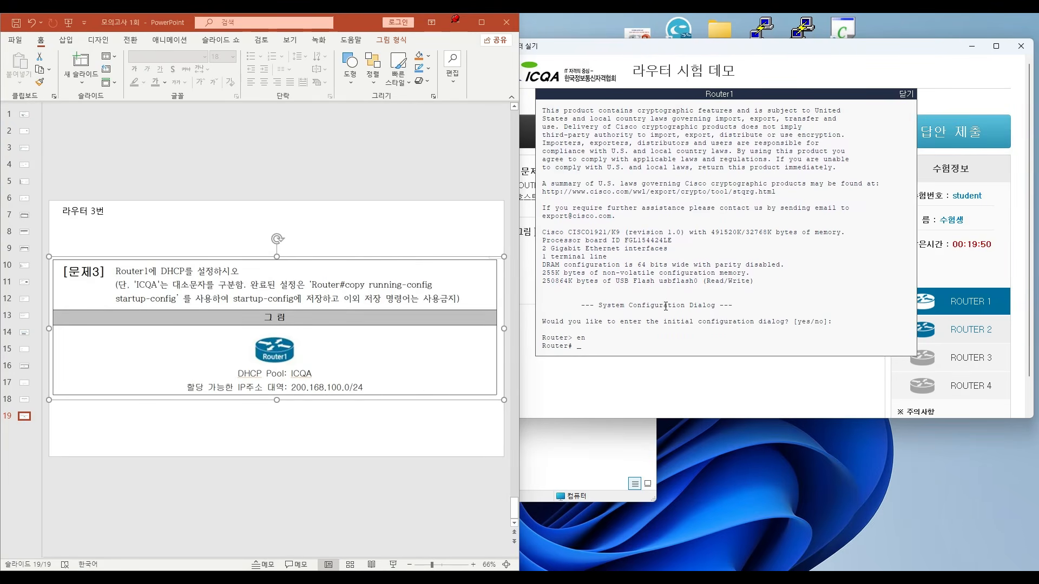
{"action": "type", "text": "conf "}
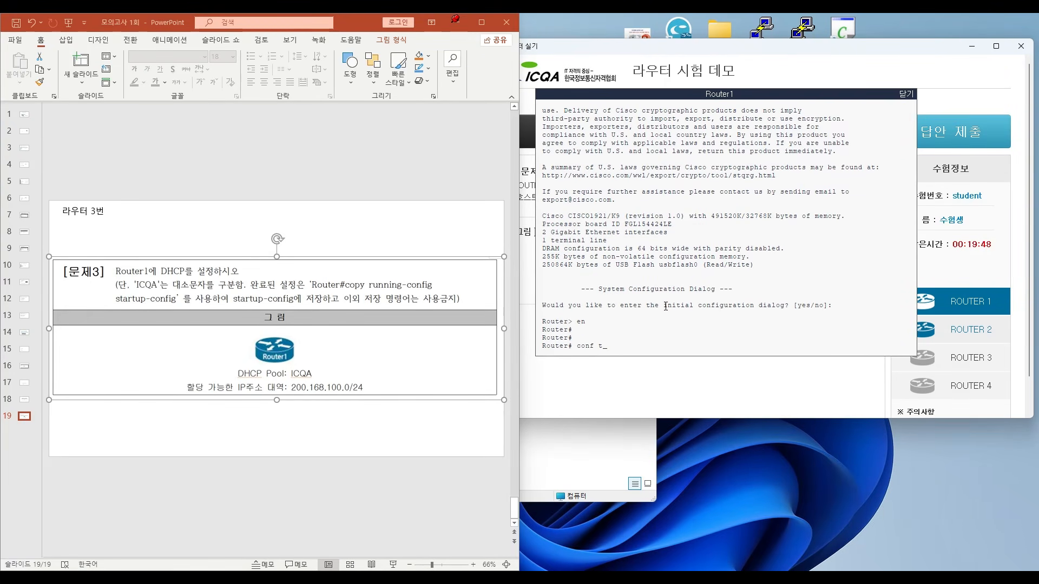
{"action": "type", "text": "t"}
{"action": "key", "text": "Return"}
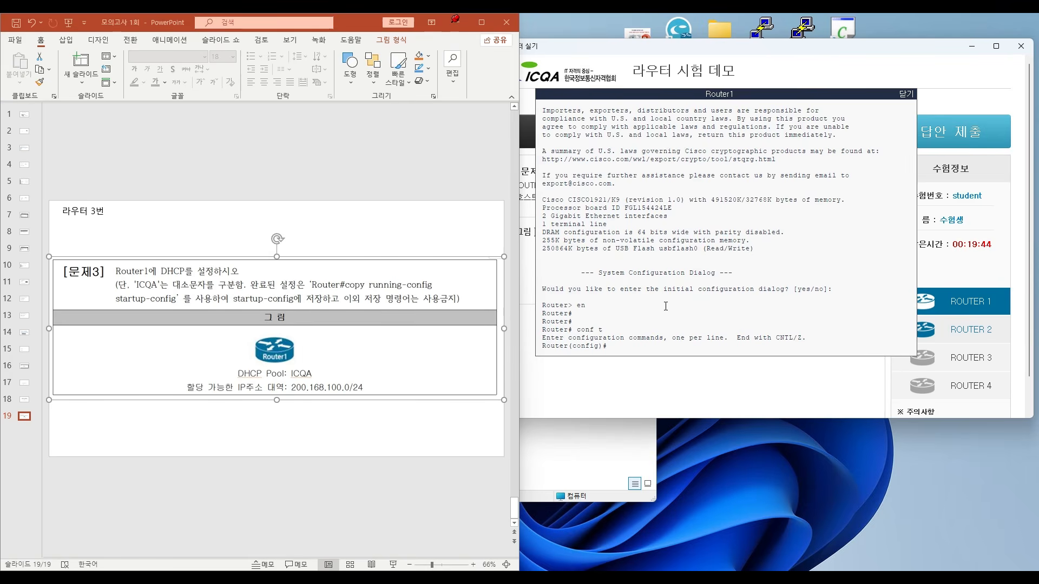
- Create the DHCP pool with ip dhcp pool ICQA
{"action": "type", "text": "ip dhcp pool ICQA"}
{"action": "key", "text": "Return"}
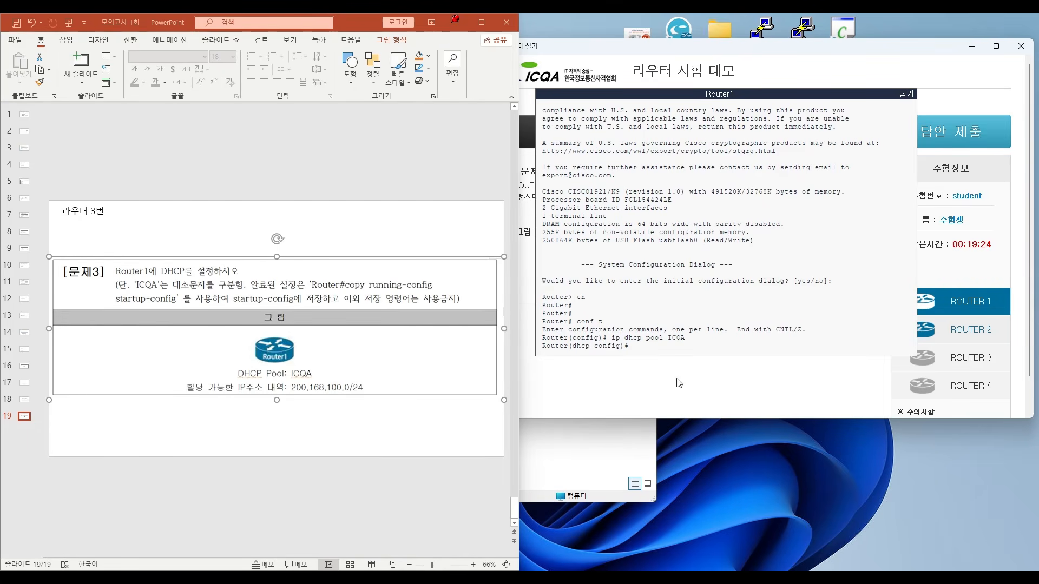
- Assign the pool's address range with network 200.168.100.0 255.255.255.0
{"action": "left_click", "coordinate": [246, 434]}
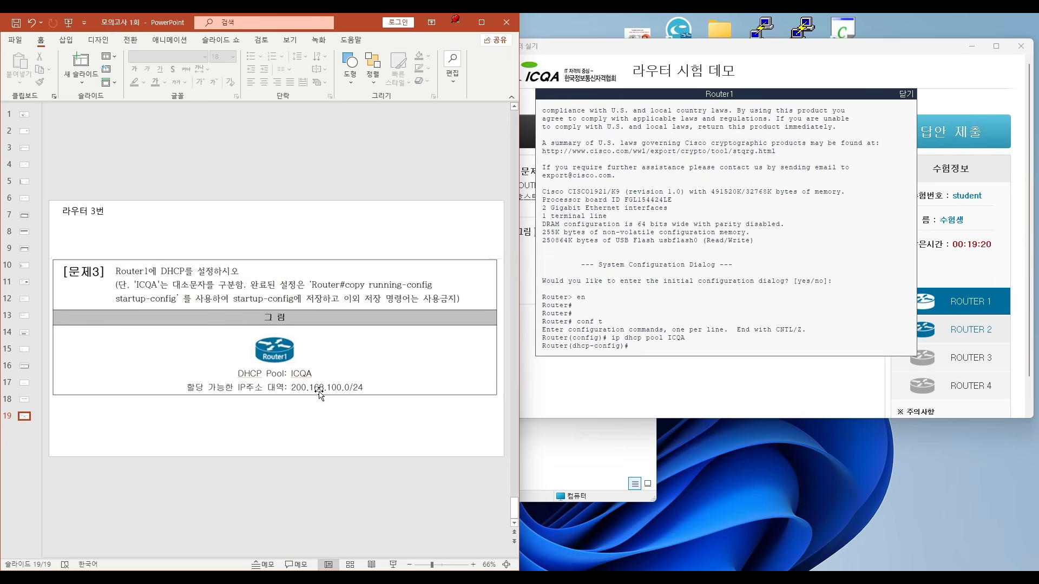
{"action": "left_click", "coordinate": [838, 291]}
{"action": "type", "text": "network 200.168.100.0"}
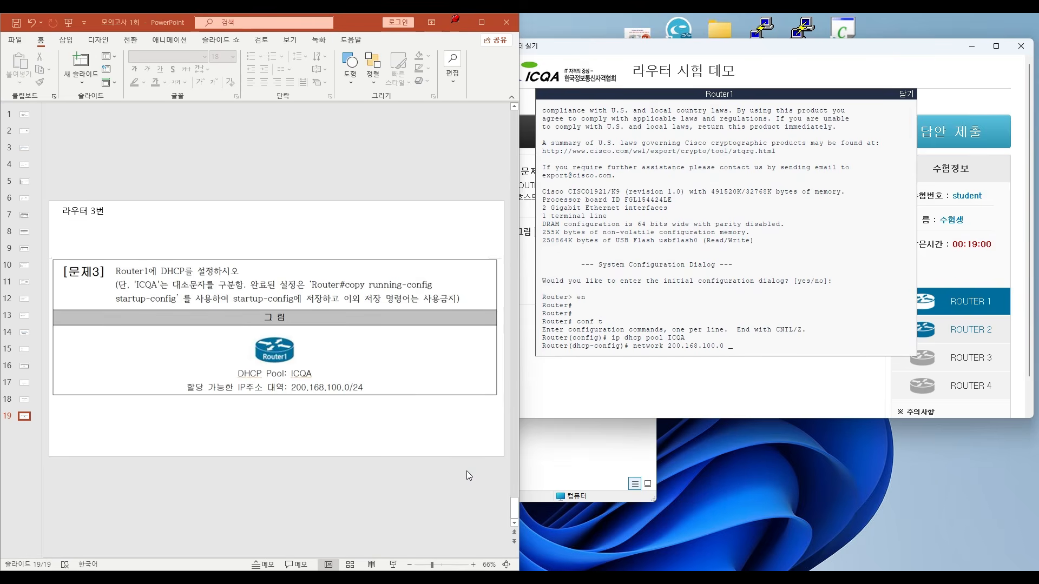
{"action": "type", "text": "255.255.255.0"}
{"action": "key", "text": "Return"}
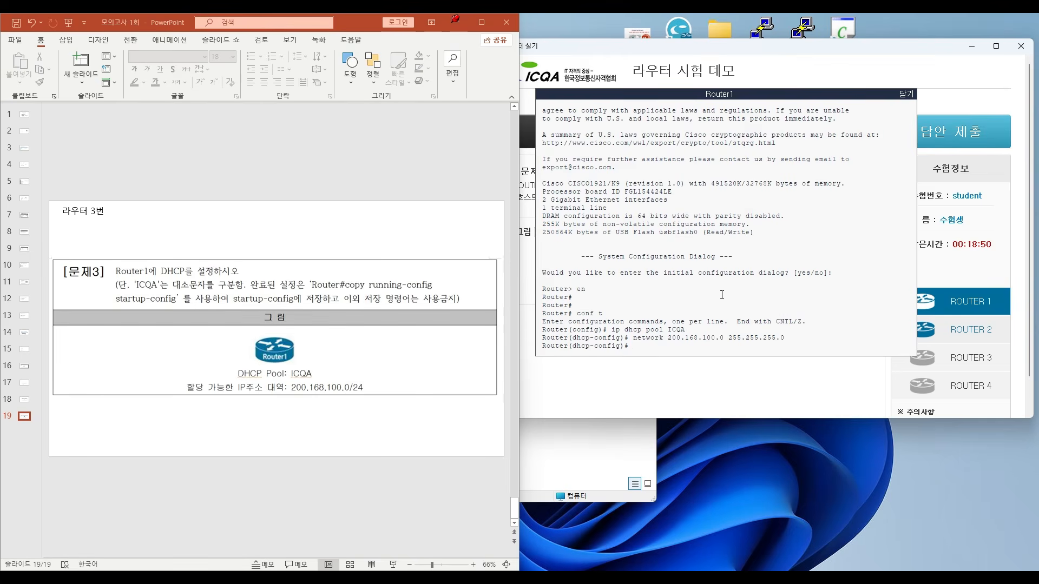
- Leave configuration mode with end and save the configuration to startup-config with copy r s
{"action": "type", "text": "end"}
{"action": "key", "text": "Return"}
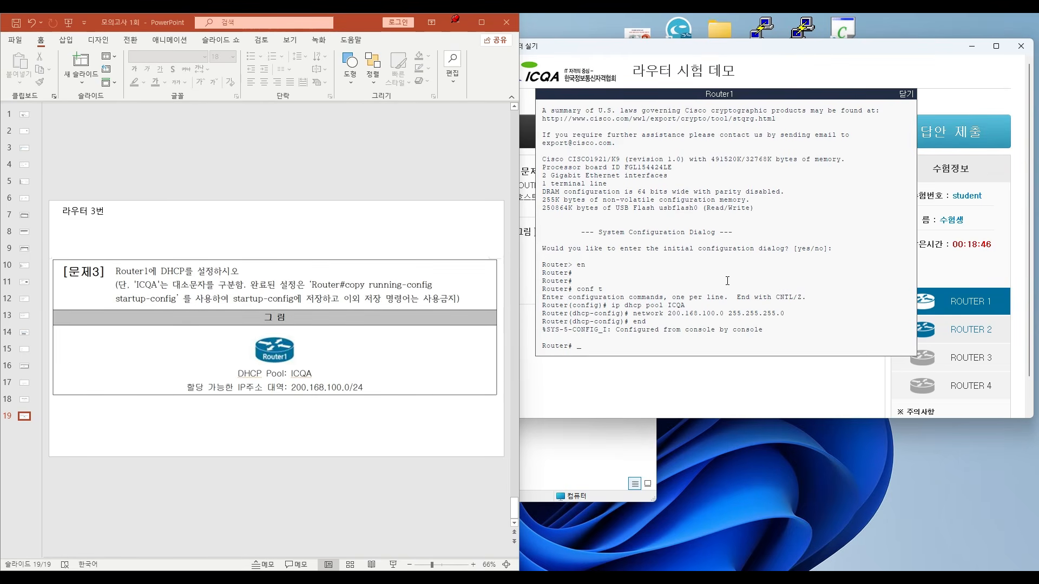
{"action": "type", "text": "copy r s"}
{"action": "key", "text": "Return"}
{"action": "key", "text": "Return"}
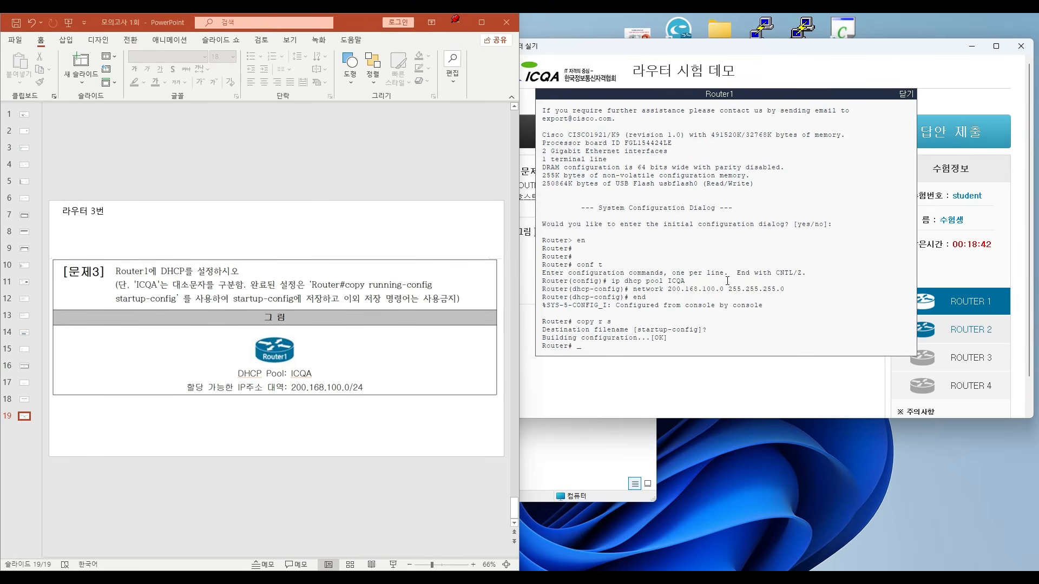